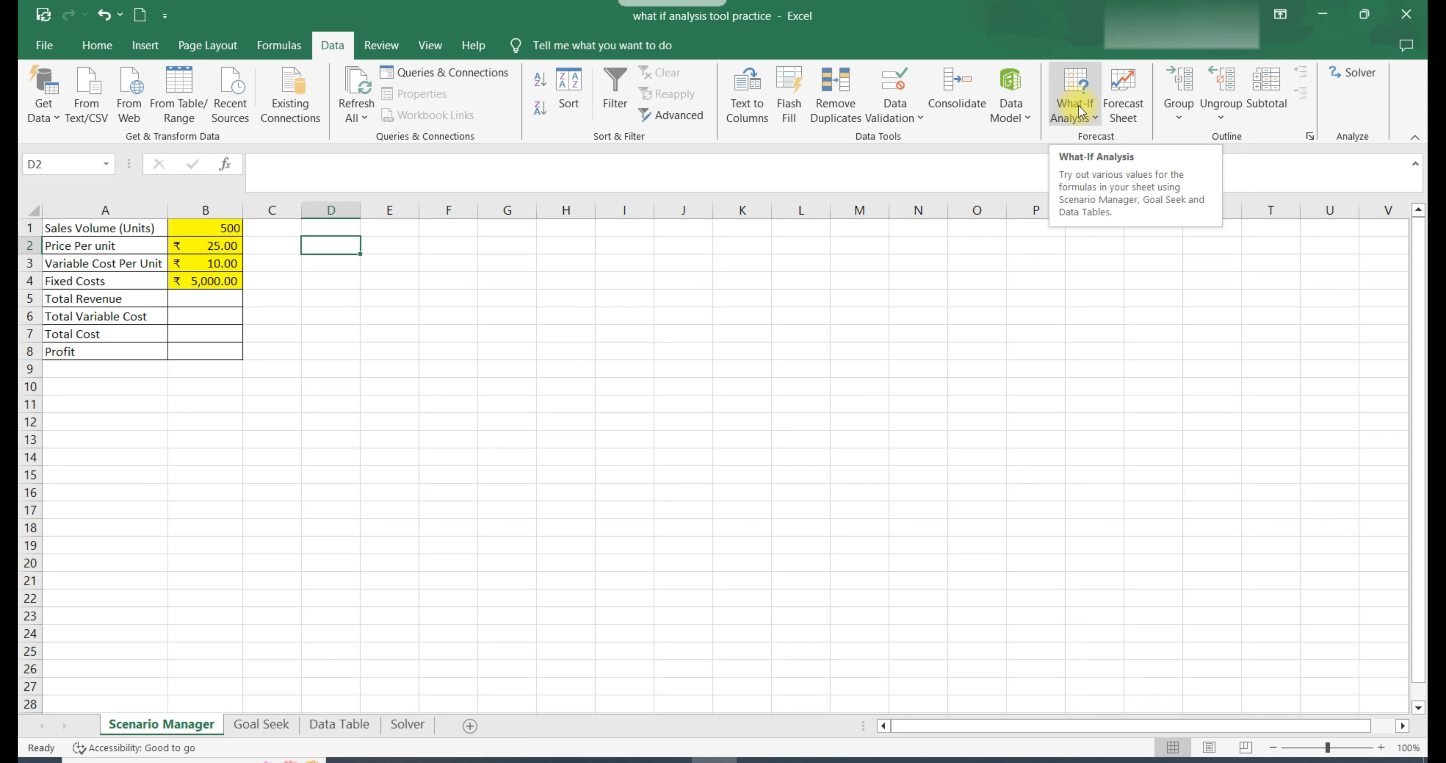
Step: Examine the What-If Analysis options and the sales volume, price, variable cost and fixed cost inputs in A1:B4
click(1087, 115)
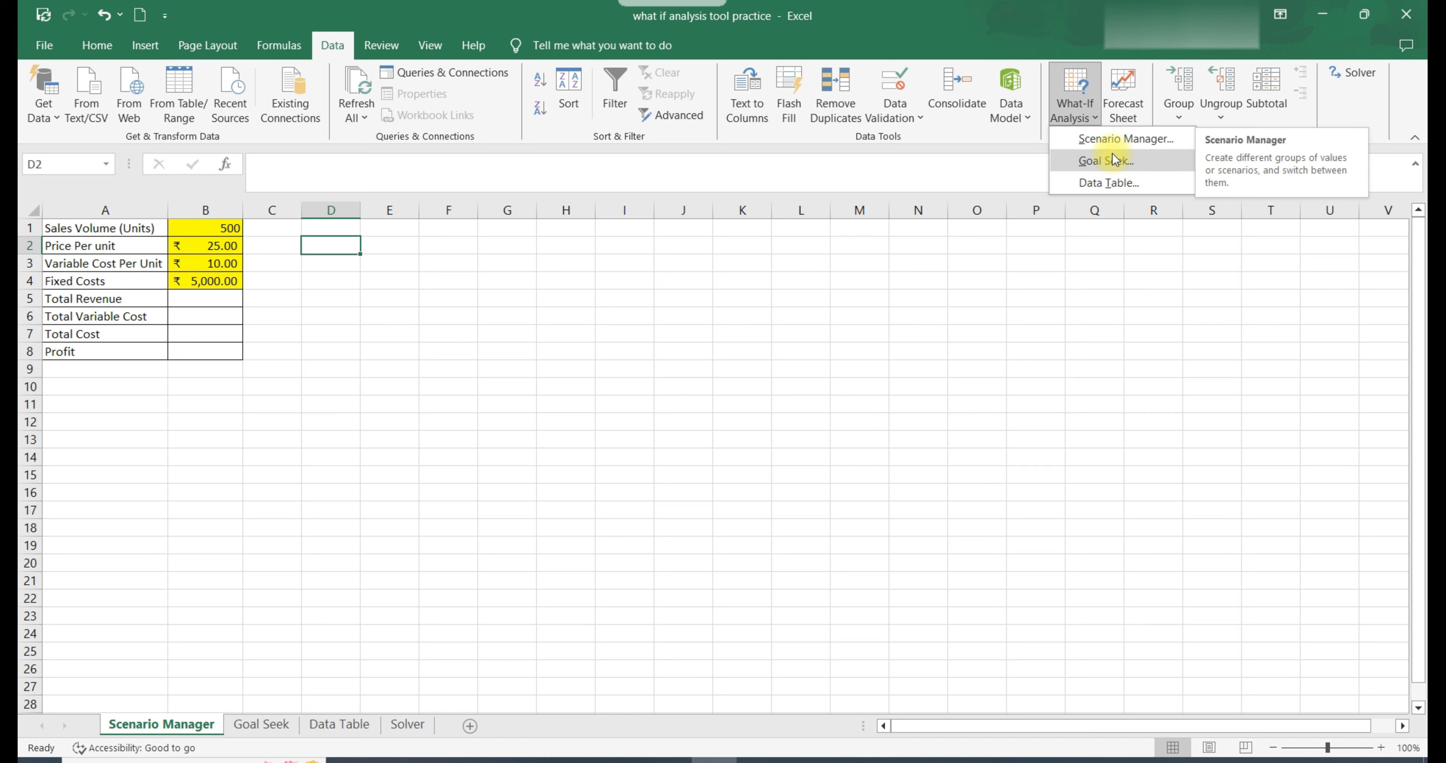
click(163, 323)
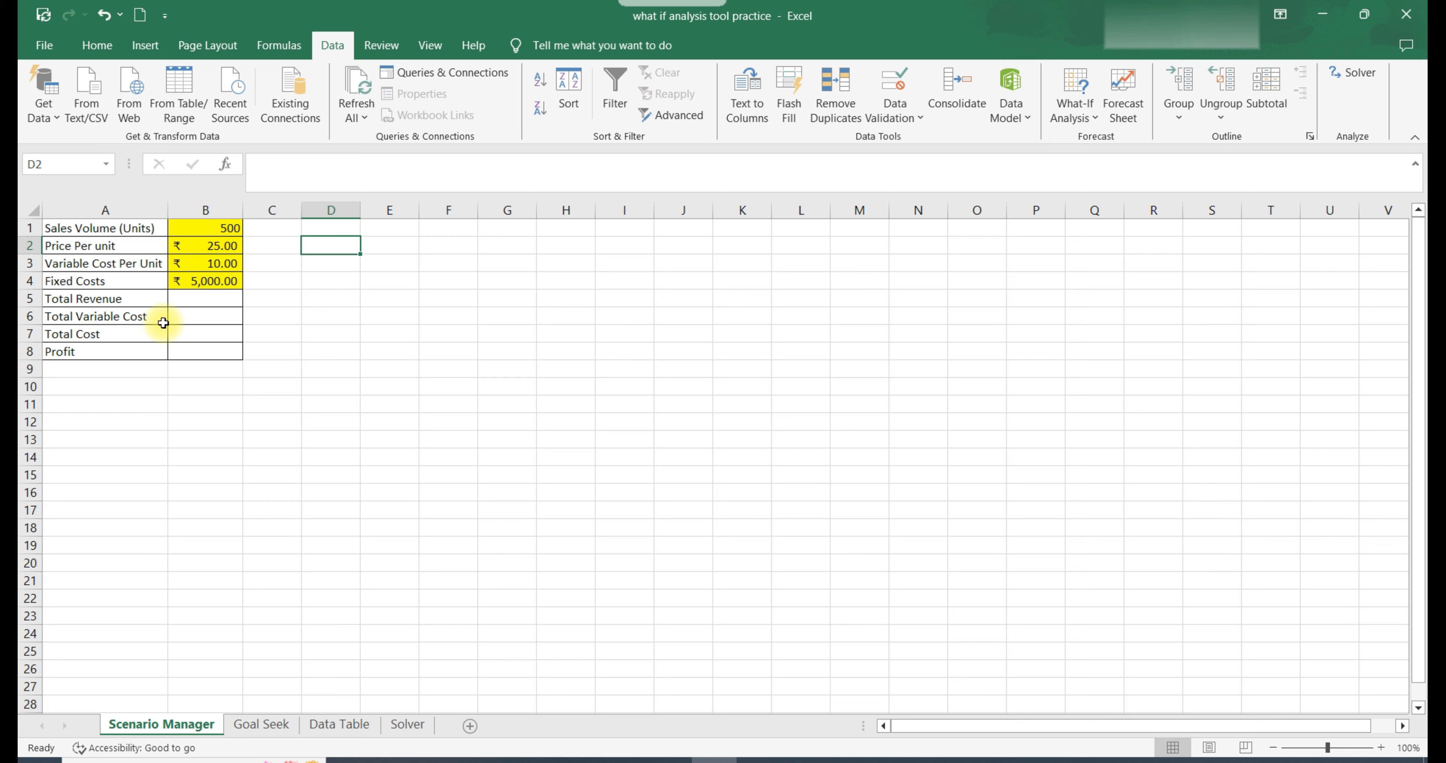
click(158, 230)
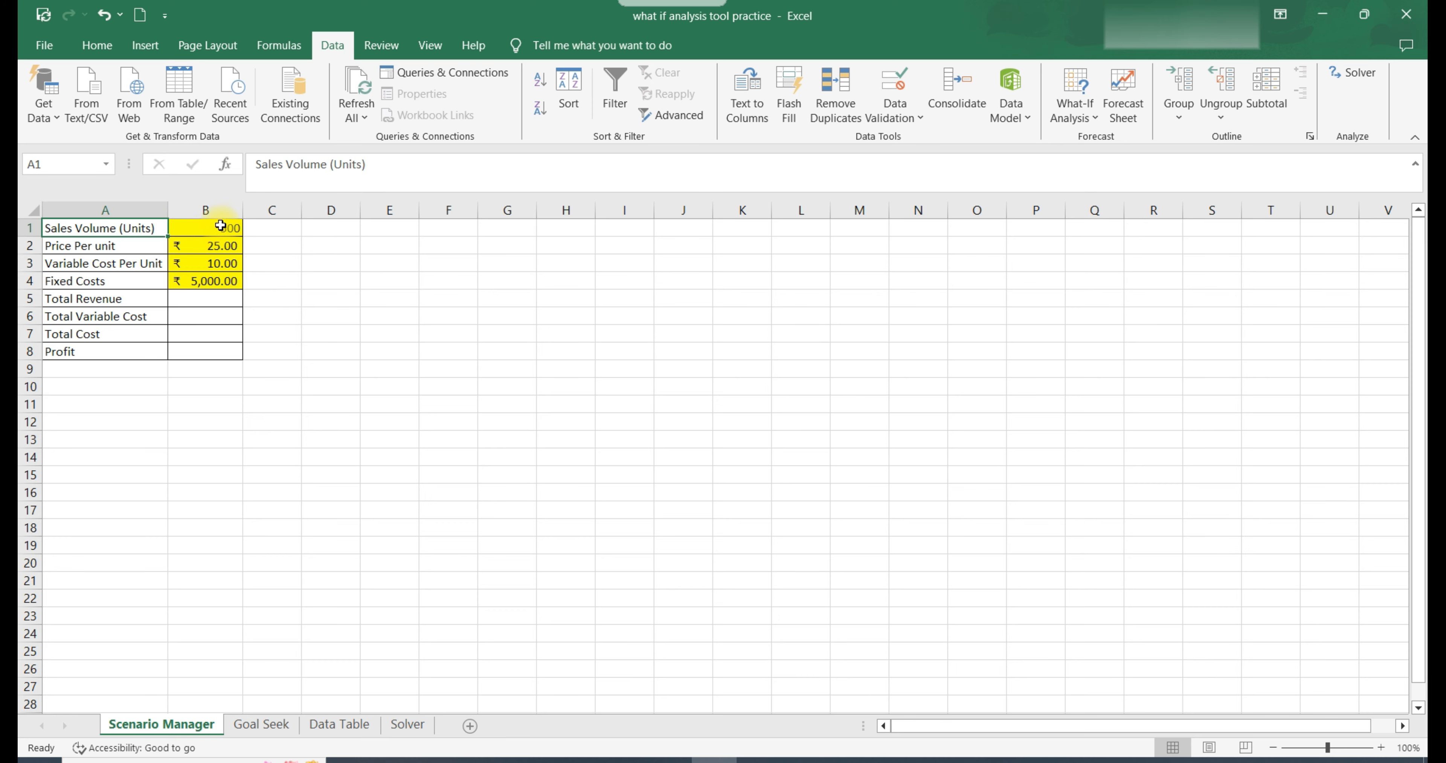
click(220, 226)
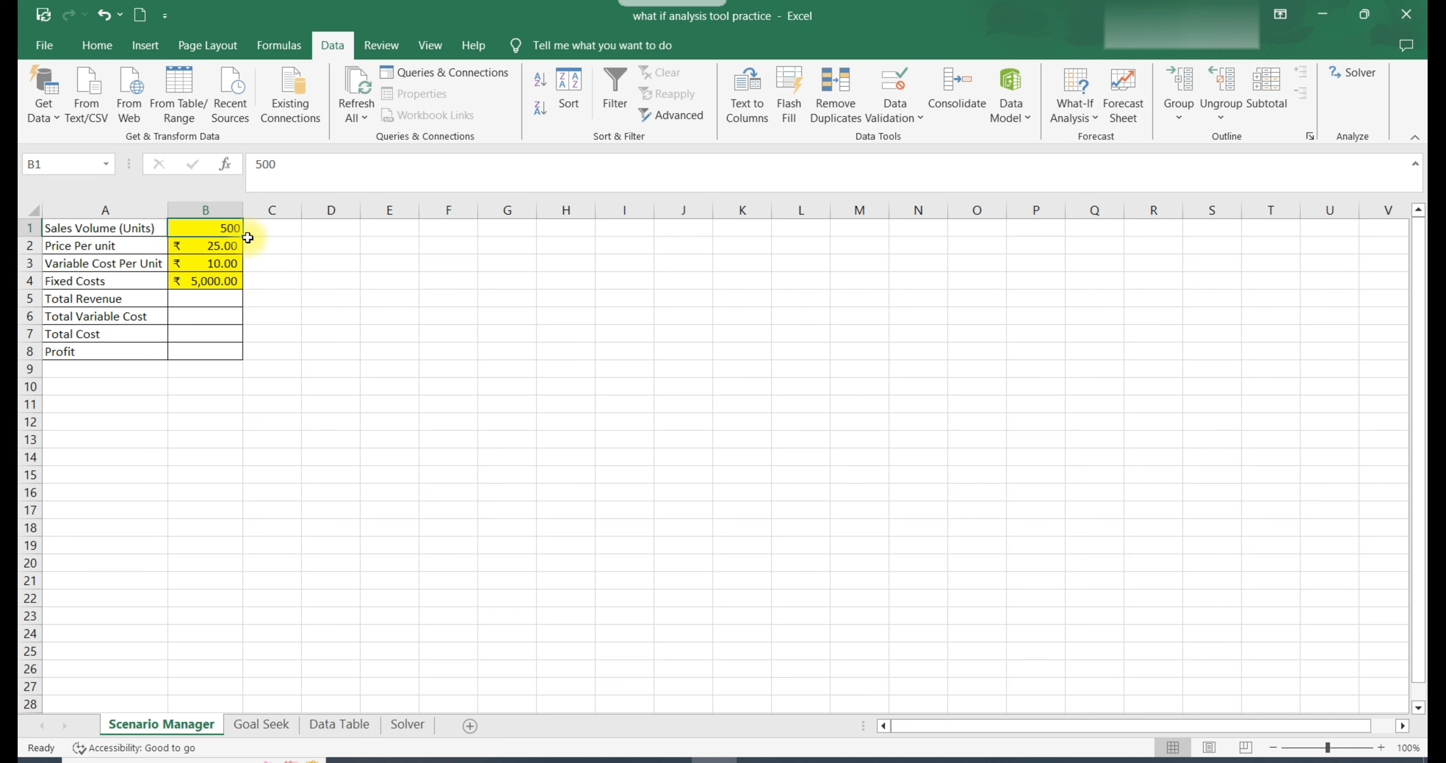
click(219, 252)
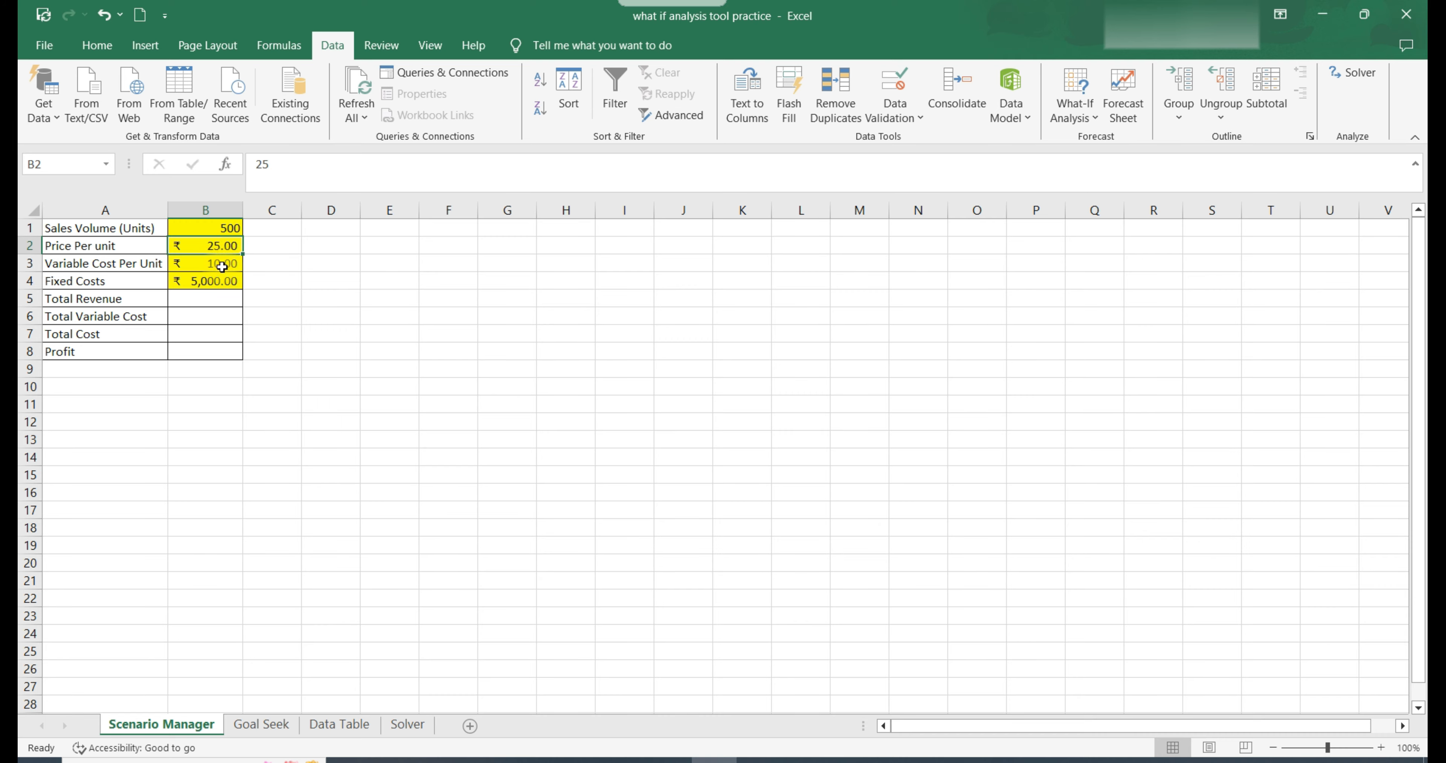
click(221, 265)
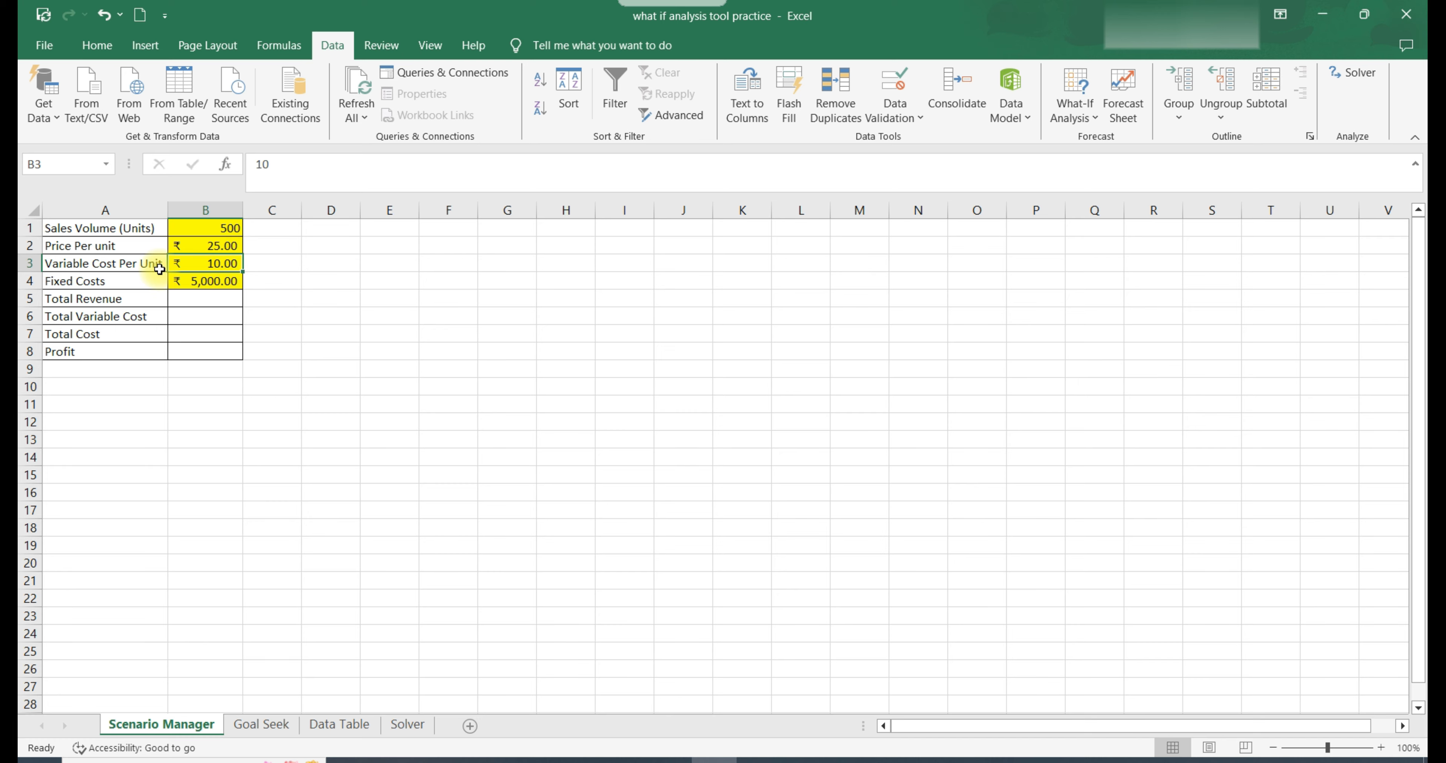
click(120, 284)
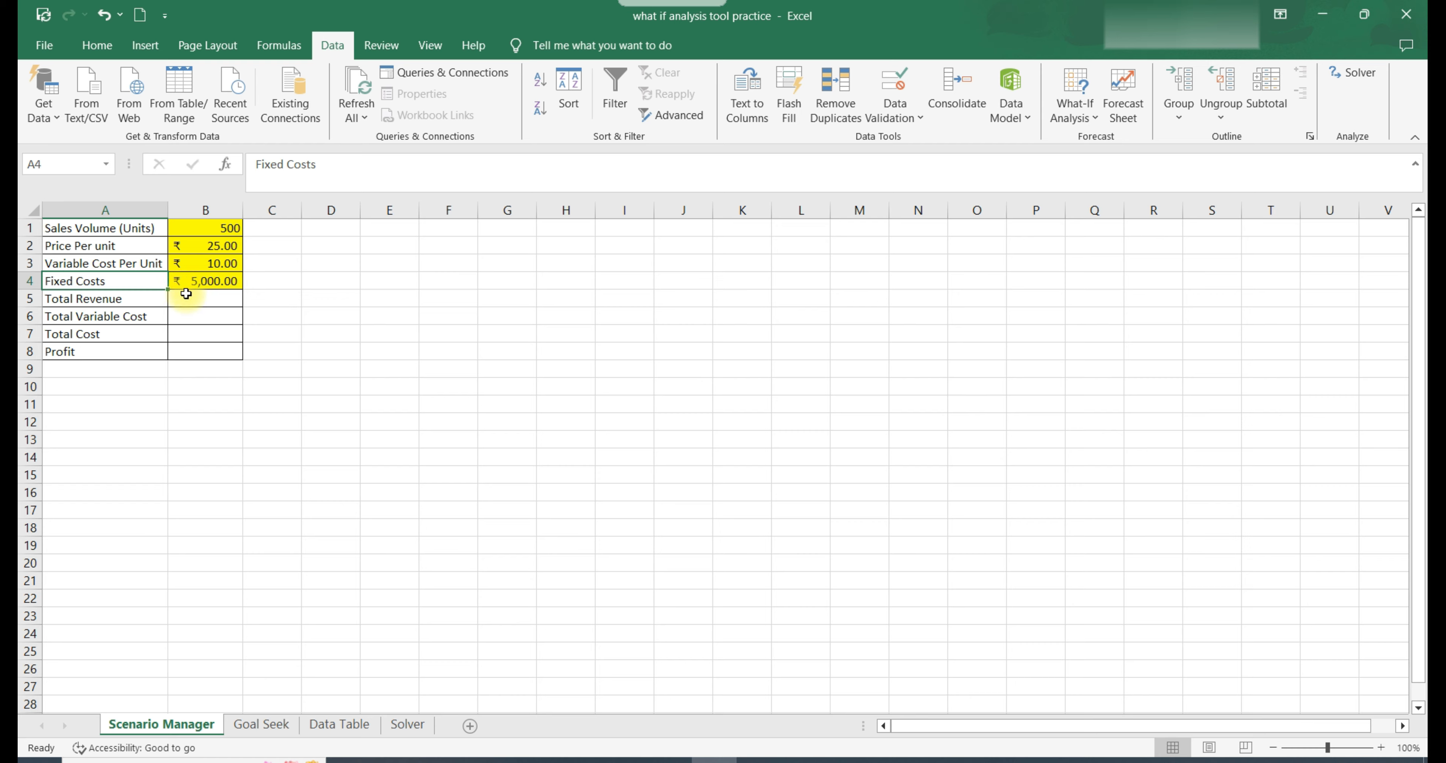
Step: Calculate Total Revenue in B5 as sales volume times price per unit with the formula =B1*B2
click(190, 300)
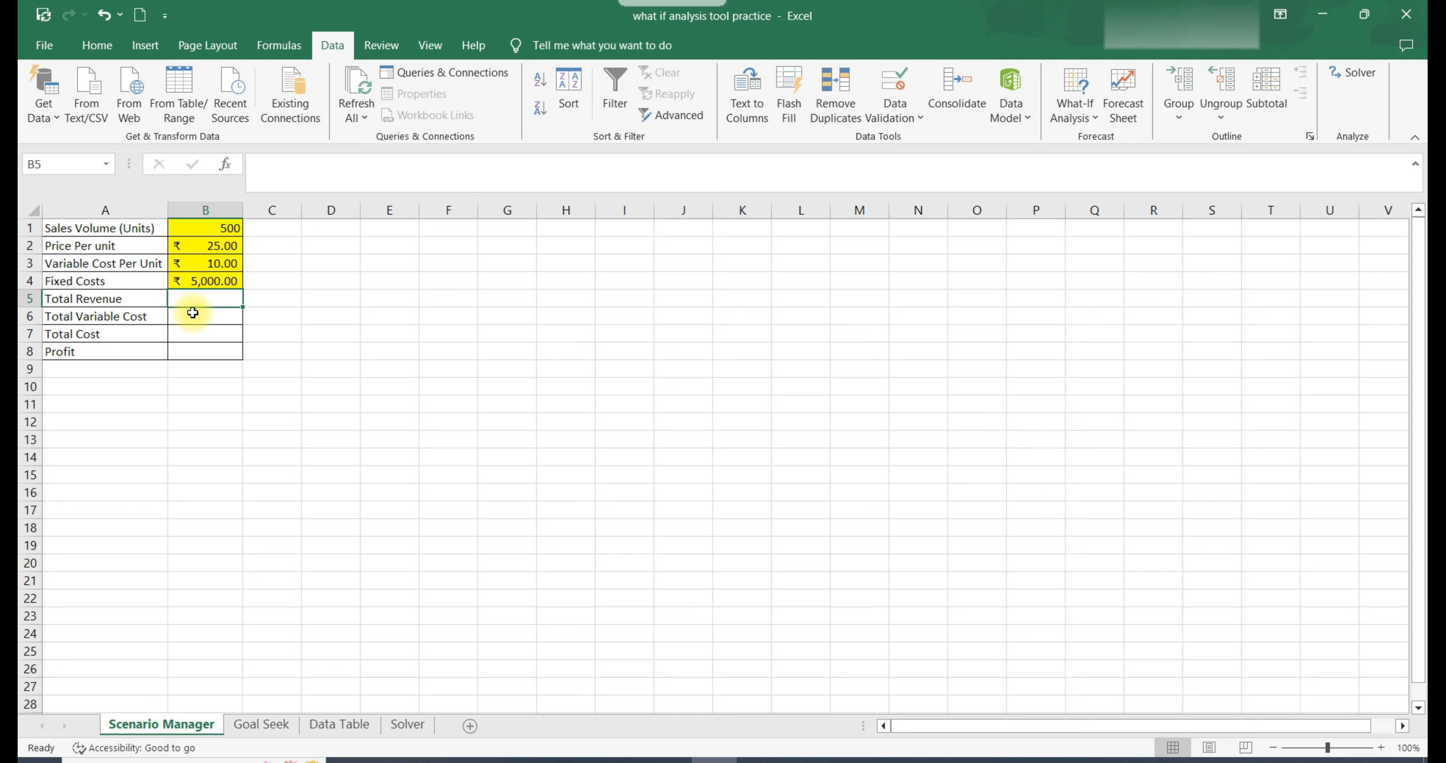
text(=)
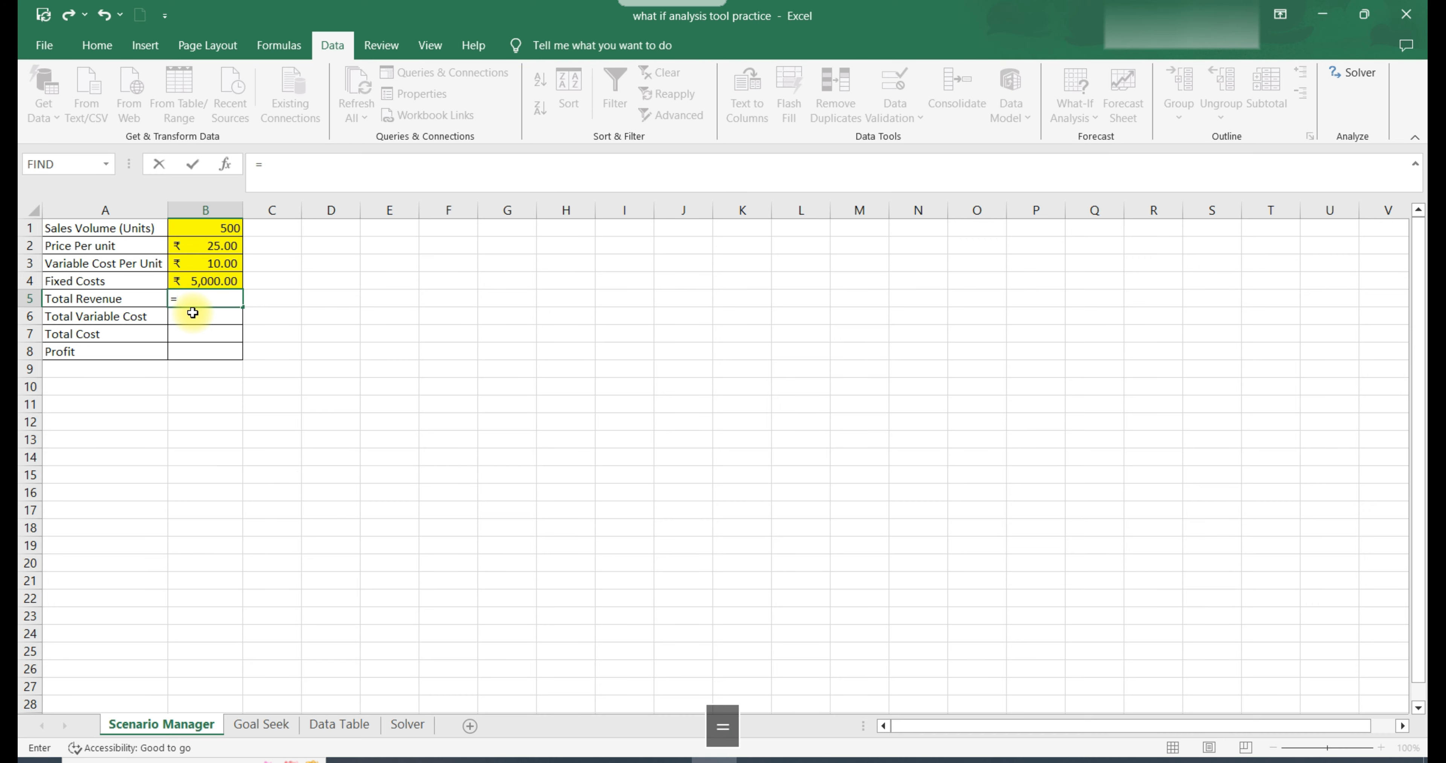
click(215, 230)
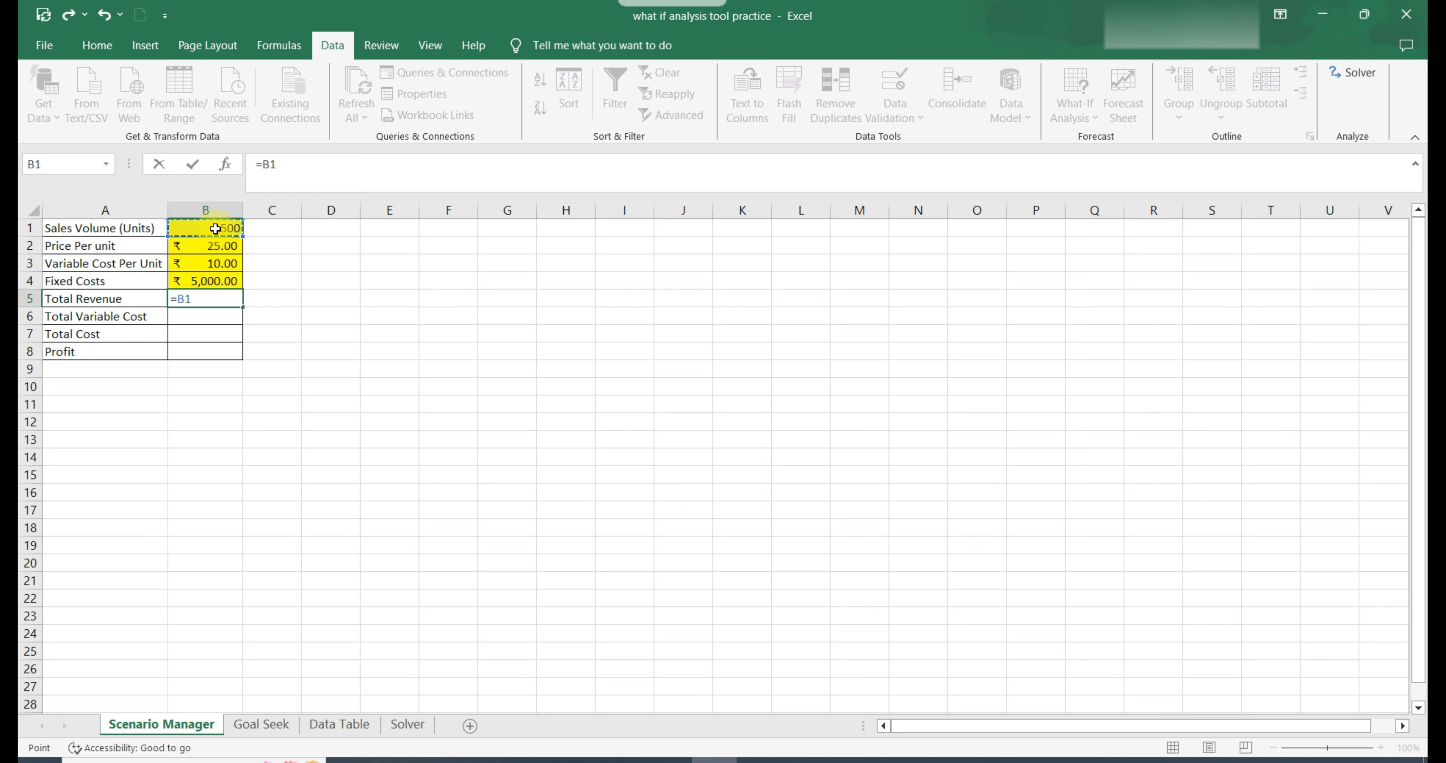
text(*)
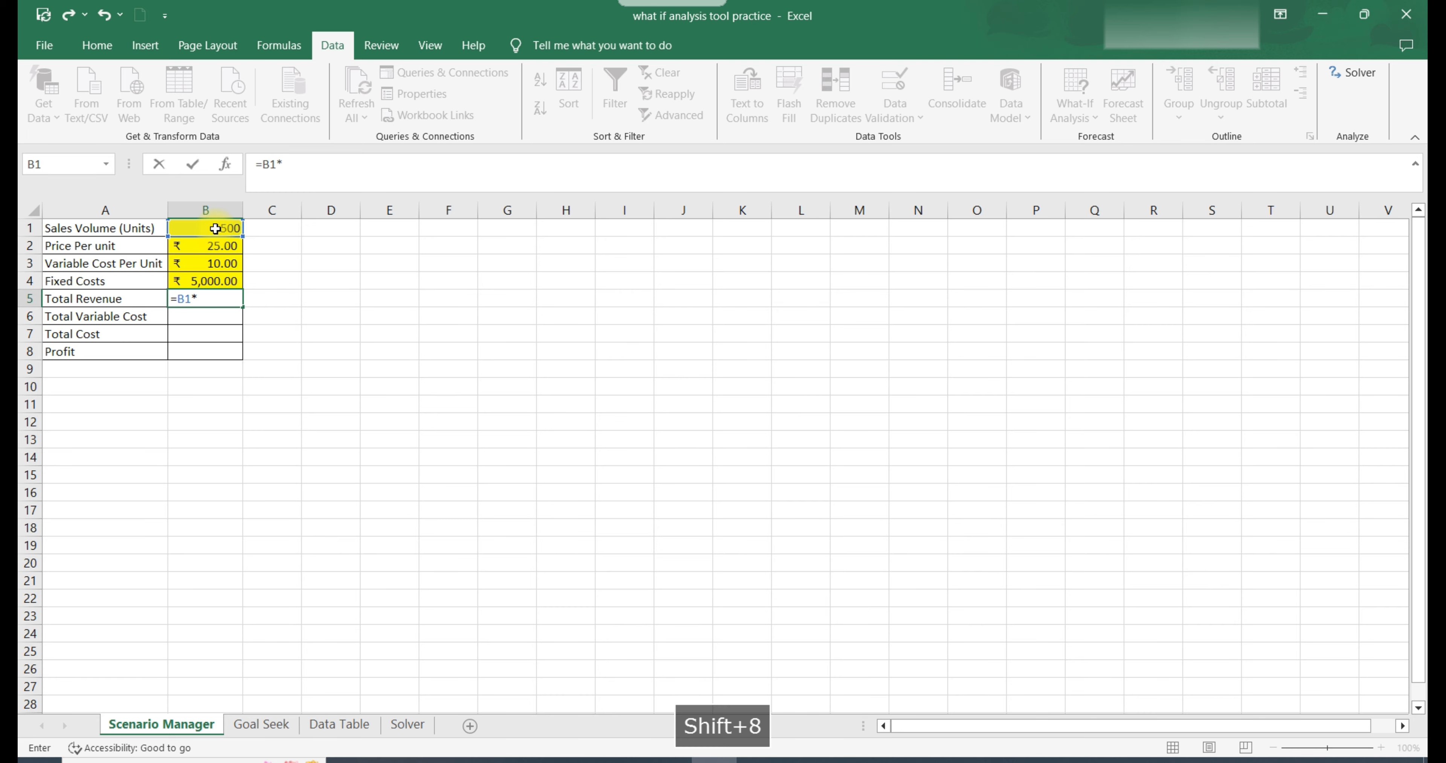
click(236, 249)
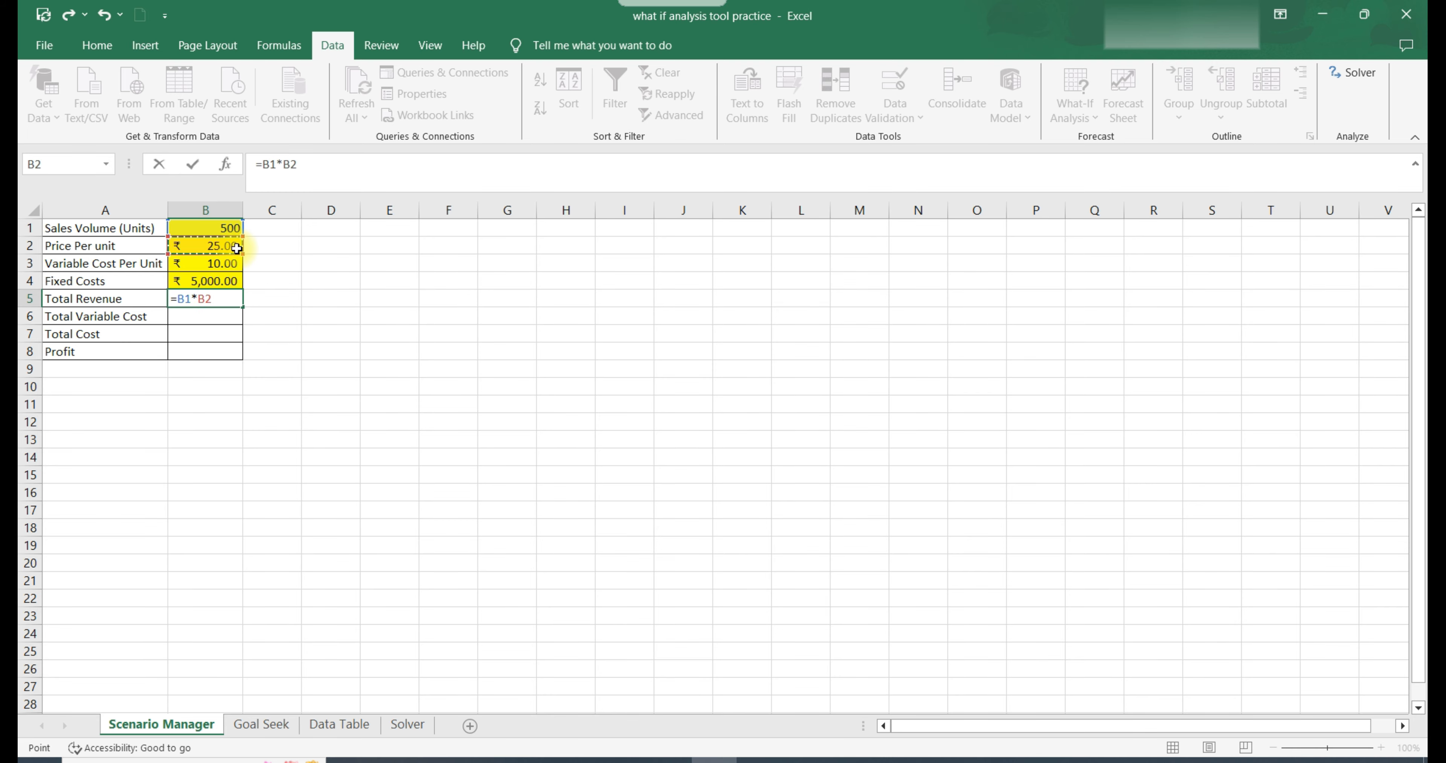
key(Return)
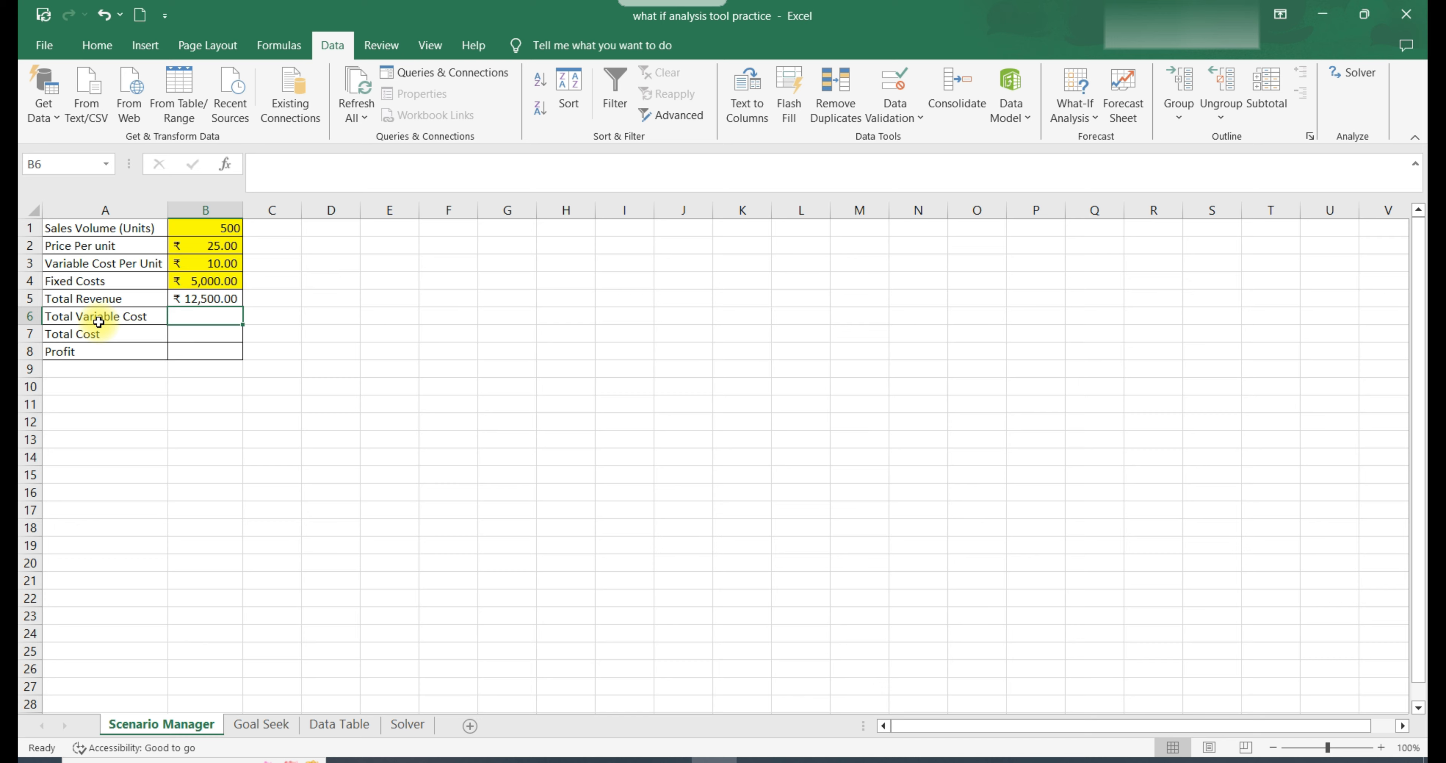
Step: Calculate Total Variable Cost in B6 as variable cost per unit times sales volume with the formula =B3*B1
text(=)
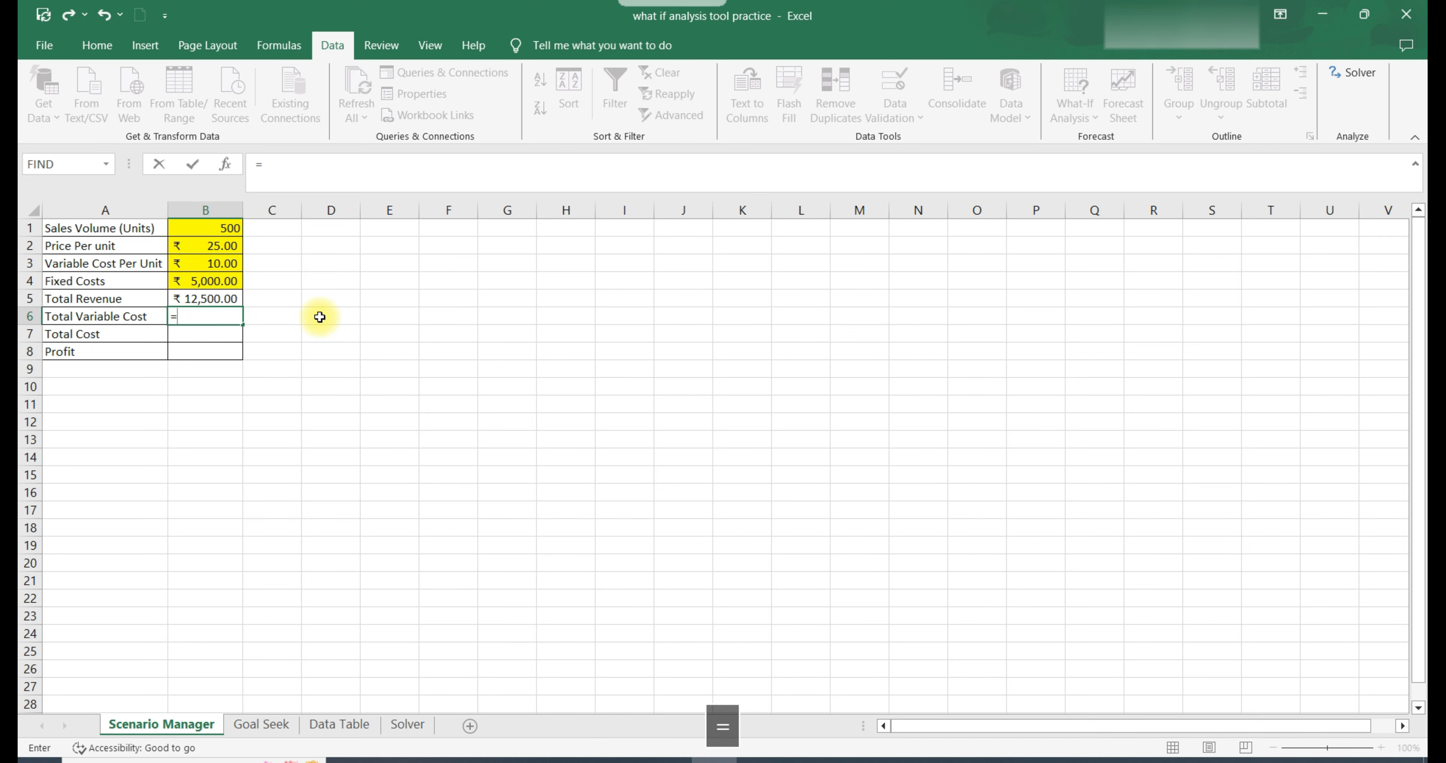
click(223, 263)
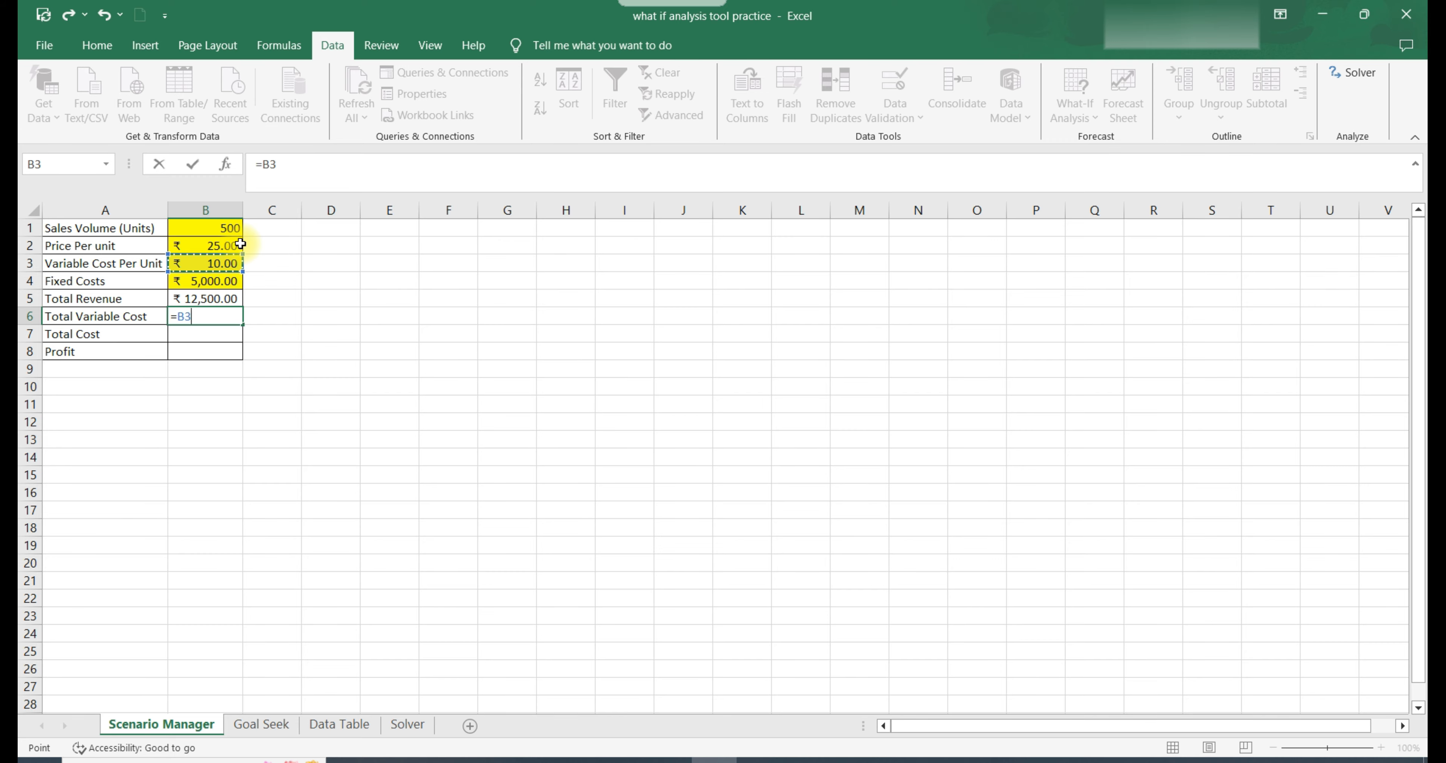
text(*)
click(223, 227)
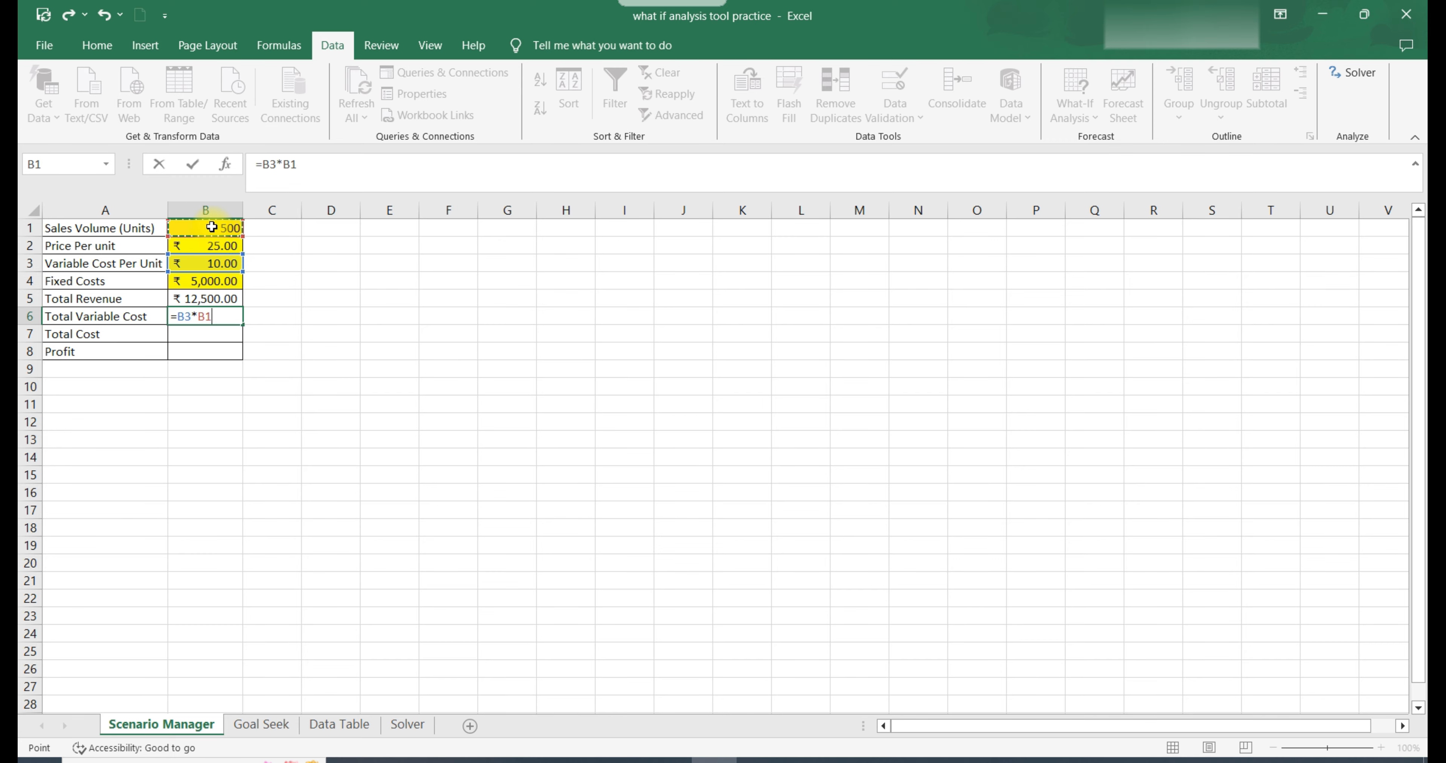
key(Return)
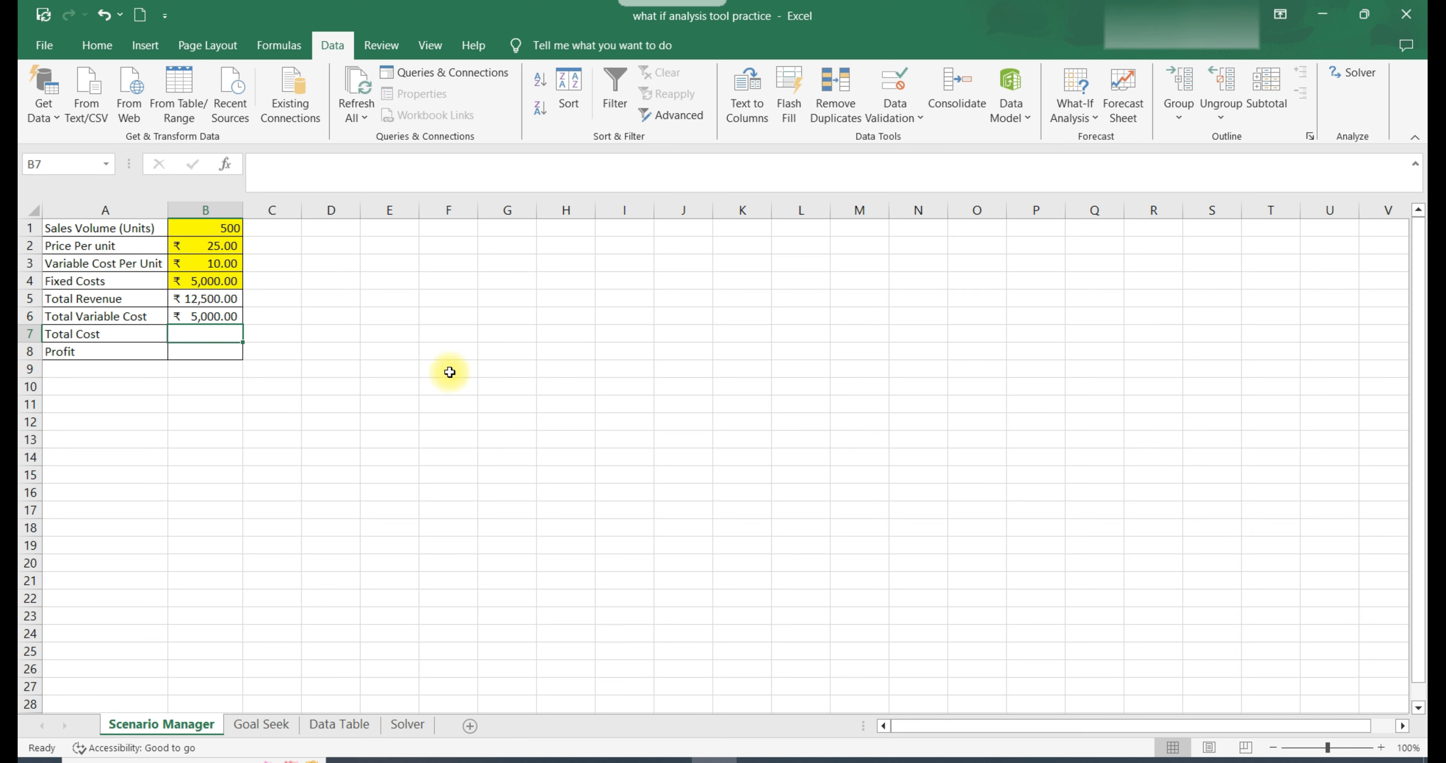
Step: Calculate Total Cost in B7 as fixed costs plus total variable cost with the formula =B4+B6
text(=)
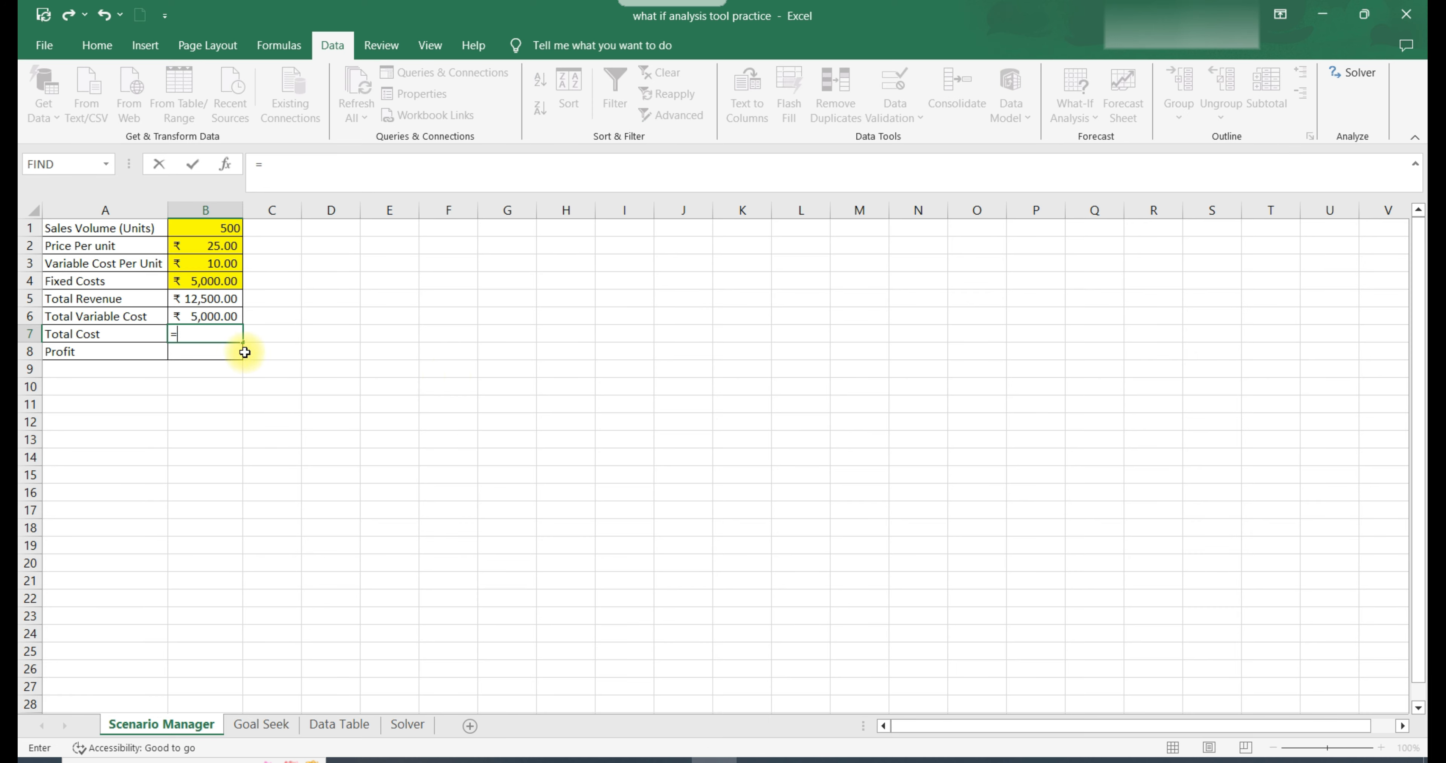
click(215, 280)
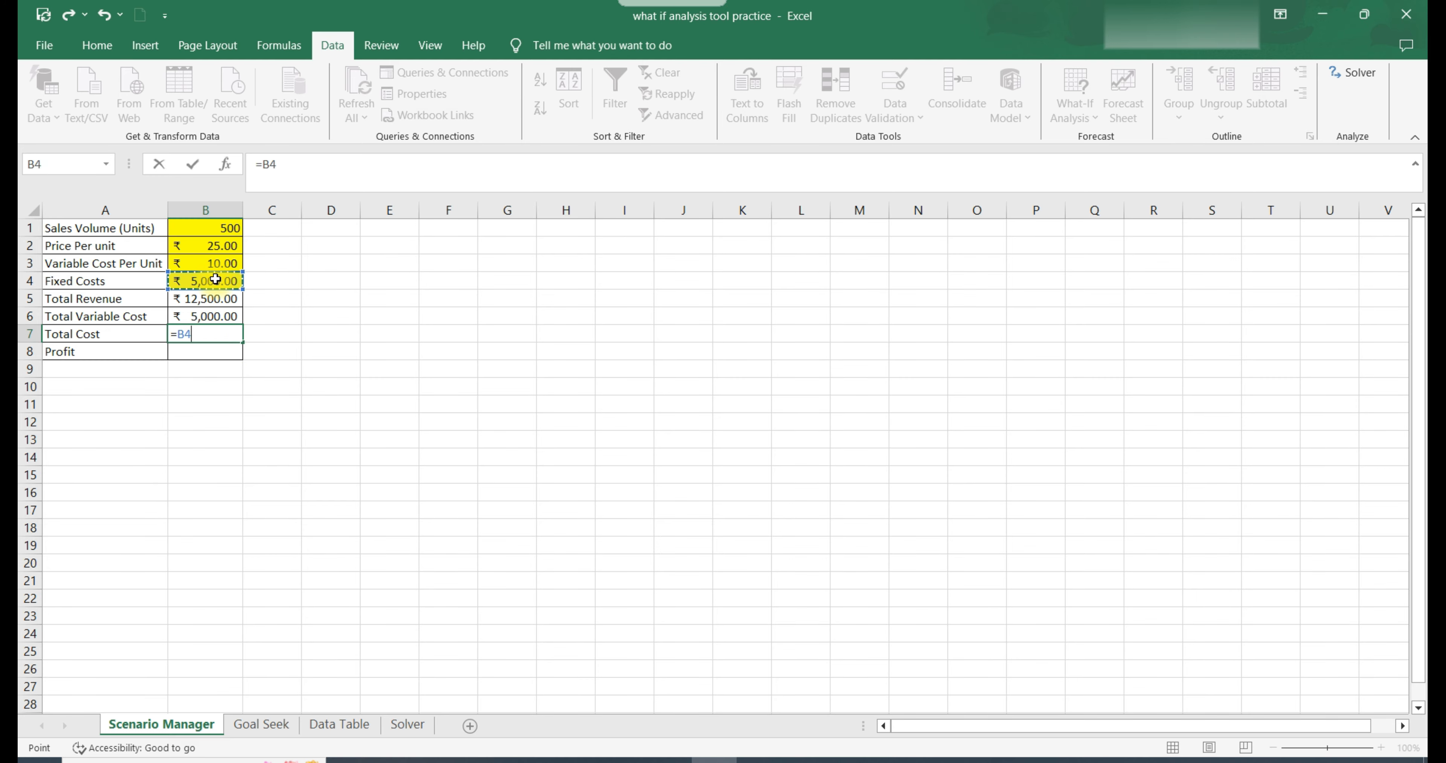
text(+)
click(218, 317)
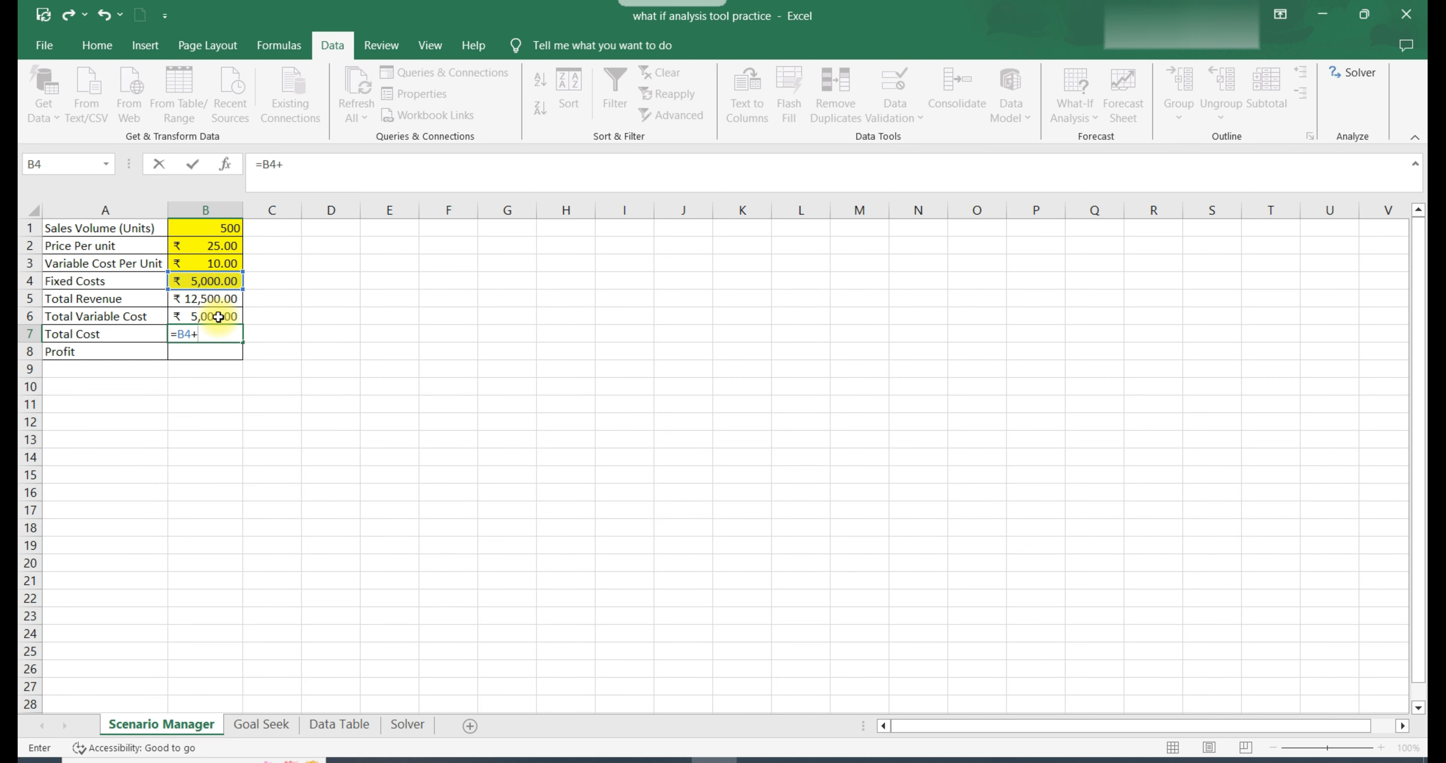
key(Return)
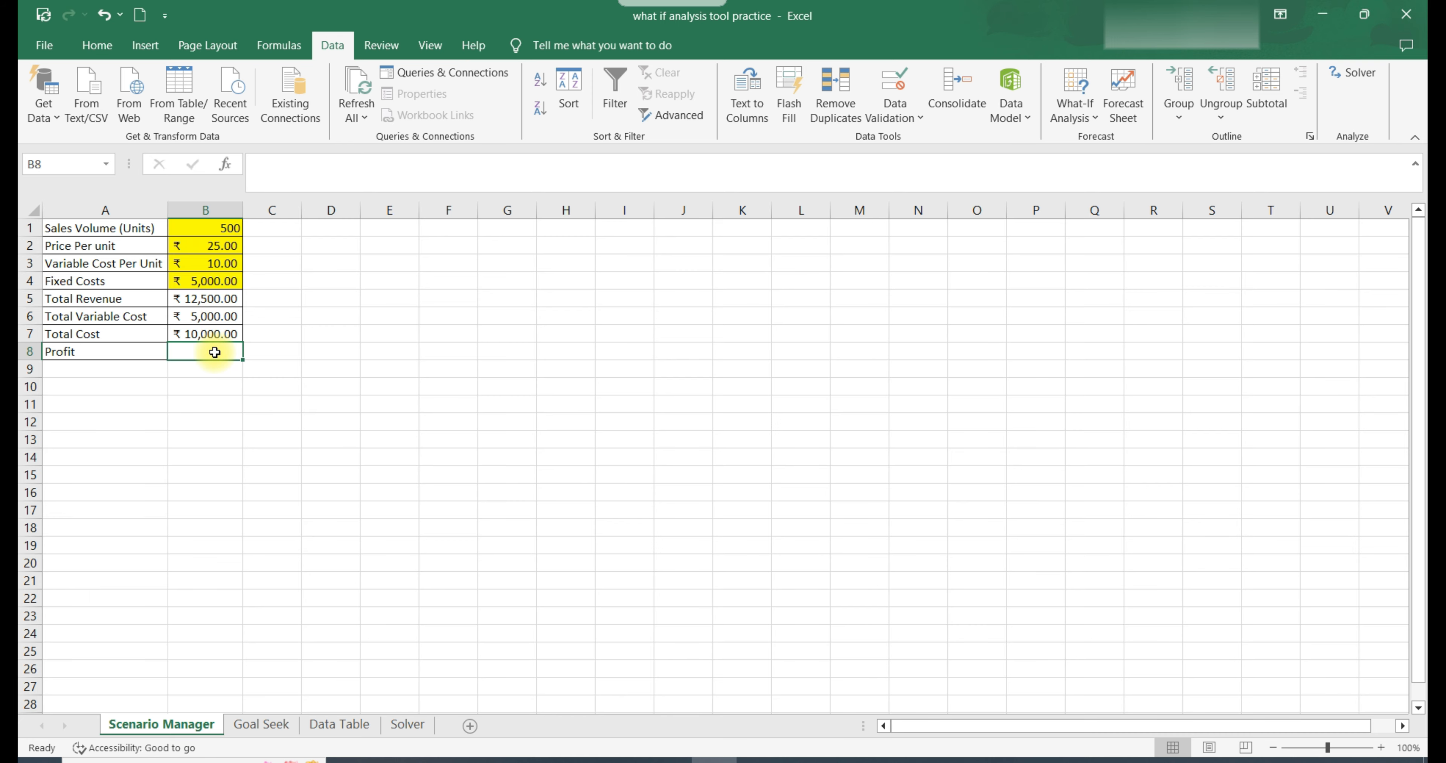
Step: Calculate Profit in B8 as total revenue minus total cost with the formula =B5-B7
text(=)
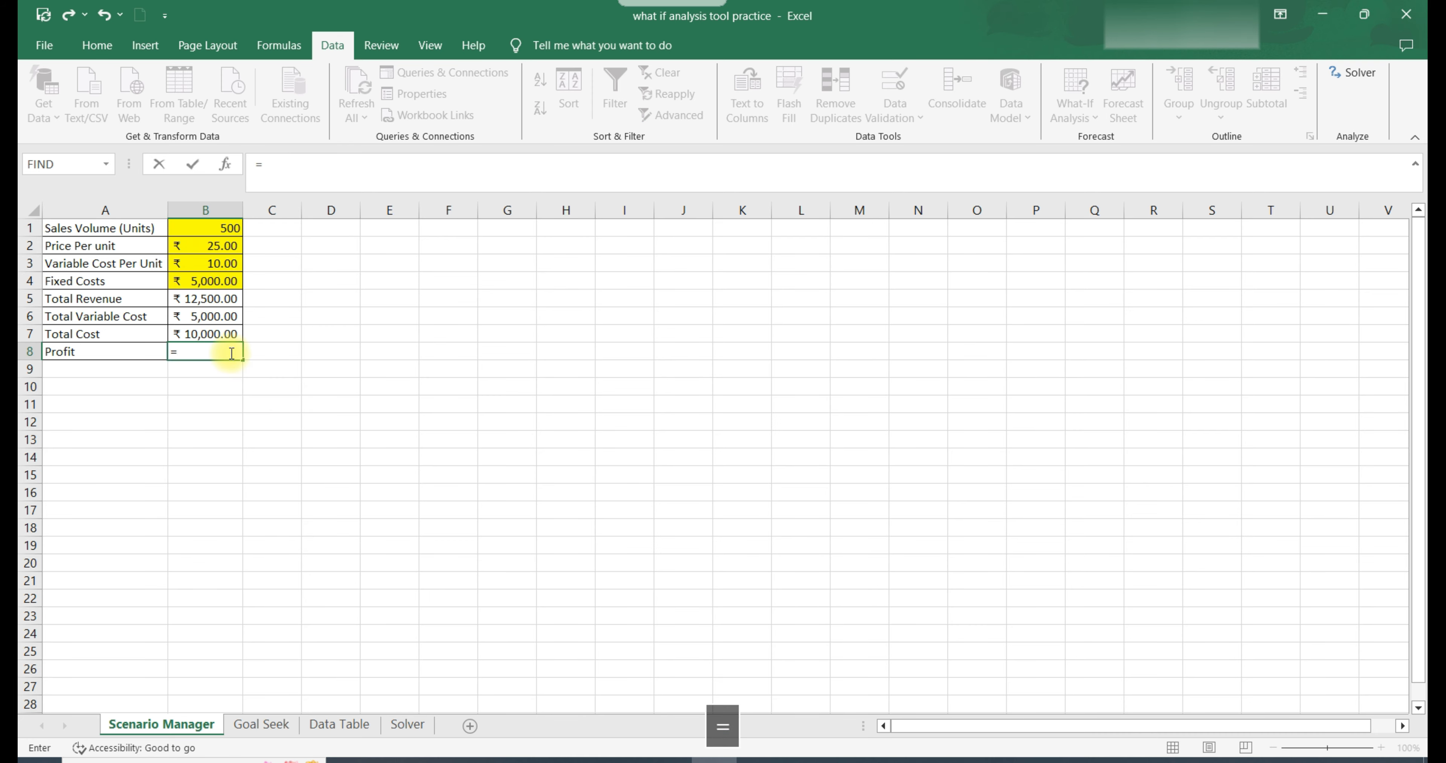
click(207, 302)
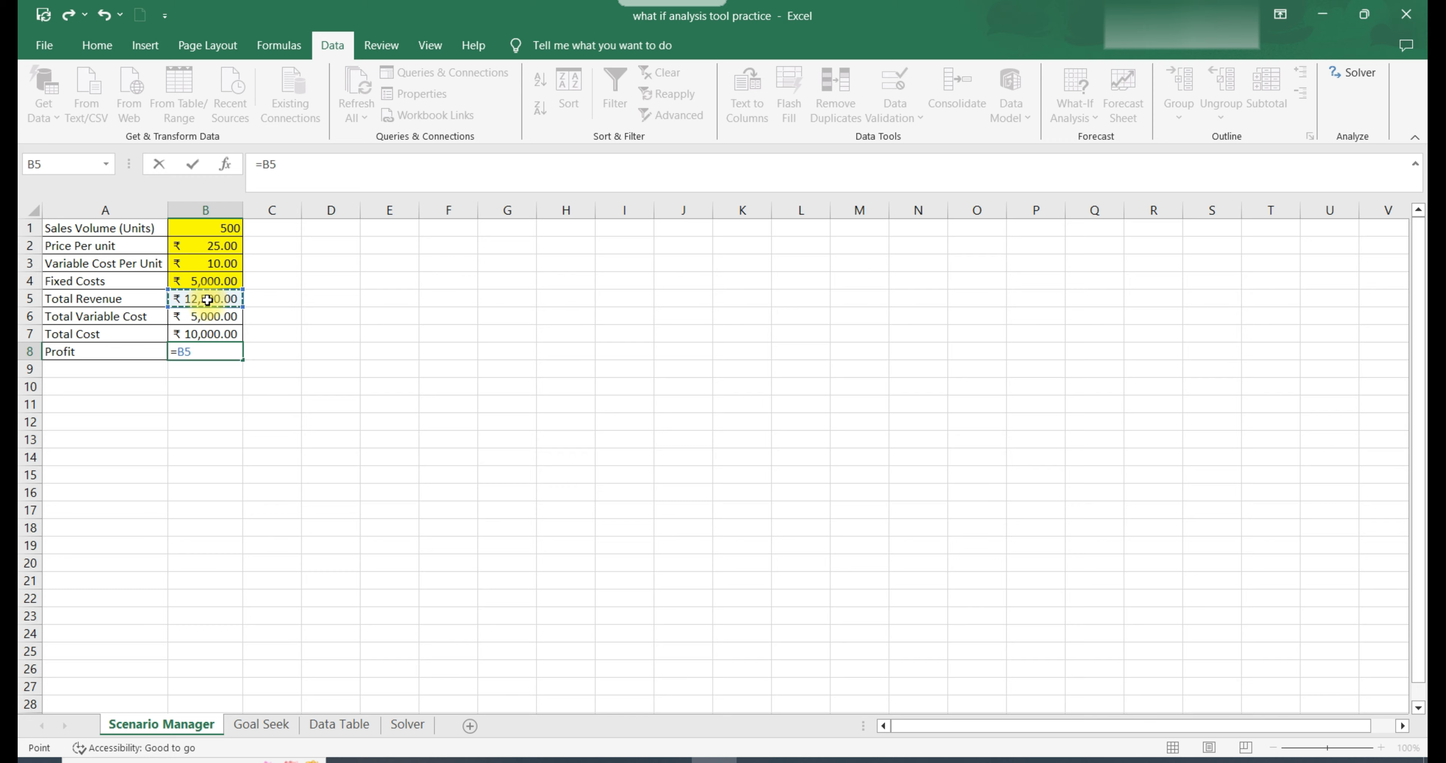
text(-)
click(220, 334)
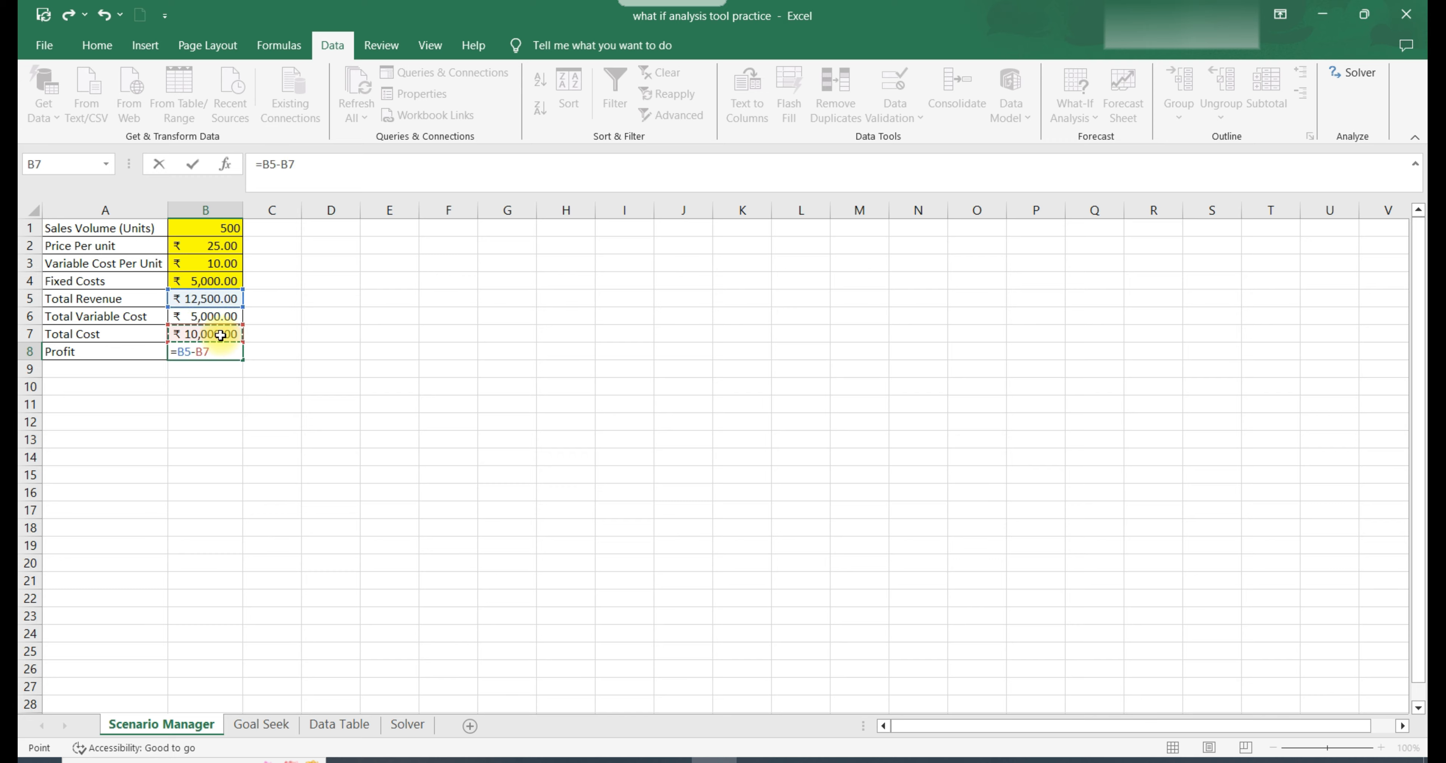
key(Return)
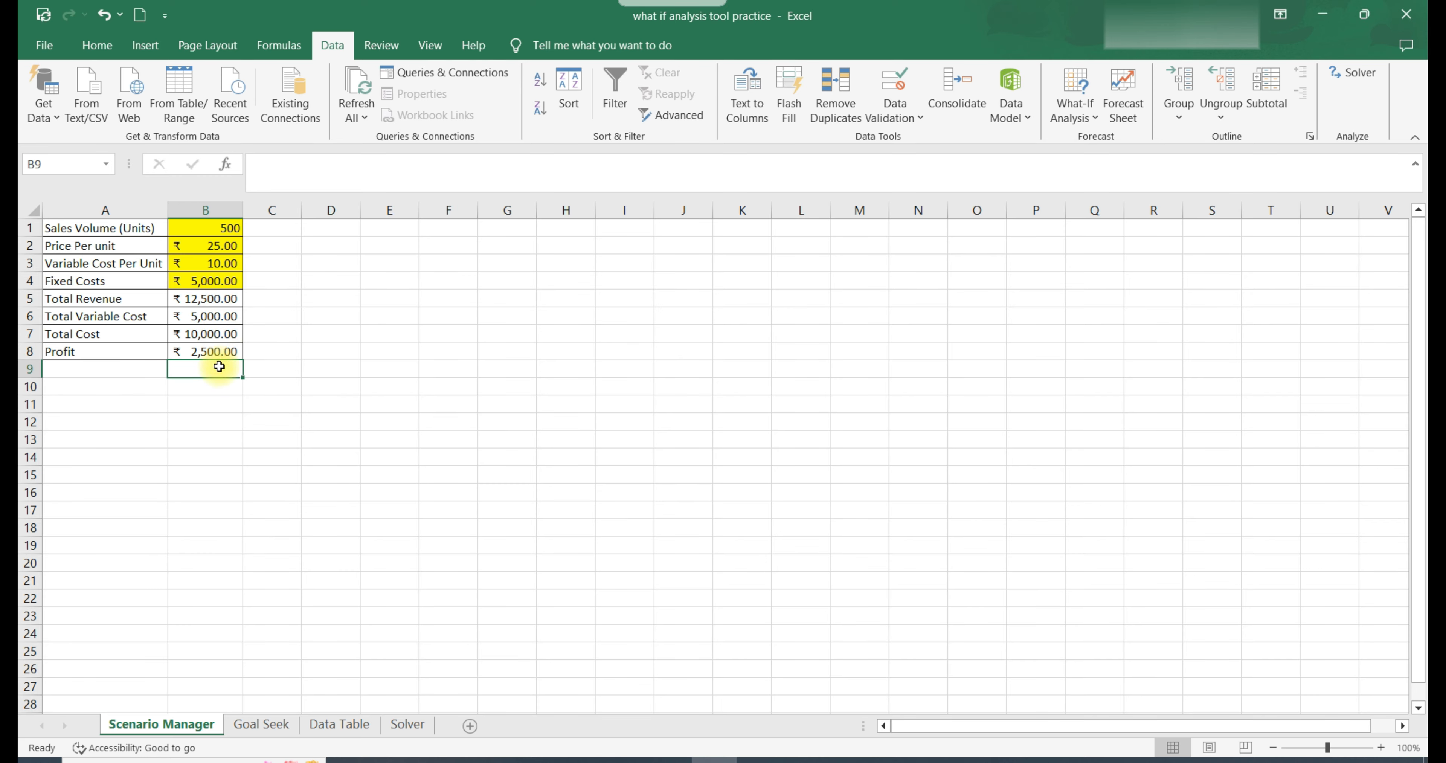
click(262, 355)
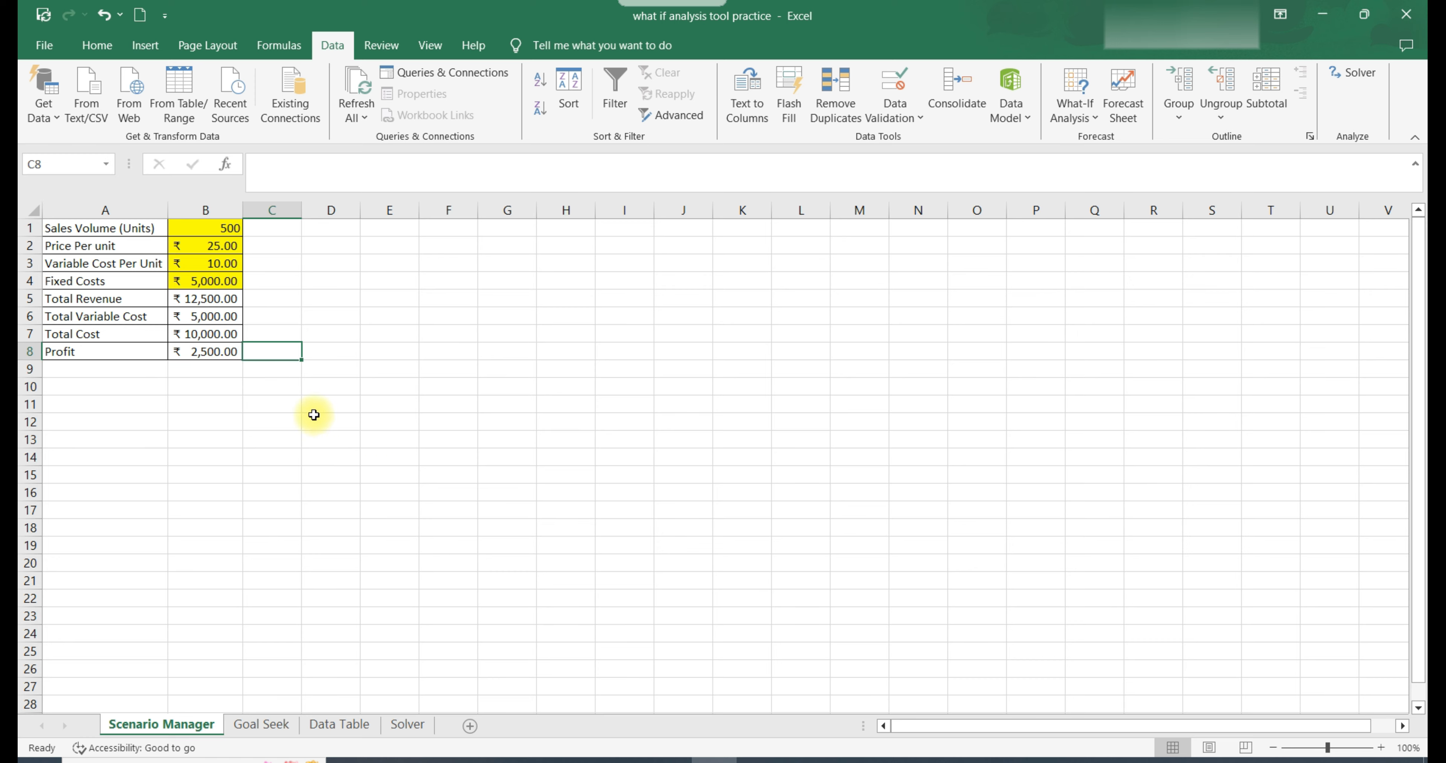
Step: Start a new scenario in the Scenario Manager and name it Normal
drag(224, 228, 225, 280)
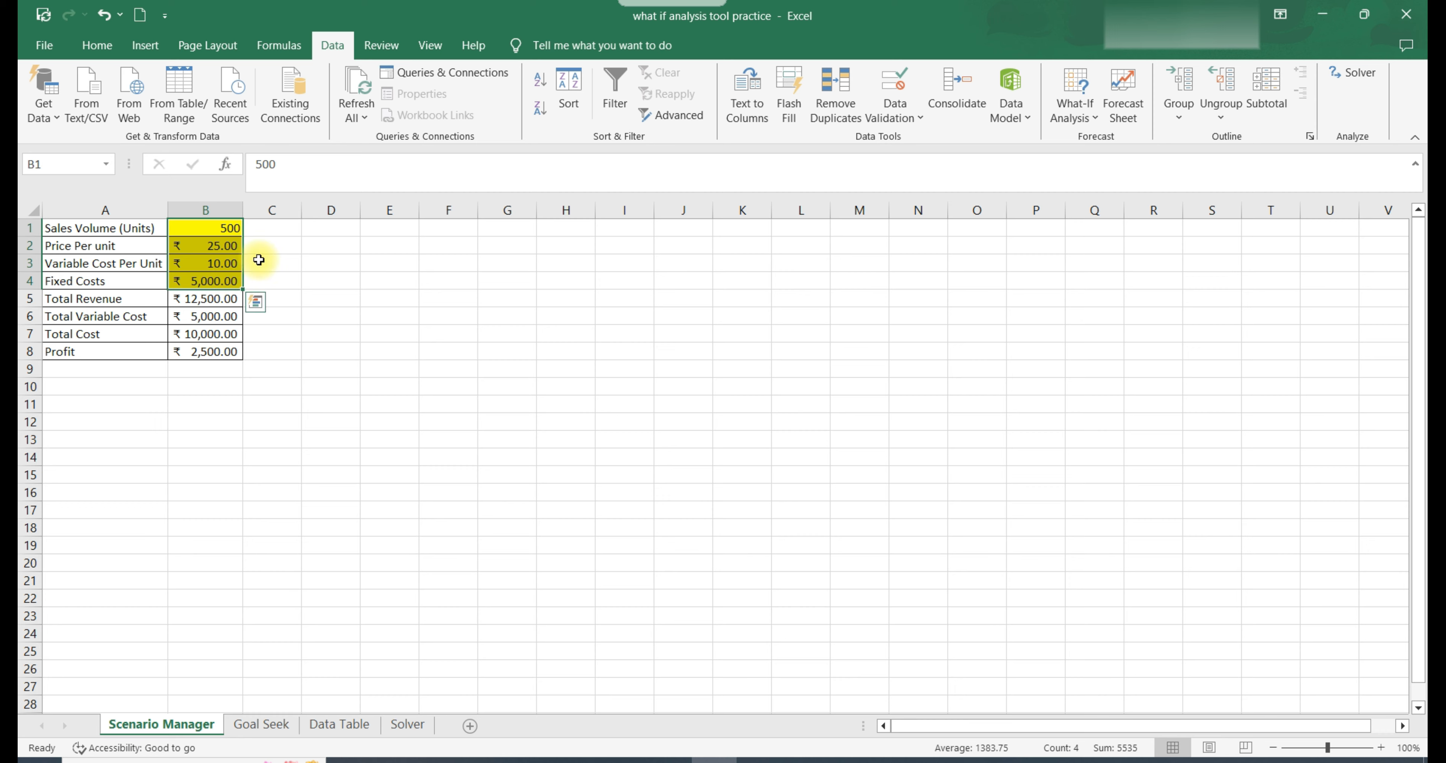
key(ctrl+Home)
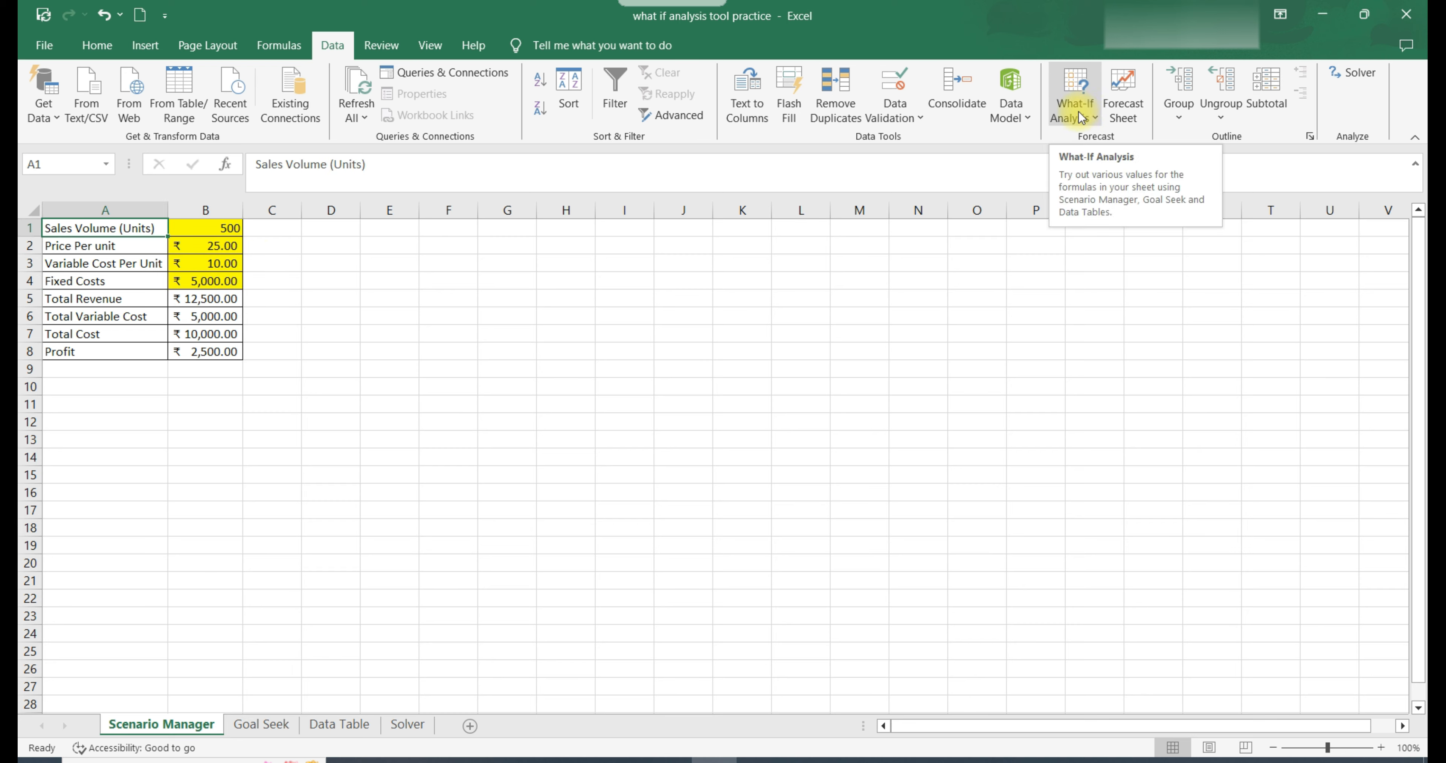
click(1079, 115)
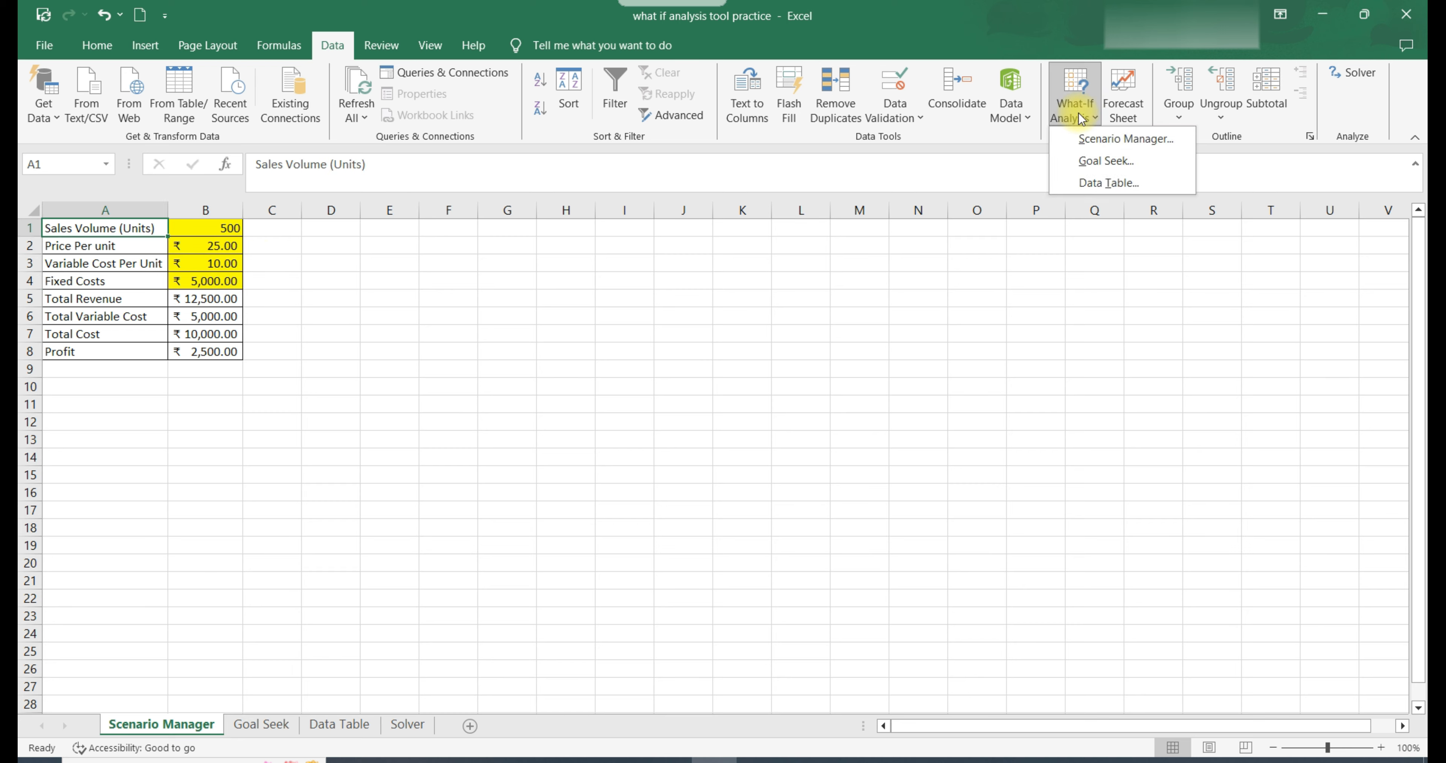
click(1127, 139)
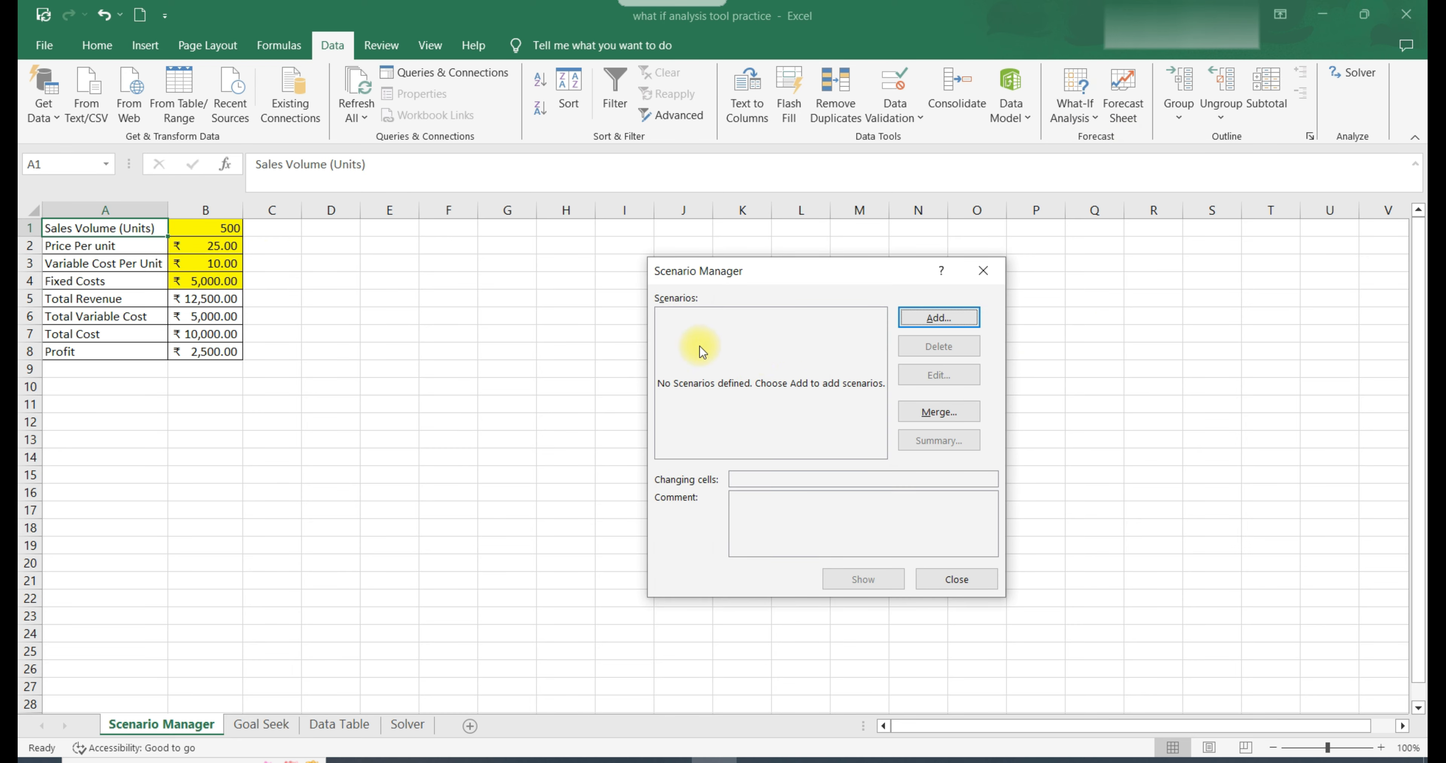
click(936, 271)
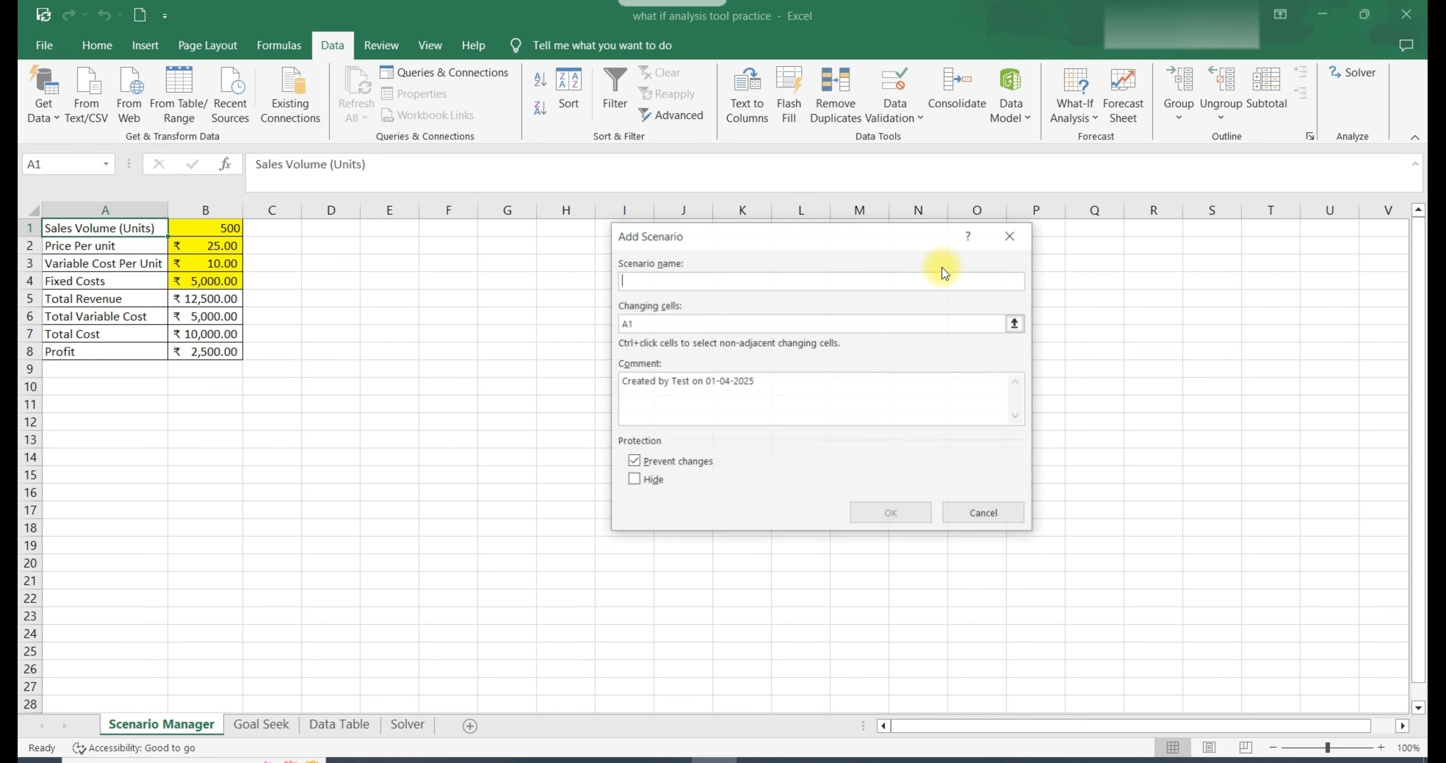
text(Normal)
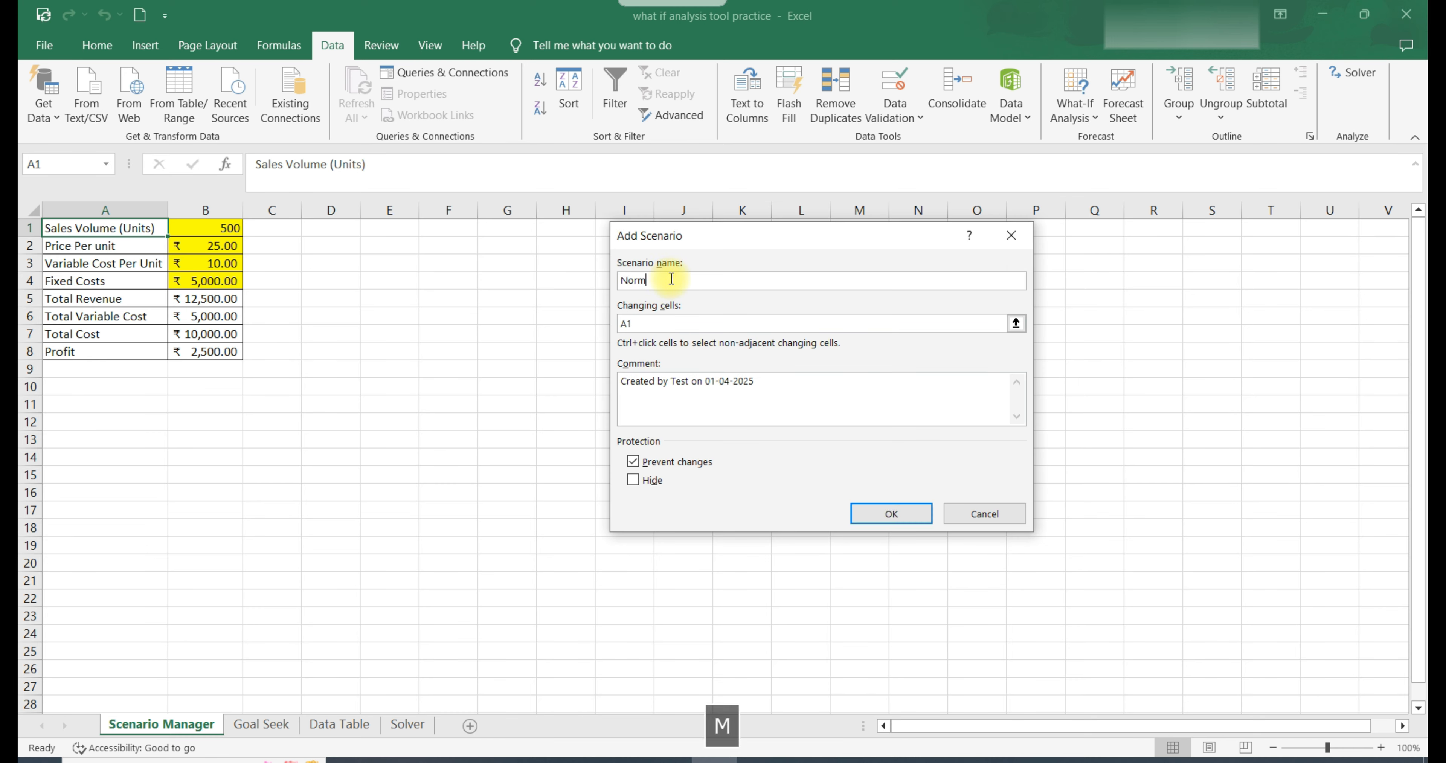
Step: Set the Normal scenario's changing cells to $B$1:$B$4 and proceed to its scenario values
click(645, 323)
key(BackSpace)
key(BackSpace)
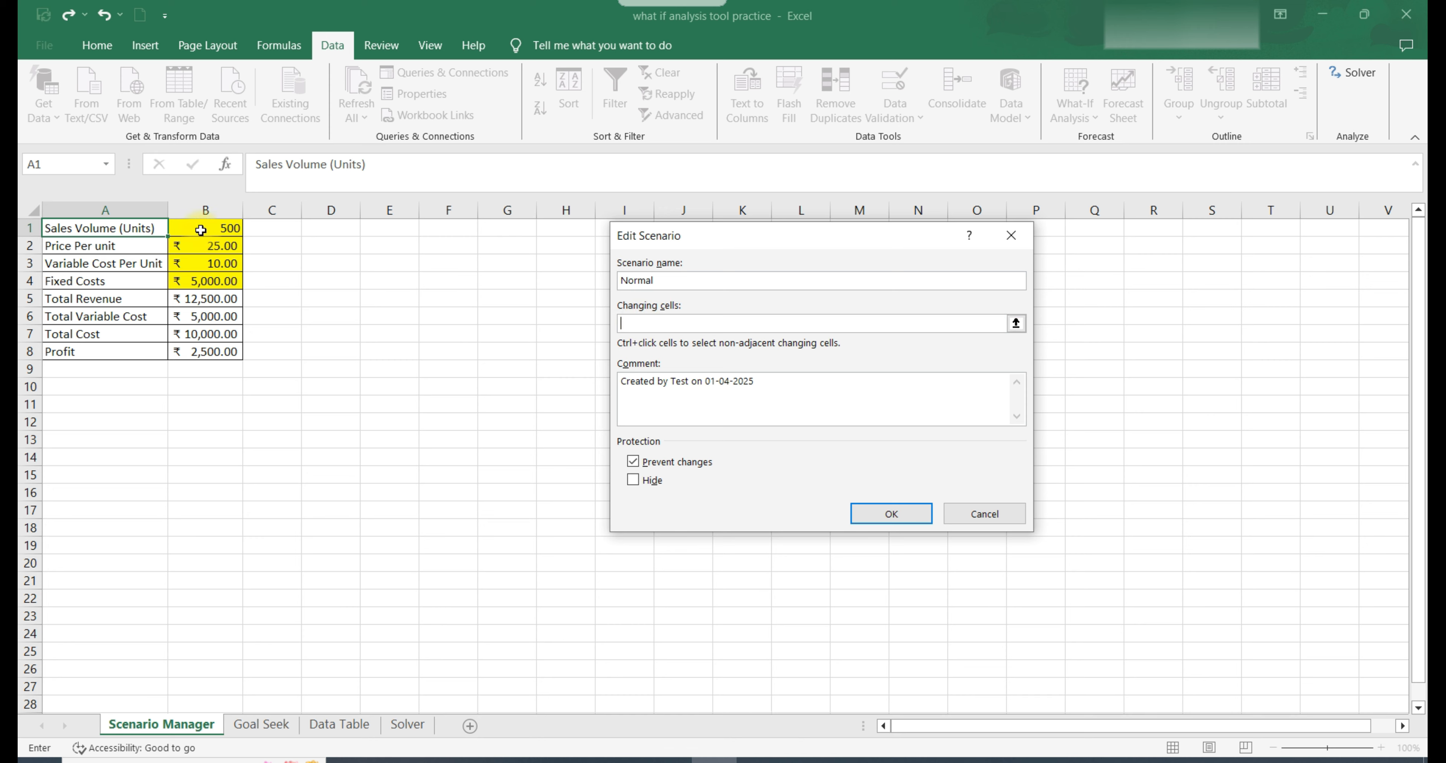
drag(201, 230, 215, 280)
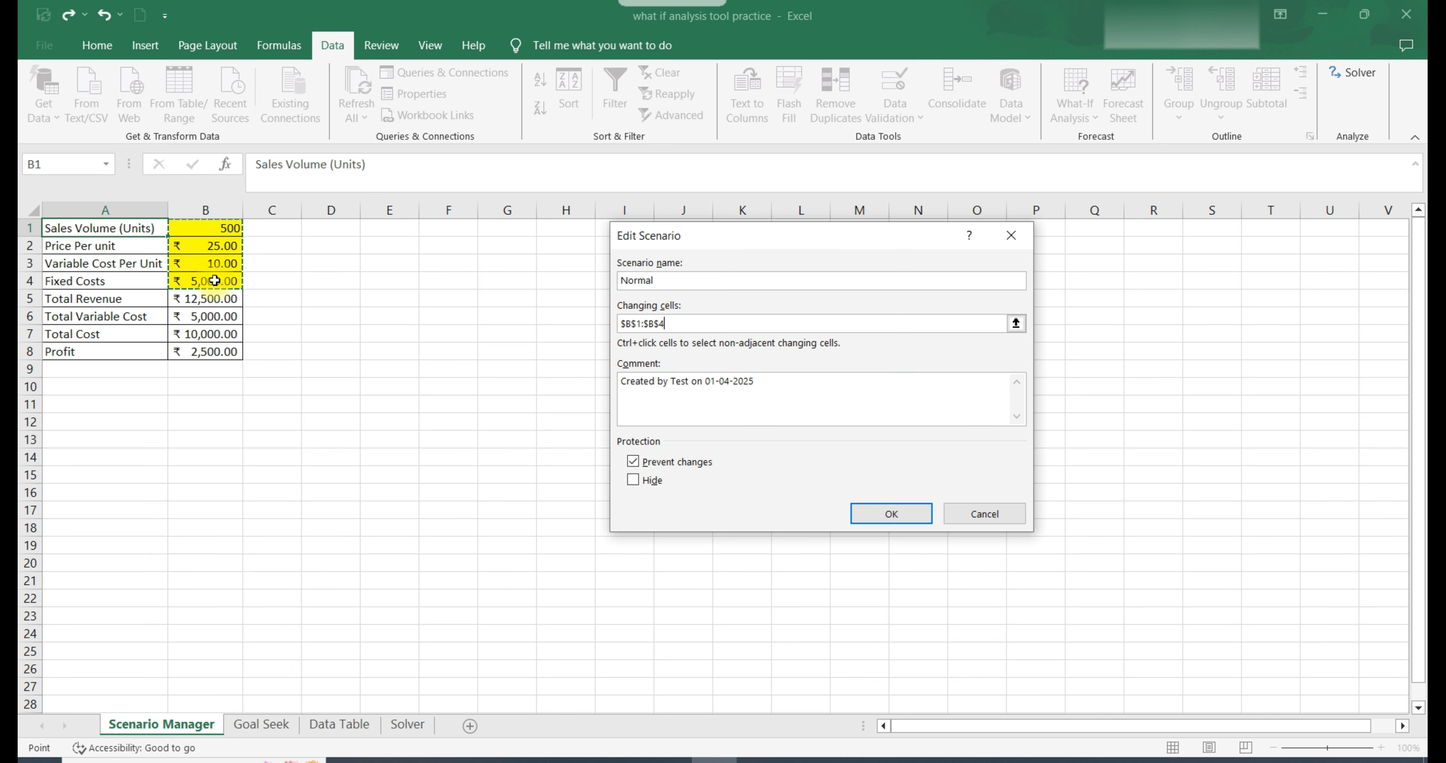
click(894, 515)
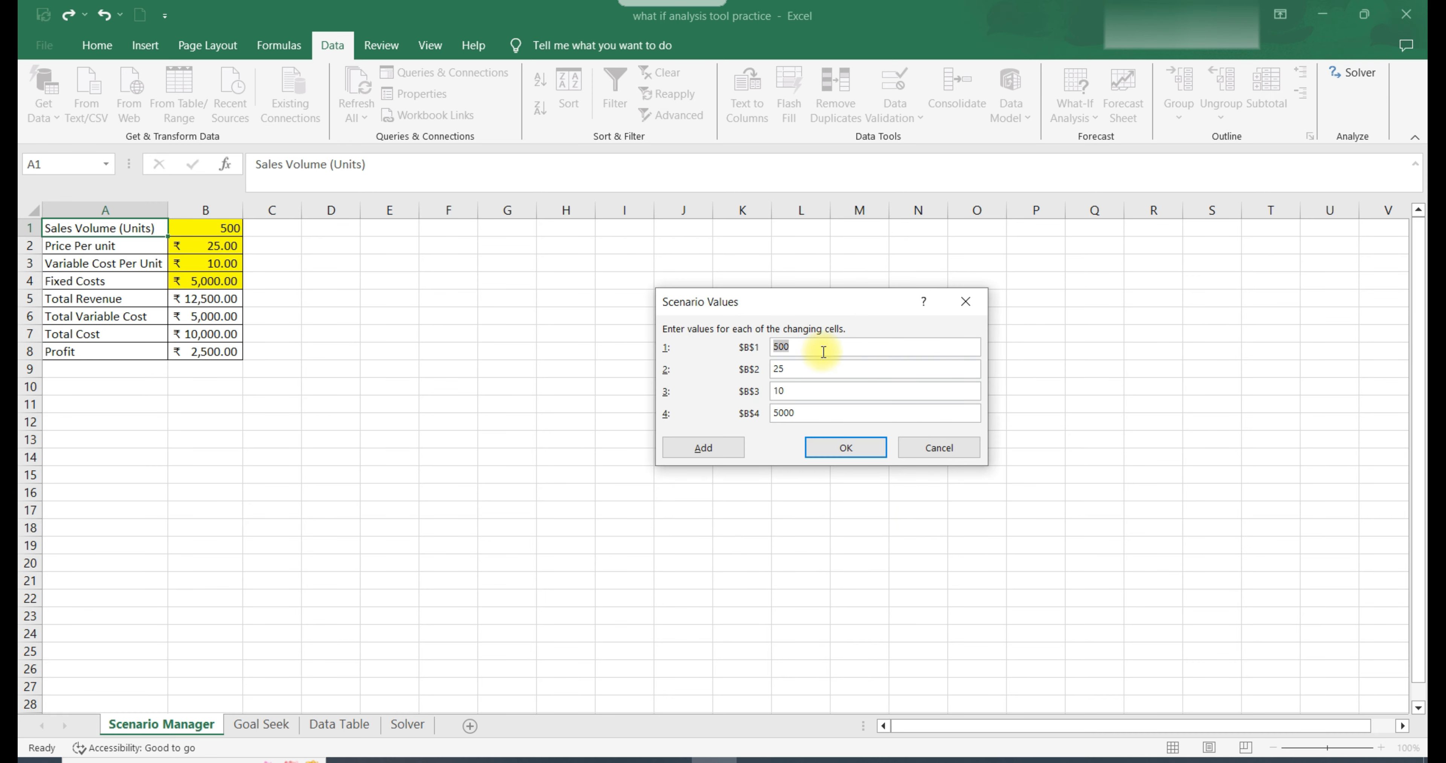
Step: Keep the Normal scenario's values, add another scenario named Best Case with changing cells B1:B4, and proceed to its values
click(807, 348)
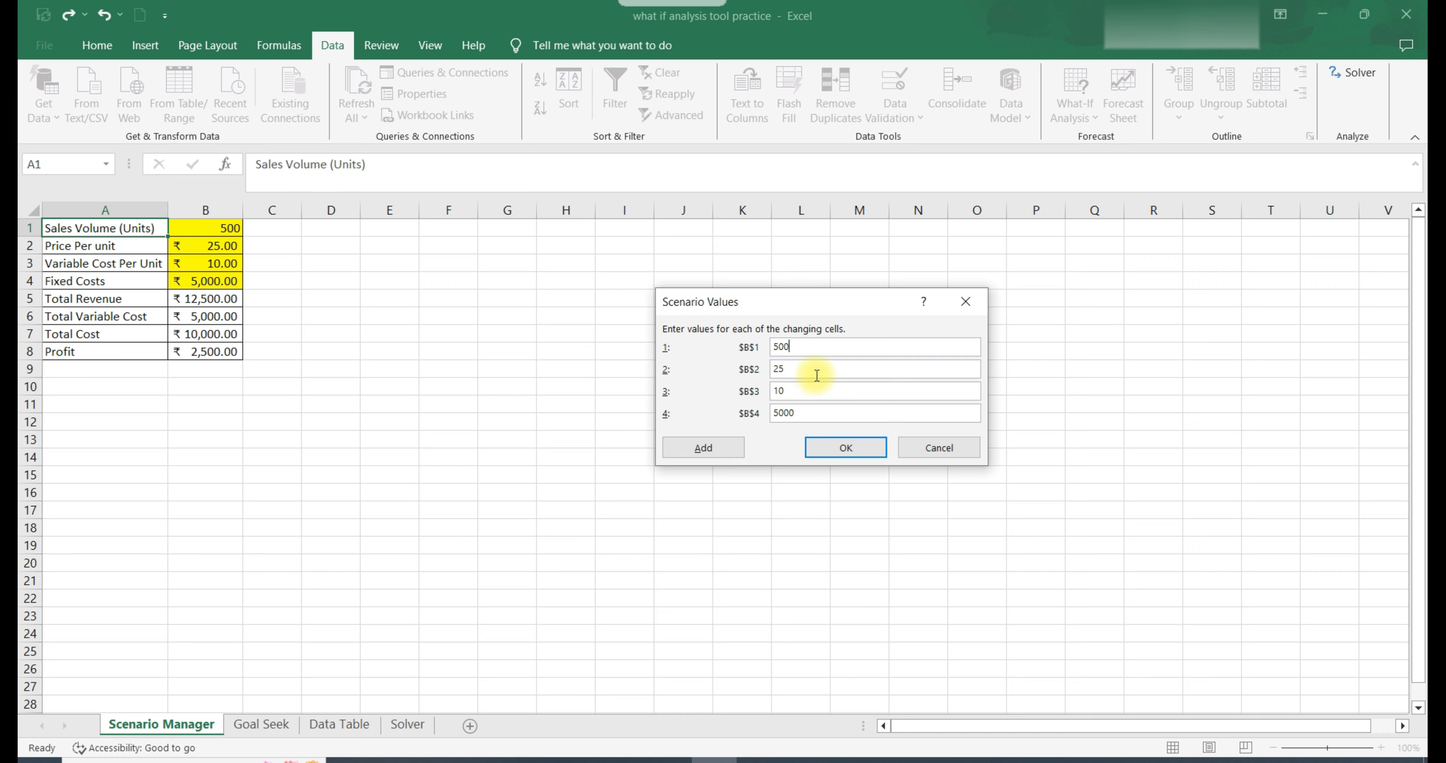
click(701, 446)
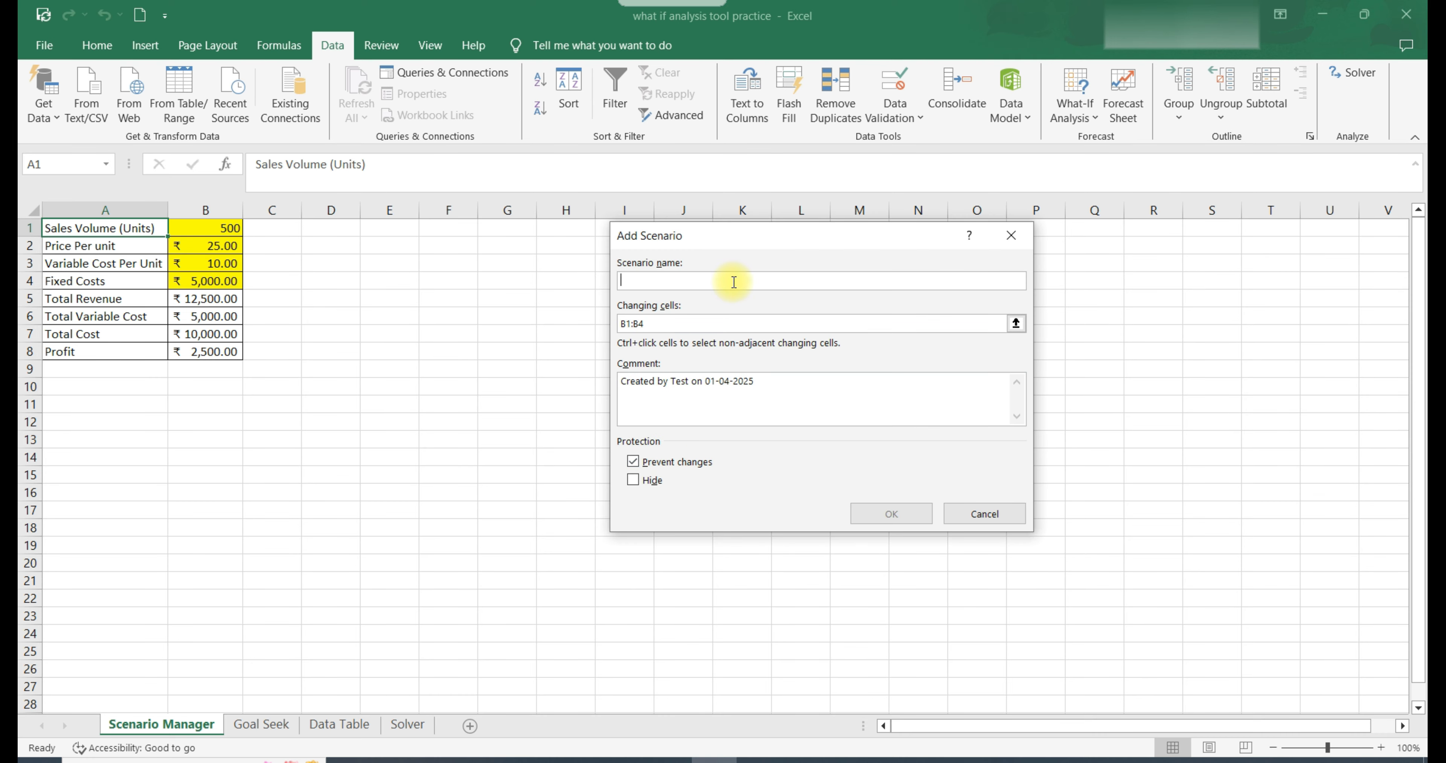
text(Best CA)
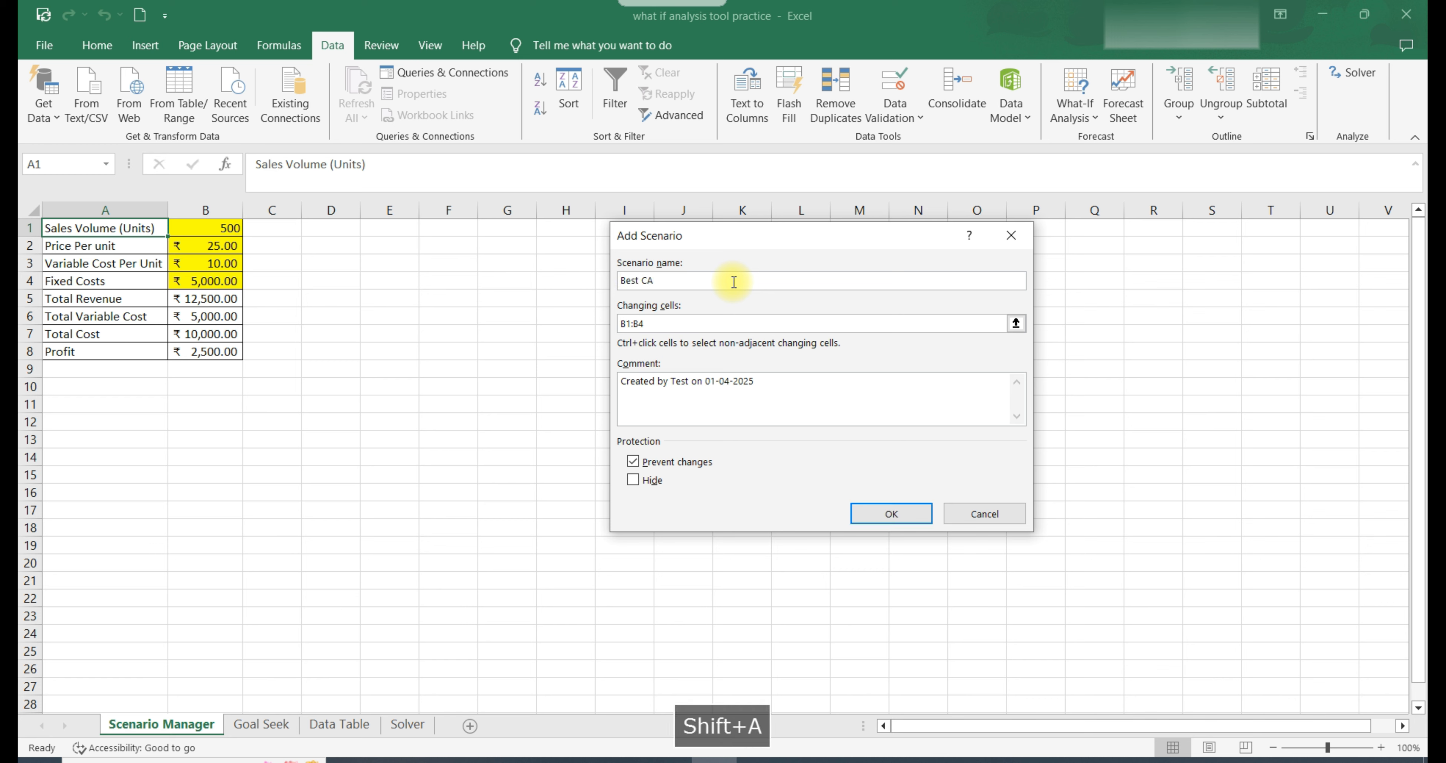
key(BackSpace)
text(ase)
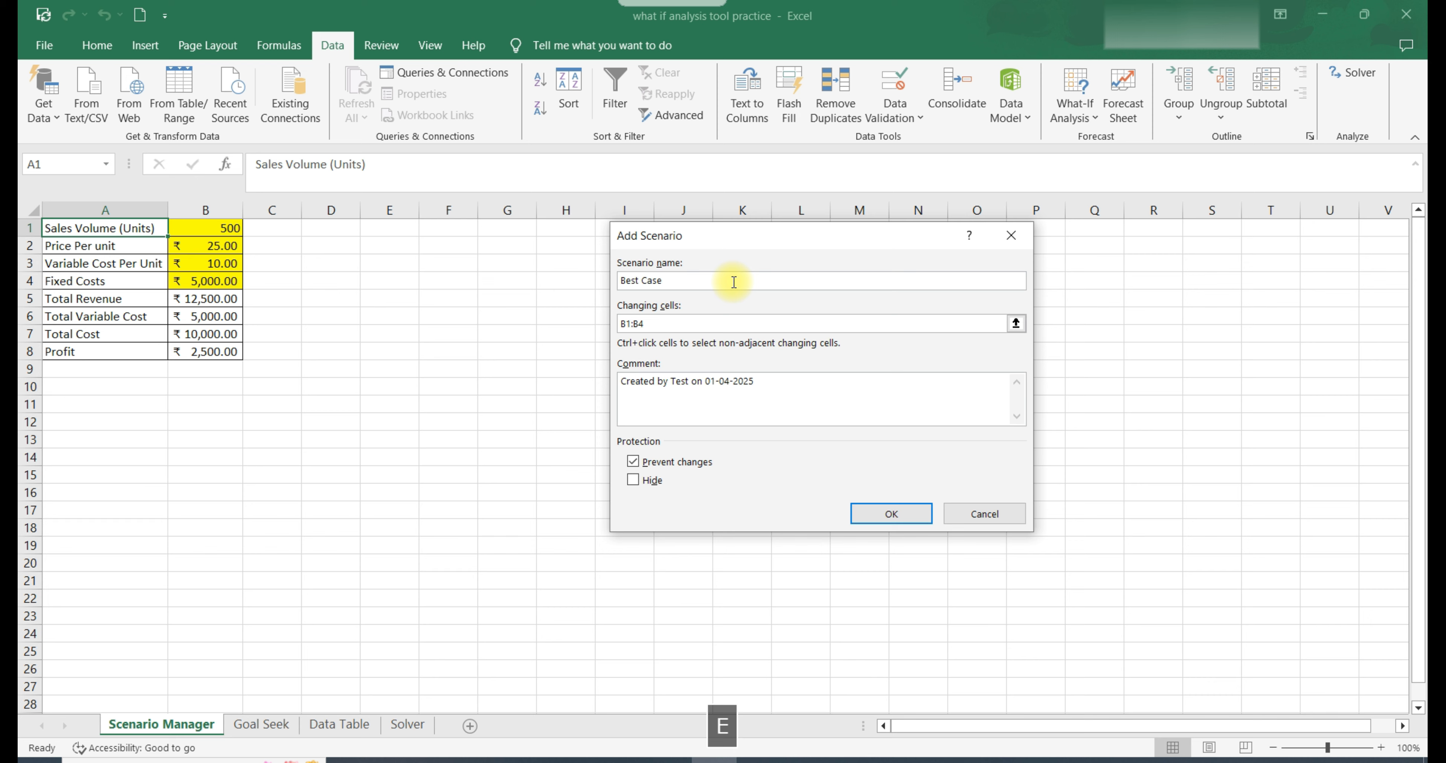
click(668, 324)
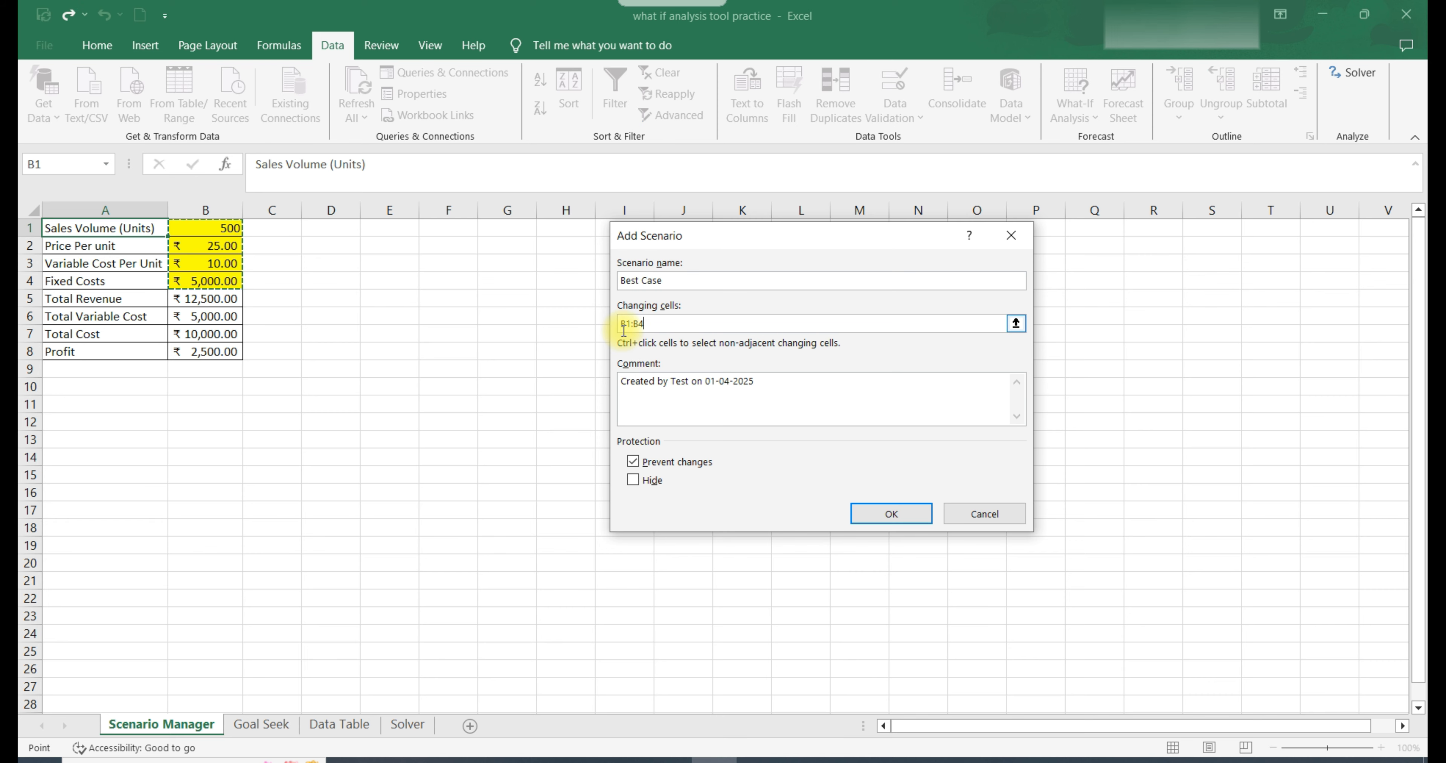
click(910, 522)
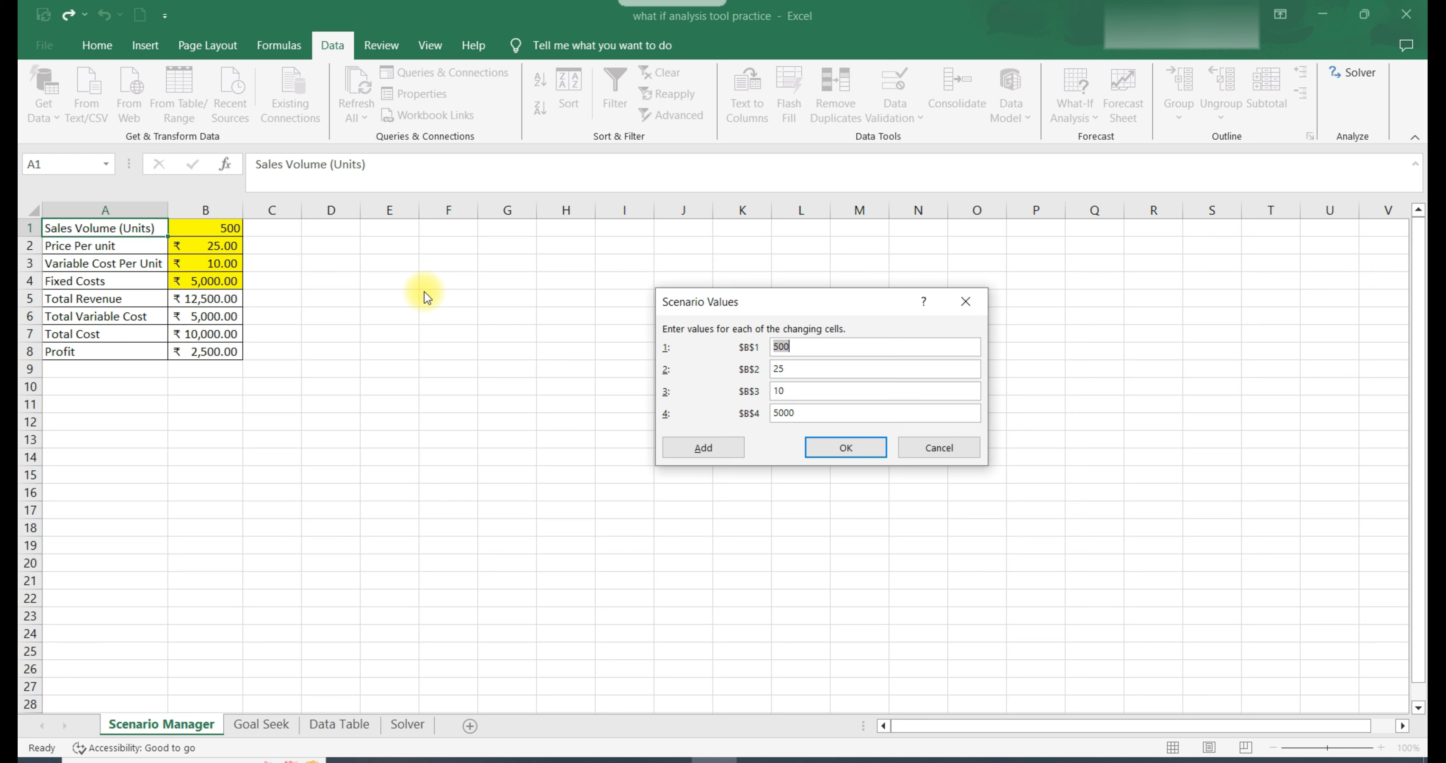
Step: Set the Best Case scenario values to 1000 for B1, 30 for B2, 8 for B3 and 4000 for B4
key(BackSpace)
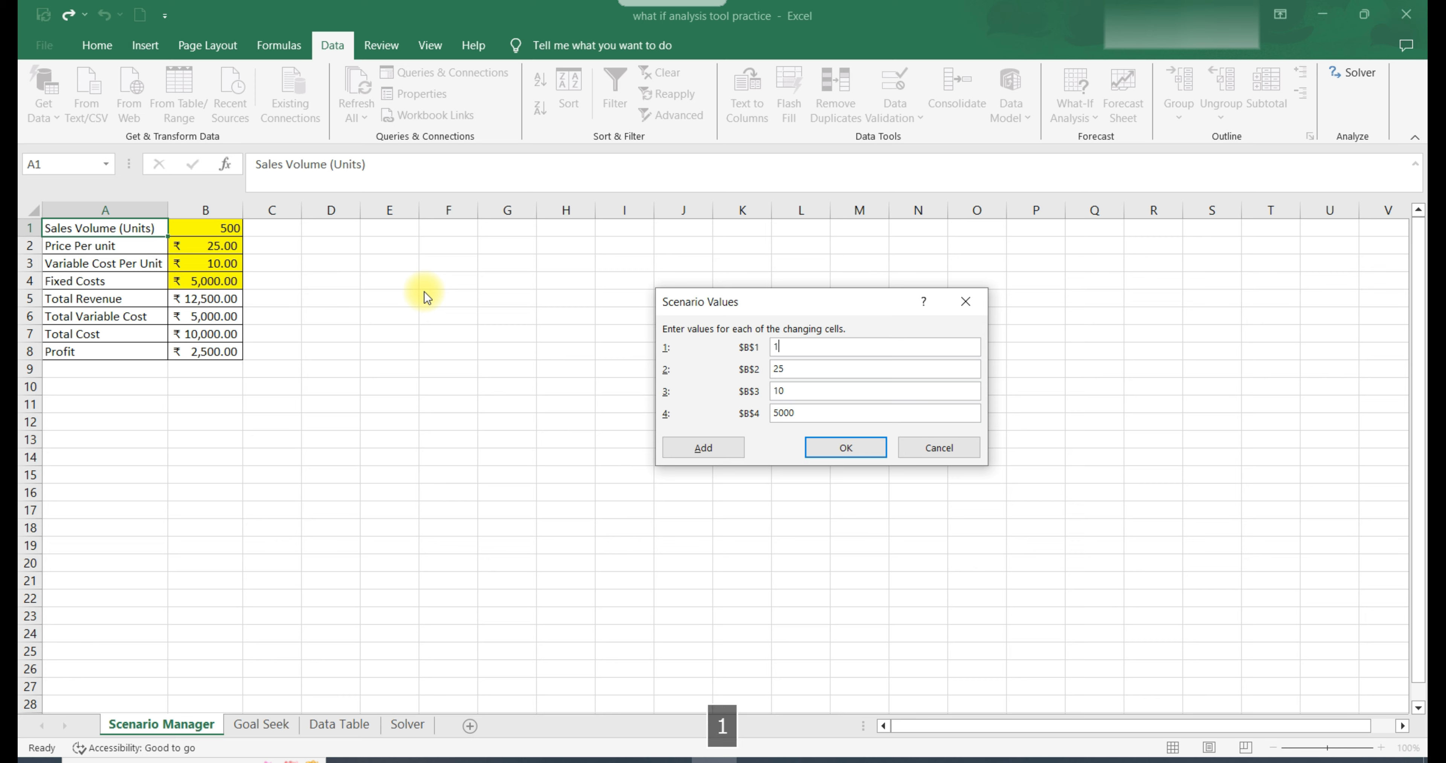
text(1000)
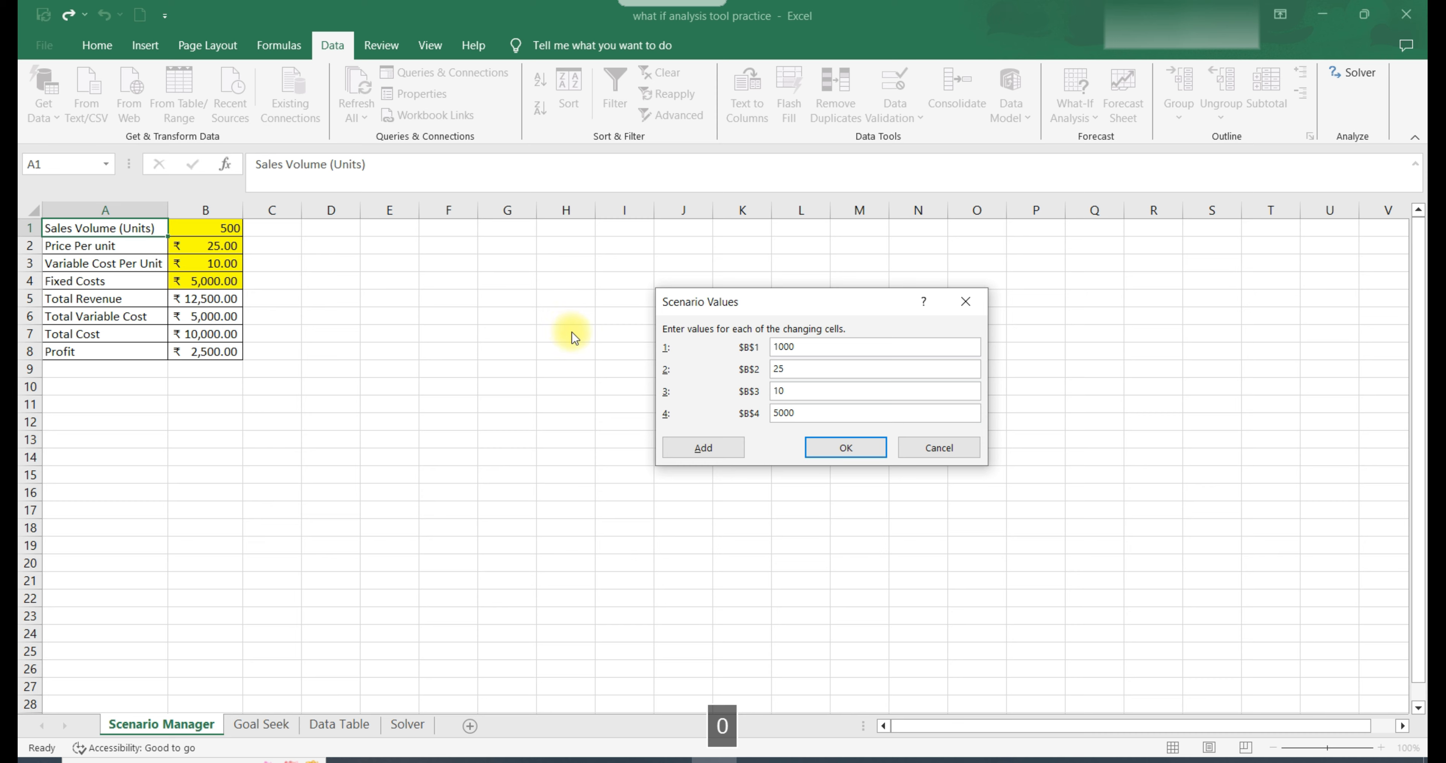
key(BackSpace)
key(BackSpace)
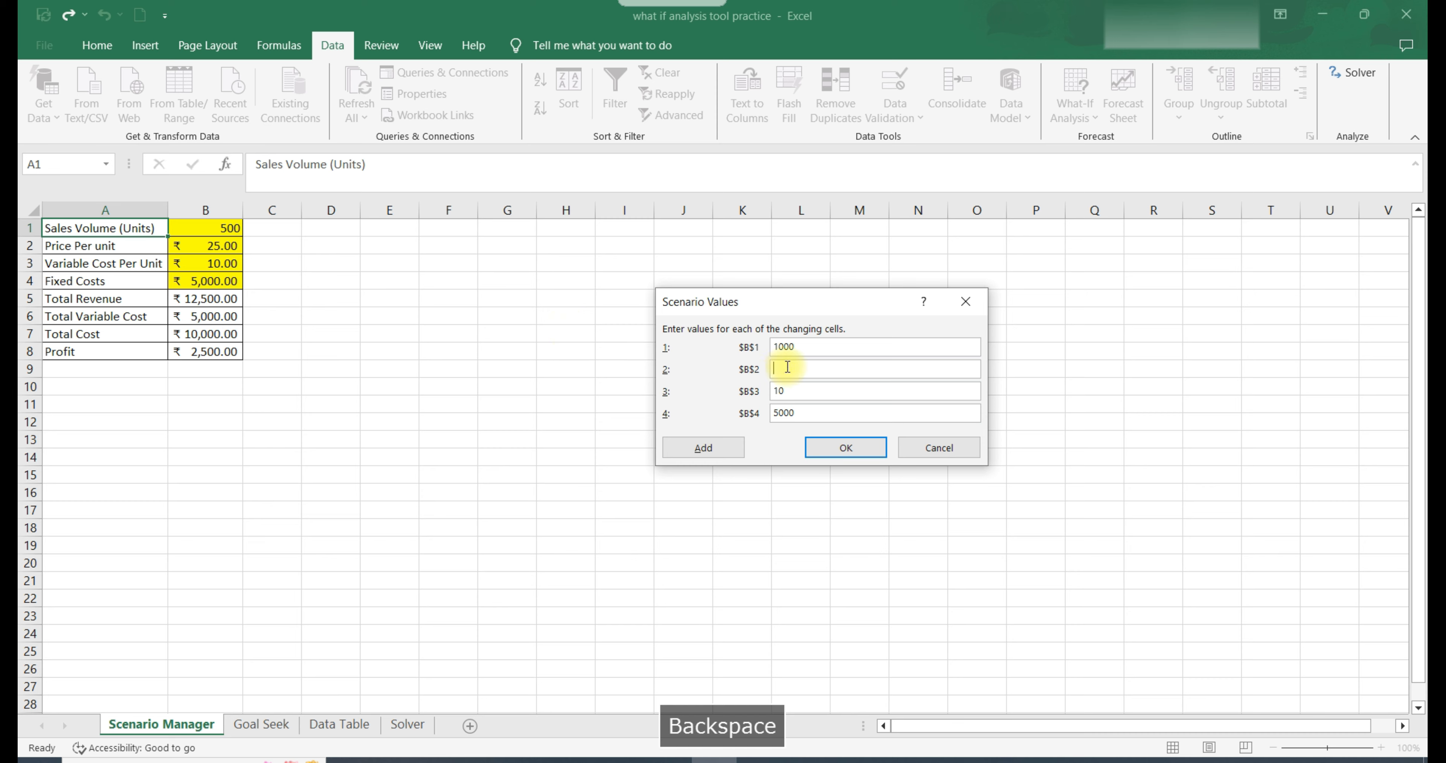
text(30)
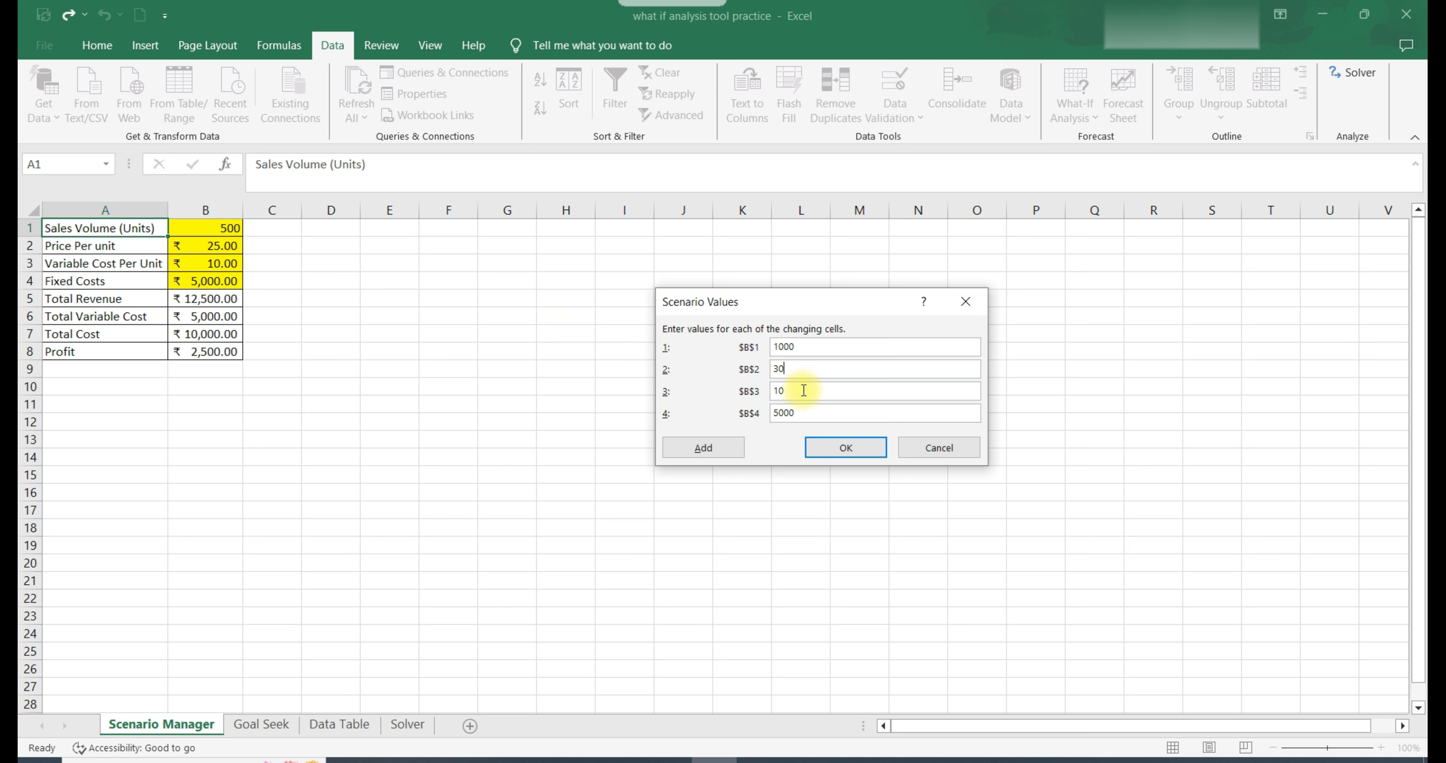
click(803, 389)
key(BackSpace)
key(BackSpace)
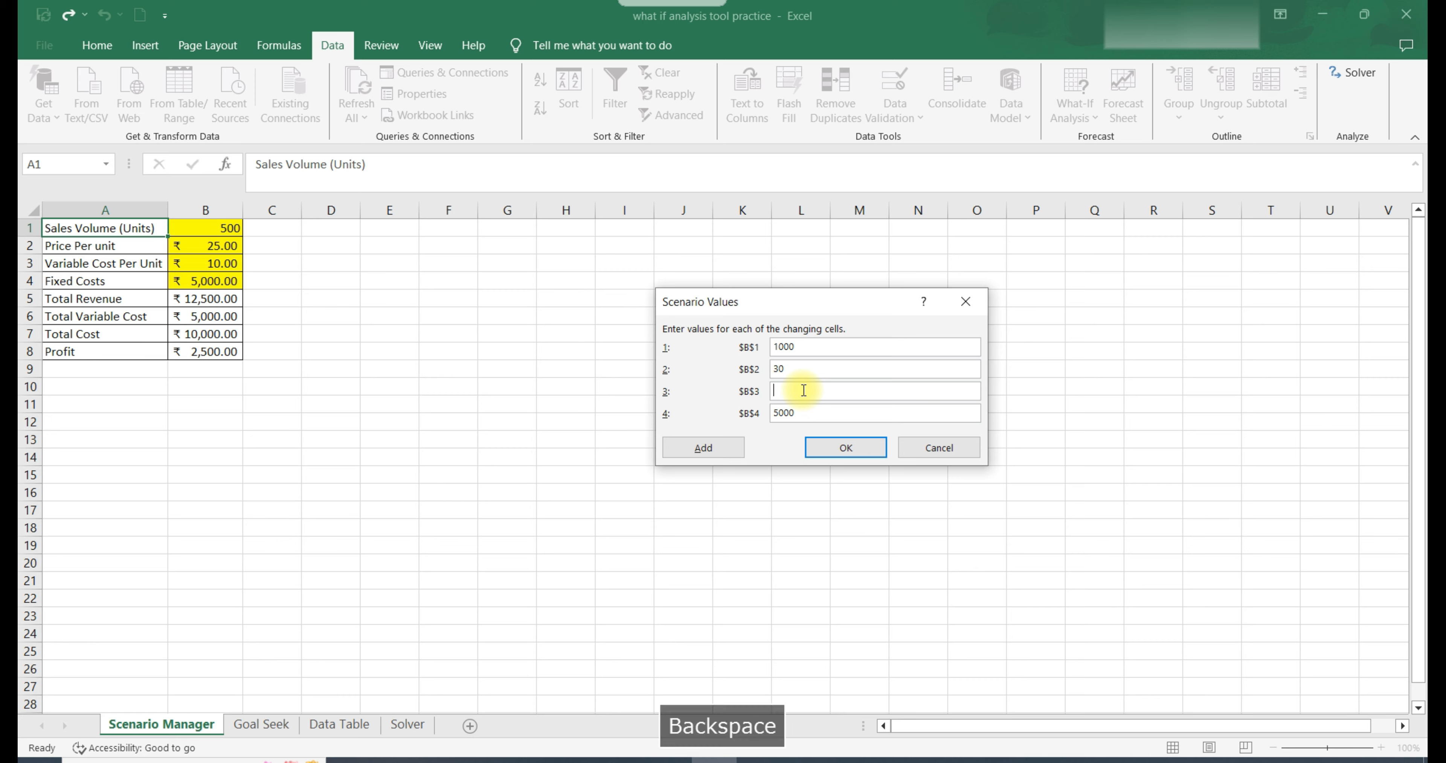
text(8)
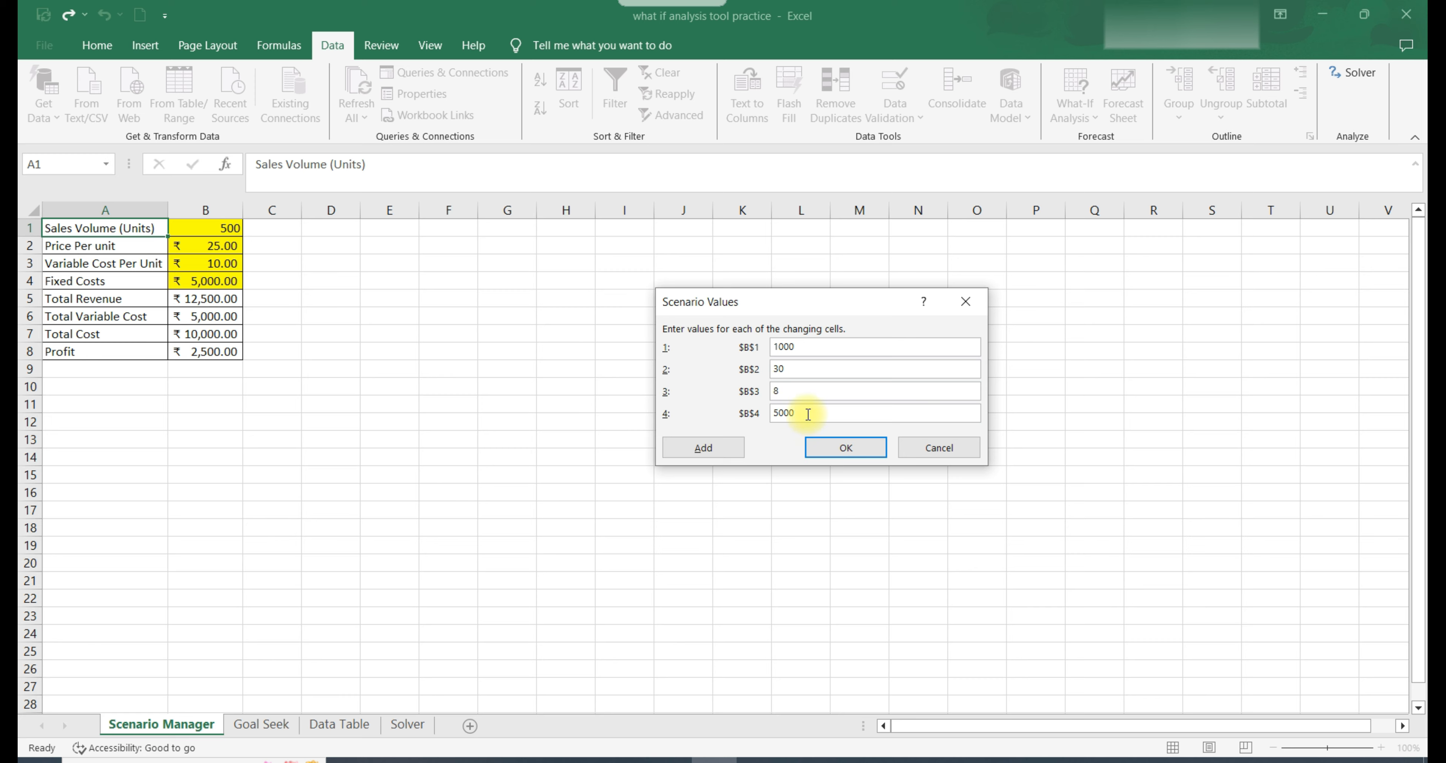
drag(814, 413, 773, 412)
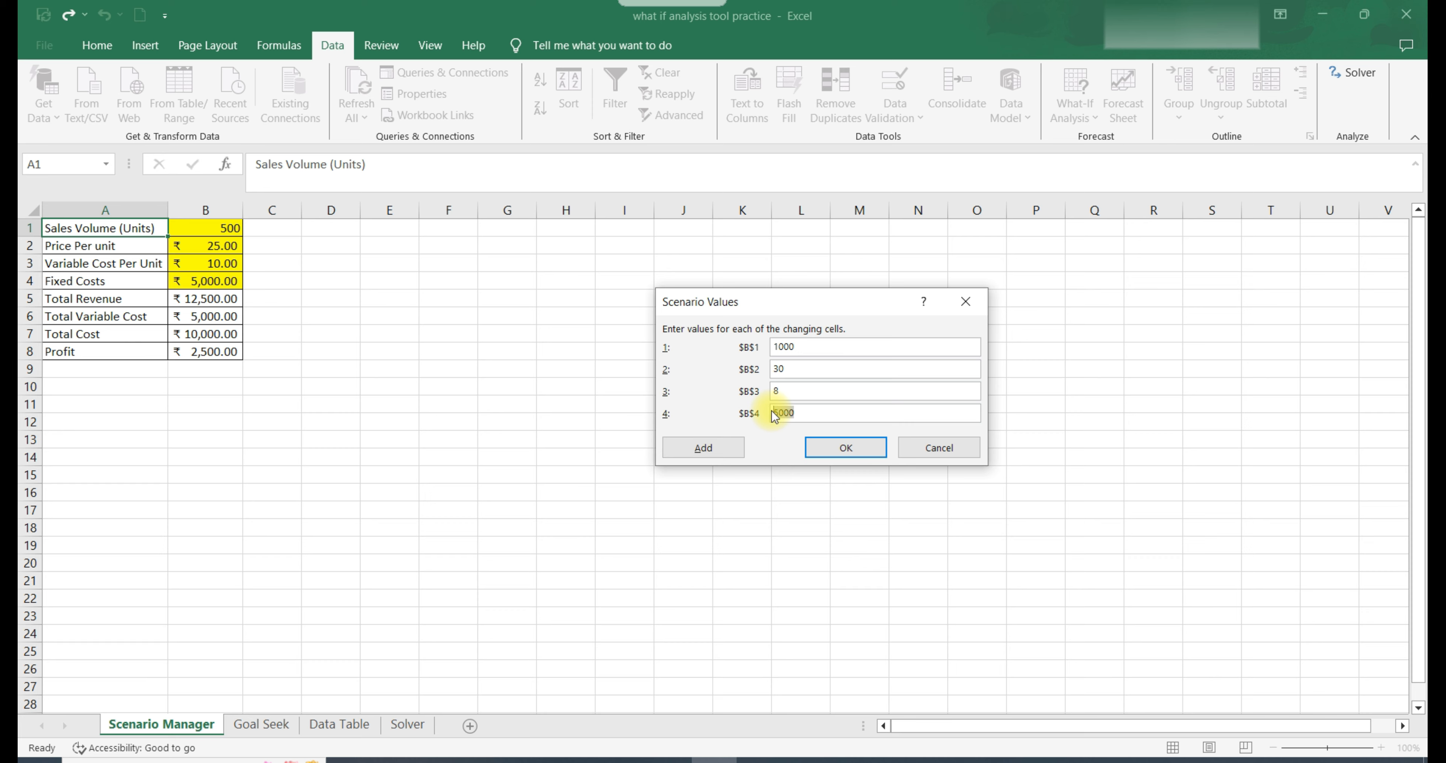
key(BackSpace)
text(400)
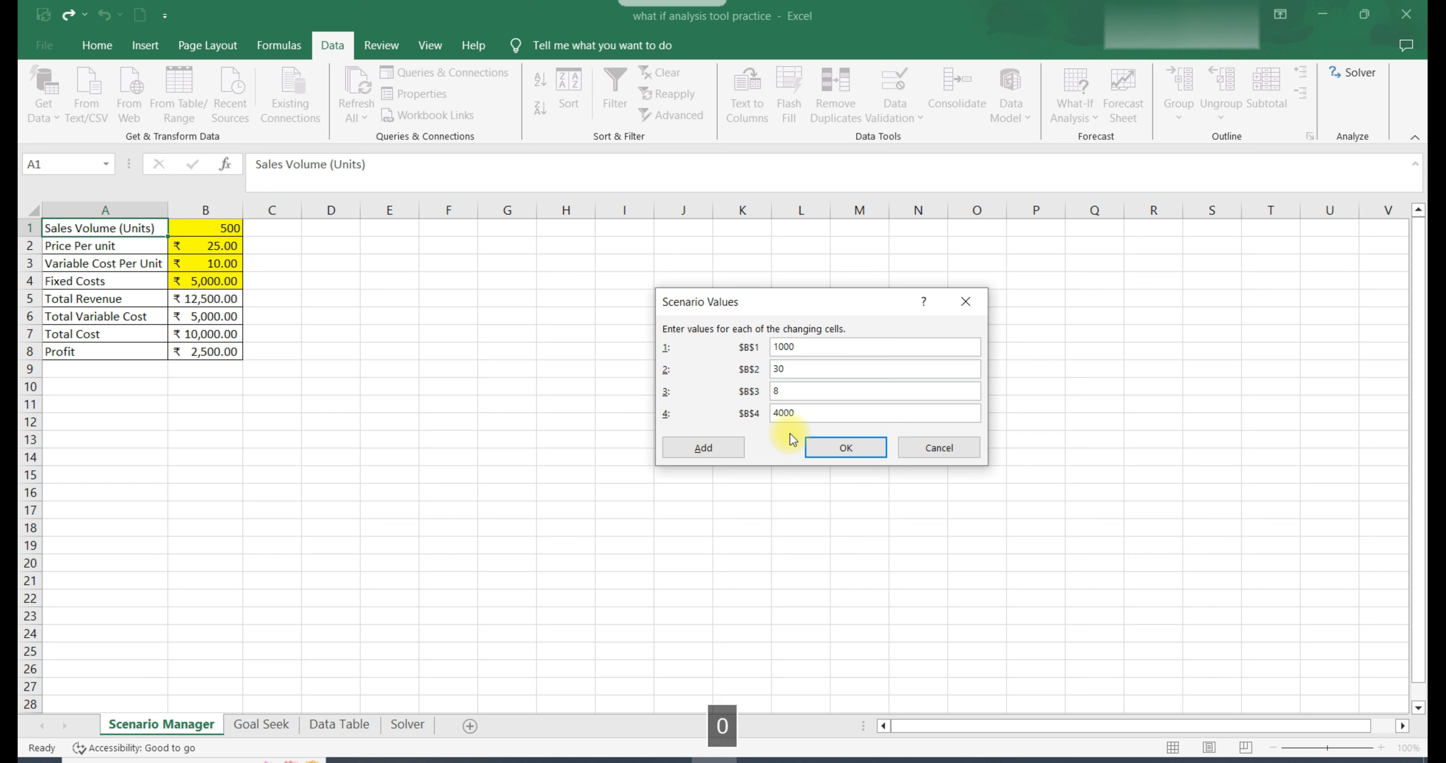
Step: Add another scenario named Worst Case for the changing cells B1:B4 and proceed to its values
click(707, 448)
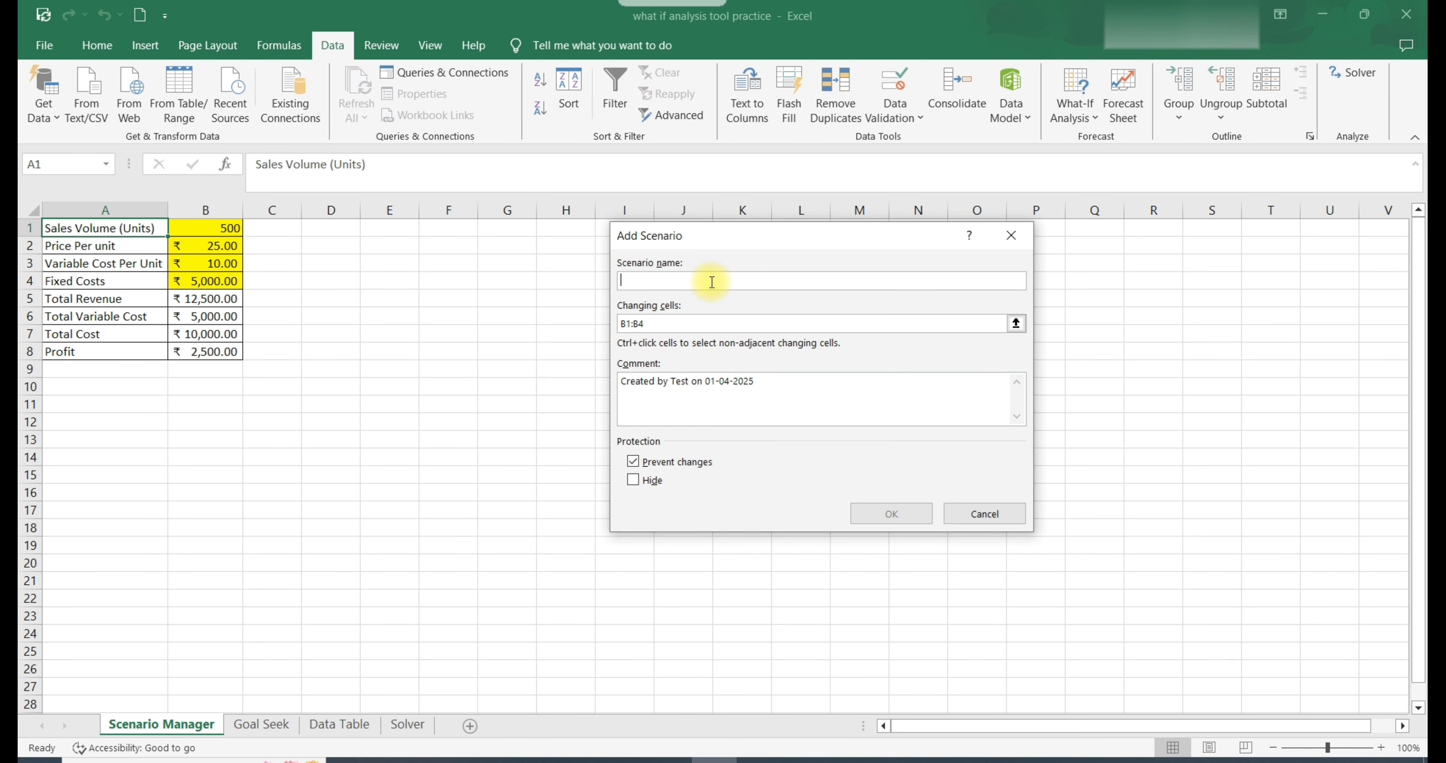
text(Wor)
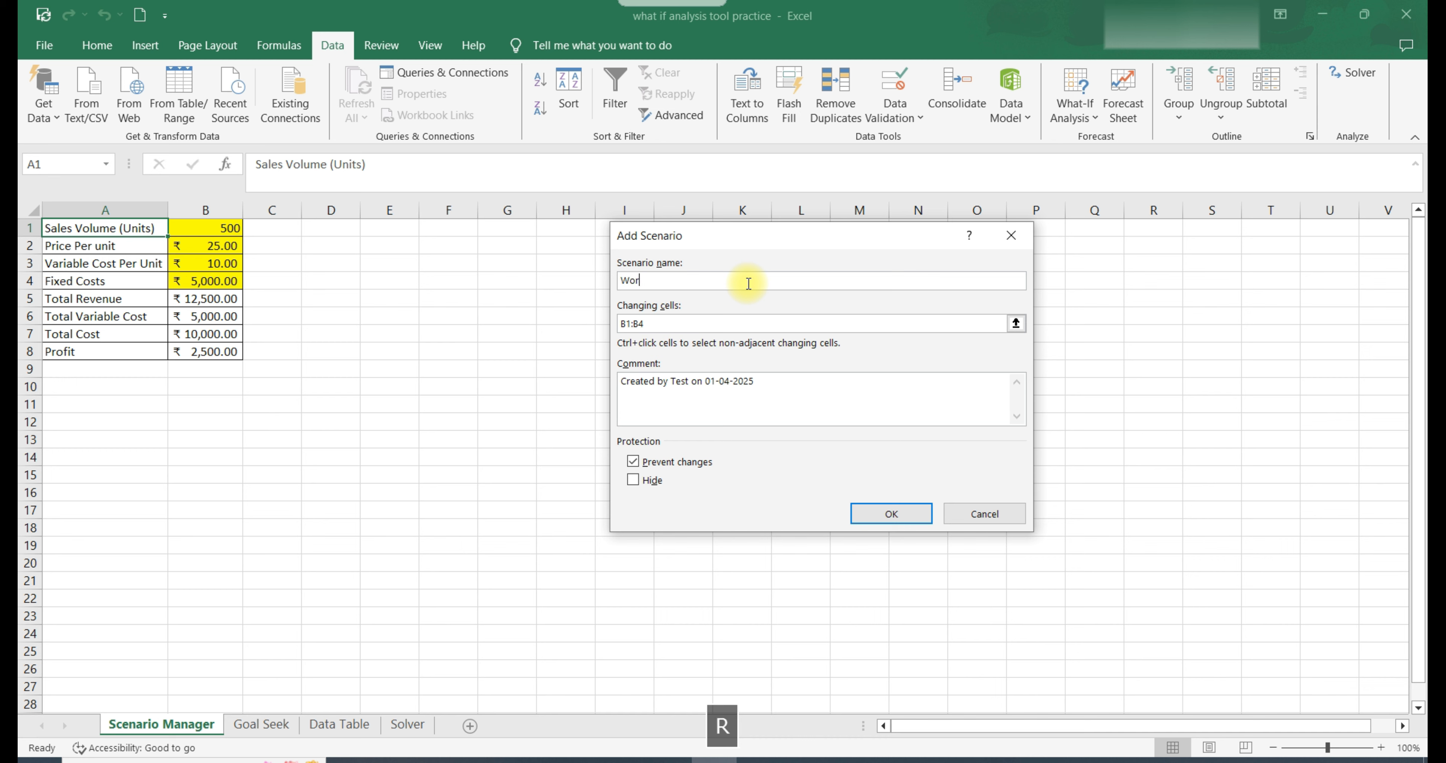
text(st Case)
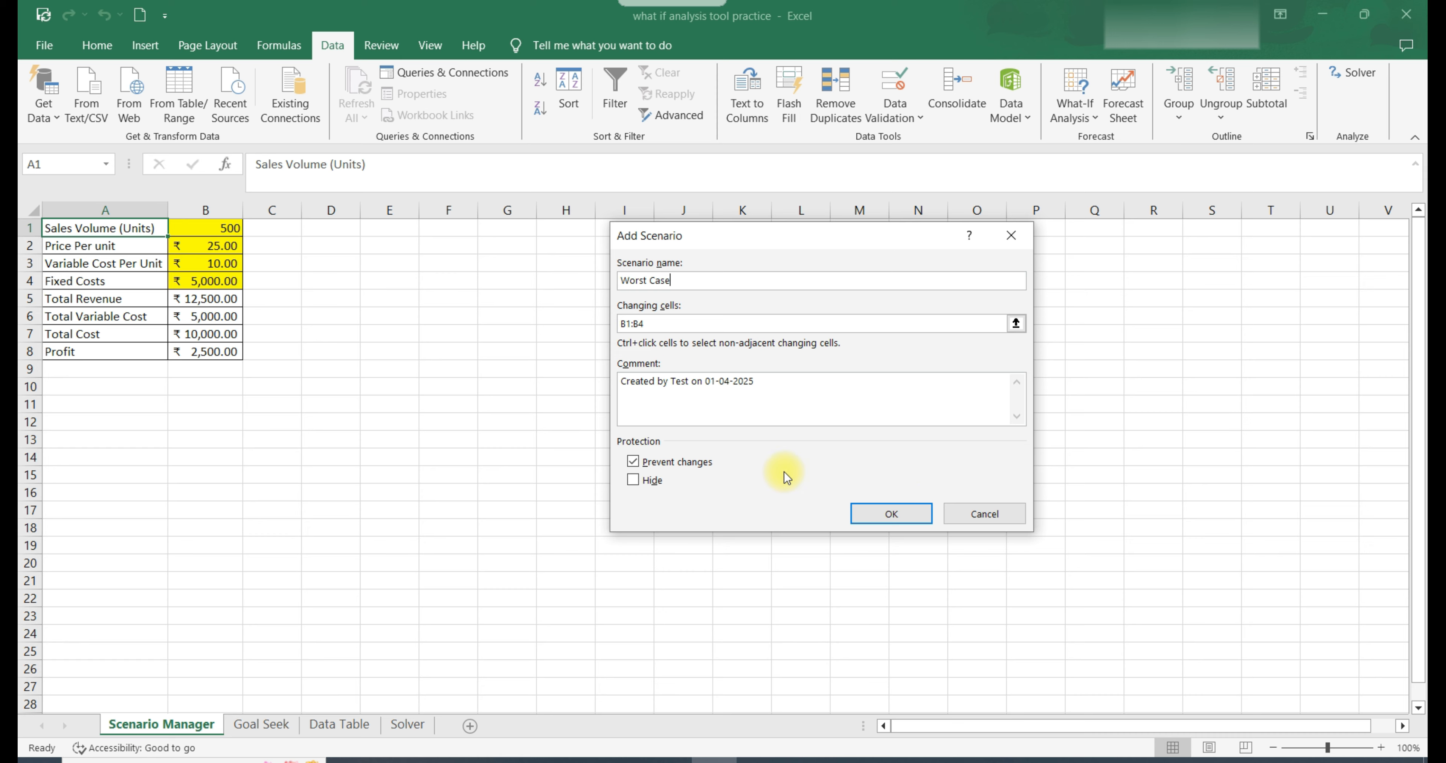
click(896, 518)
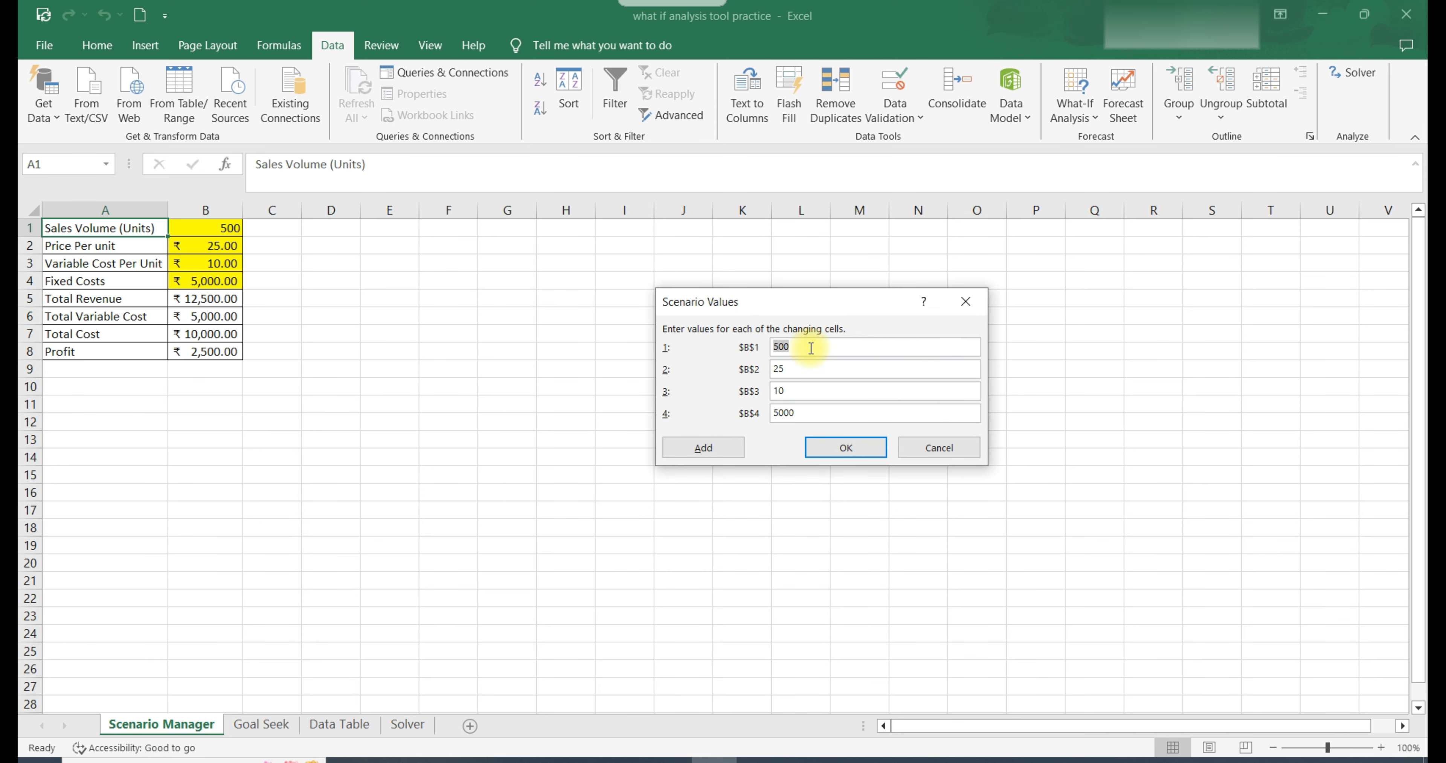
Step: Set the Worst Case scenario values to 250 for B1, 20 for B2, 12 for B3 and 7000 for B4, and confirm them
key(BackSpace)
text(250)
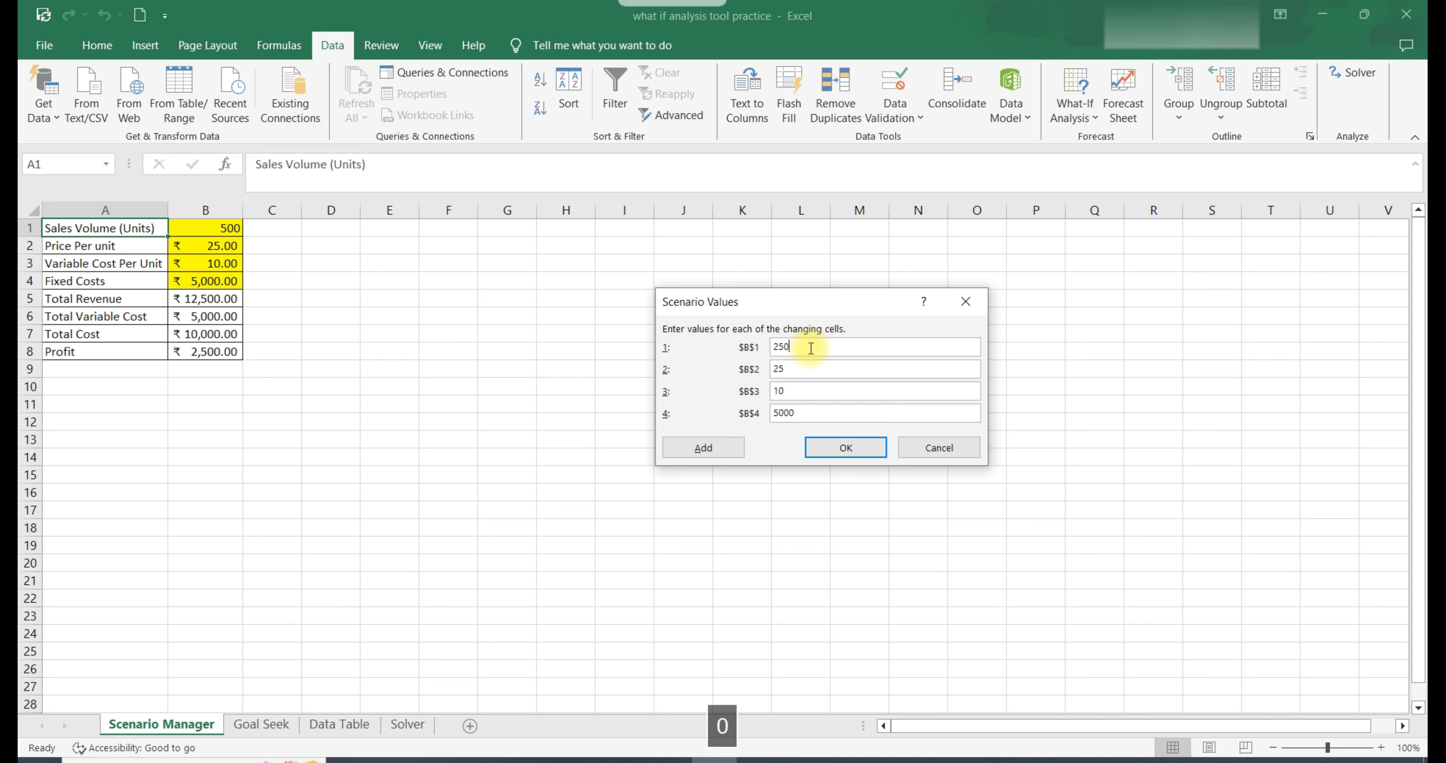
key(BackSpace)
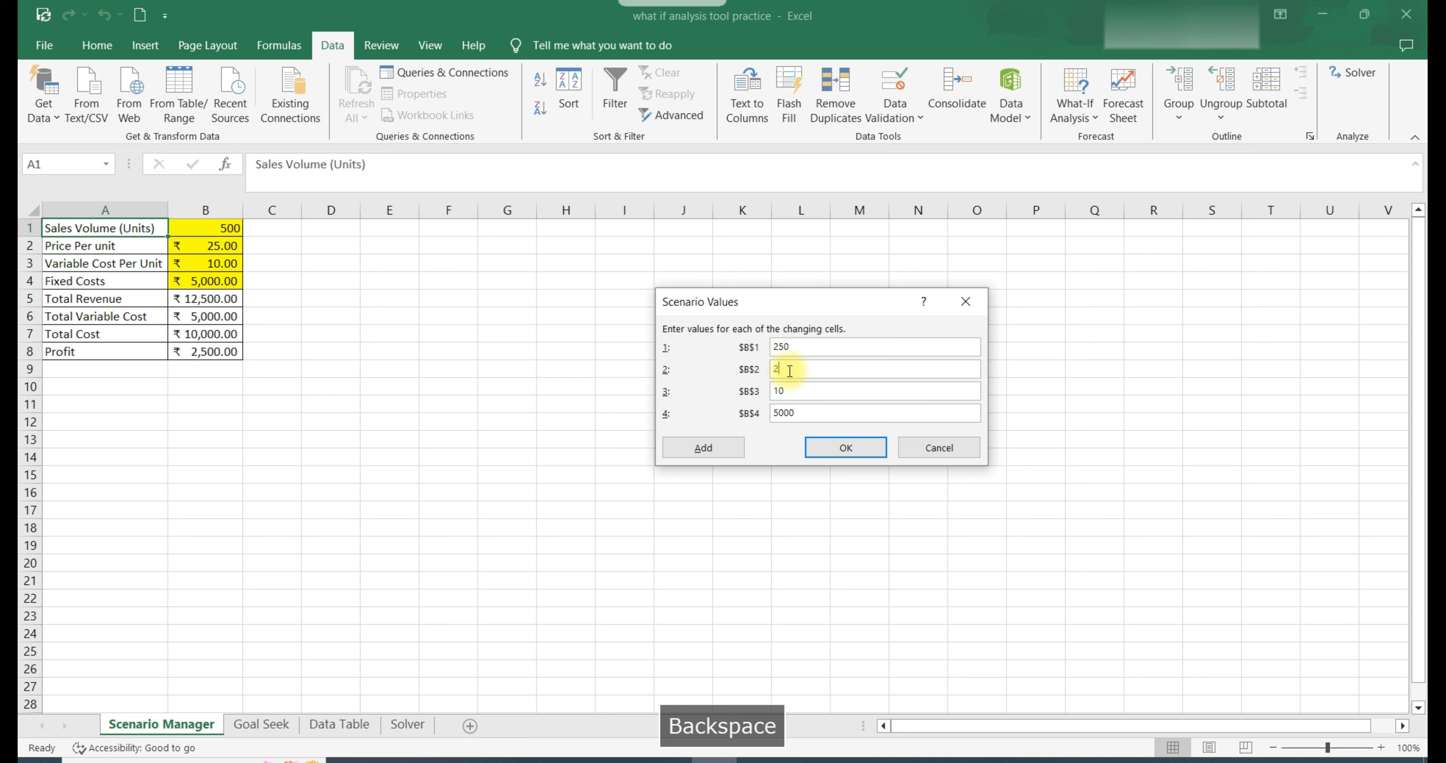
text(0)
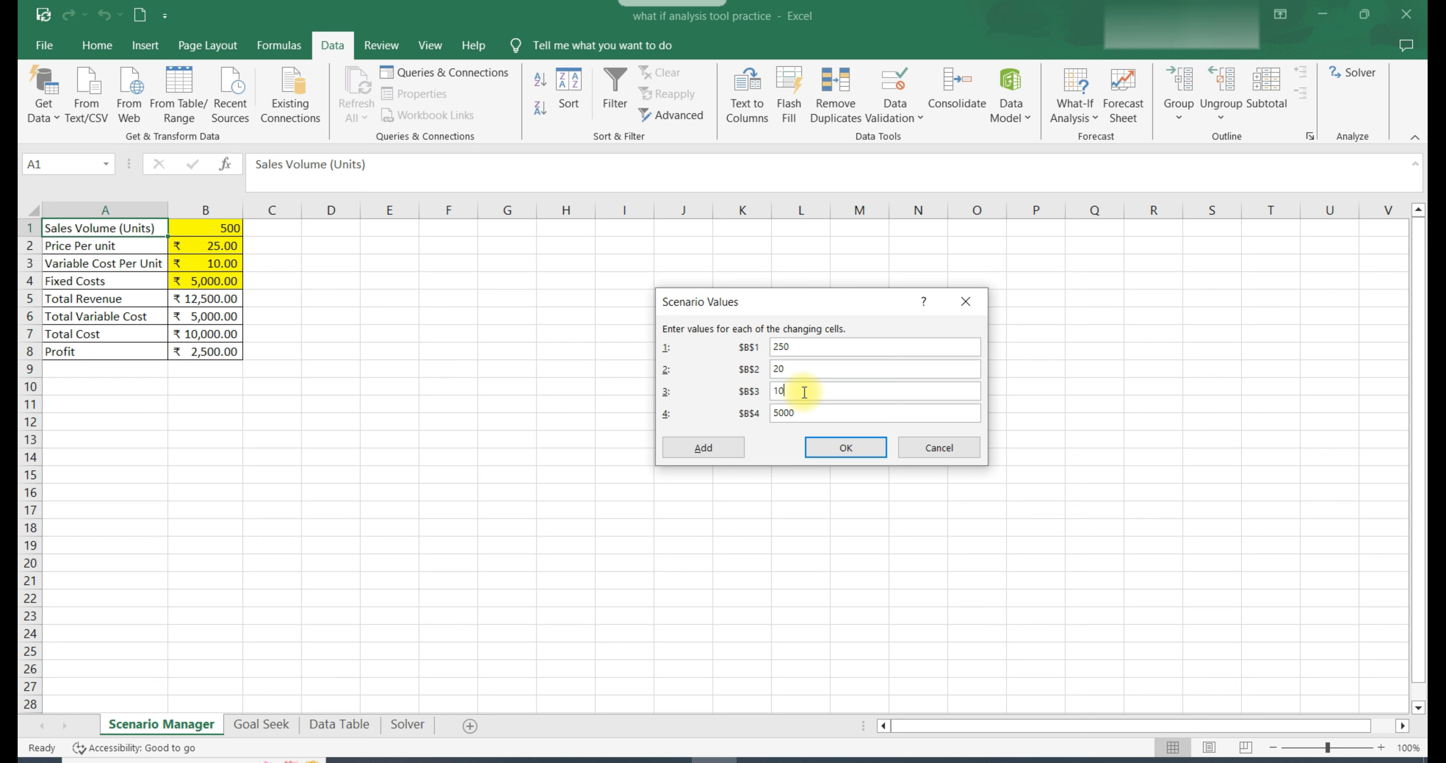
key(BackSpace)
key(BackSpace)
text(12)
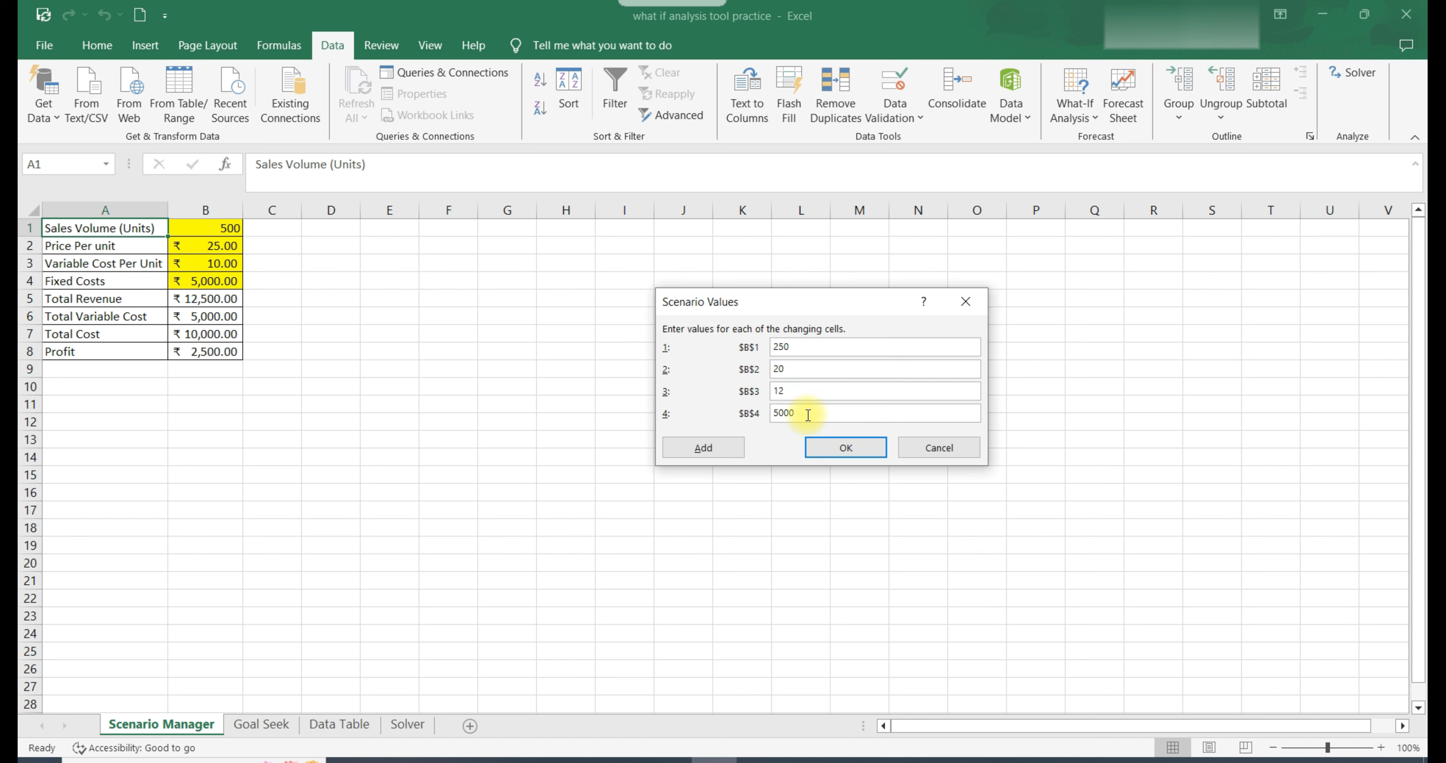
drag(815, 412, 775, 411)
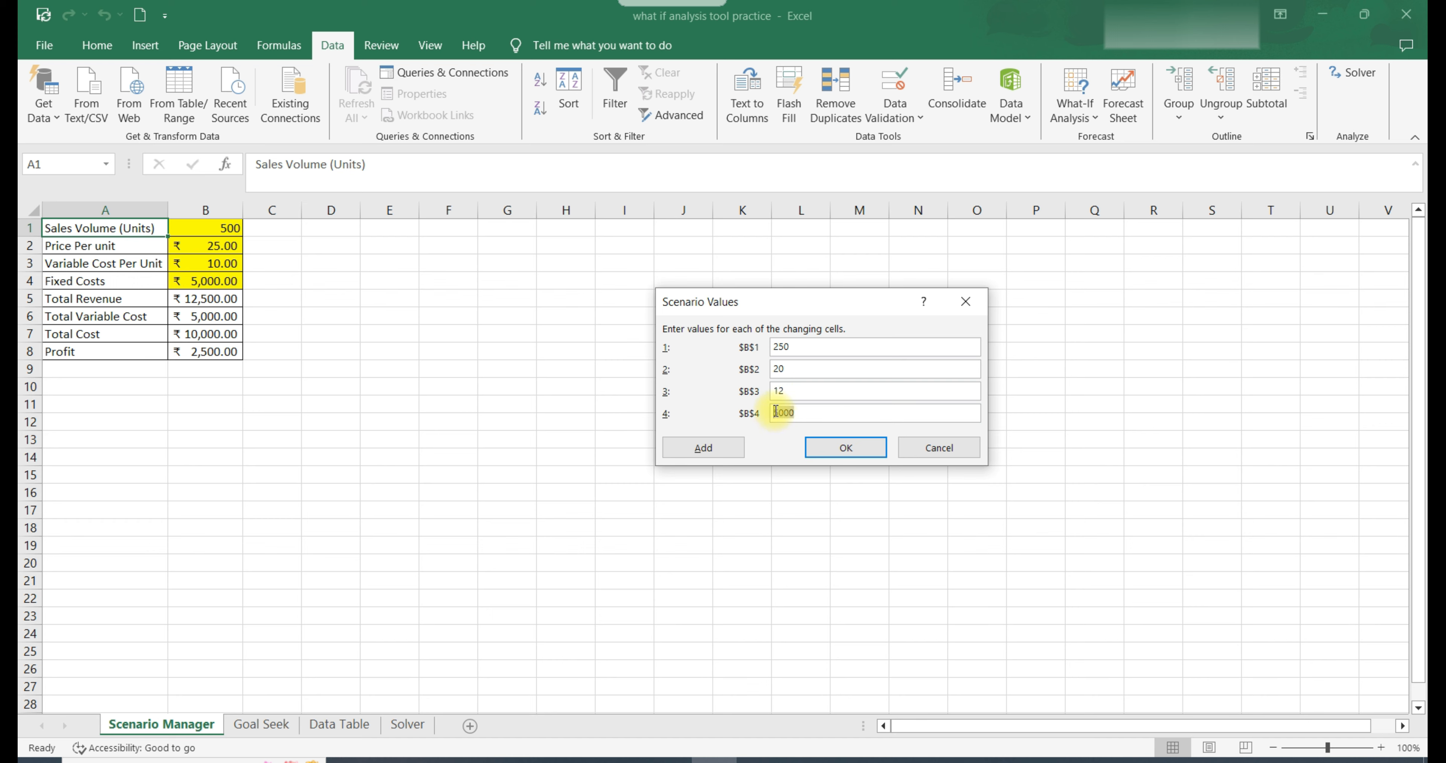
key(BackSpace)
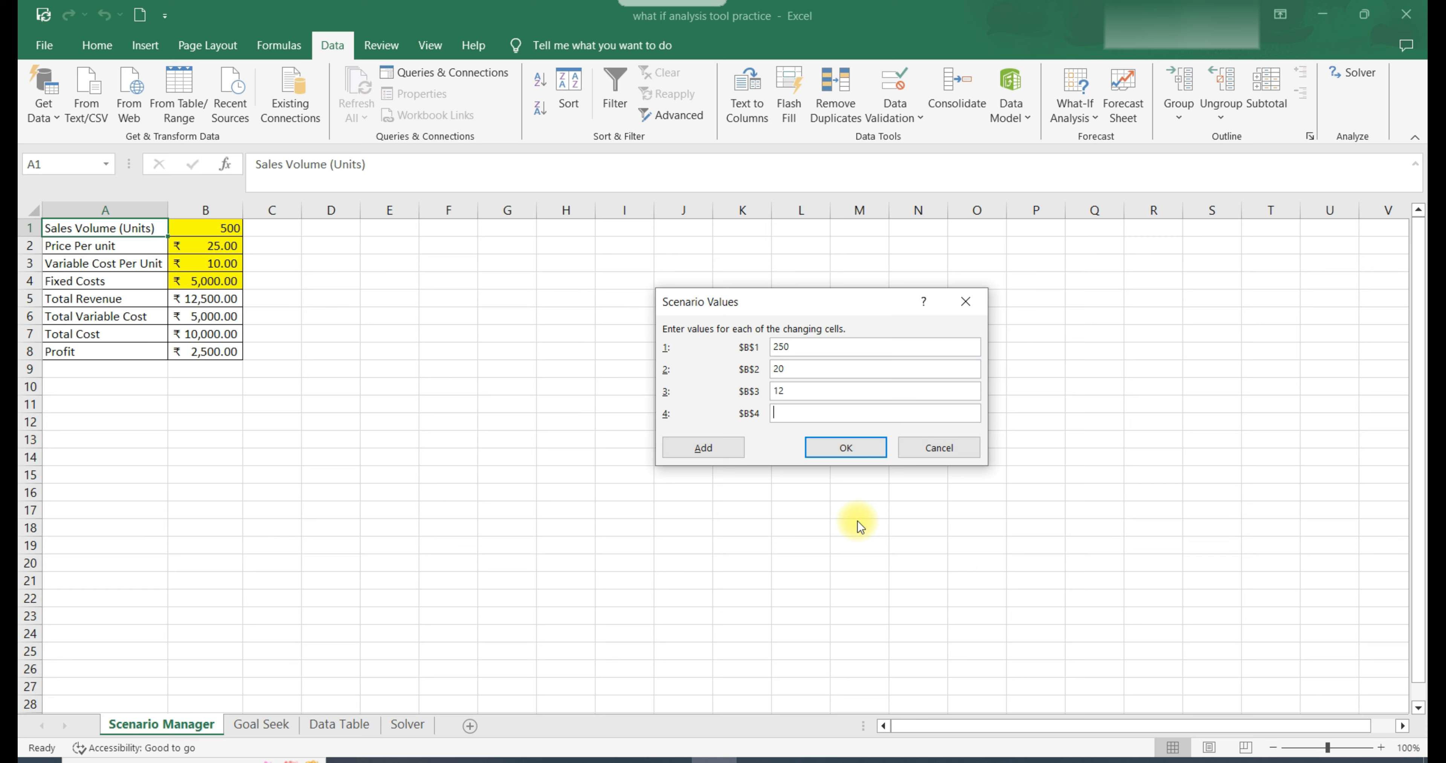
text(7000)
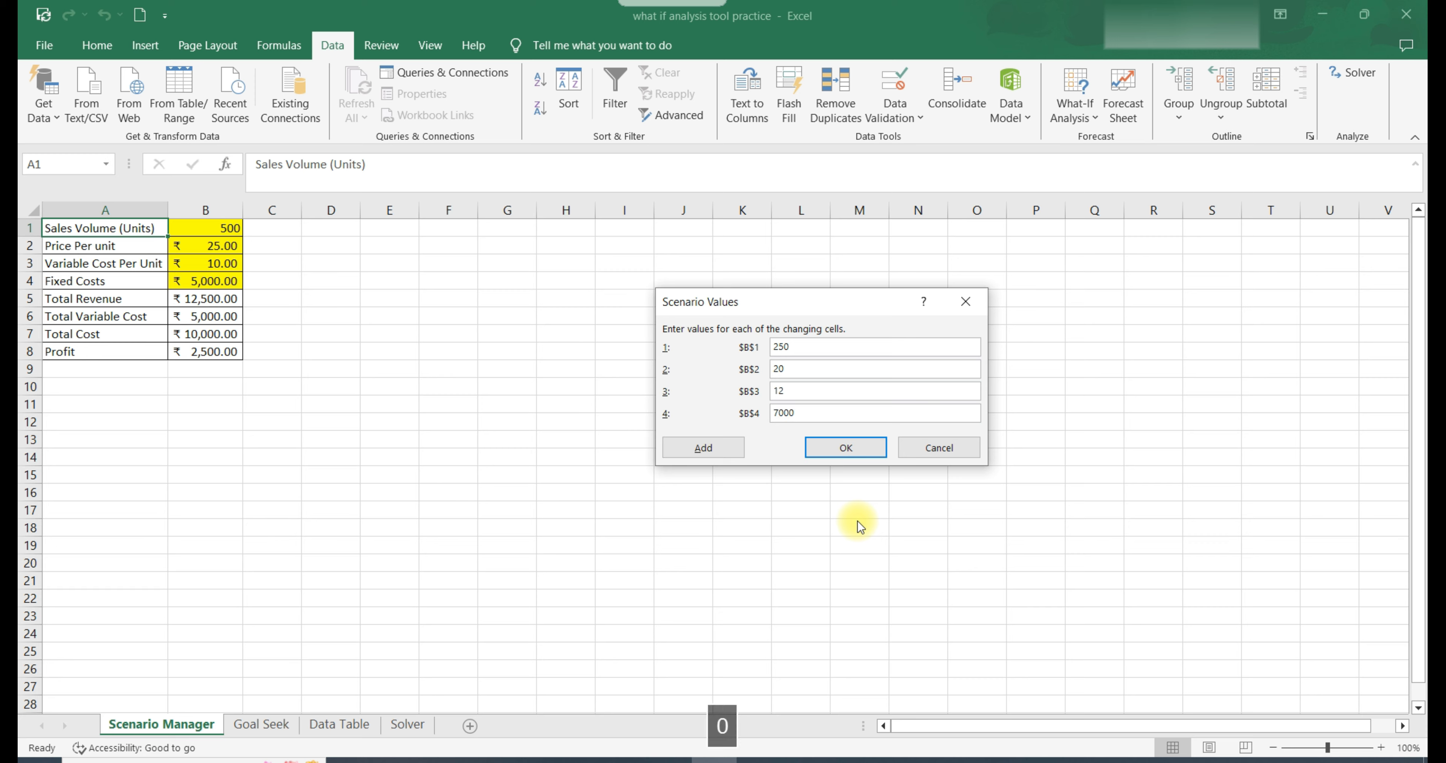
click(854, 449)
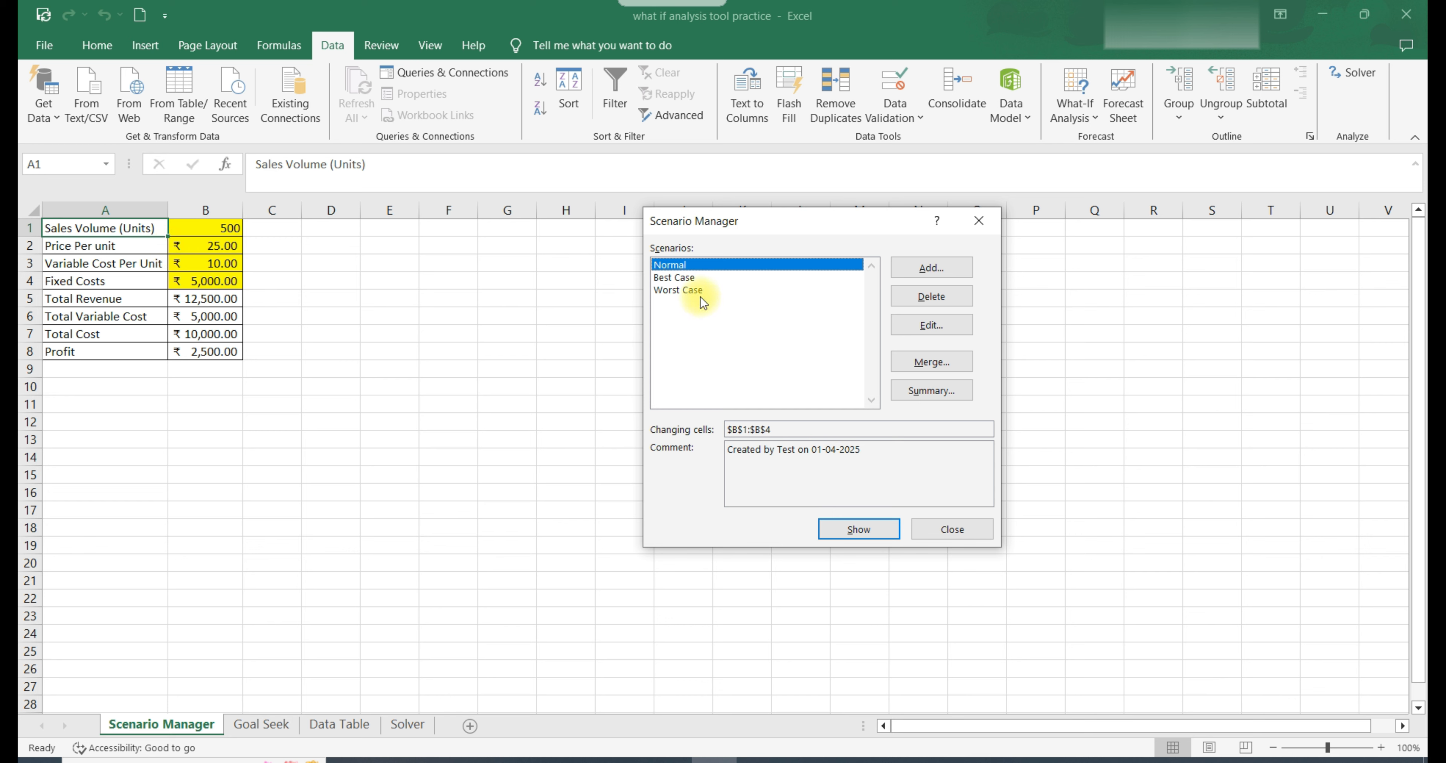
Step: Show the Best Case, Worst Case and Normal scenarios in the profit model one after another and close the Scenario Manager
click(670, 278)
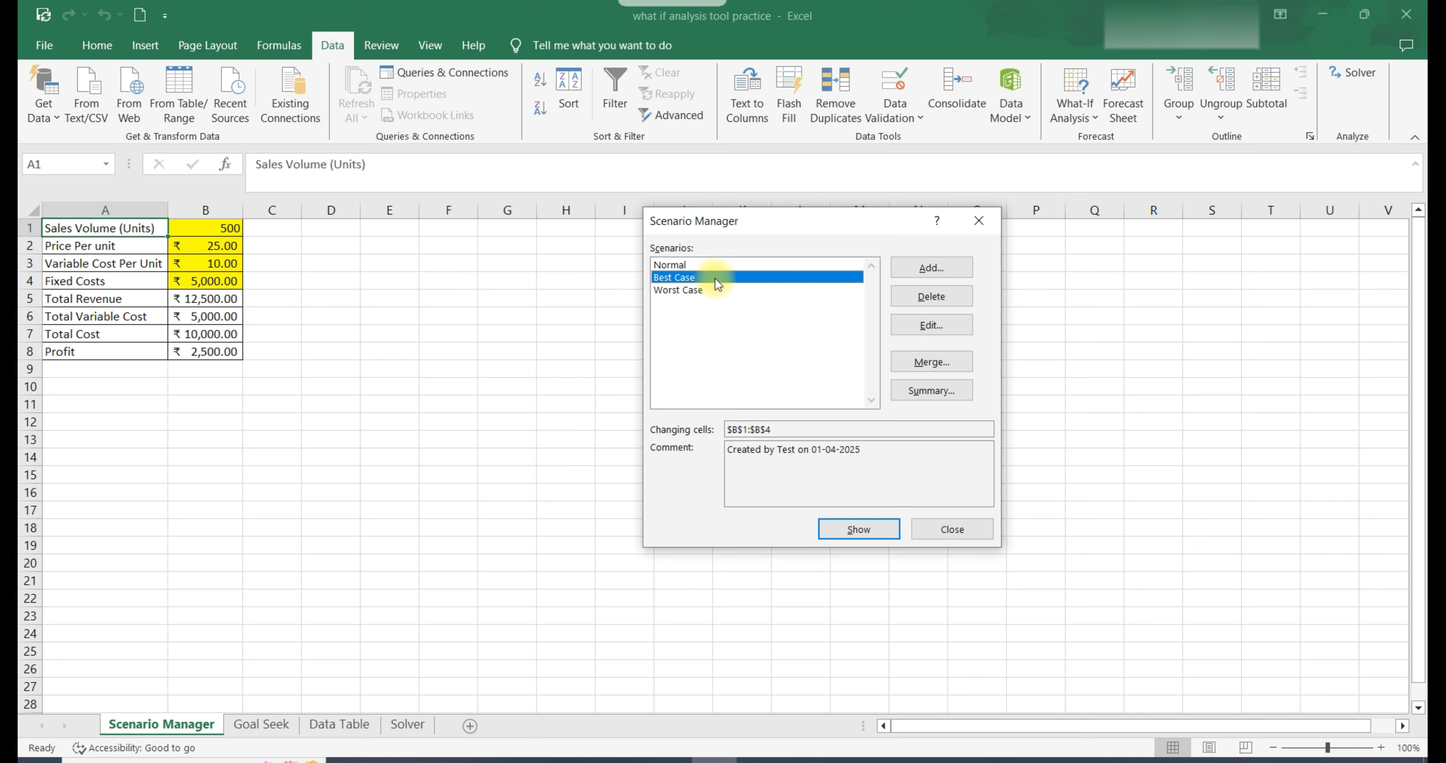
click(855, 531)
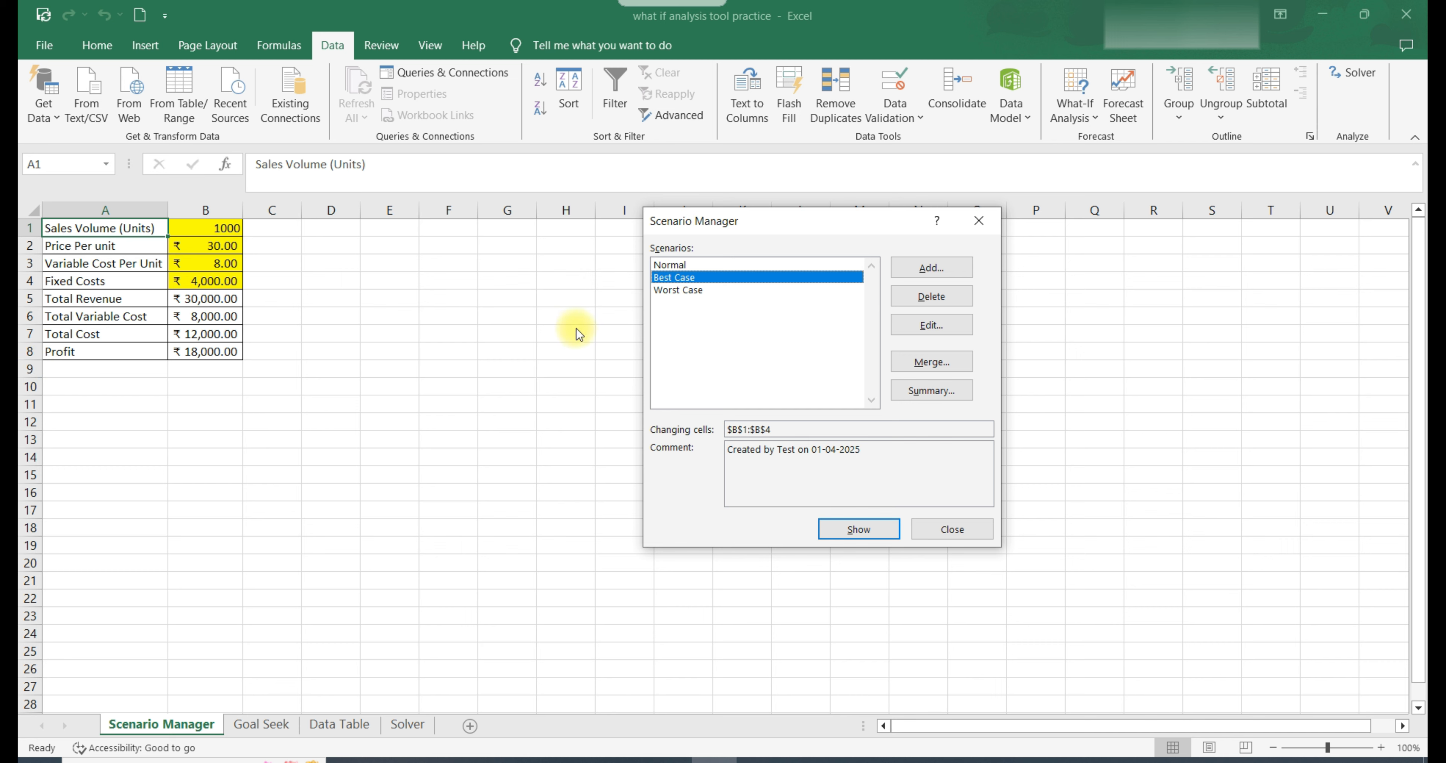
click(700, 292)
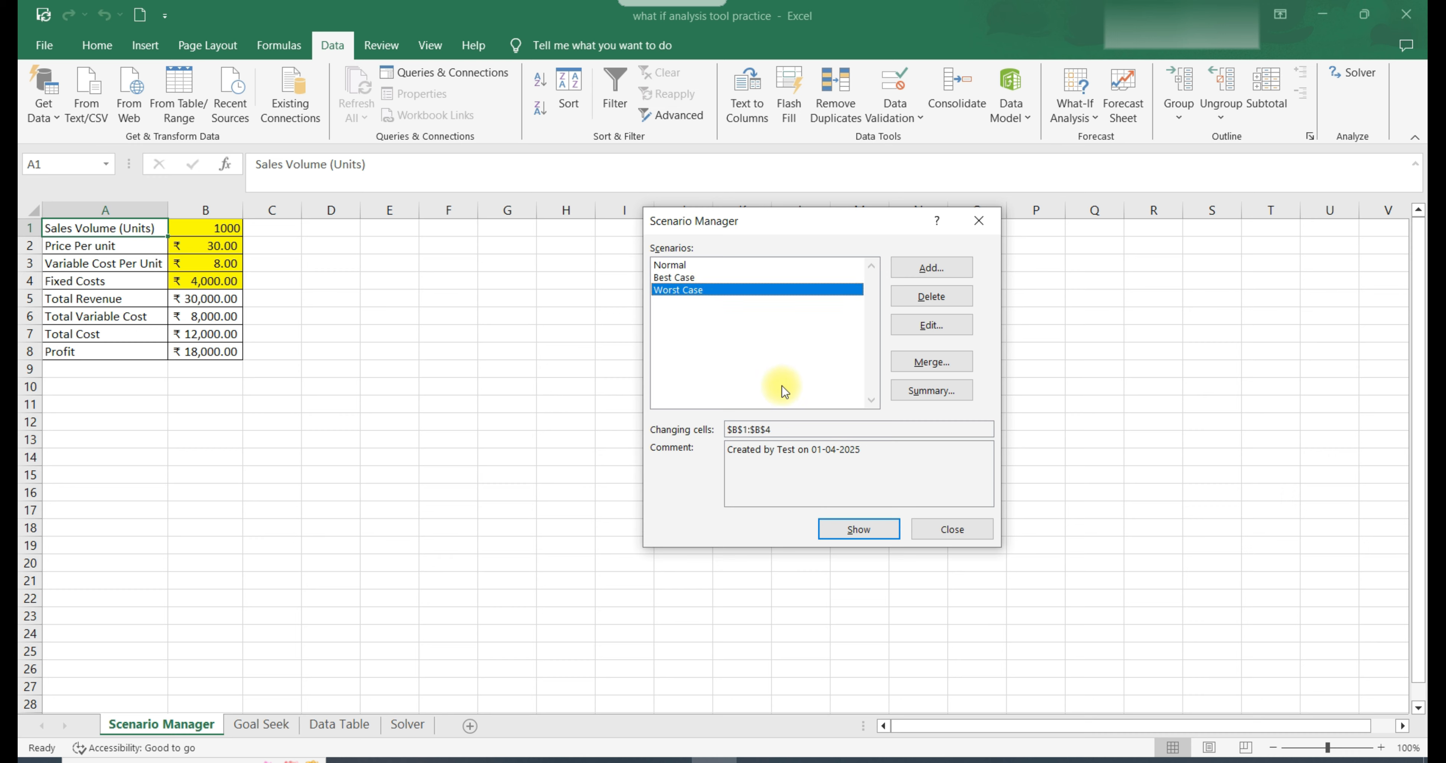
click(859, 529)
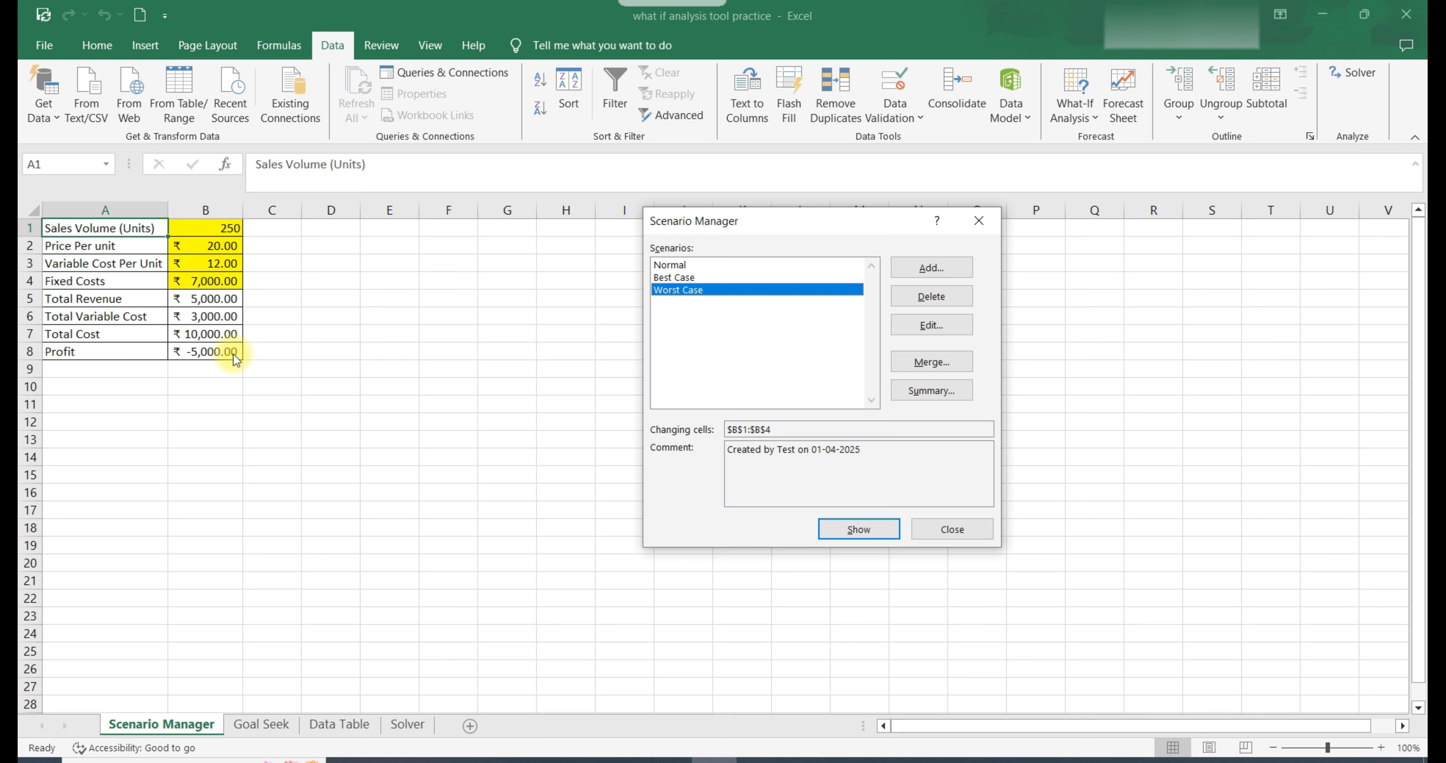
click(674, 265)
click(858, 529)
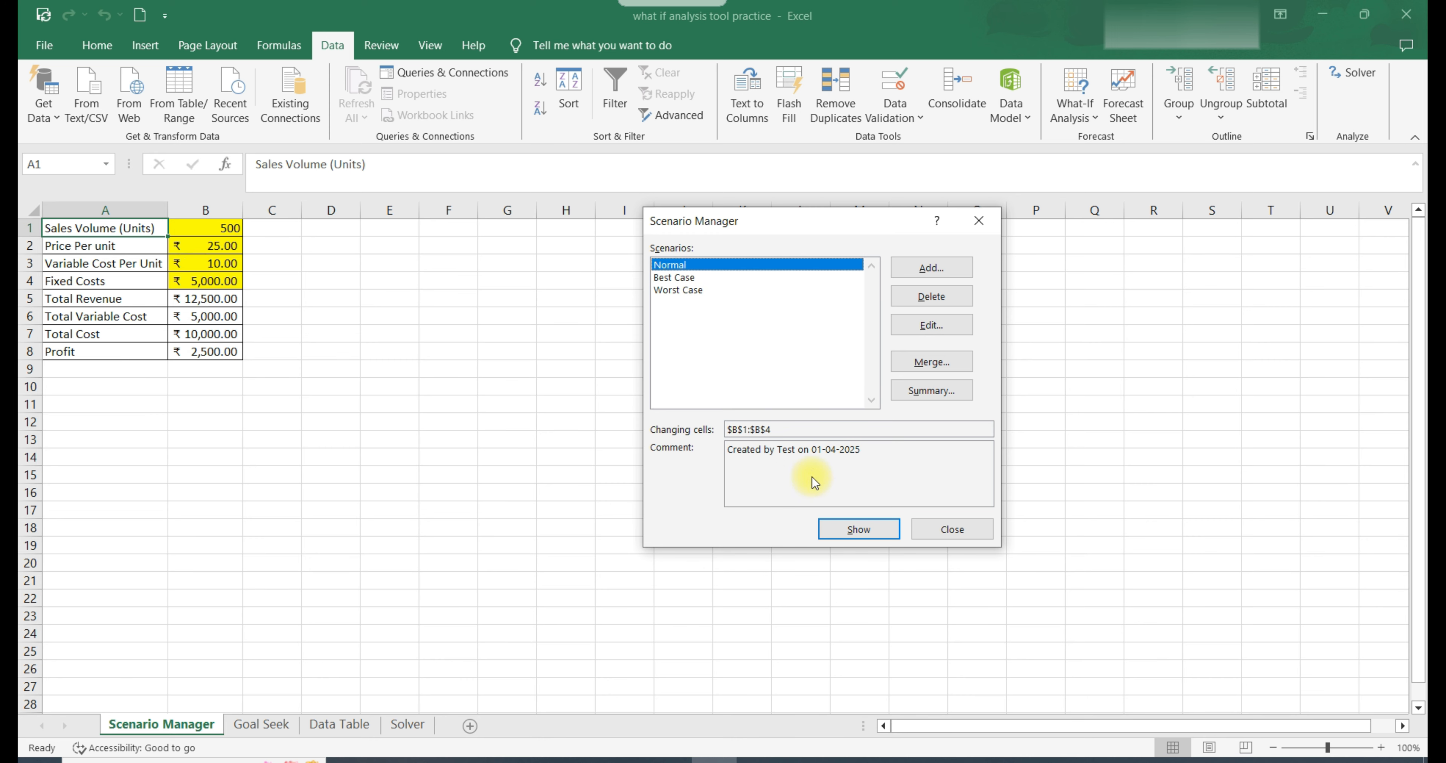
click(984, 530)
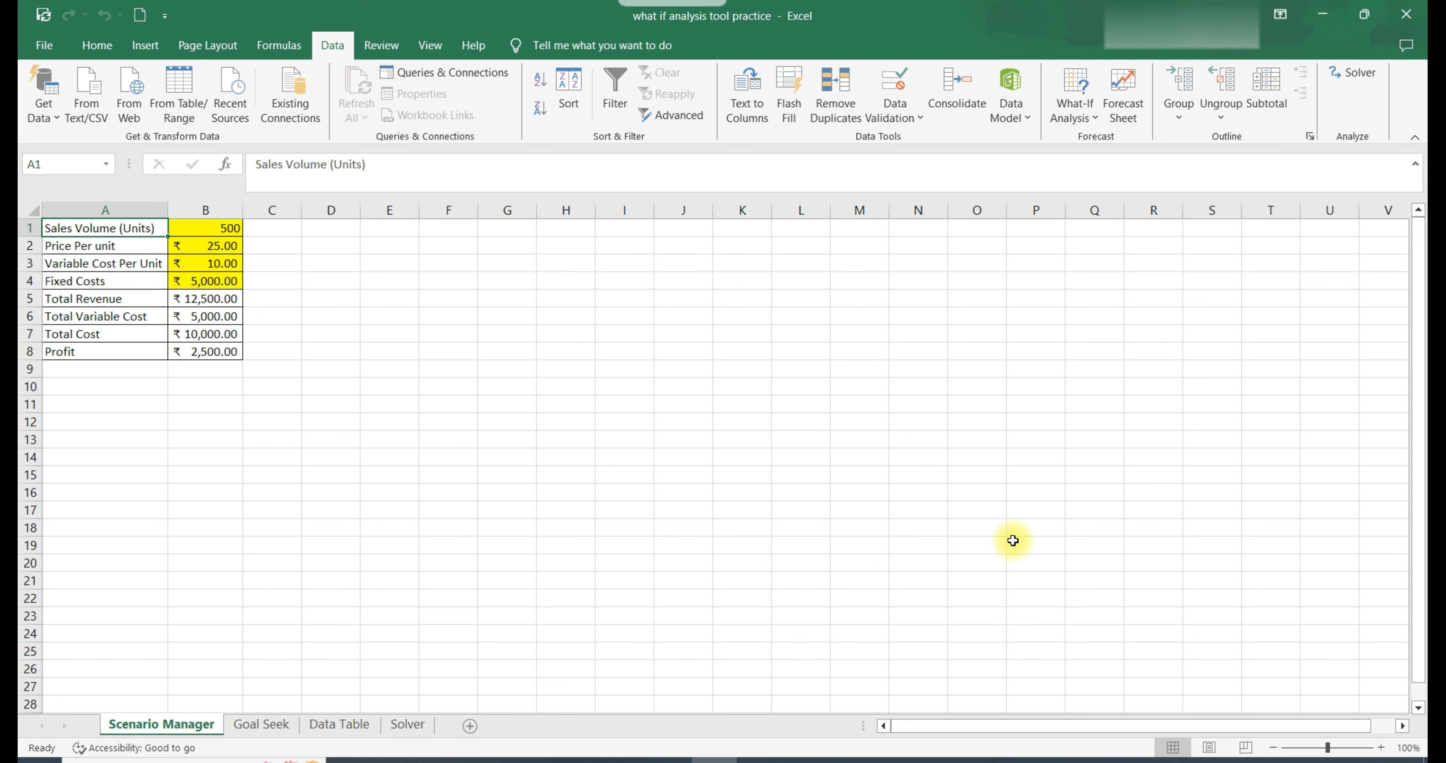
click(563, 492)
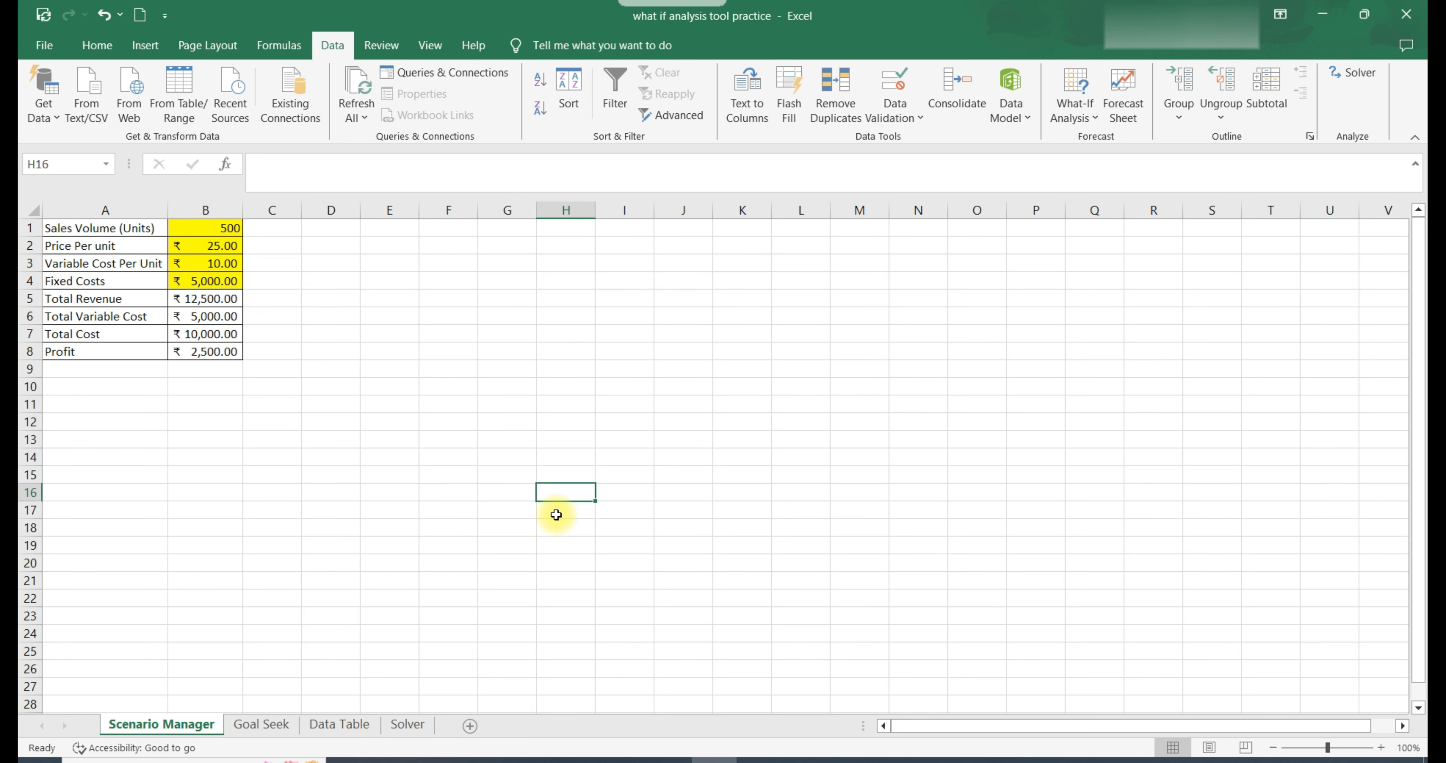
Step: Switch to the Goal Seek sheet and examine the assignment, midterm and final exam rows together with the grading structure
click(262, 724)
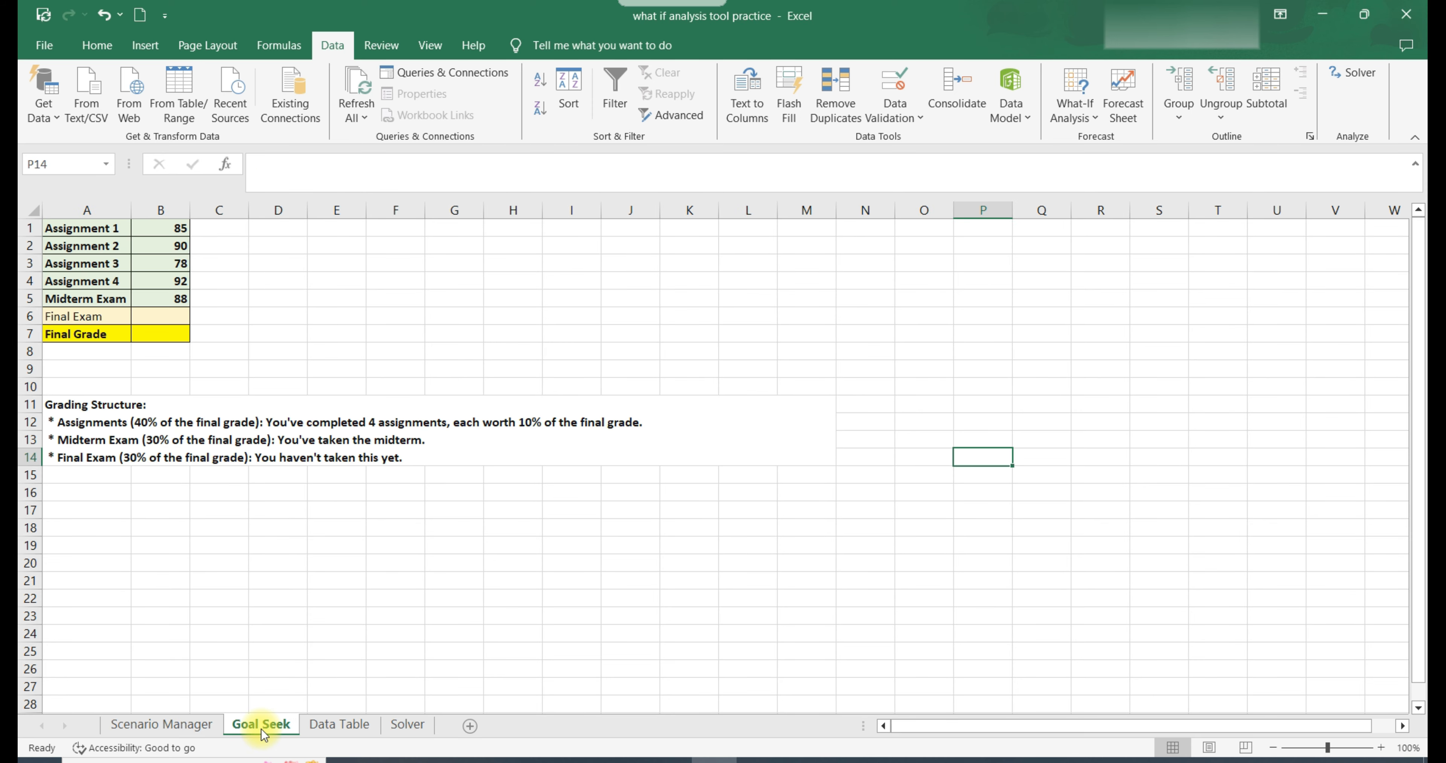
click(1071, 116)
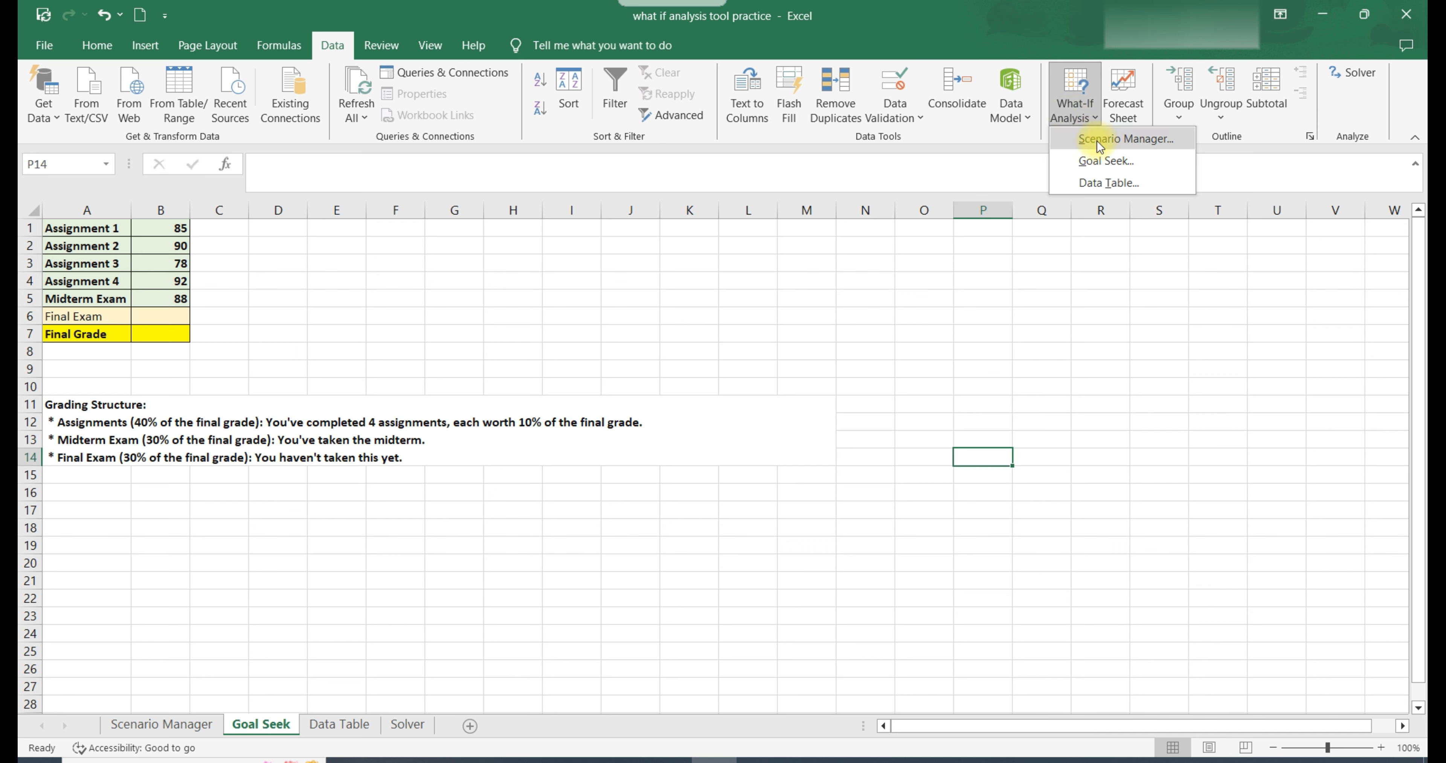
click(128, 432)
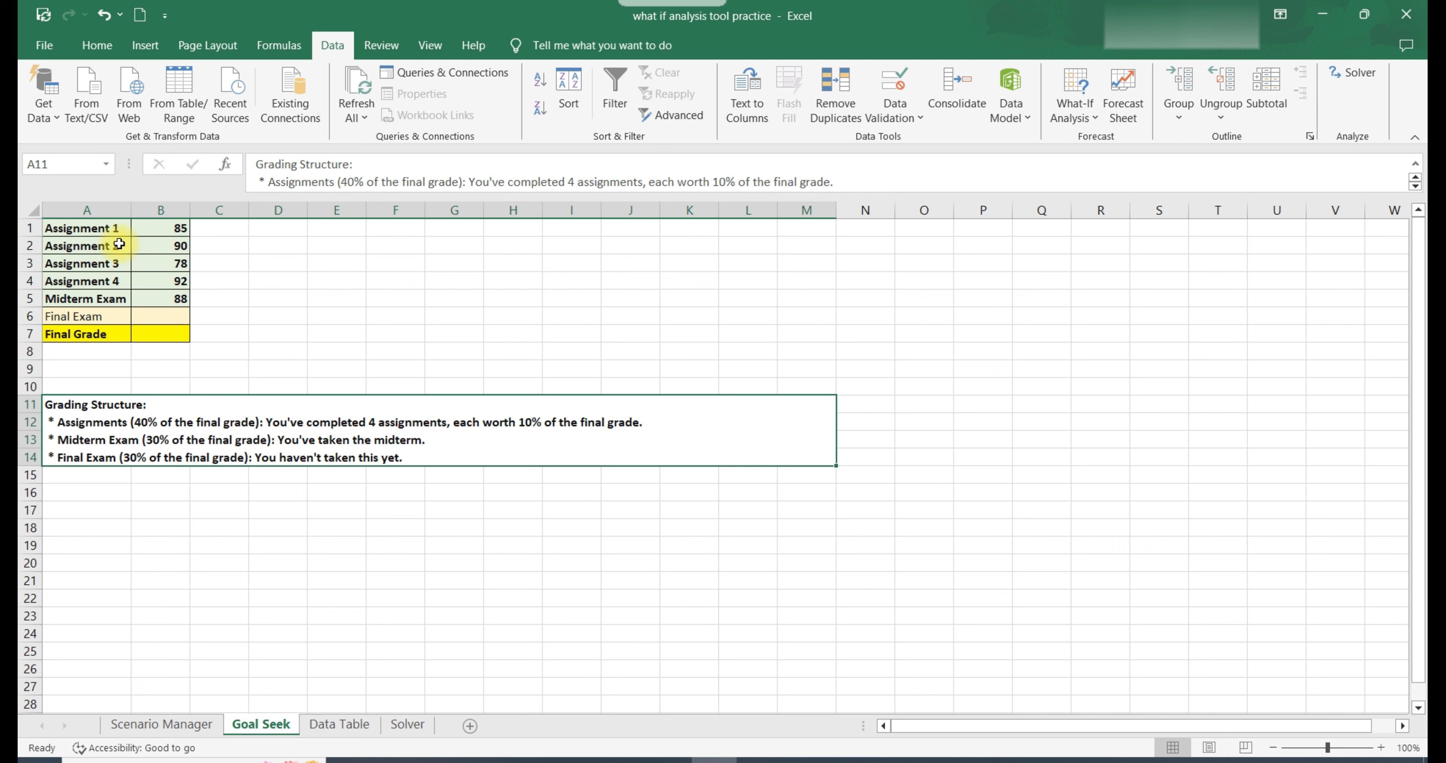
click(119, 333)
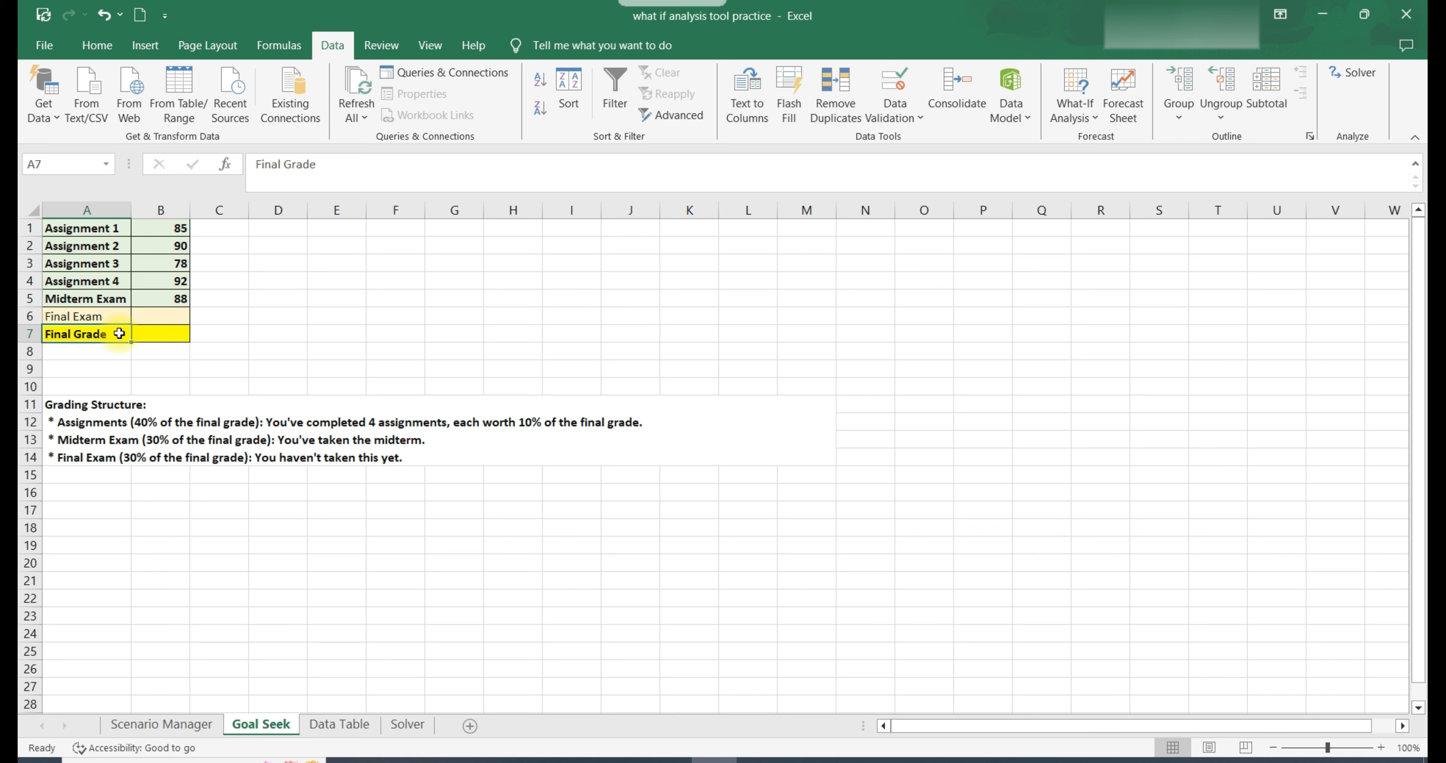
click(122, 404)
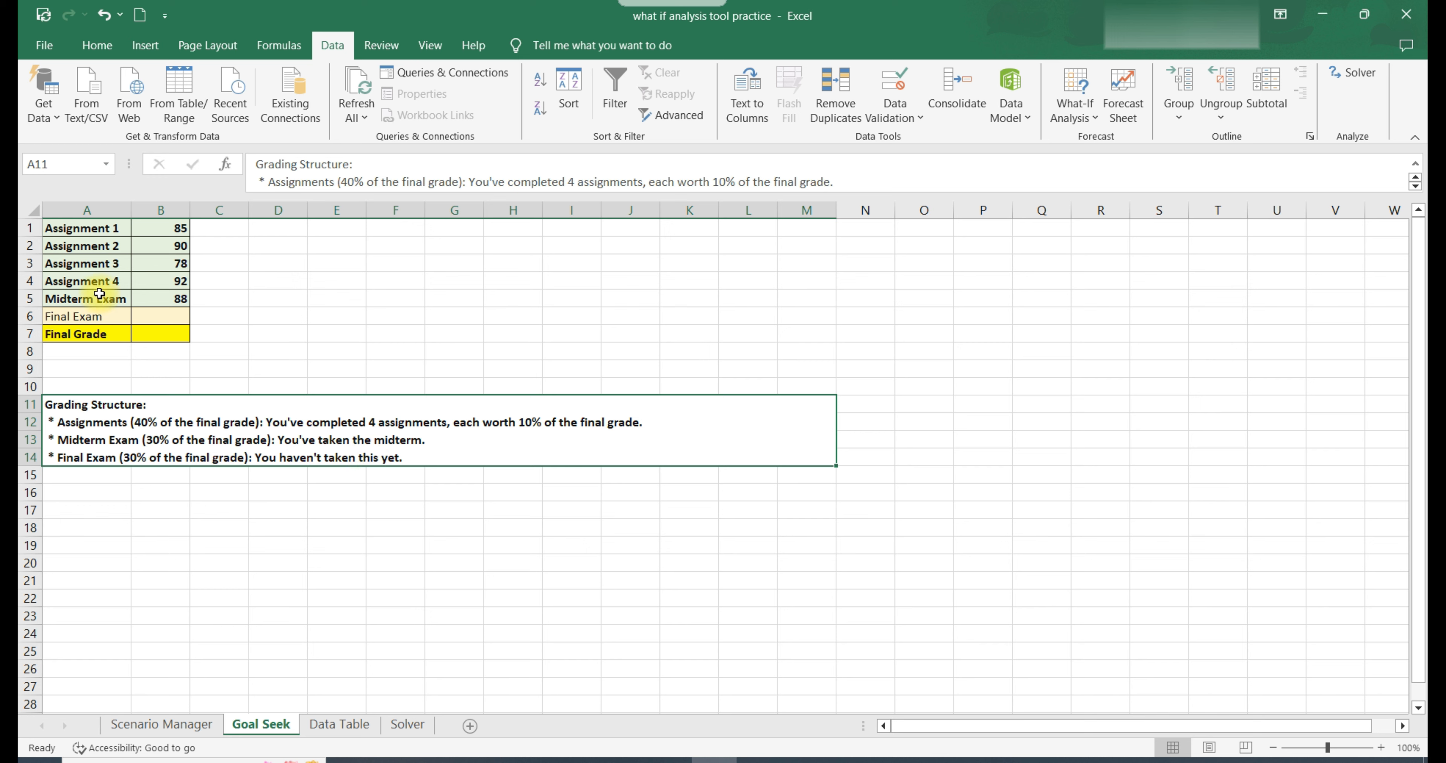
drag(93, 229, 163, 303)
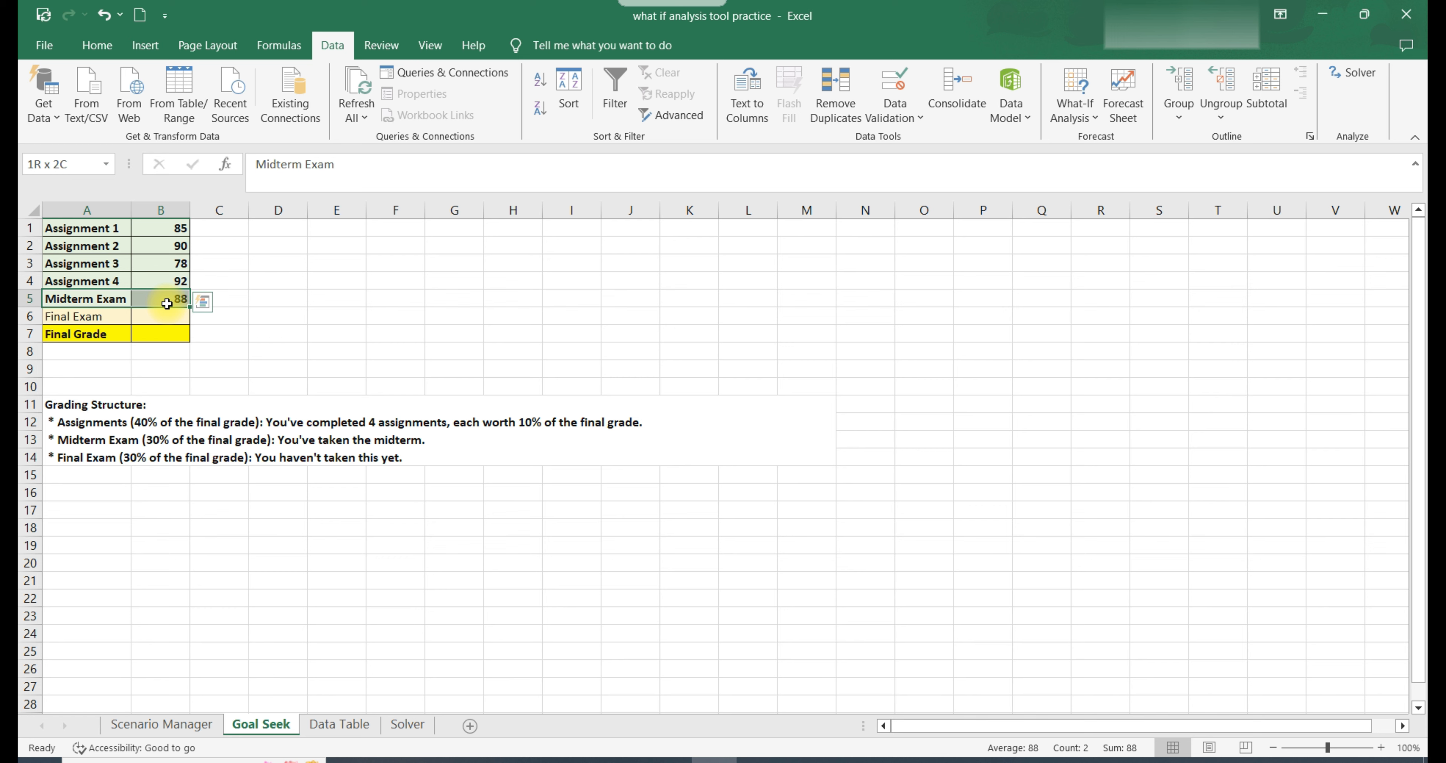
click(106, 318)
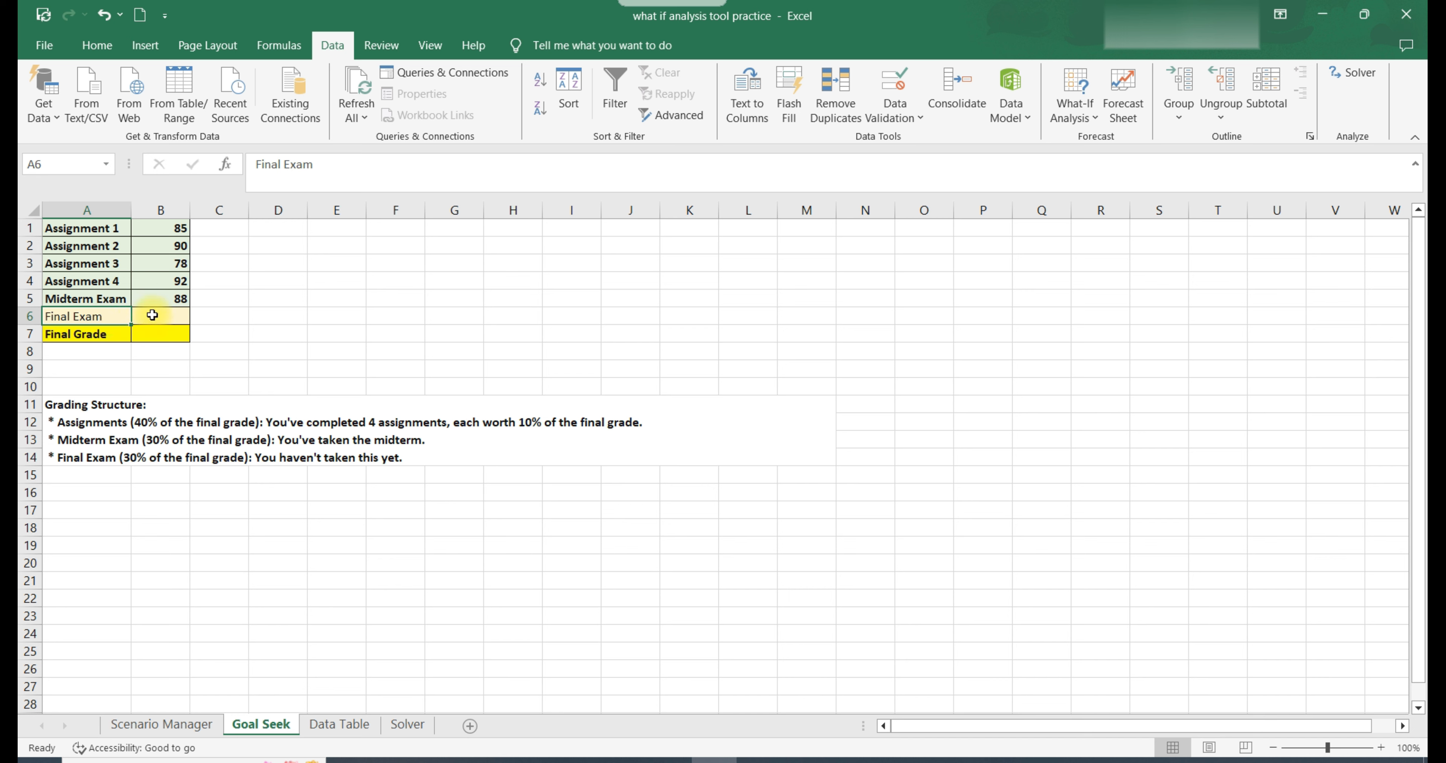
Step: Enter 70 as the Final Exam score in B6
click(151, 334)
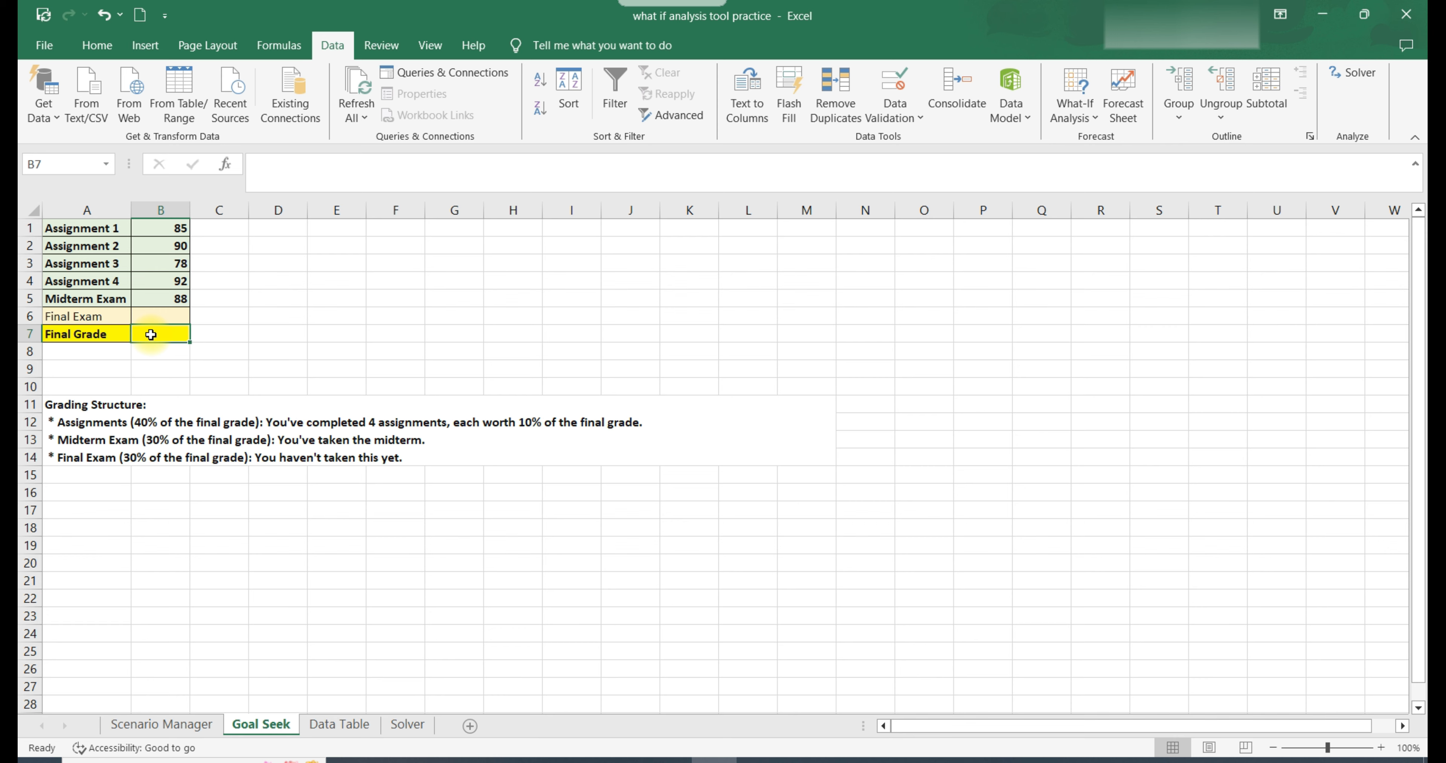
click(171, 315)
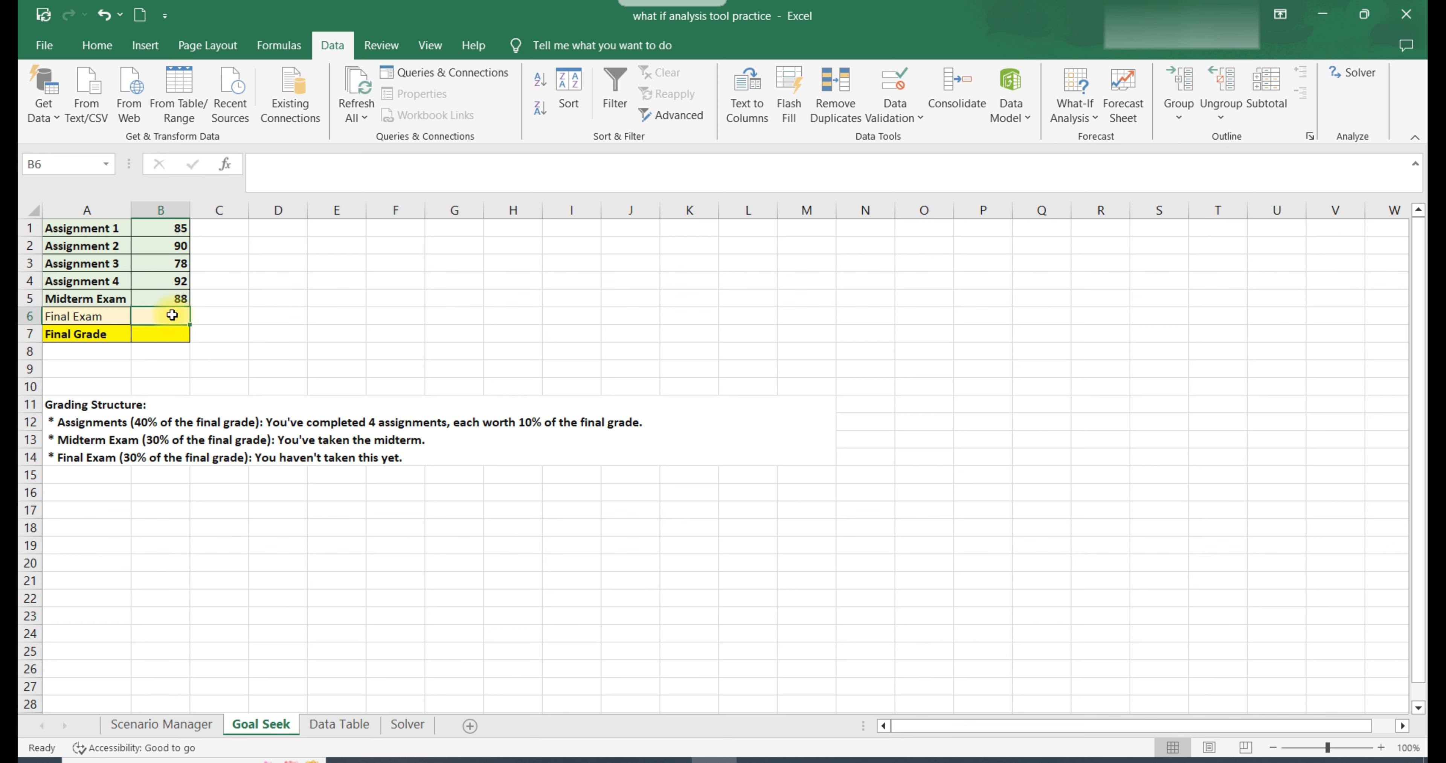
text(70)
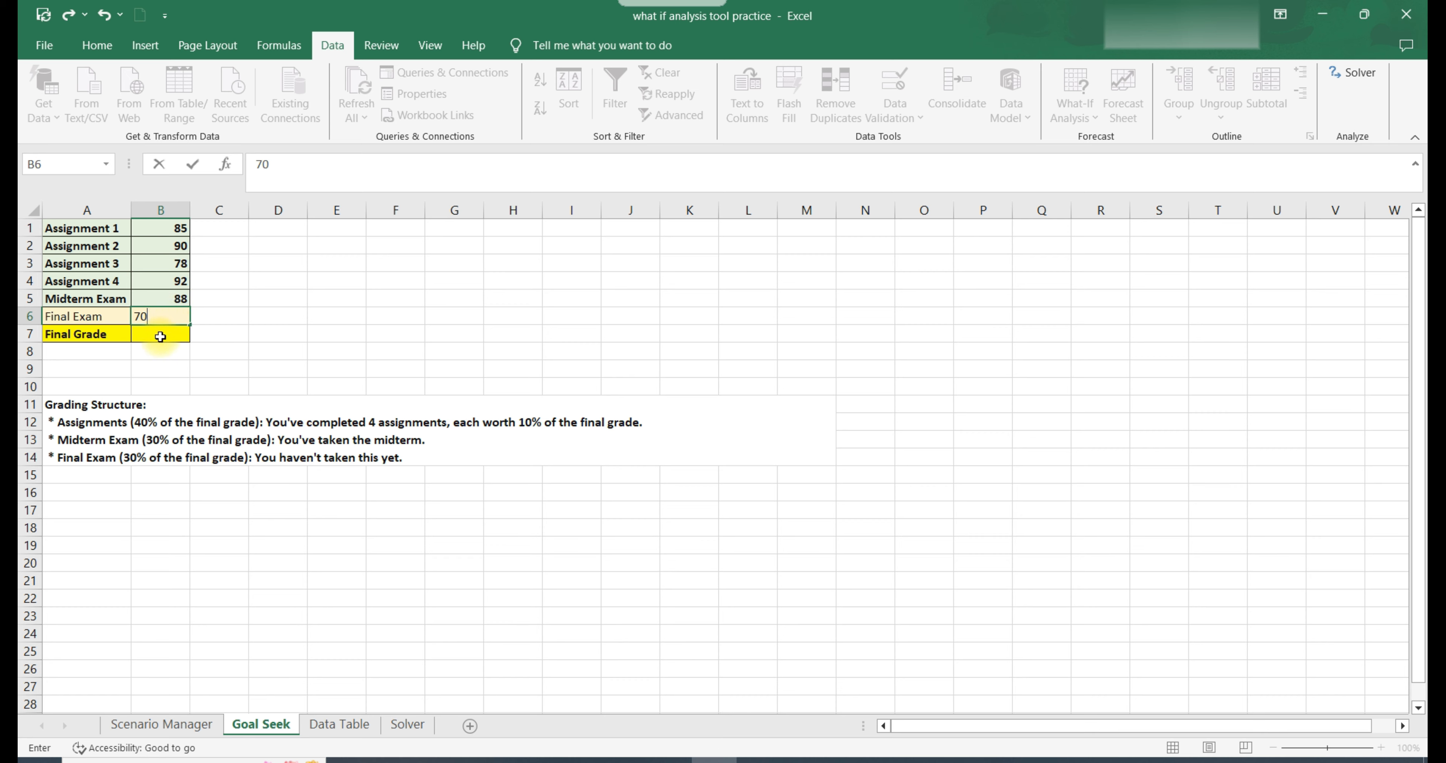
key(Return)
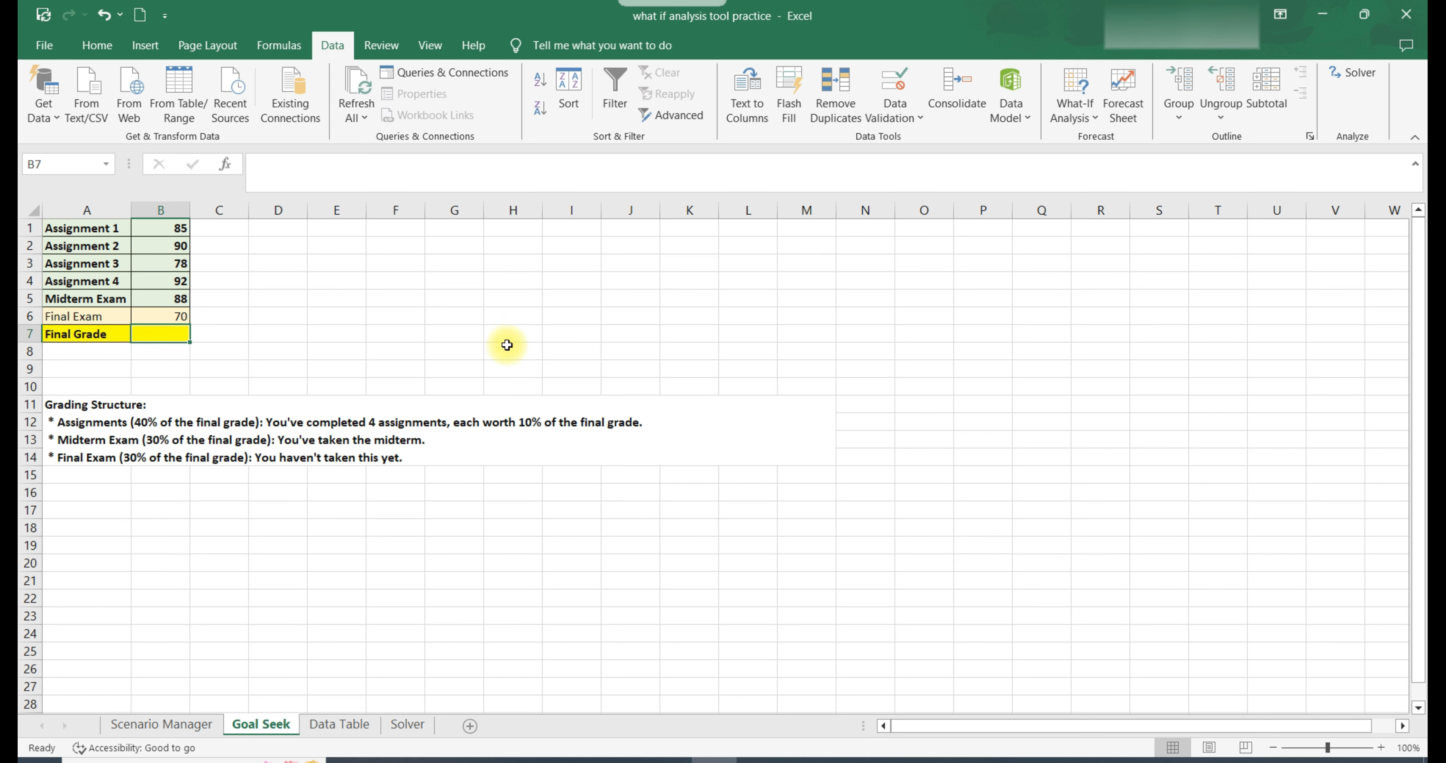
Step: Calculate the Final Grade in B7 with the formula =(AVERAGE(B1:B4)*0.4)+(B5*0.30)+(B6*0.30)
text(=)
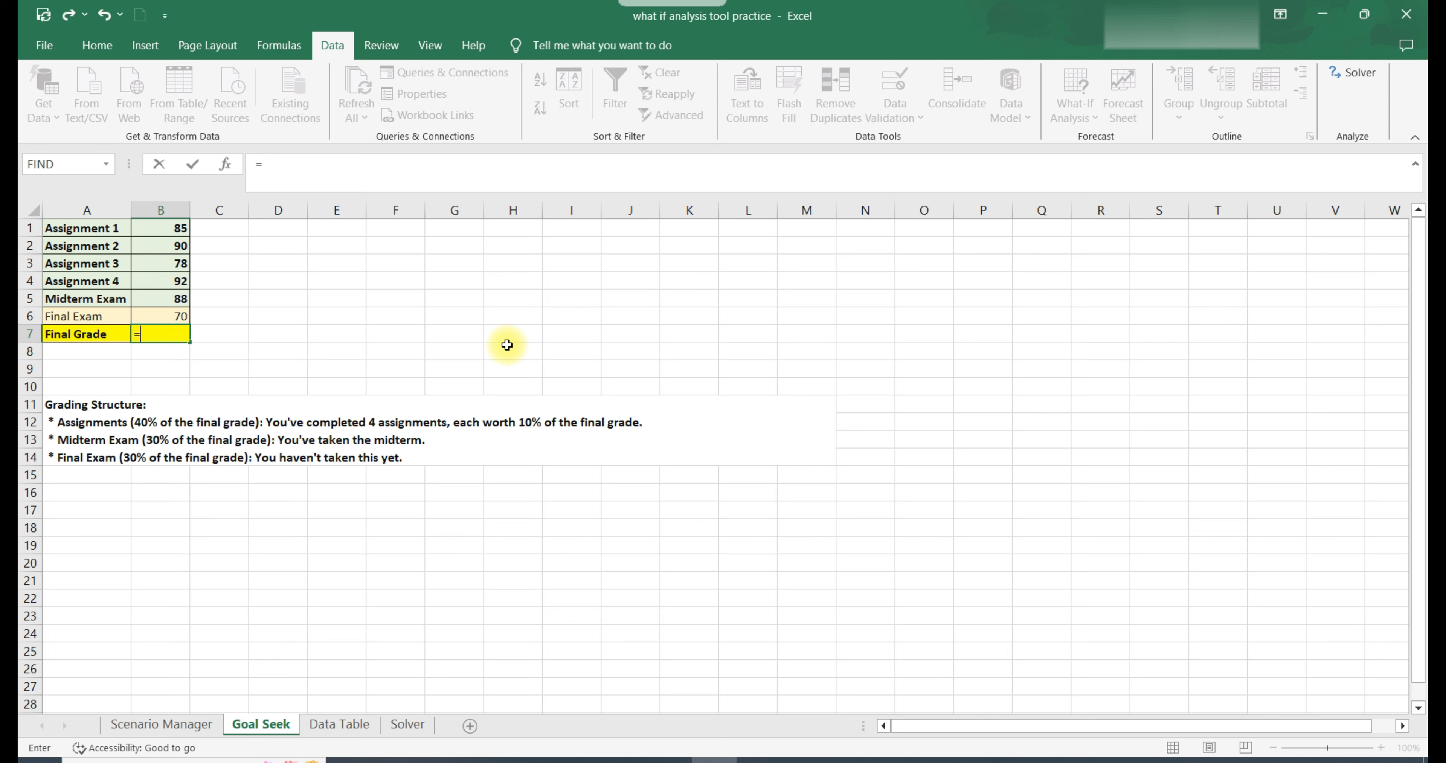
text((AVER)
key(Tab)
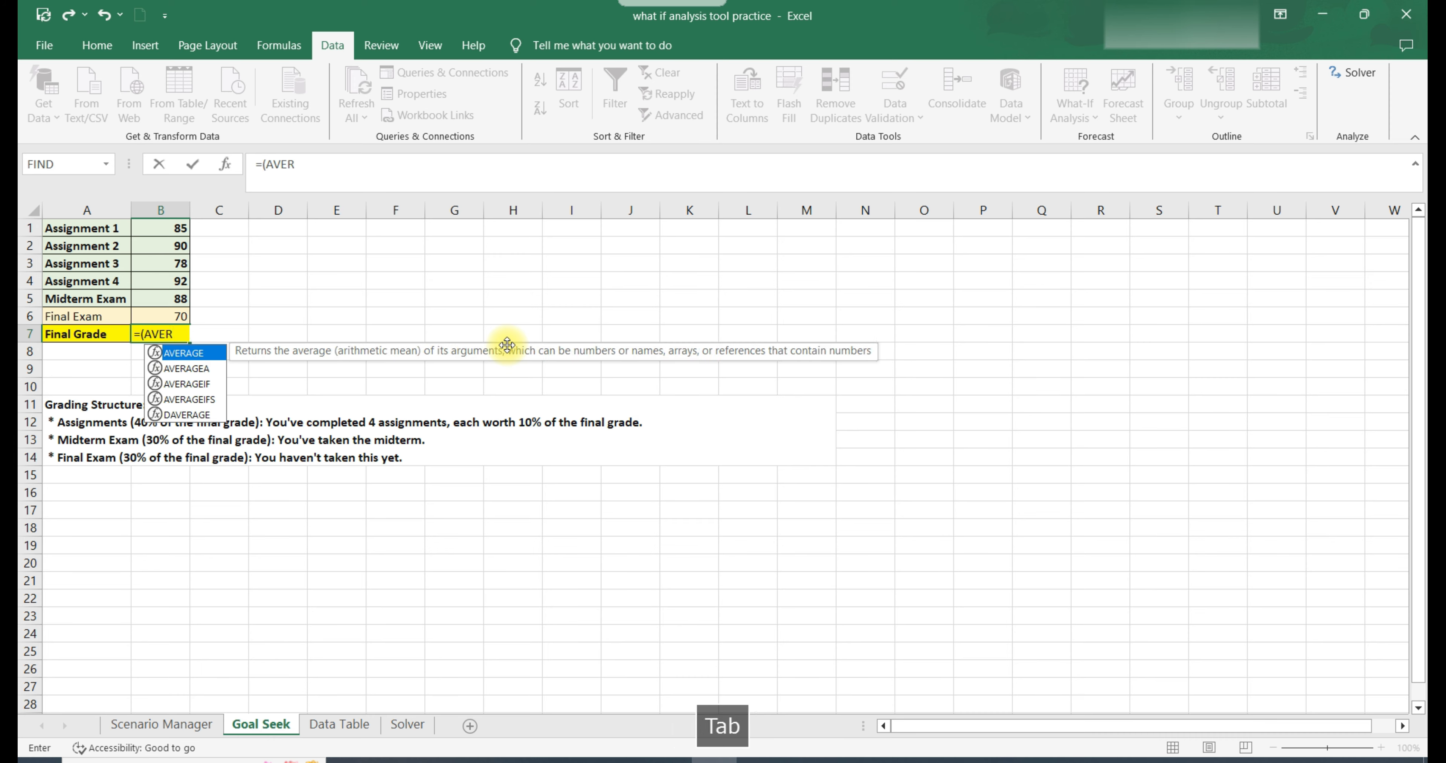
drag(168, 227, 170, 272)
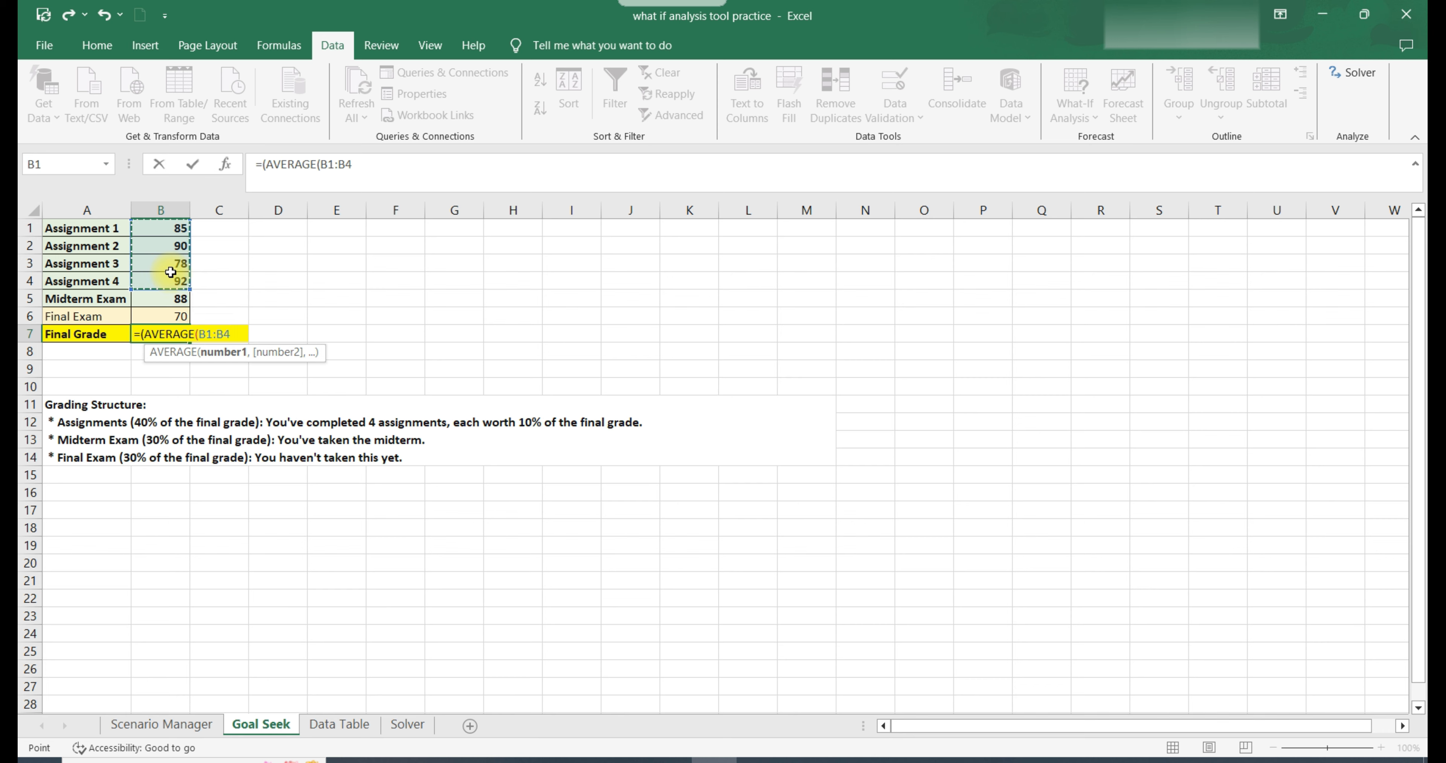
text()*)
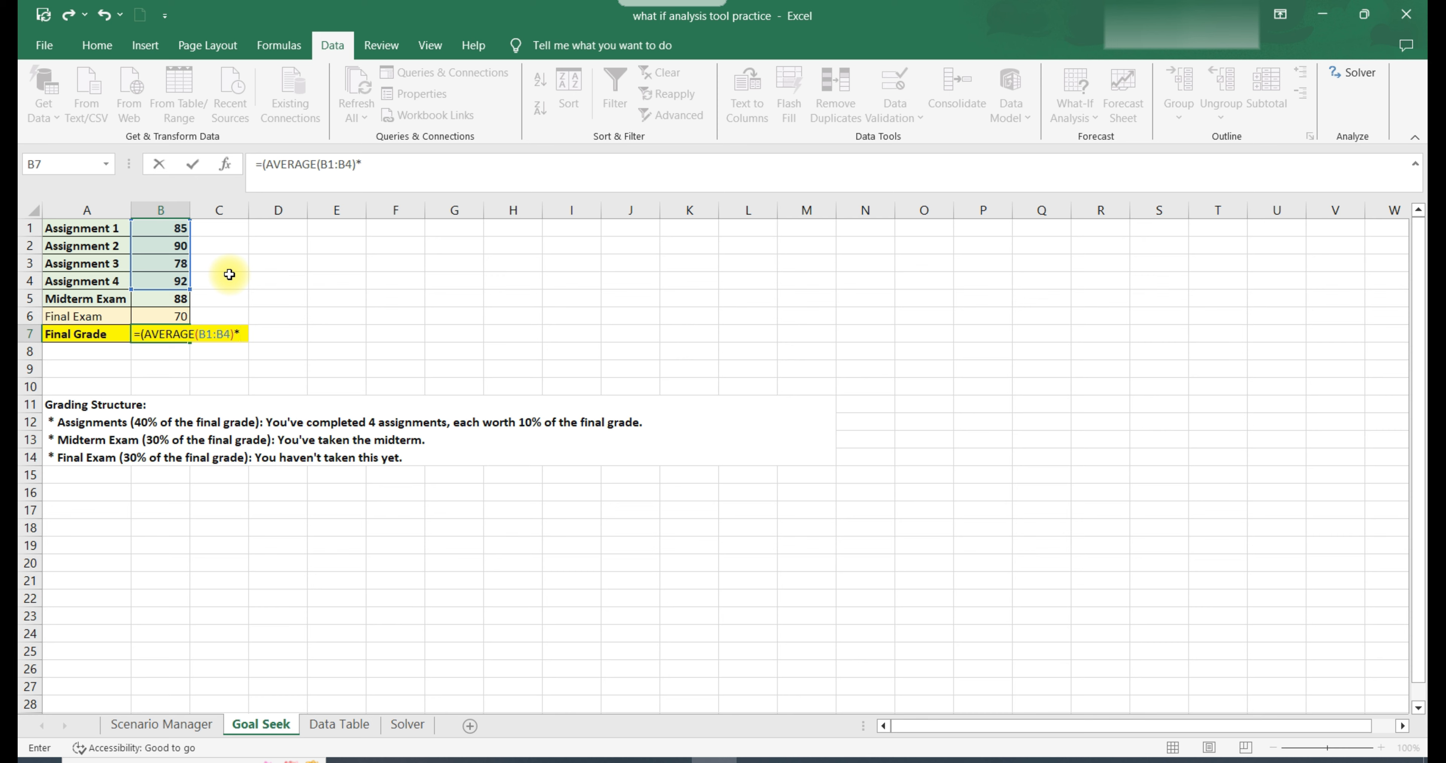
text(0.4)+)
click(162, 300)
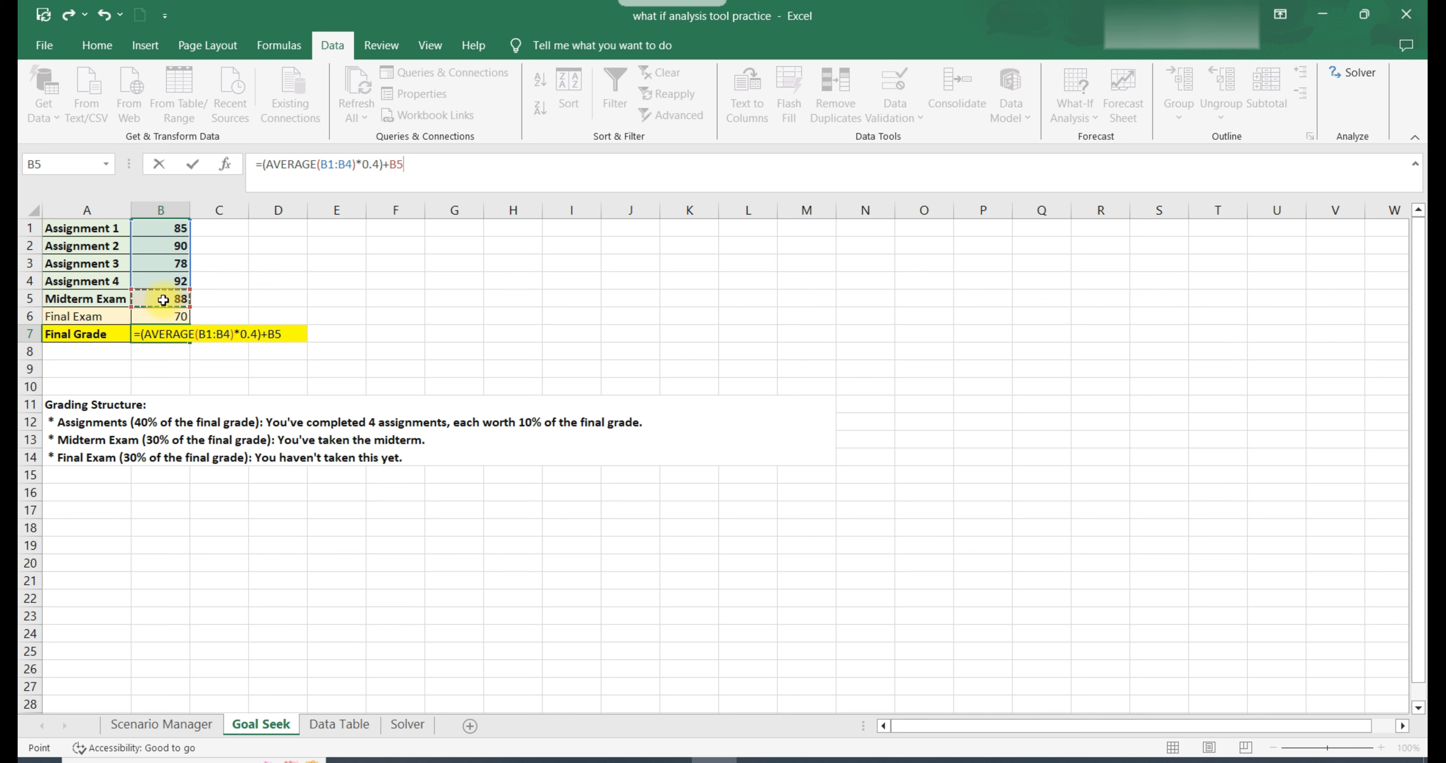
text(*)
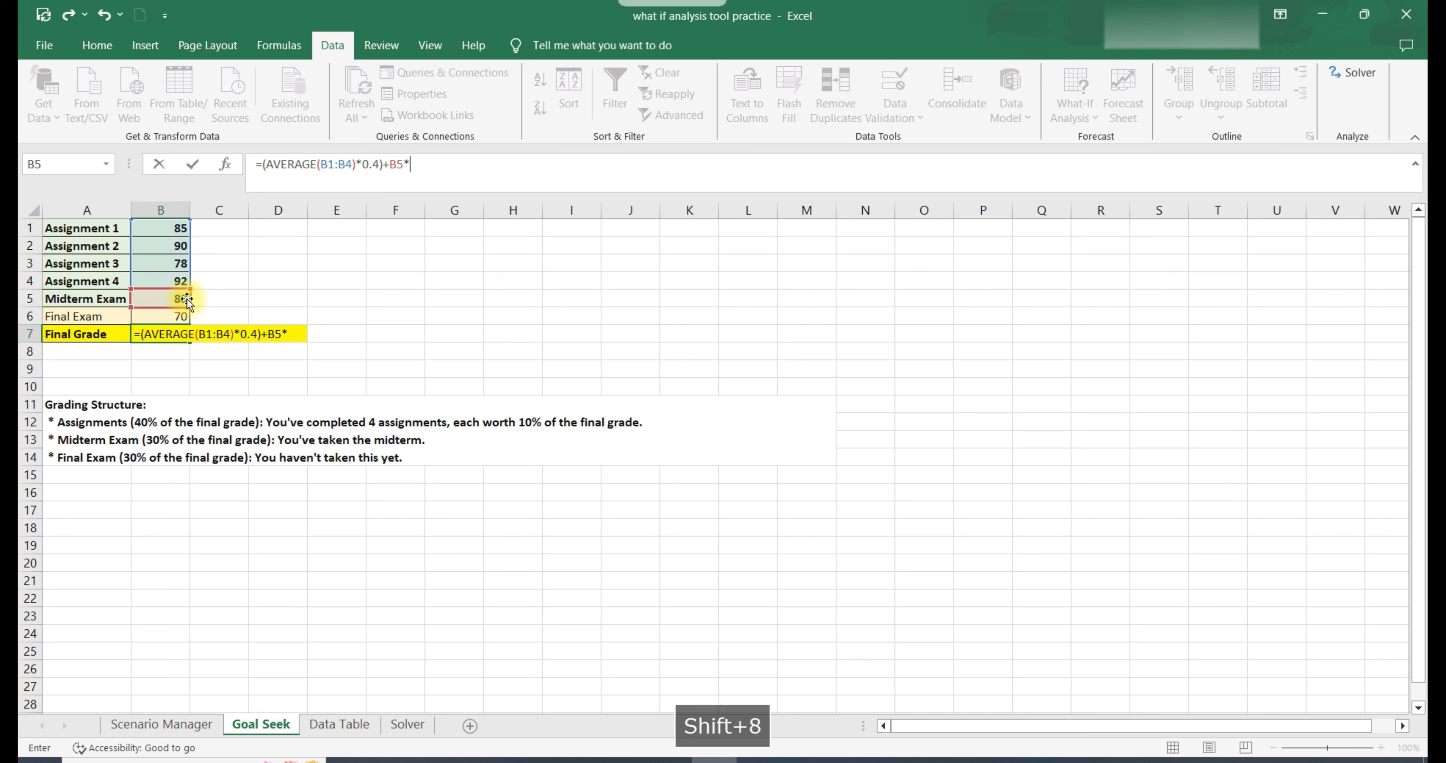
text(0.)
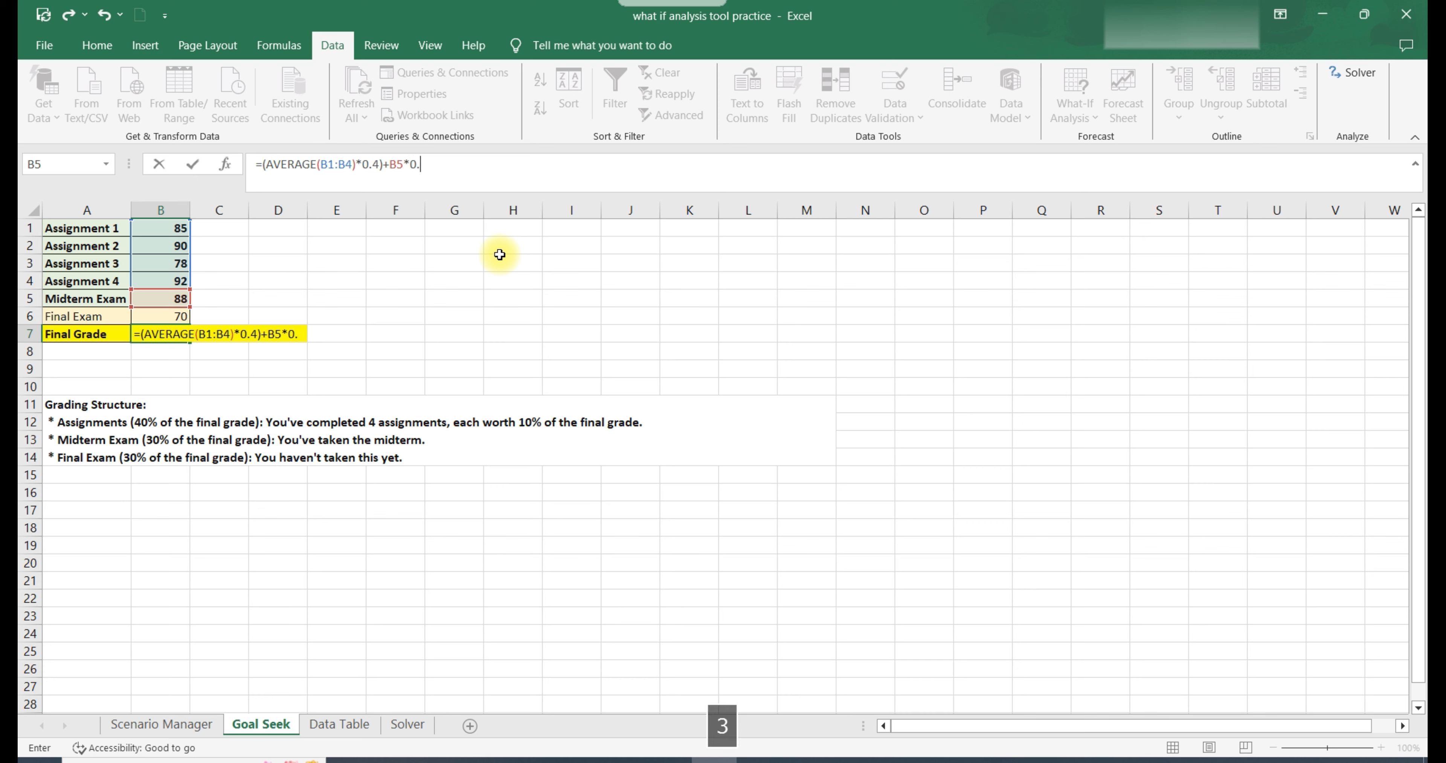
text(30)
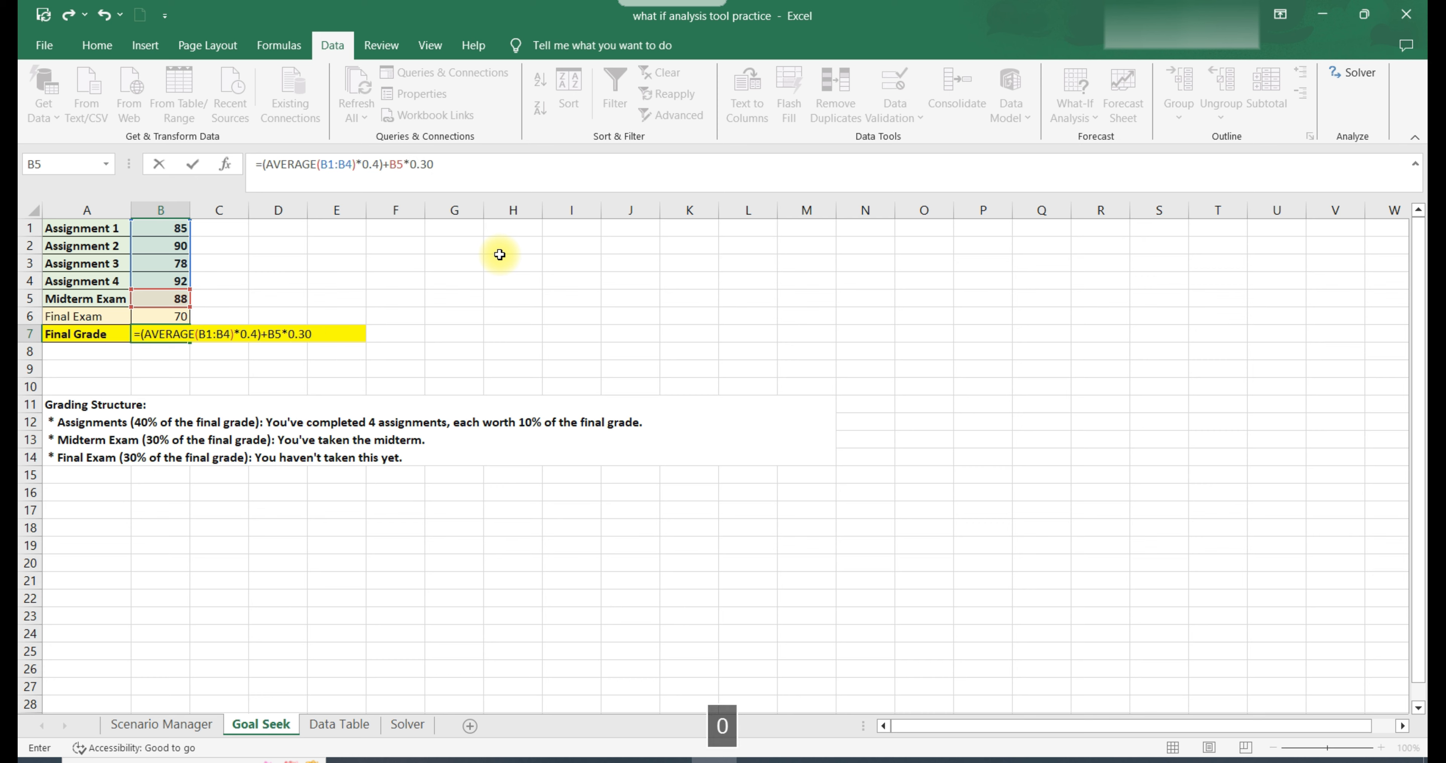
text(+()
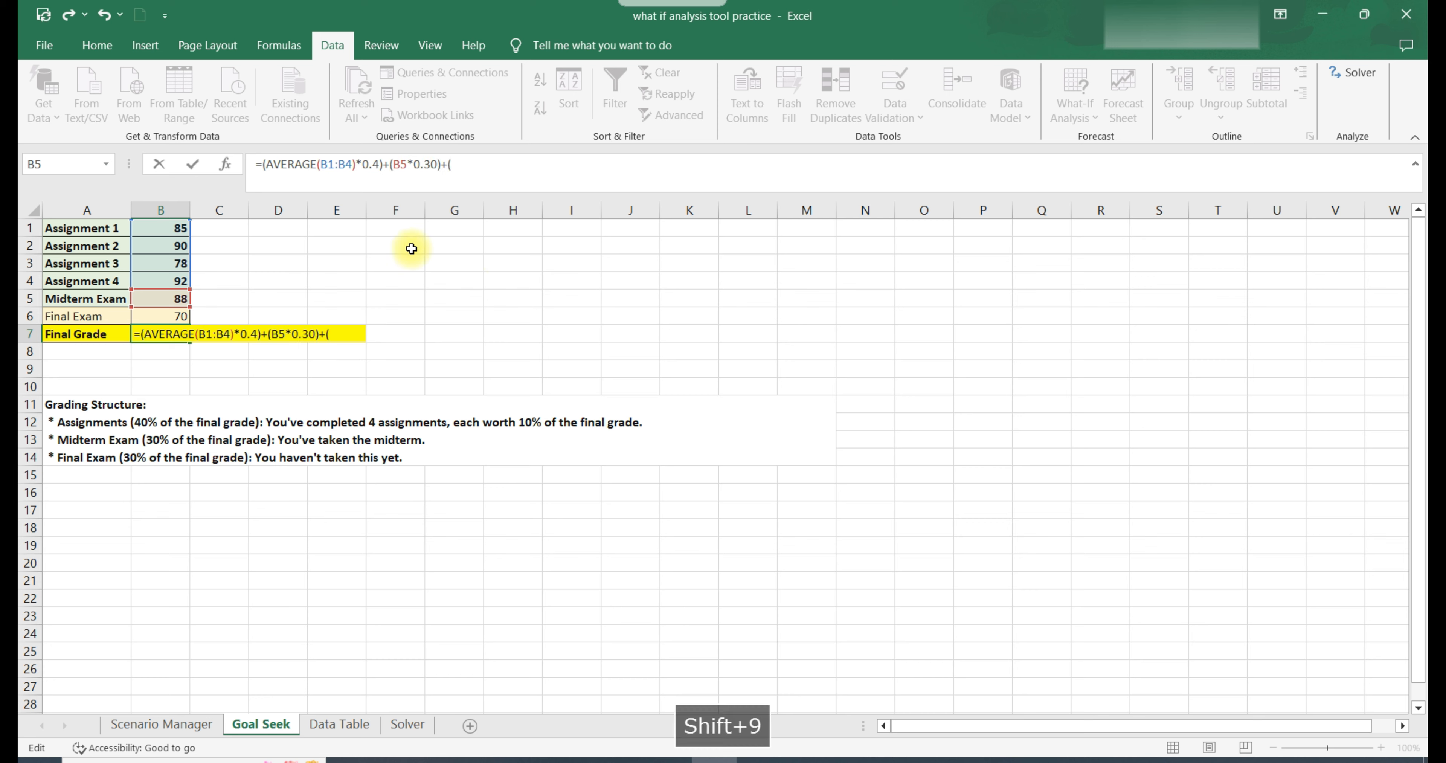
click(158, 315)
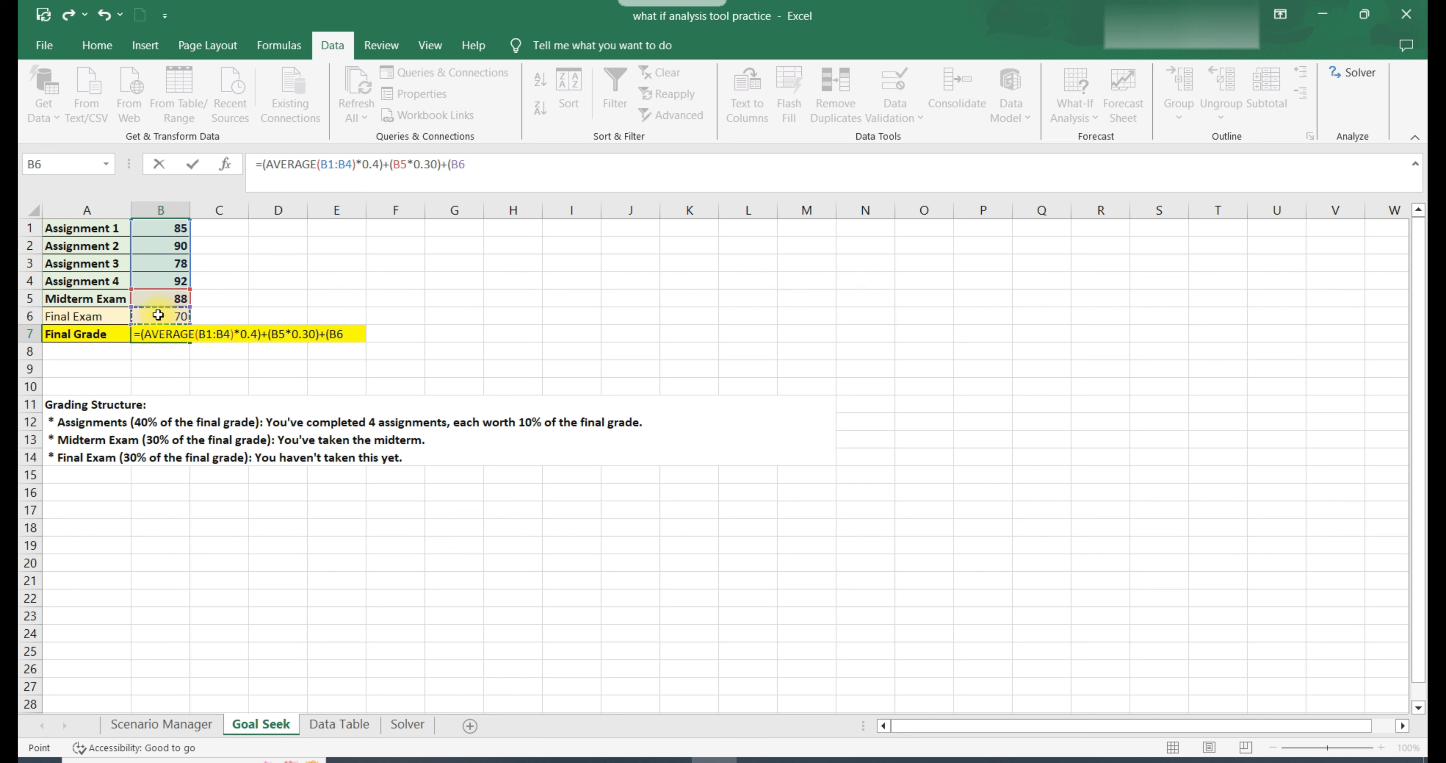
text(*)
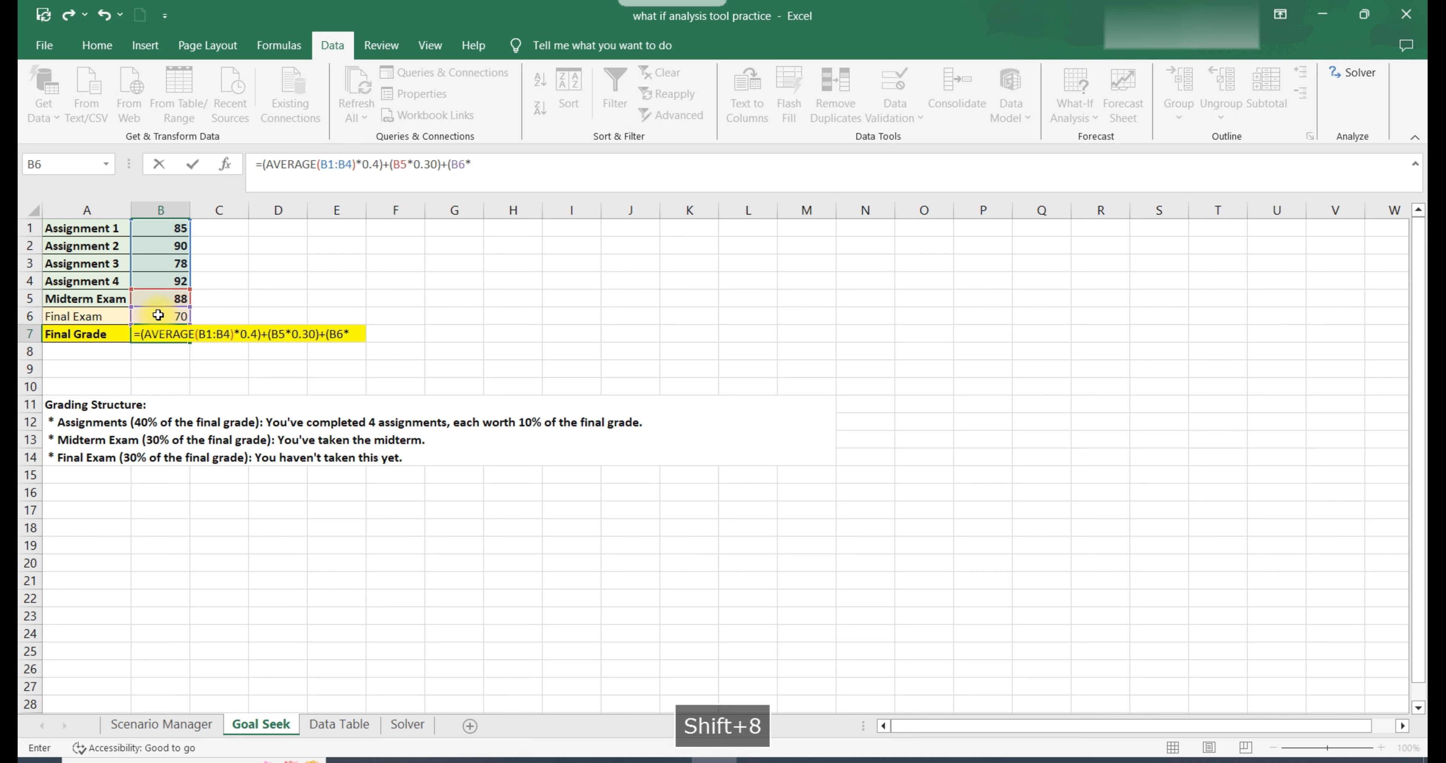
text(0.30)
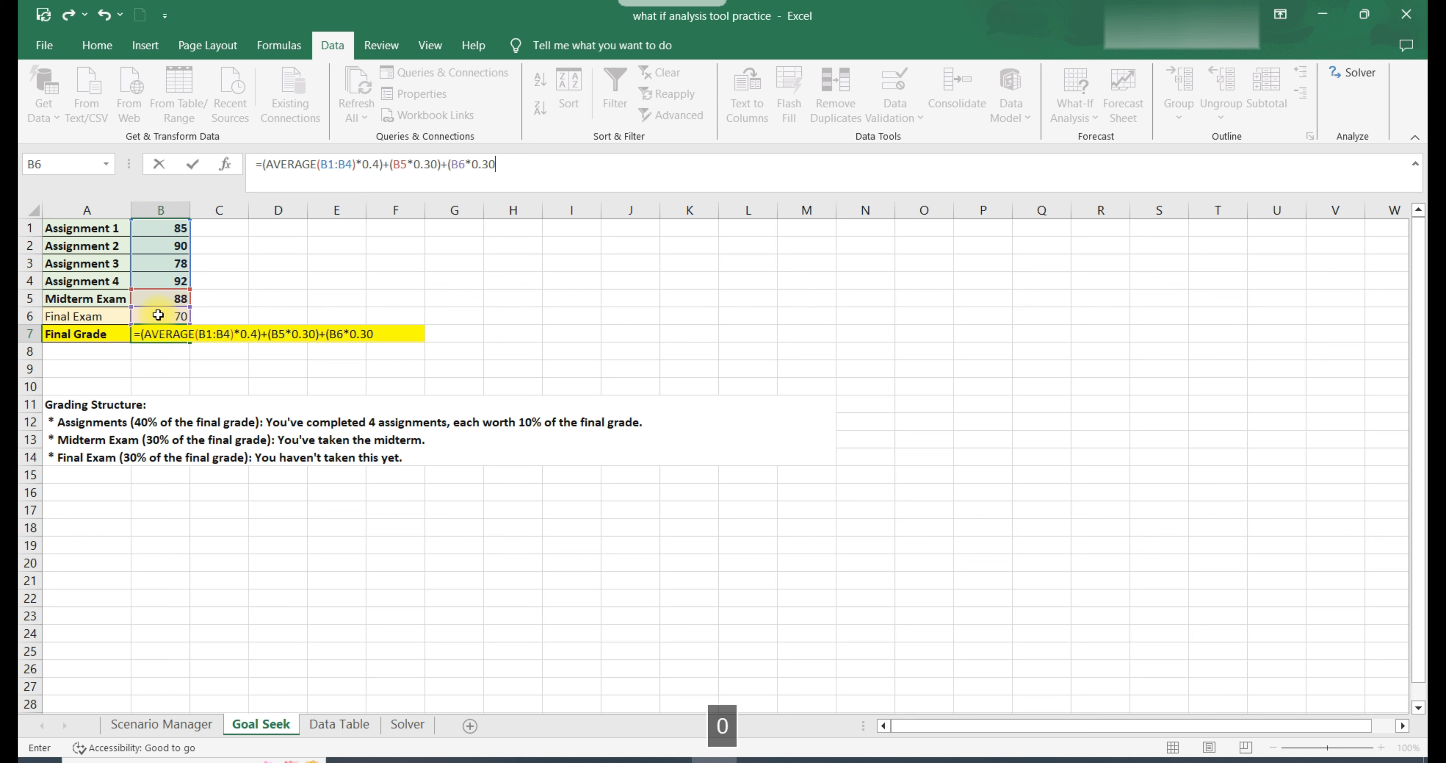
text())
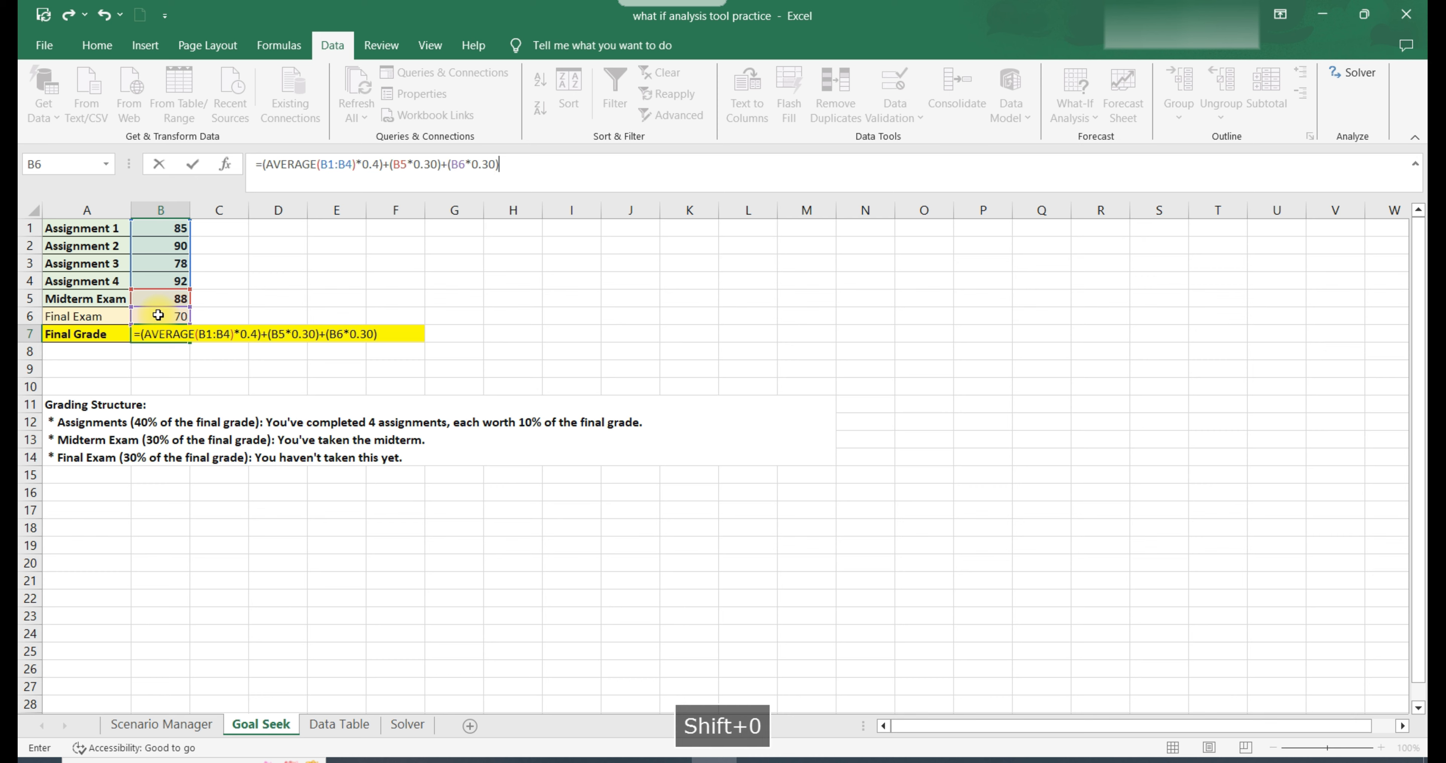
key(Return)
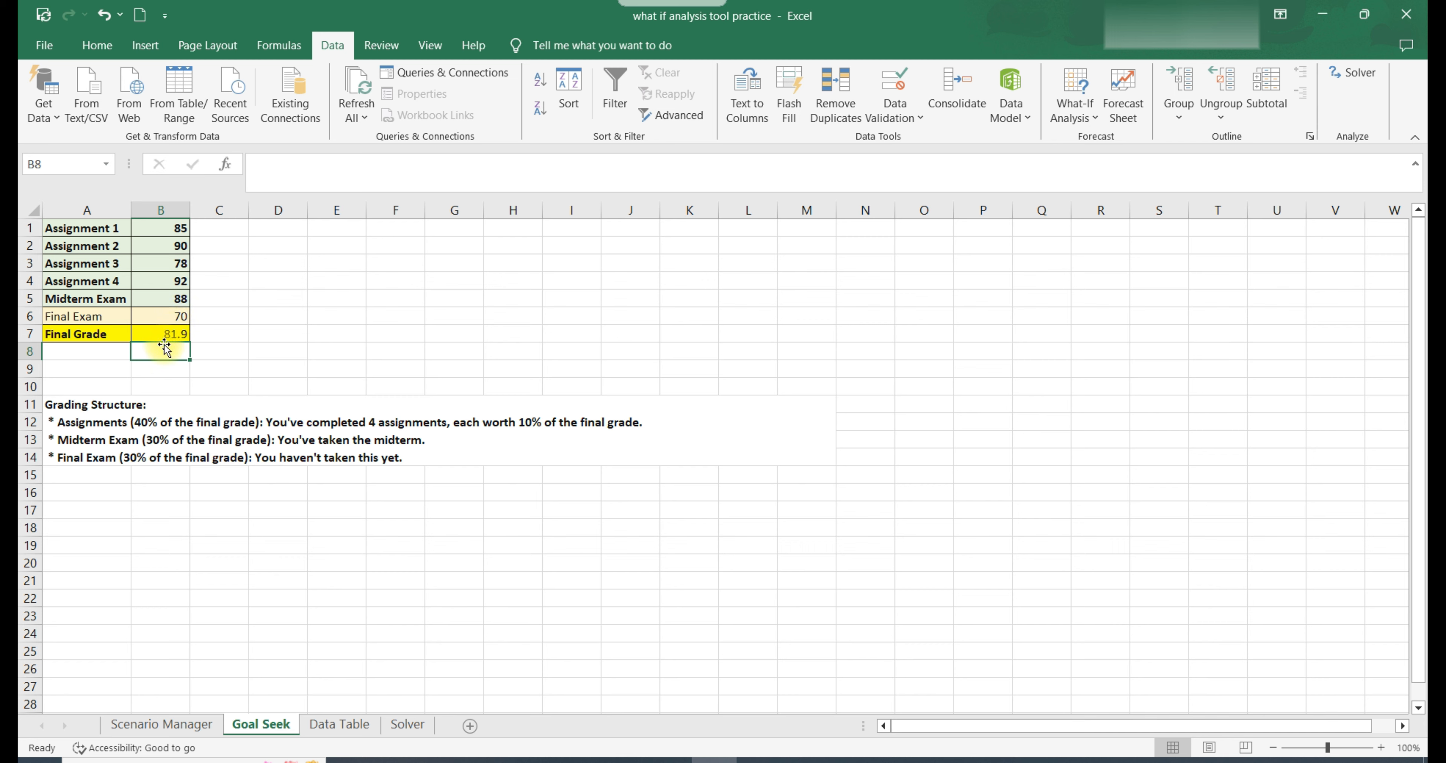
Step: Check the Final Exam entry and the Final Grade formula in B7
click(216, 334)
click(171, 334)
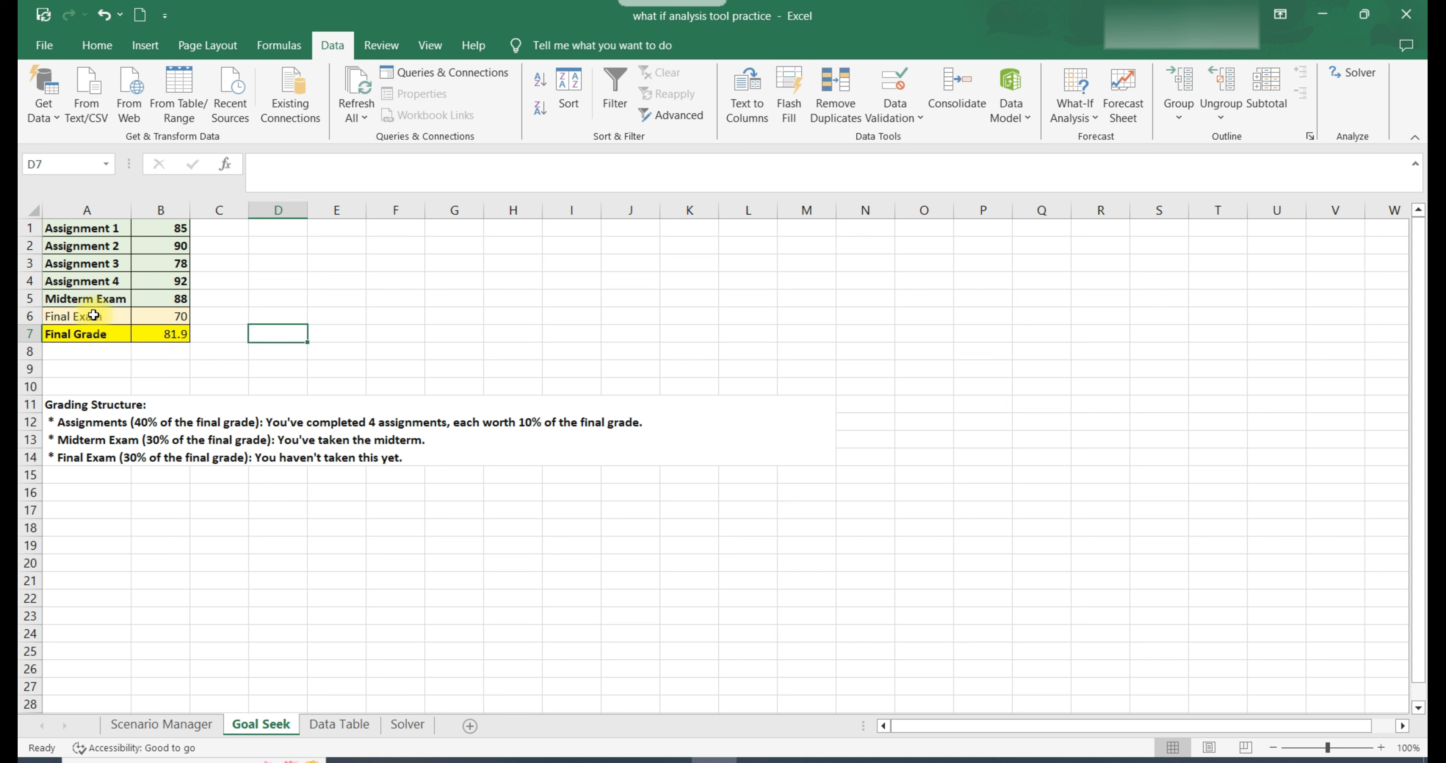
drag(94, 316, 145, 316)
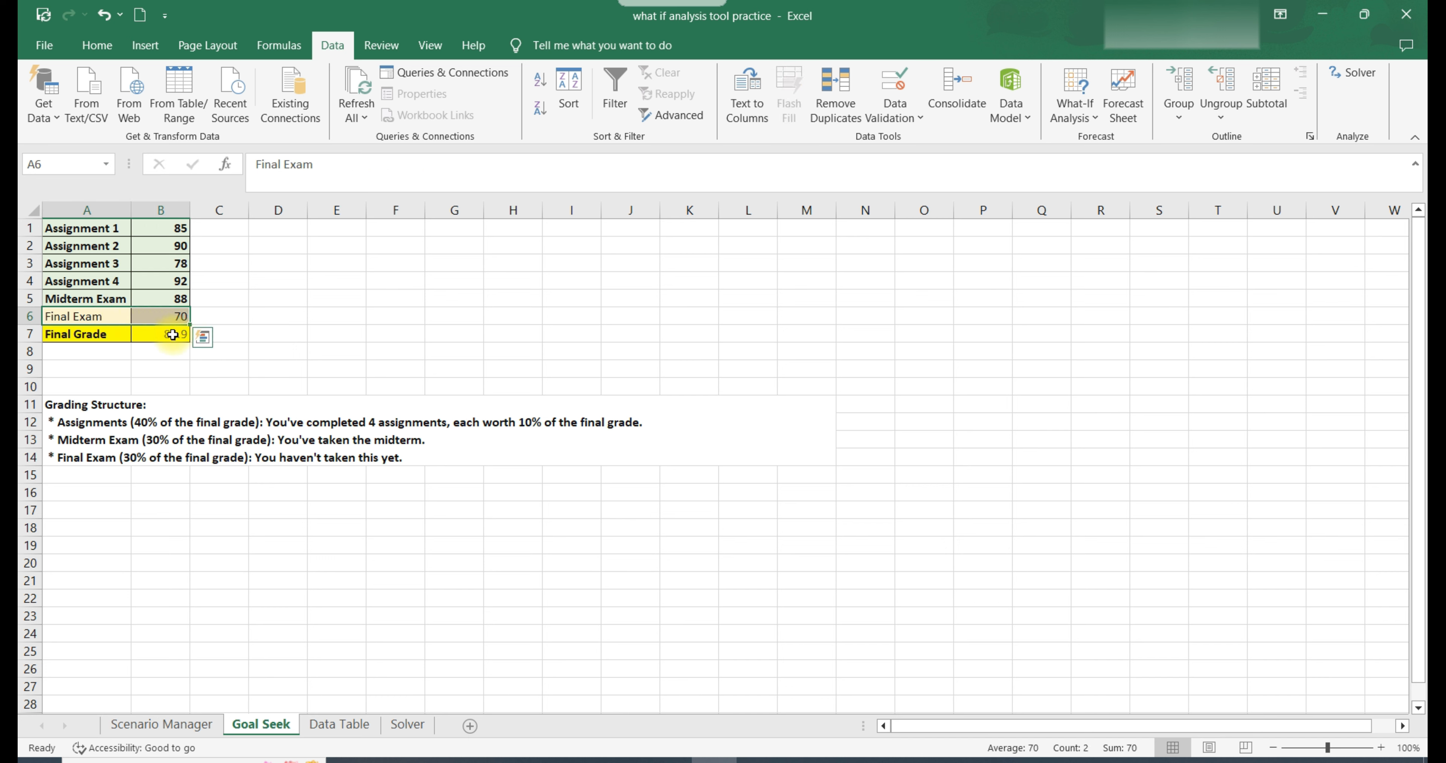
click(156, 337)
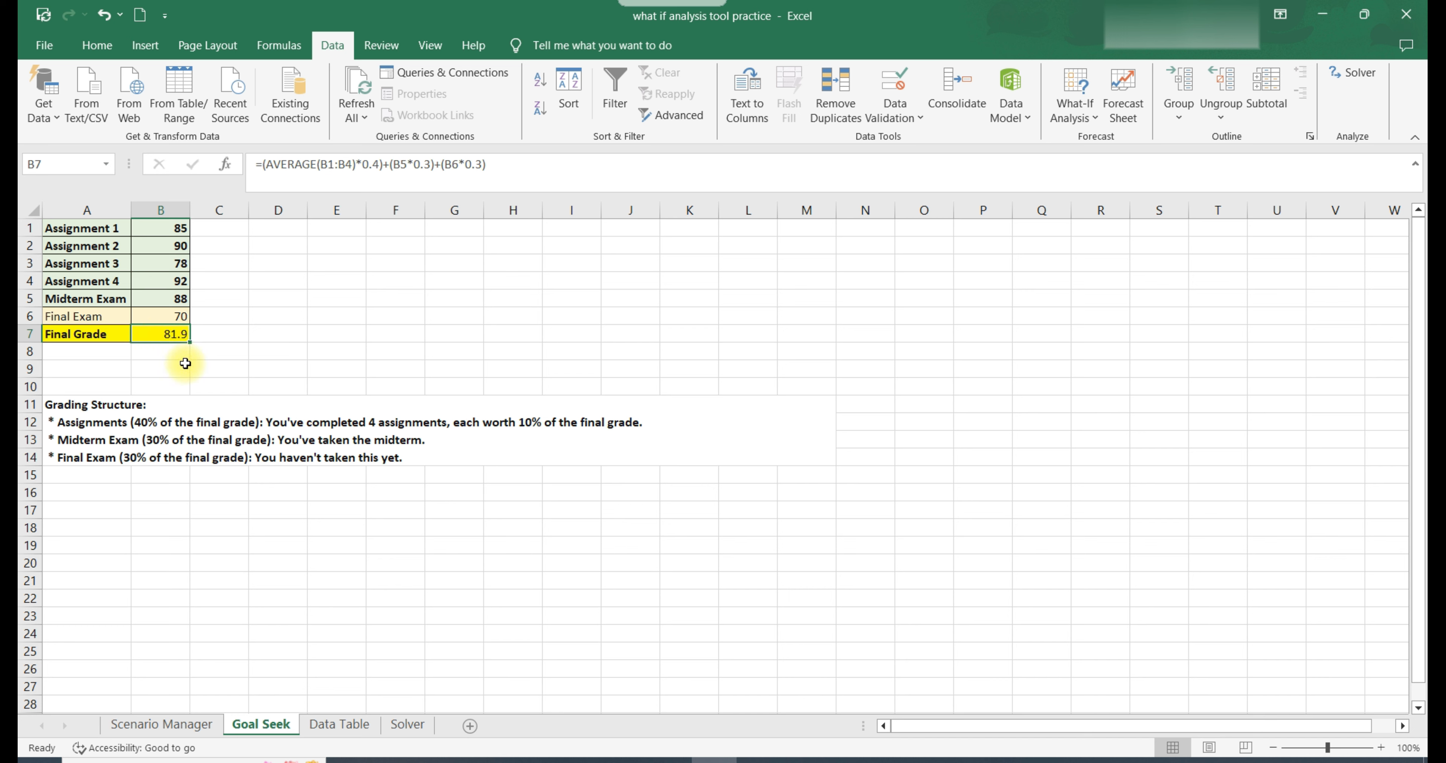
click(334, 368)
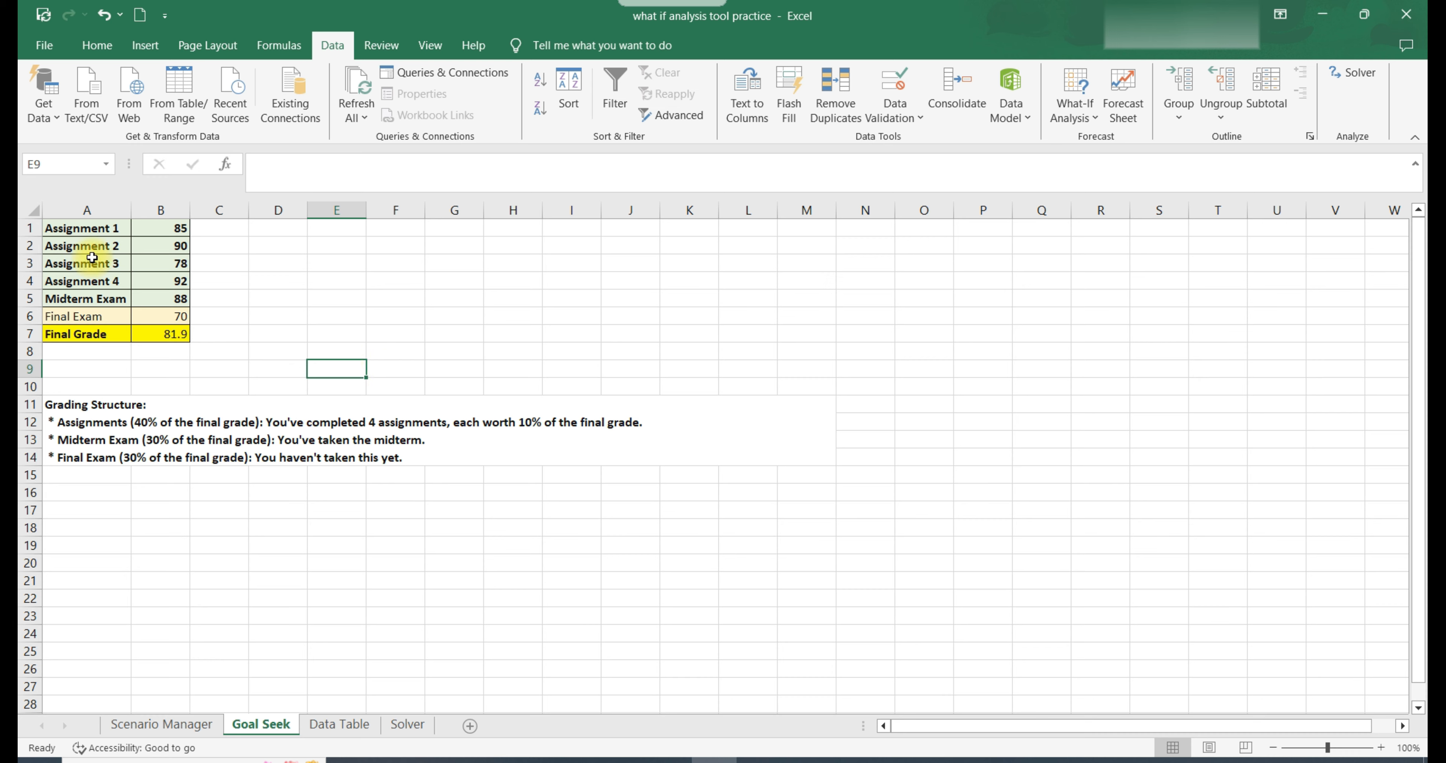
Step: Run Goal Seek to bring the Final Grade in B7 to 90 by changing the Final Exam score in B6, and keep the solution
click(1073, 113)
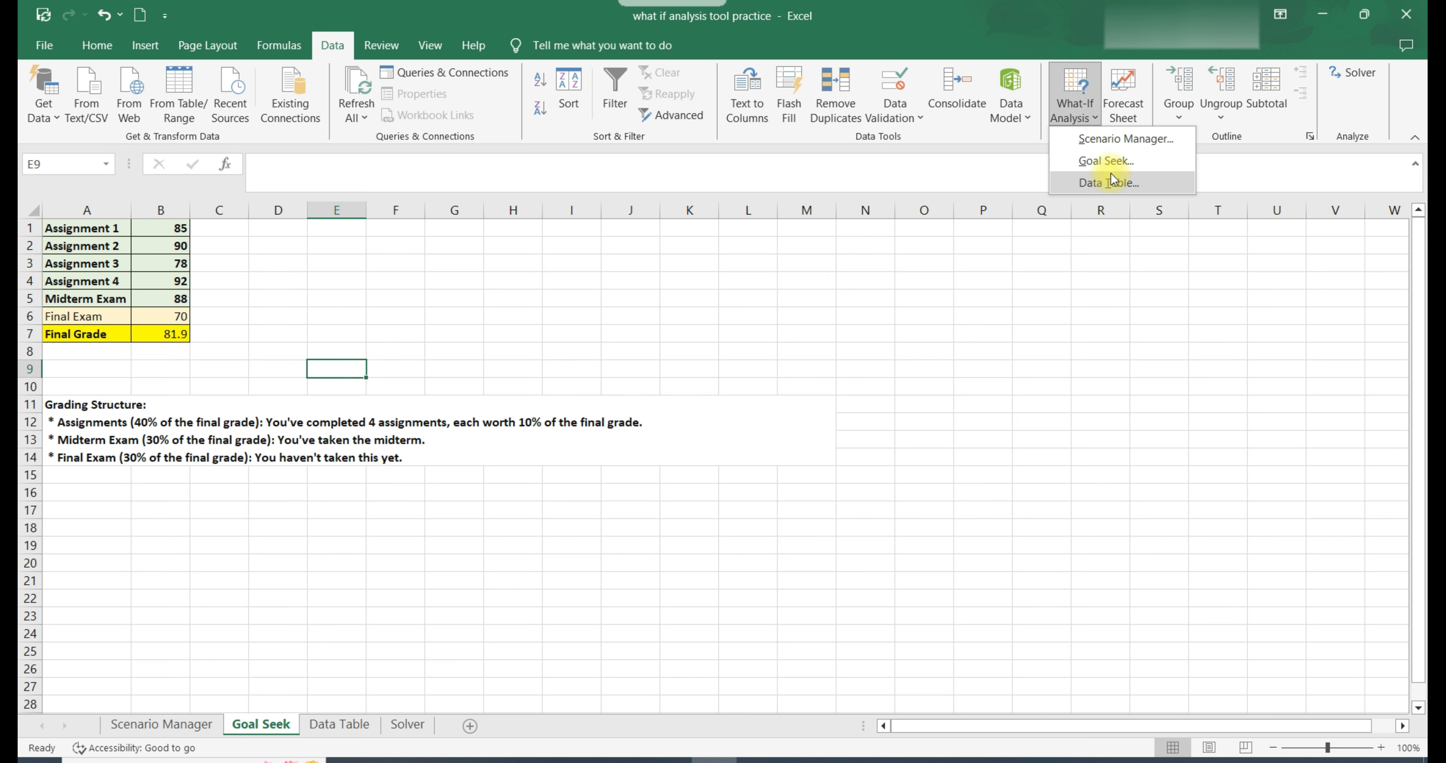
click(1105, 161)
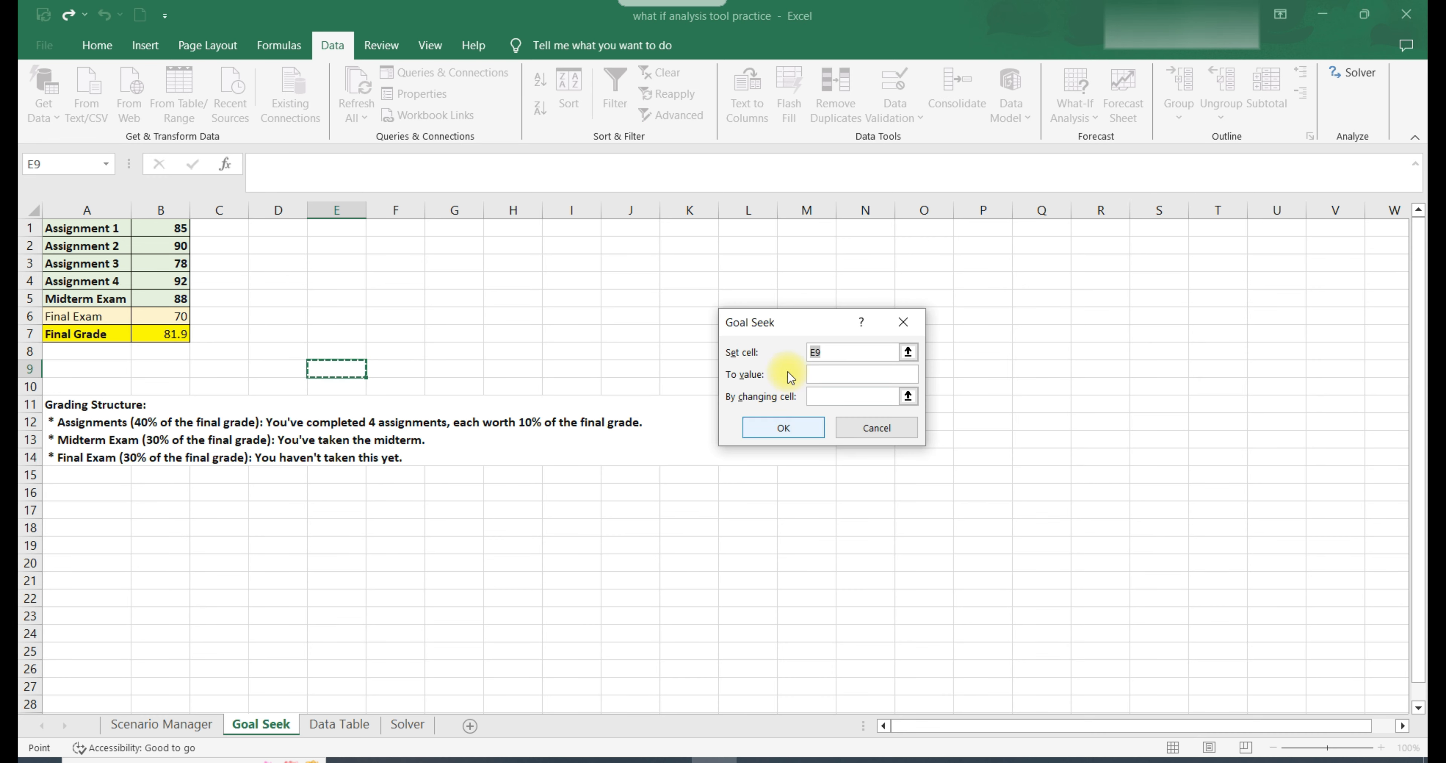
drag(796, 321, 615, 221)
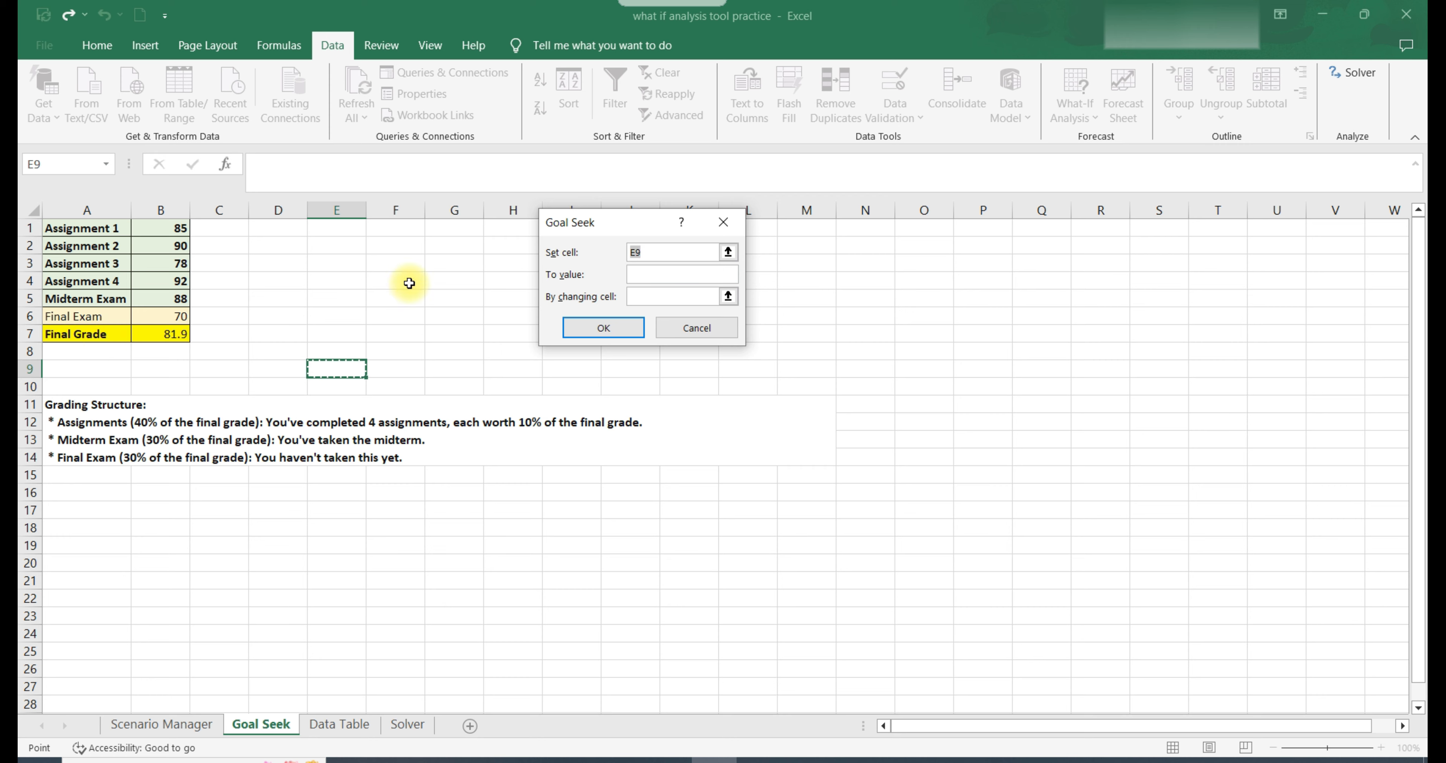
click(178, 337)
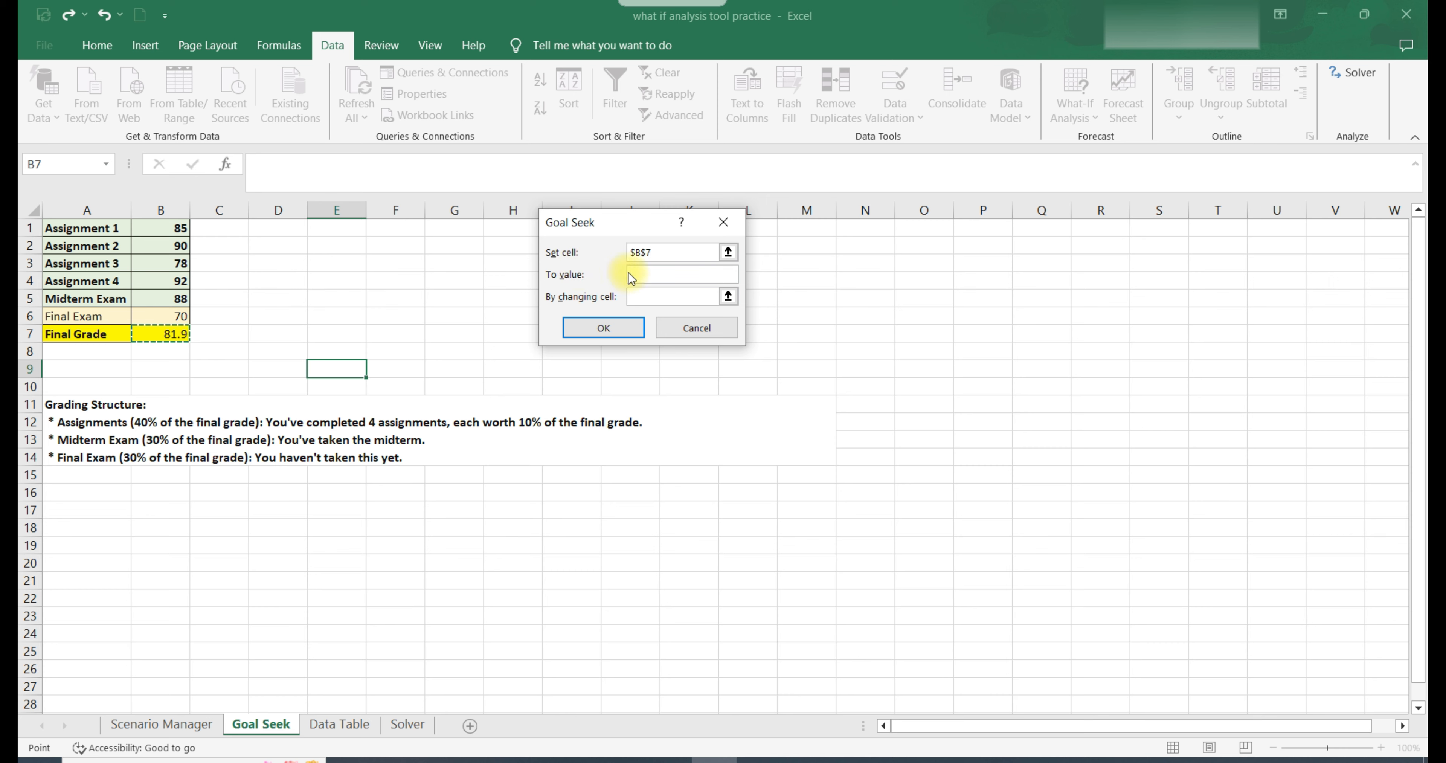
click(646, 270)
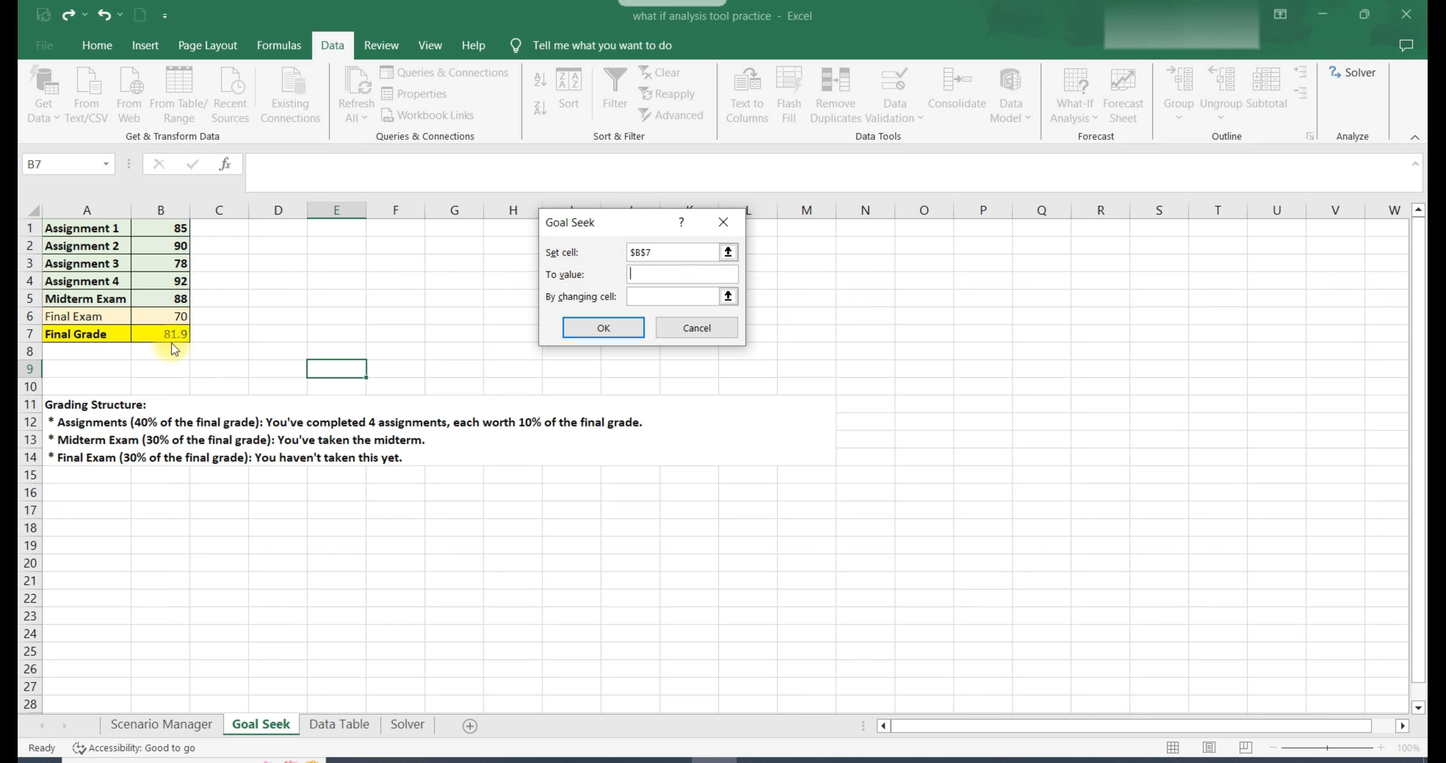
text(90)
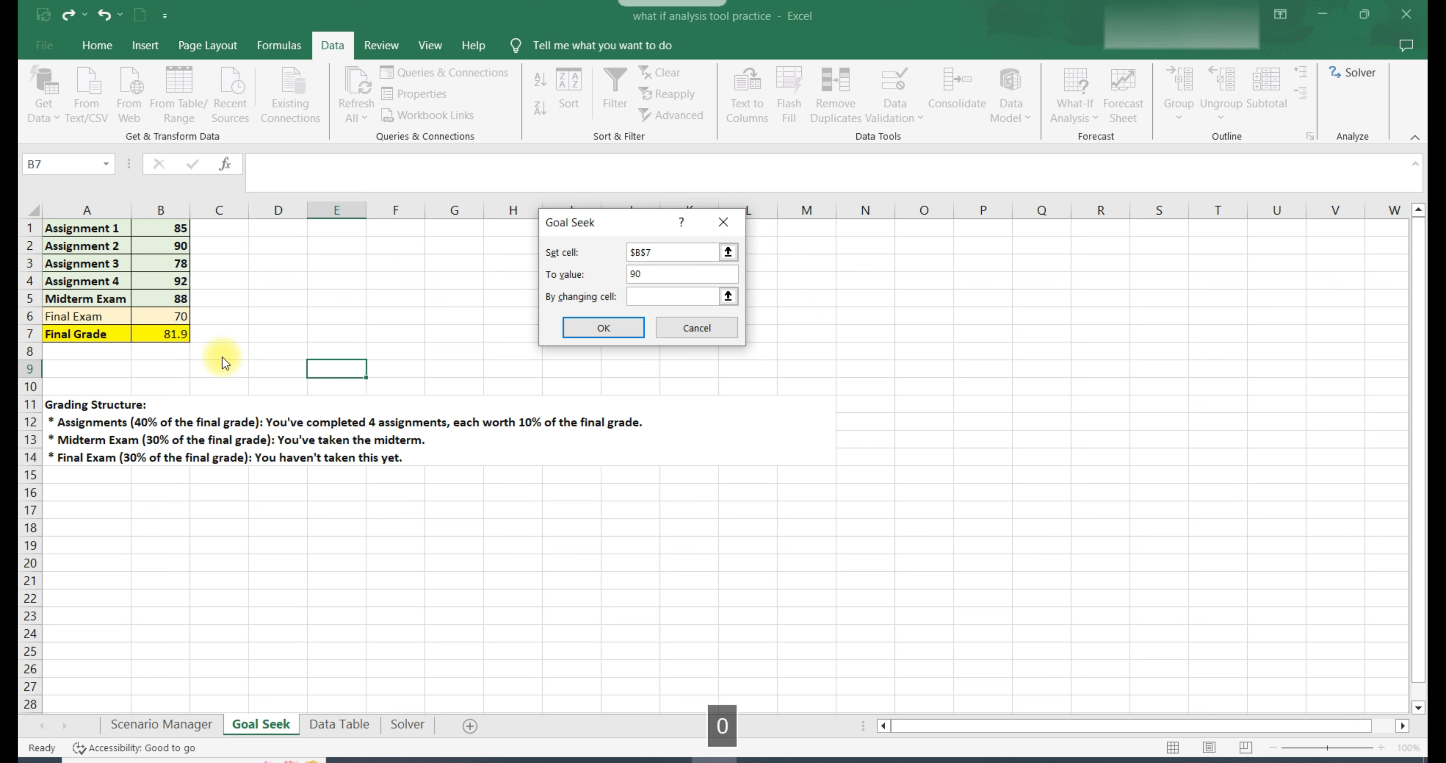
click(640, 300)
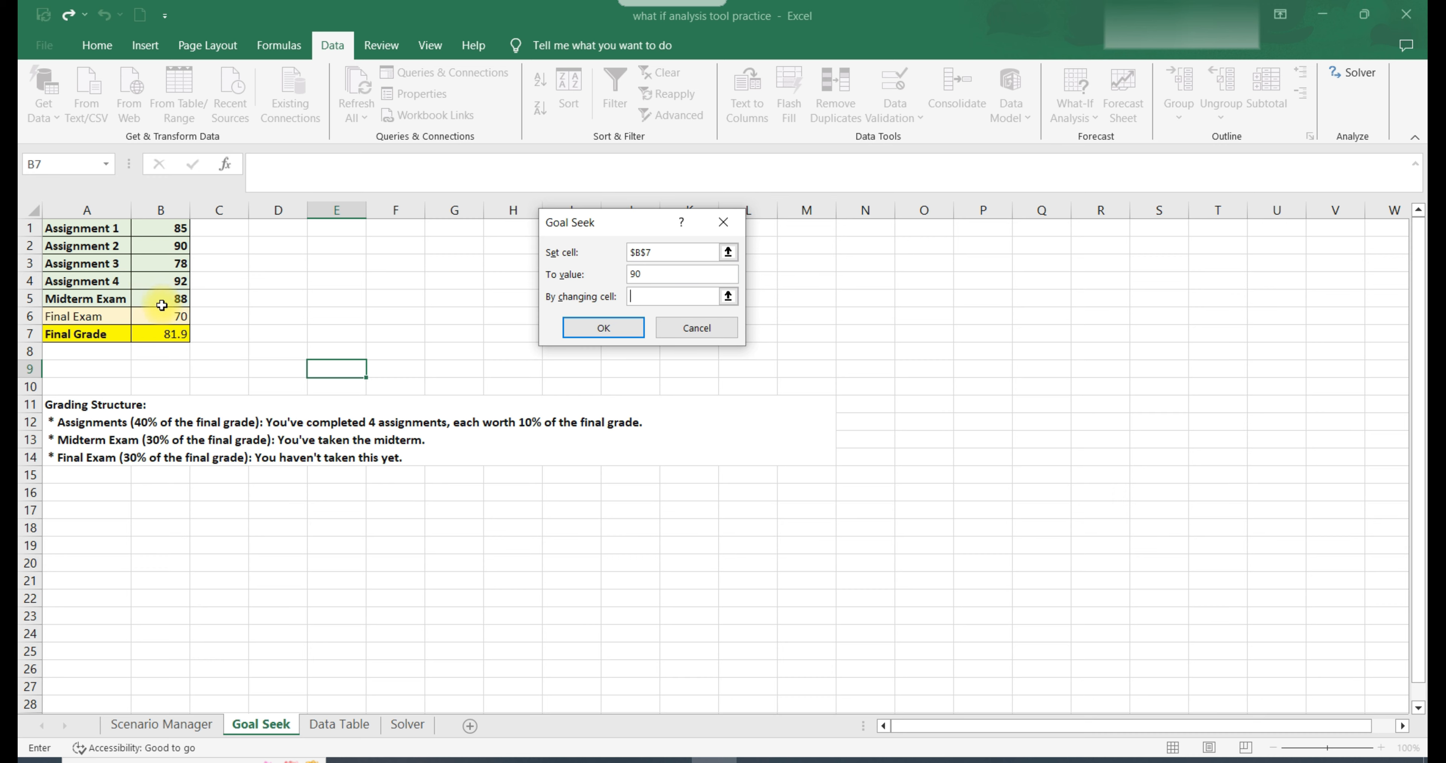
click(155, 317)
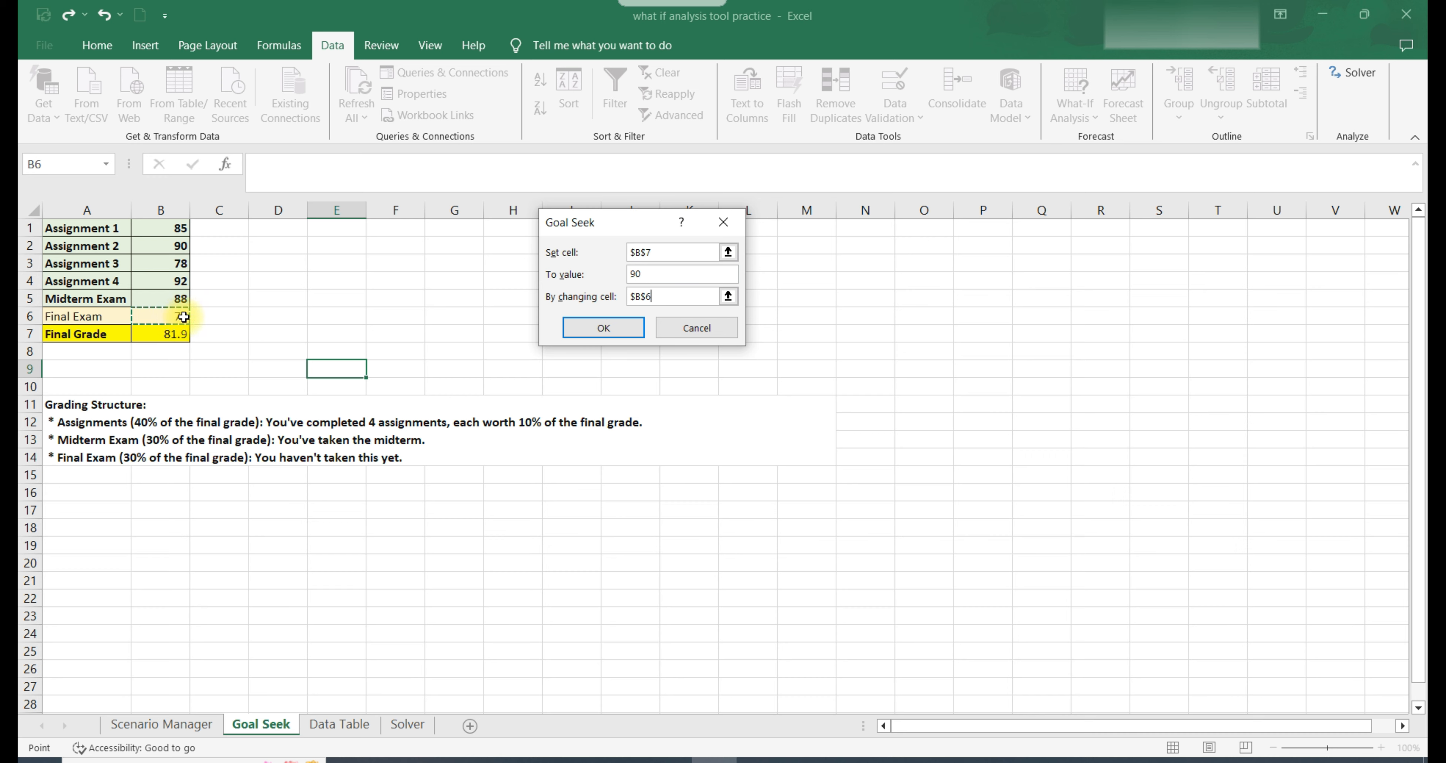
click(581, 330)
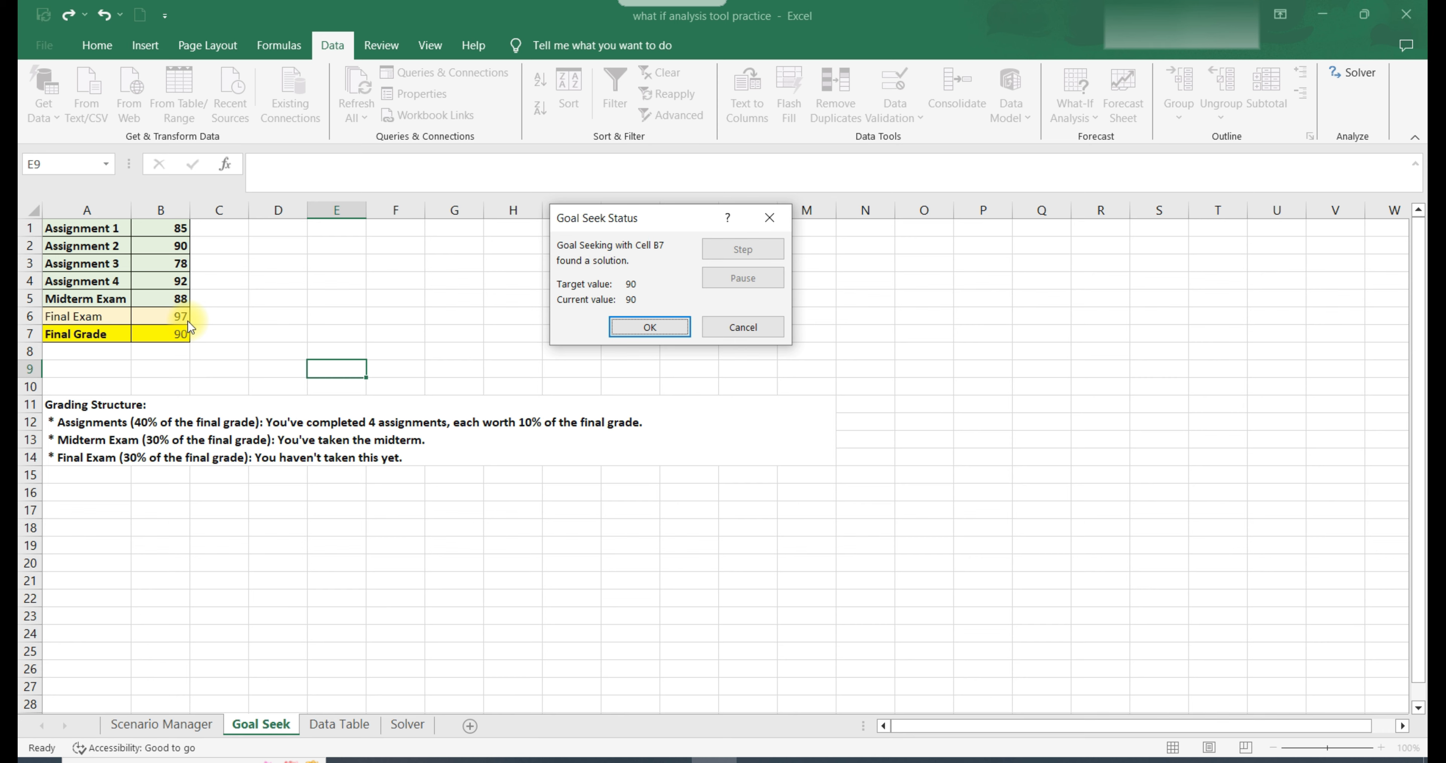
click(651, 328)
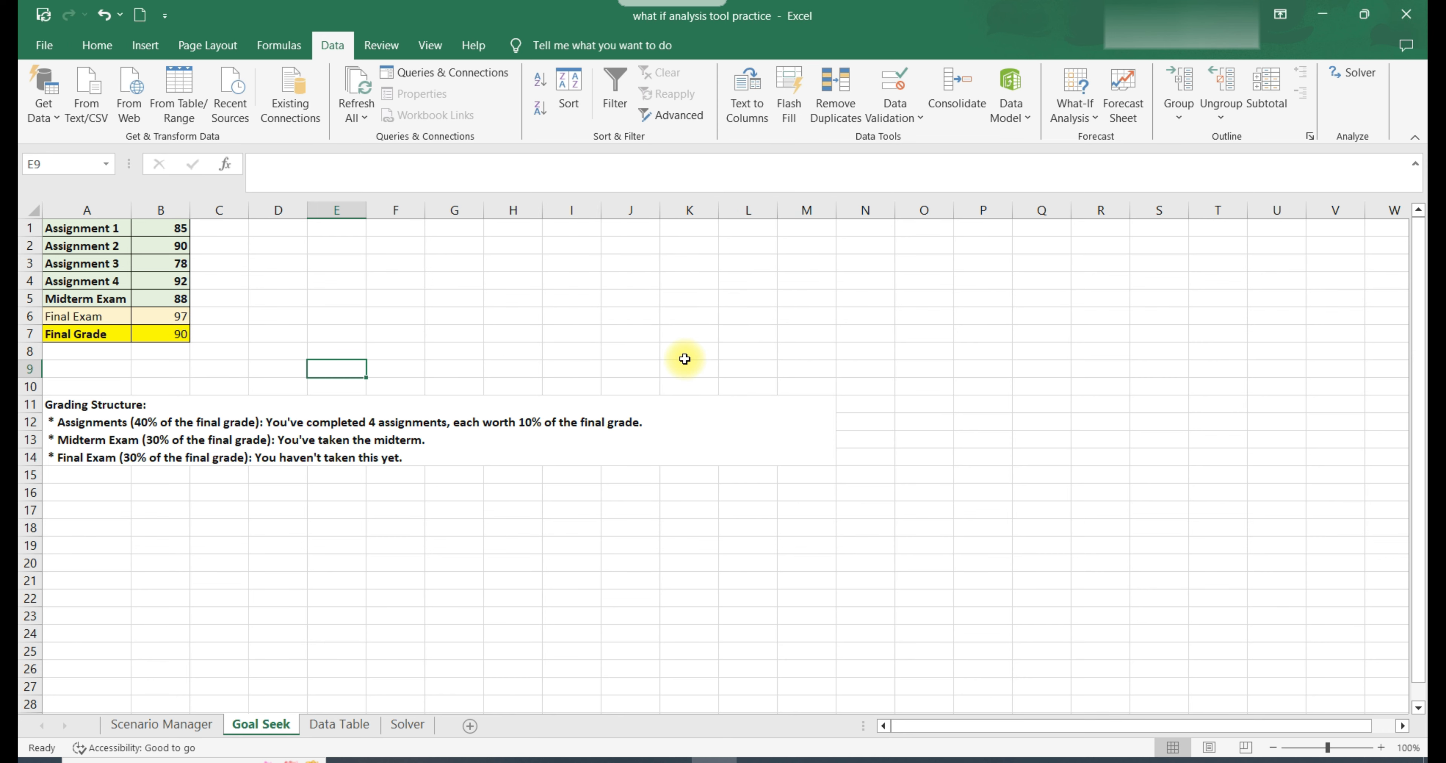
click(511, 385)
Step: Switch to the Data Table sheet and apply the rupee (₹) Accounting format to the Loan Amount in B1
click(355, 726)
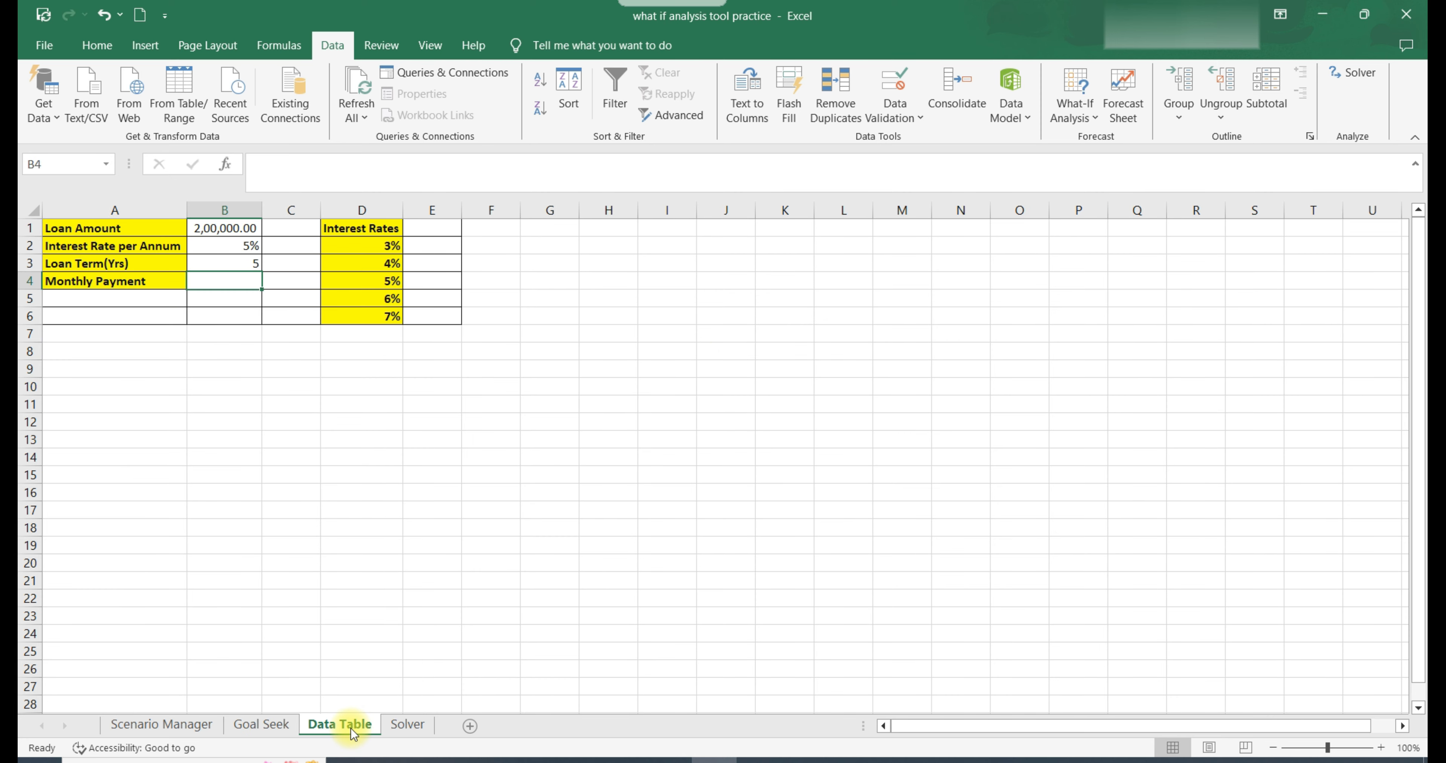
click(306, 438)
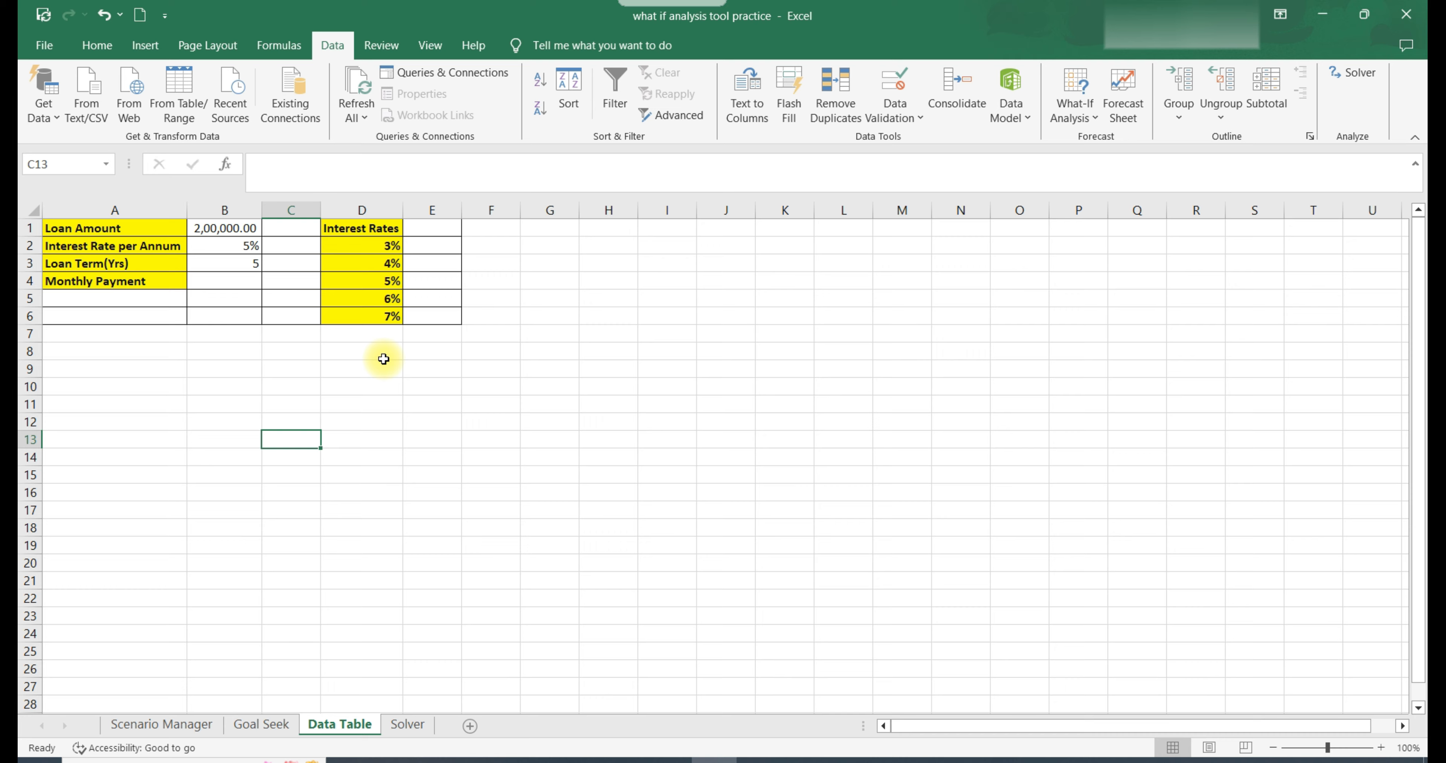
click(226, 227)
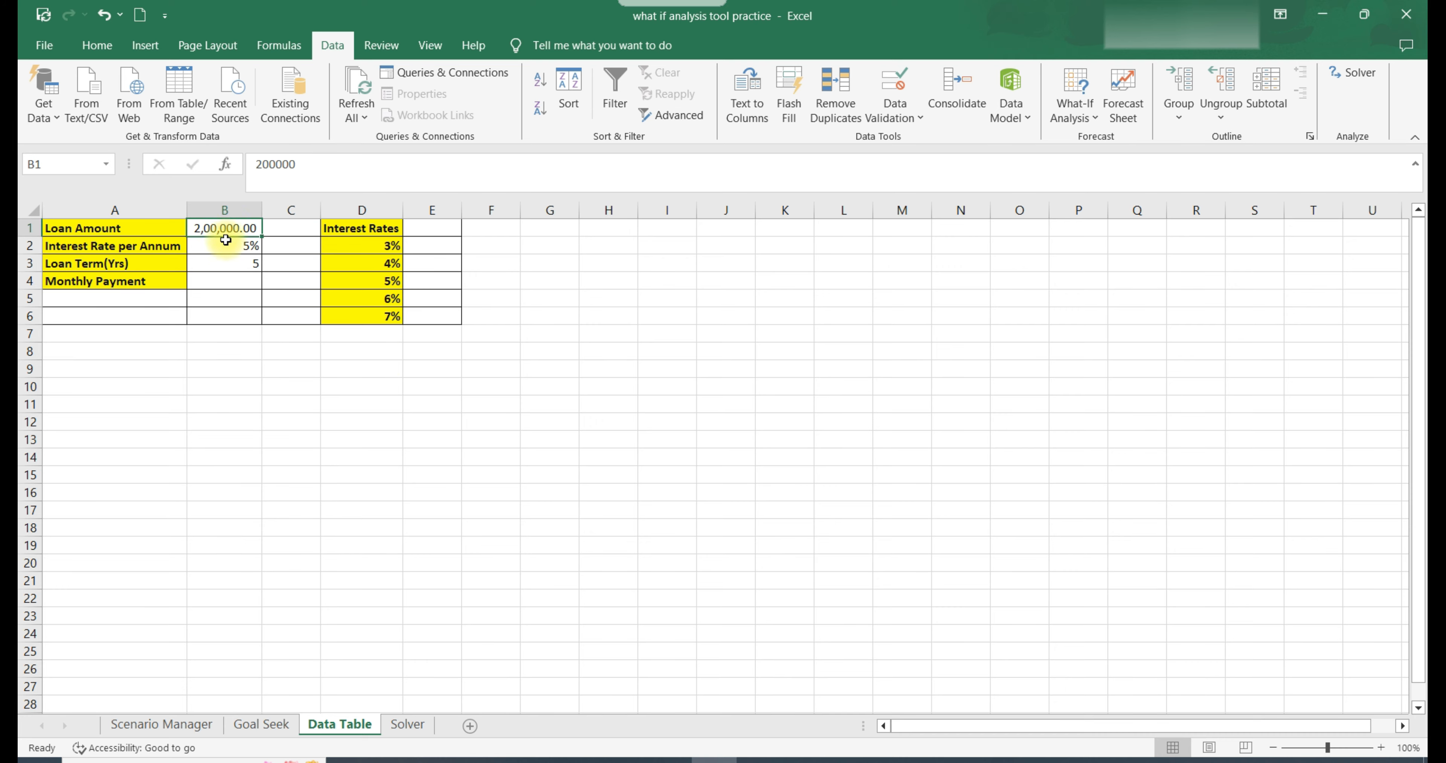
click(99, 48)
click(661, 108)
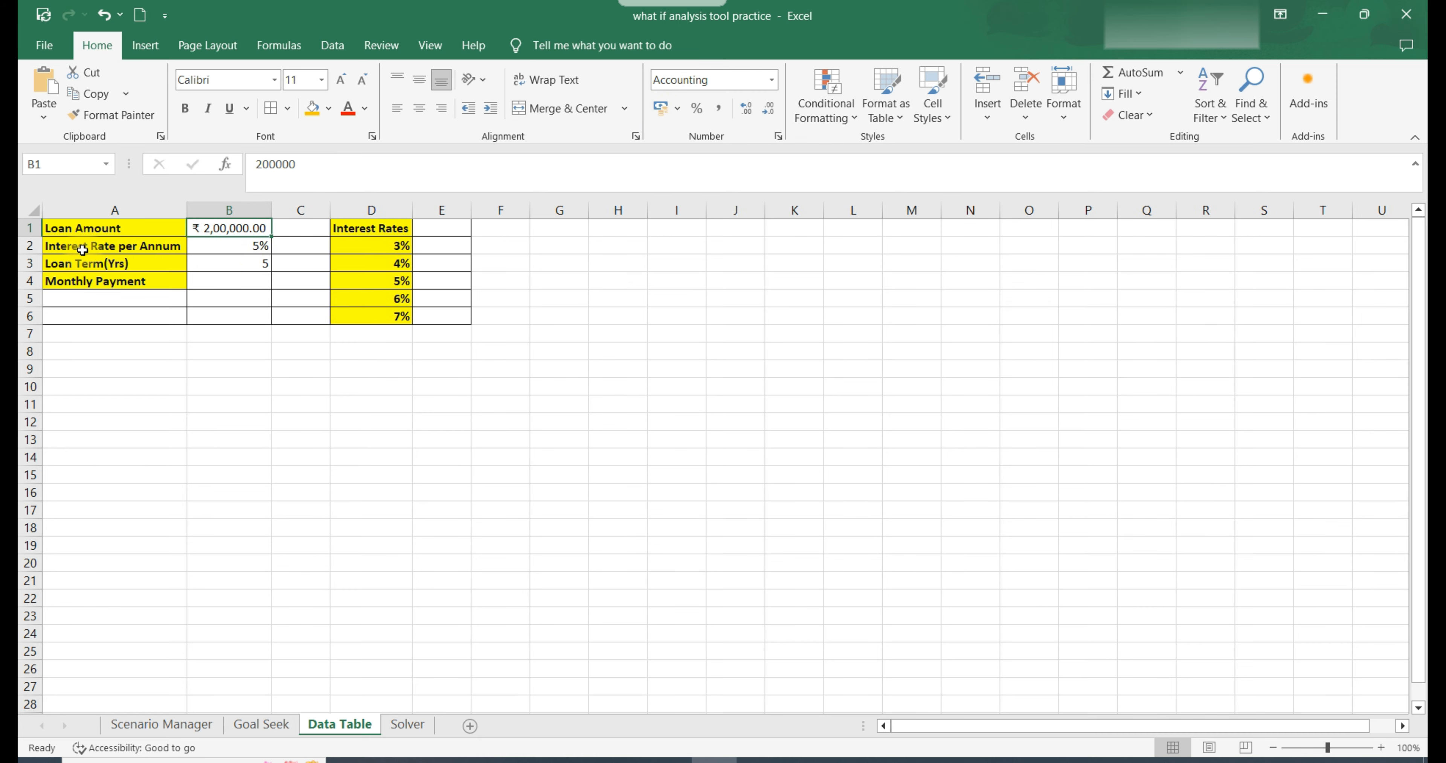
Step: Start a PMT function for the Monthly Payment in B4 and set its Rate argument to B2/12
click(225, 243)
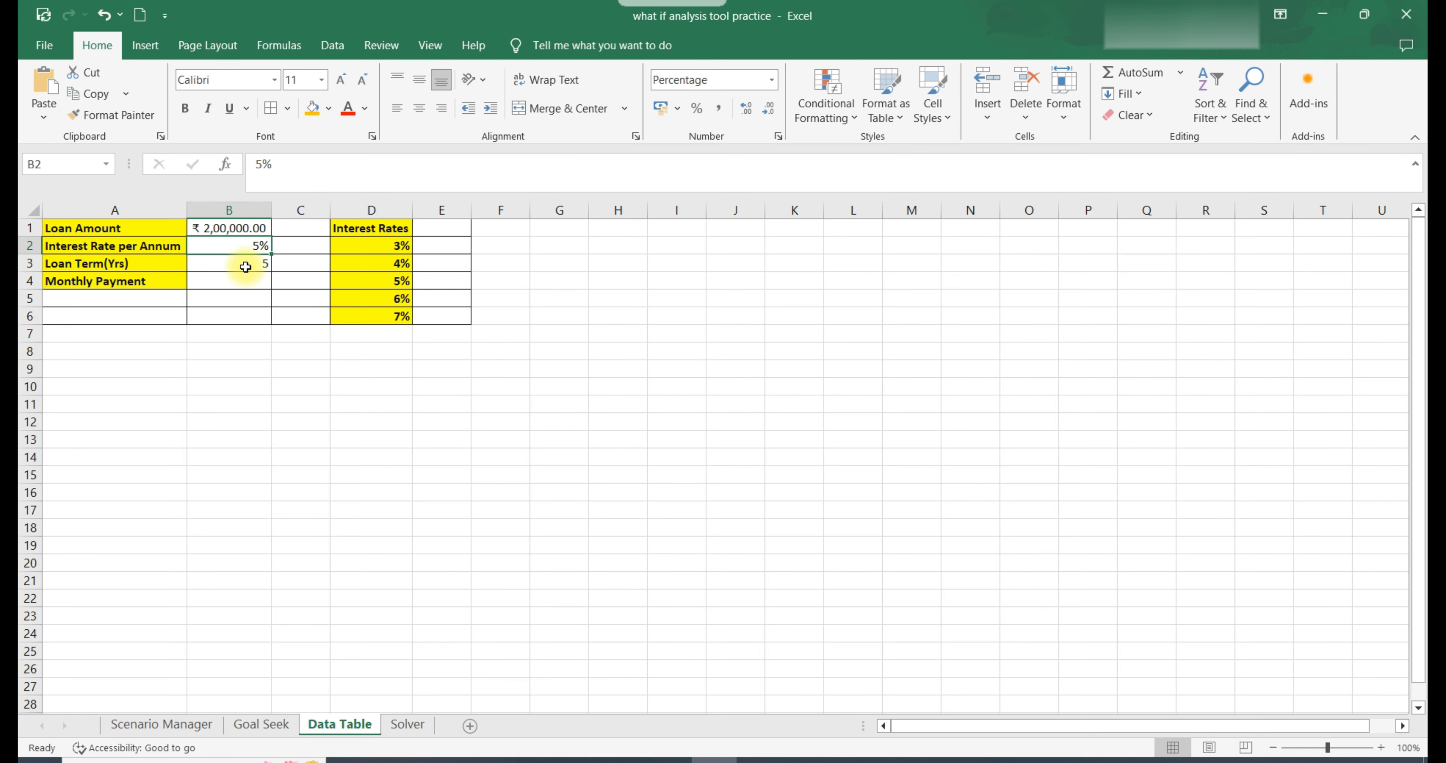
click(242, 282)
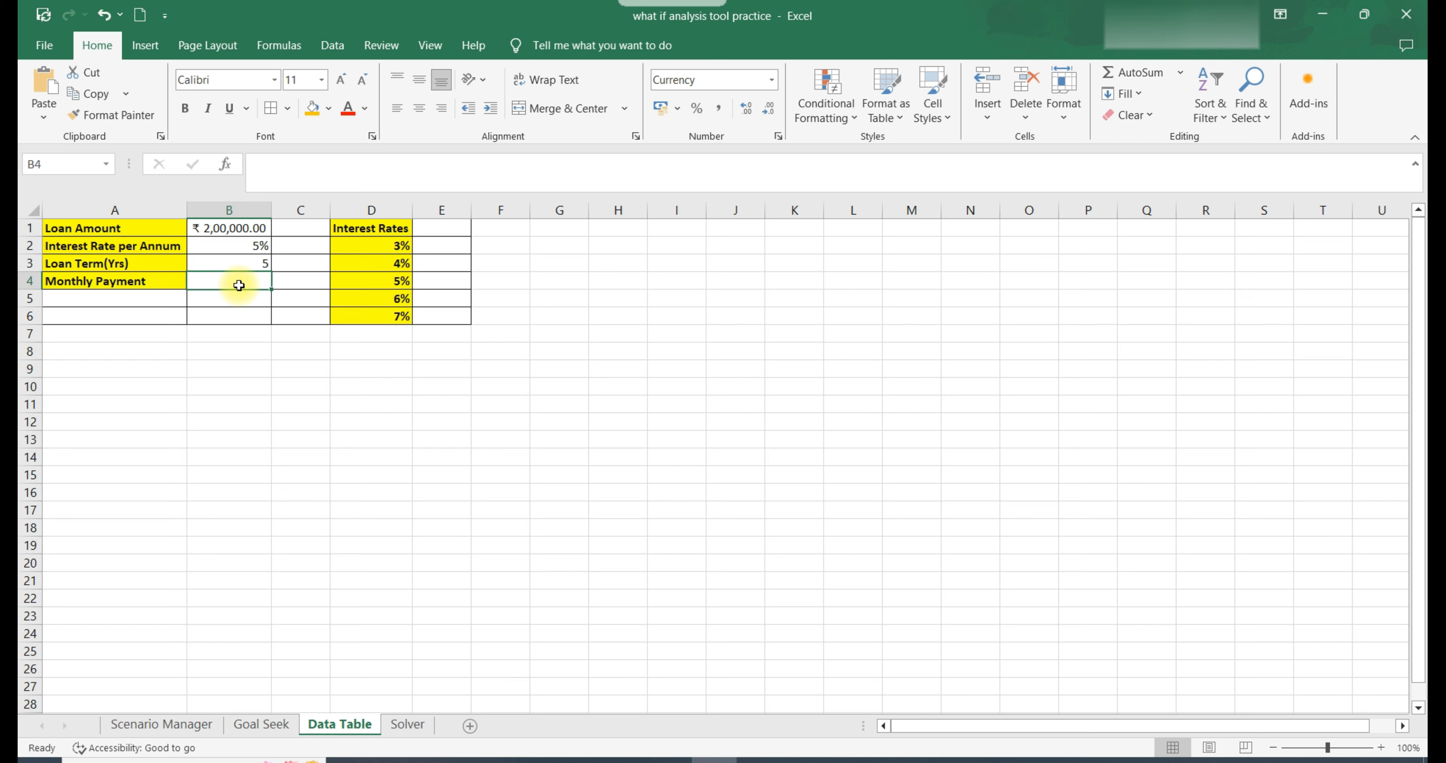
text(=)
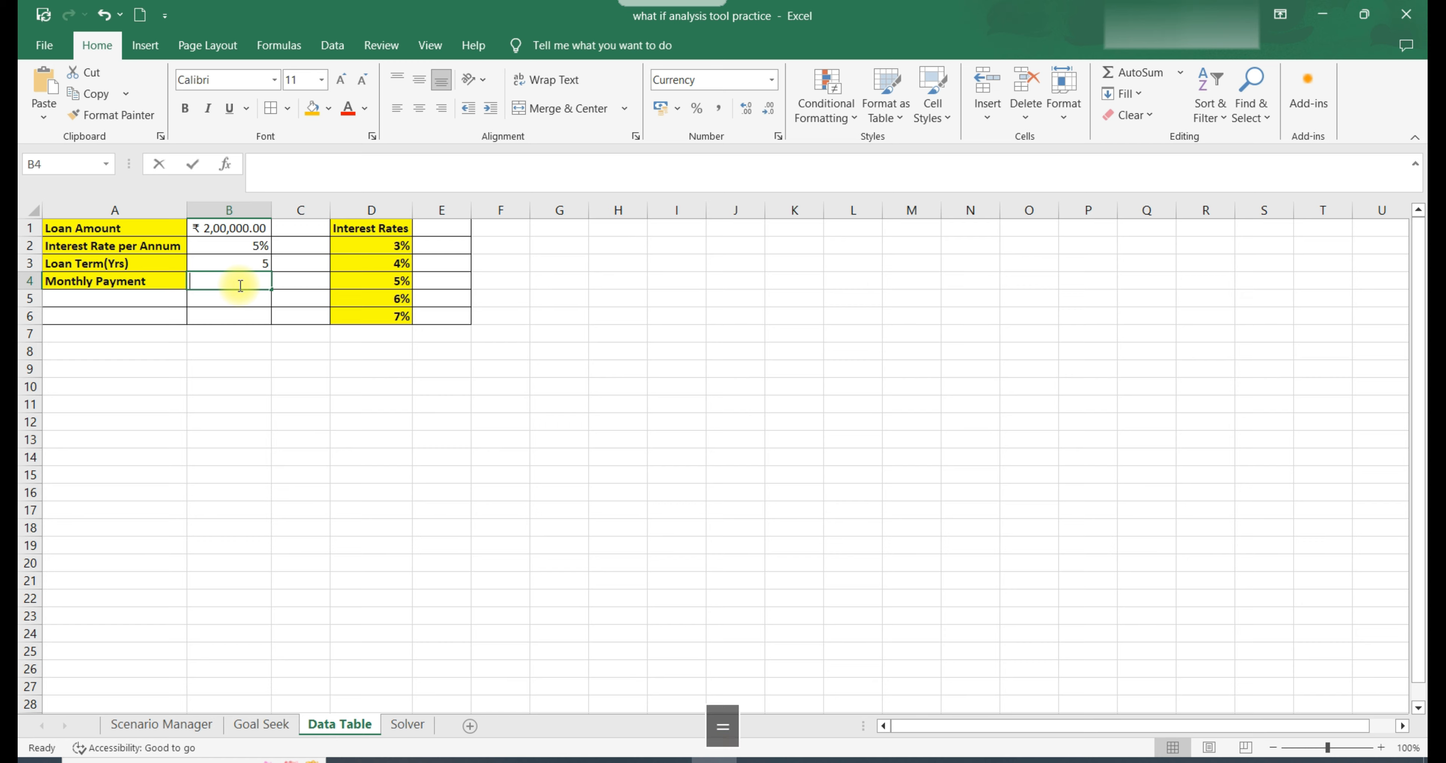
text(PMT)
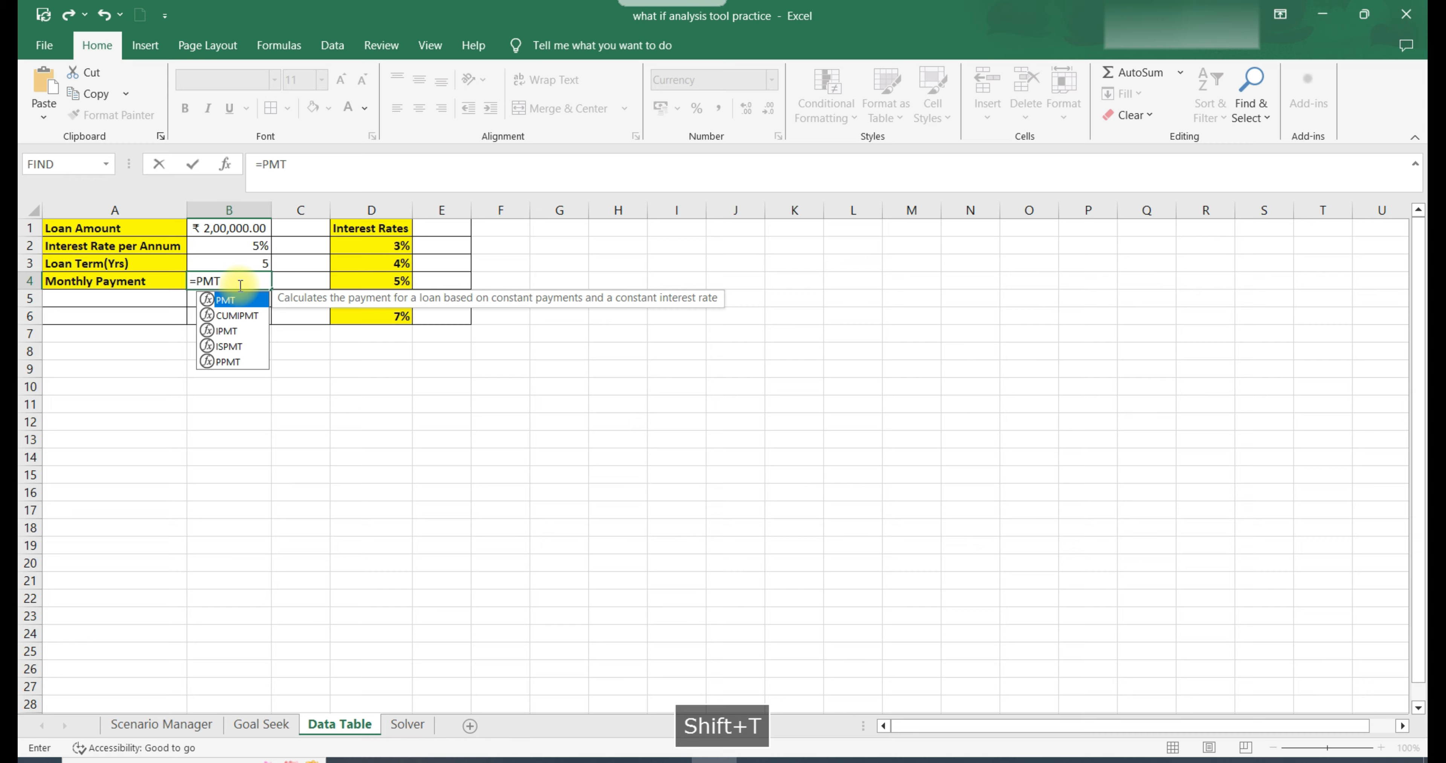
key(Tab)
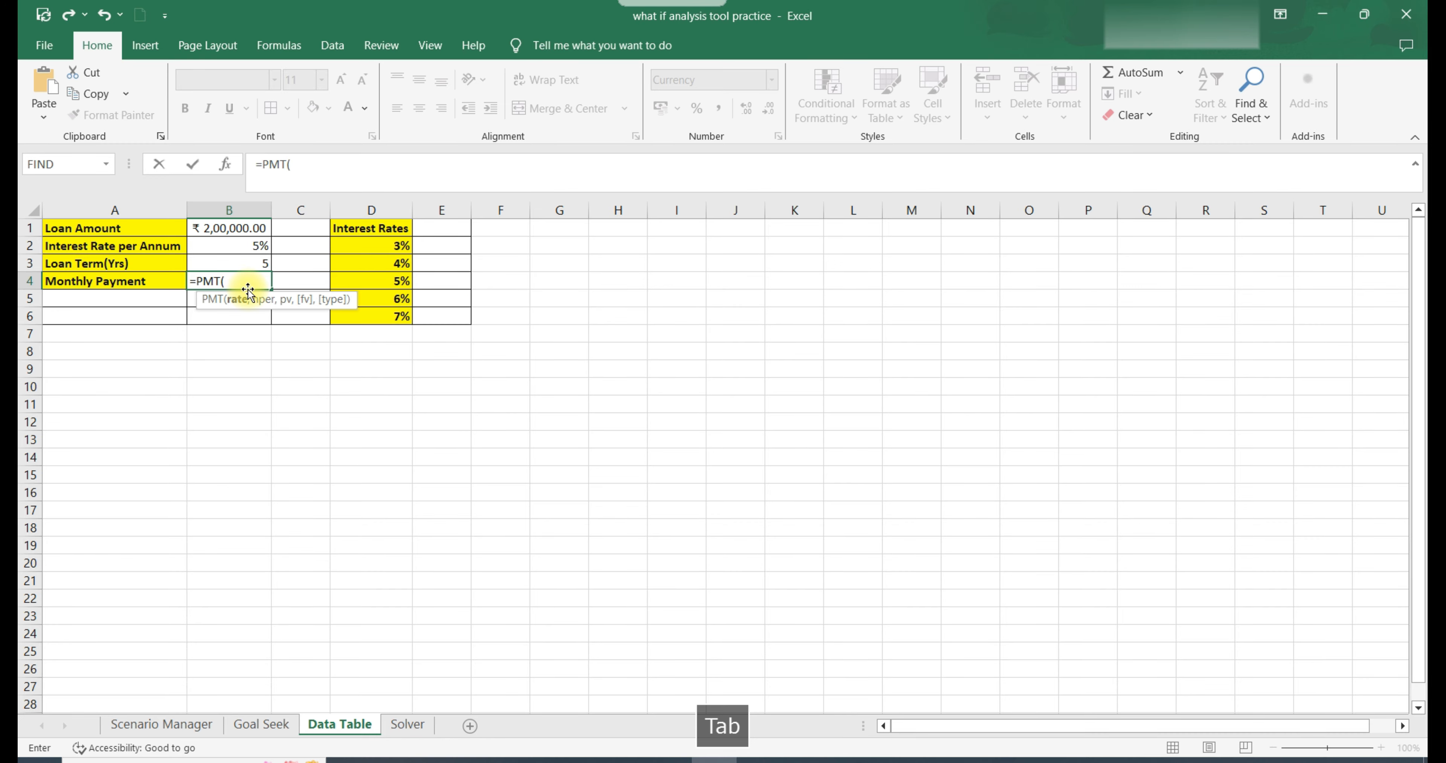
click(225, 164)
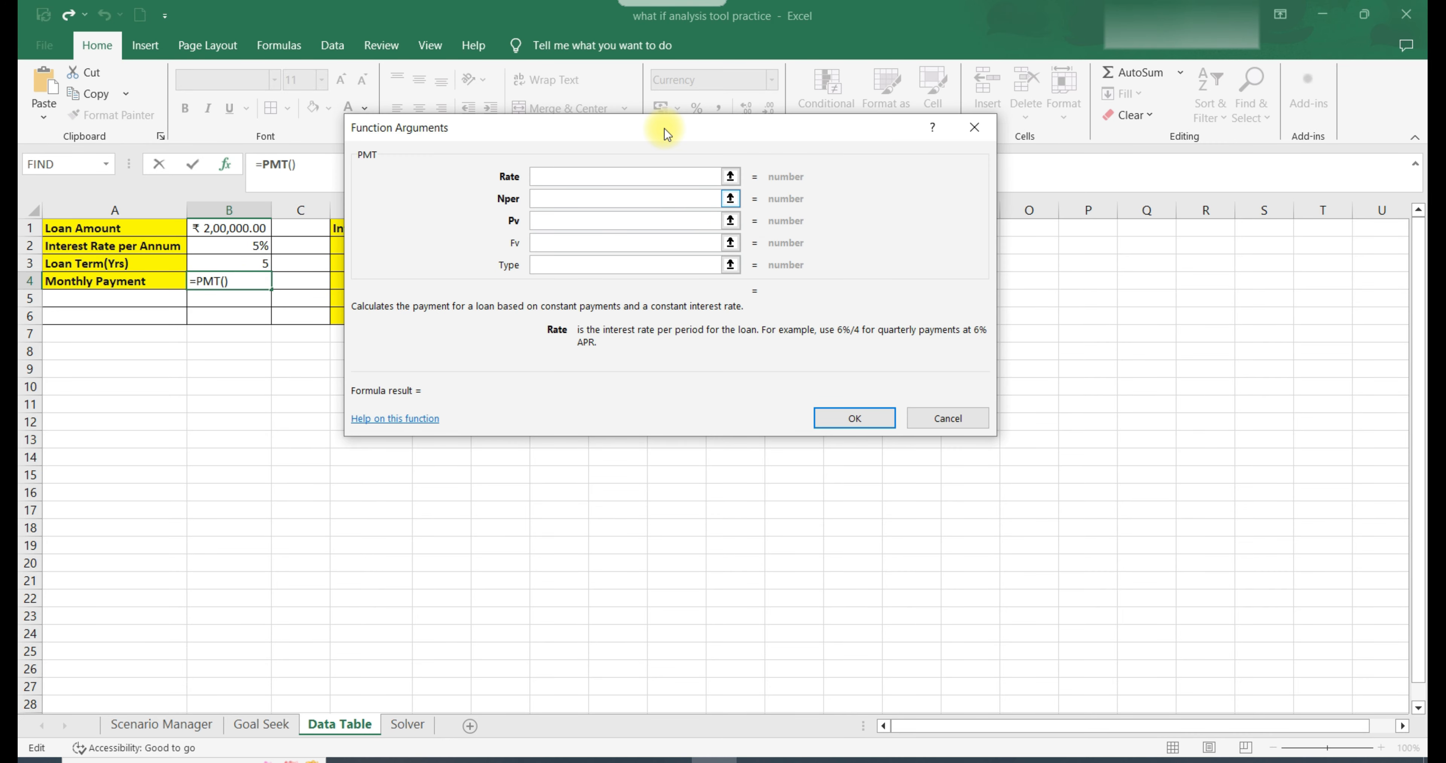
drag(667, 134, 898, 237)
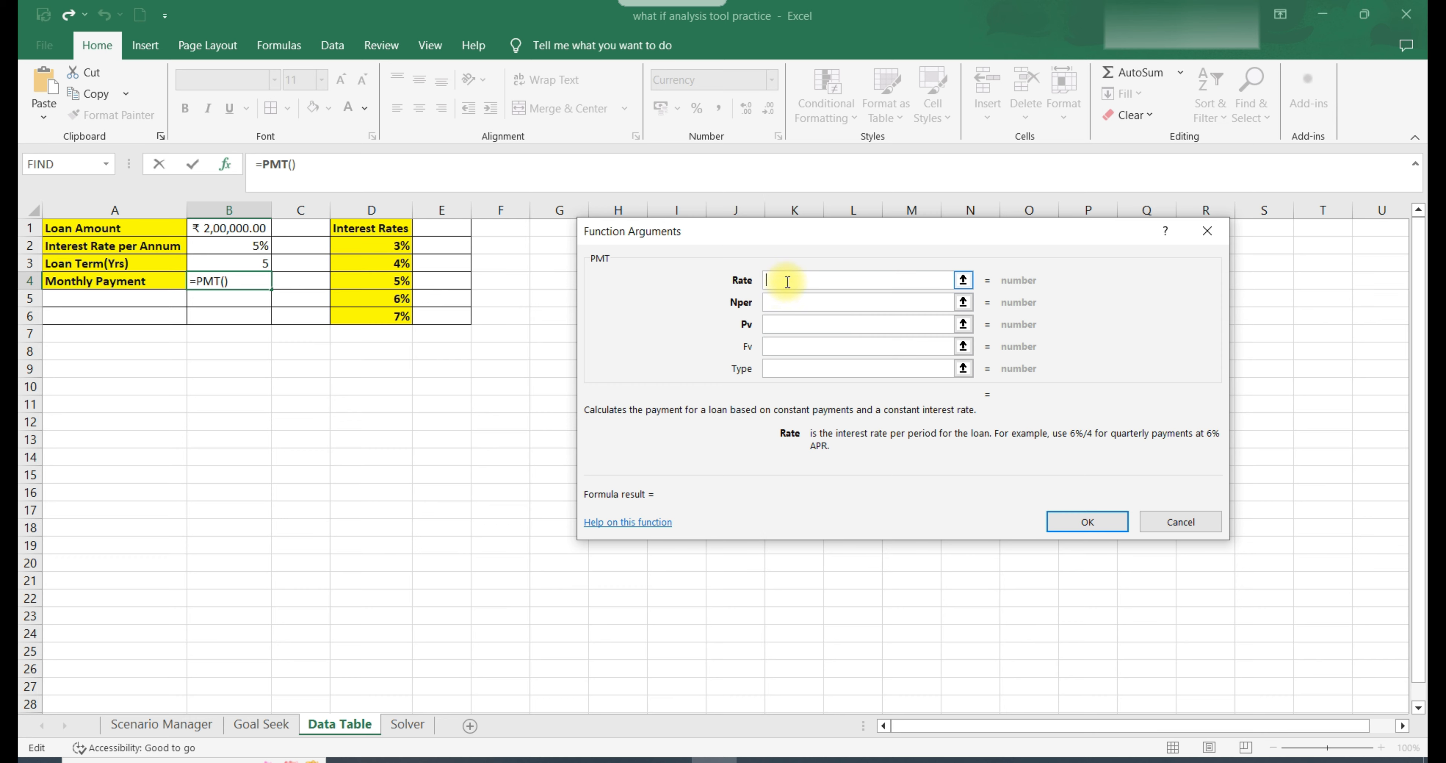
click(234, 251)
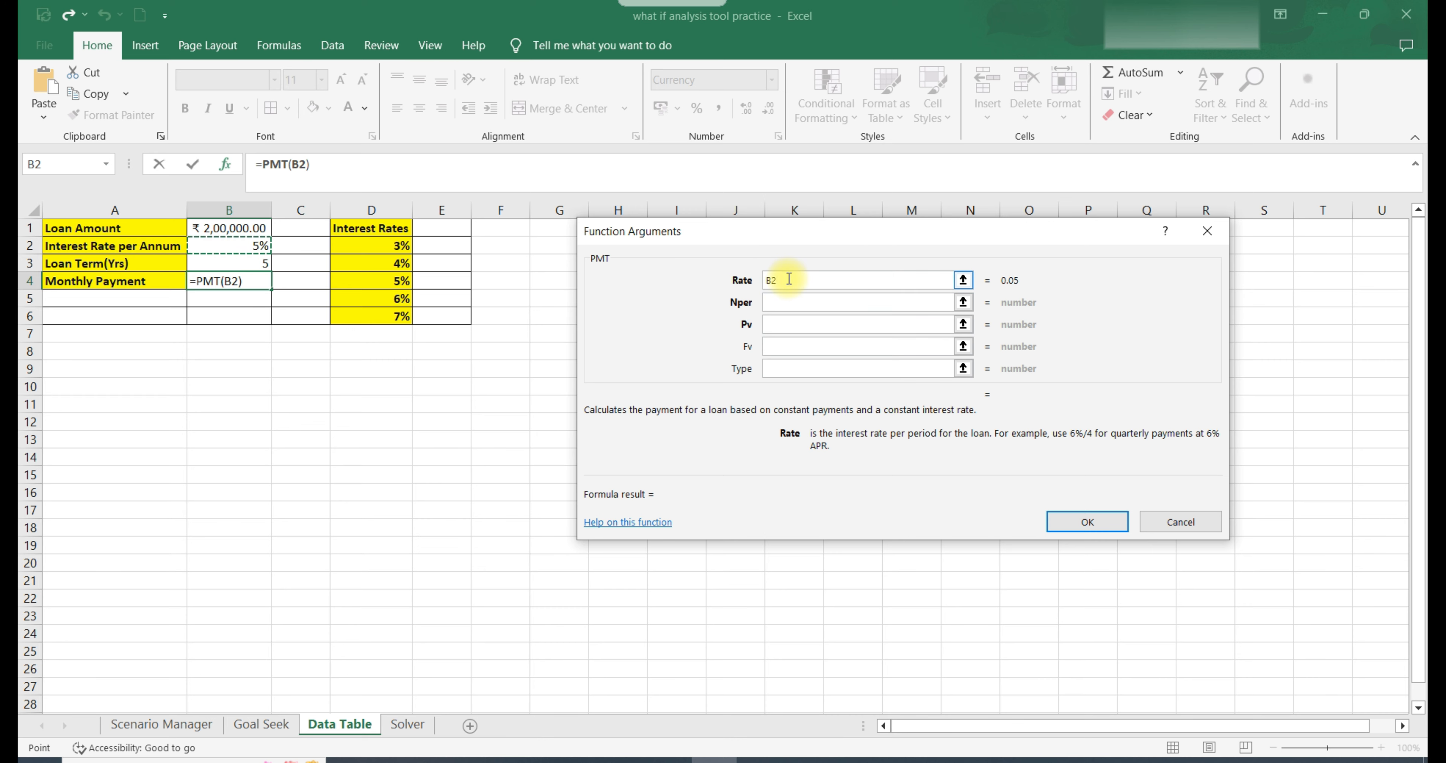
text(/12)
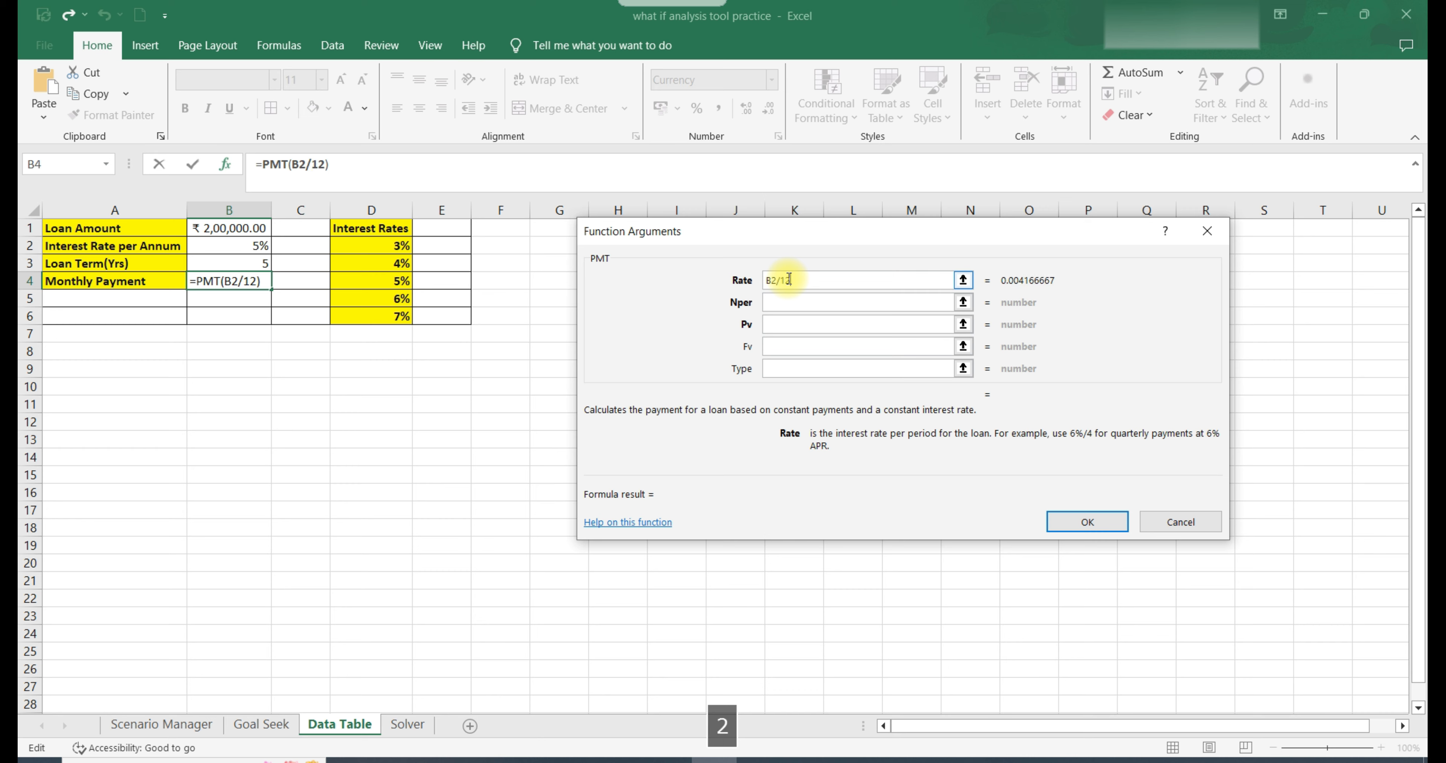
Step: Complete the Monthly Payment function with Nper B3*12 and Pv -B1, and enter it in the cell
click(828, 302)
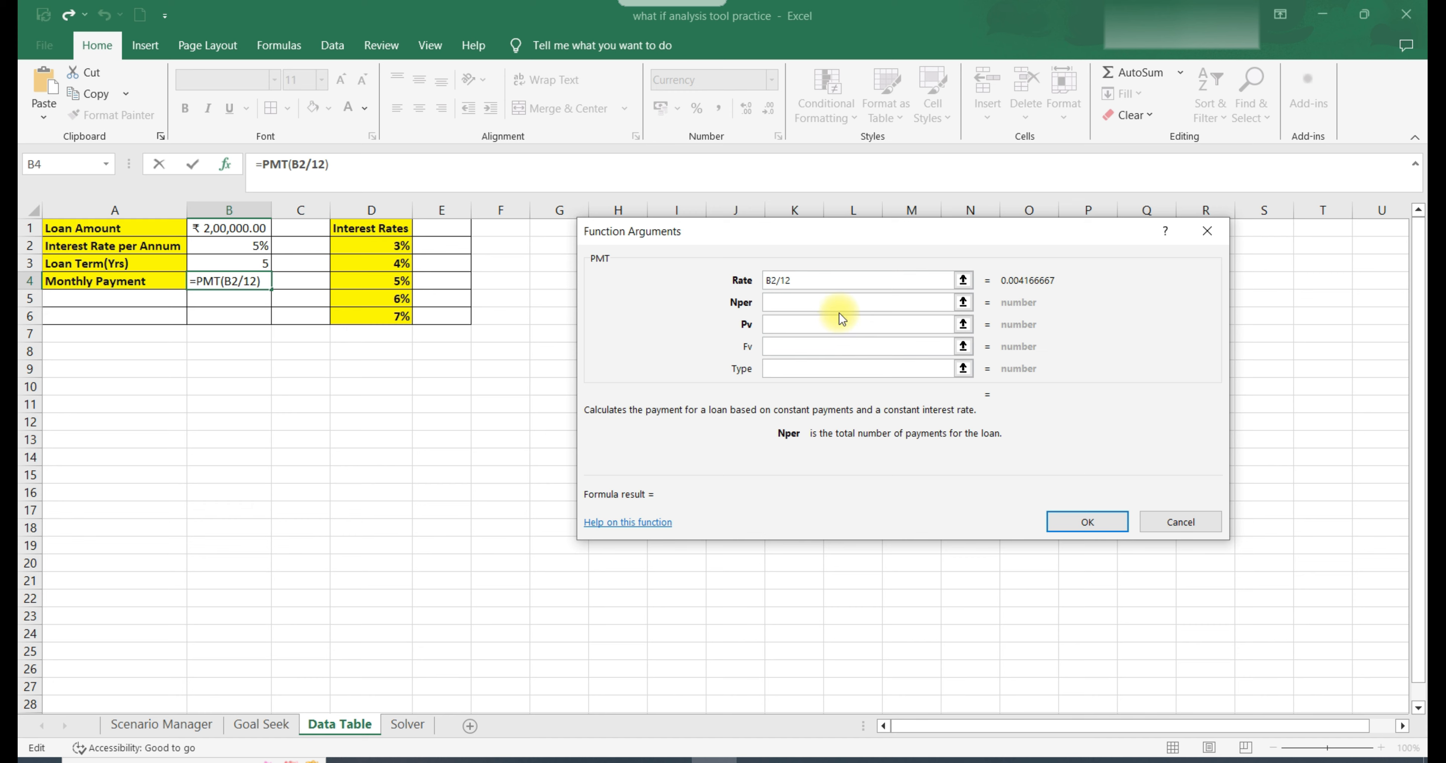
click(222, 263)
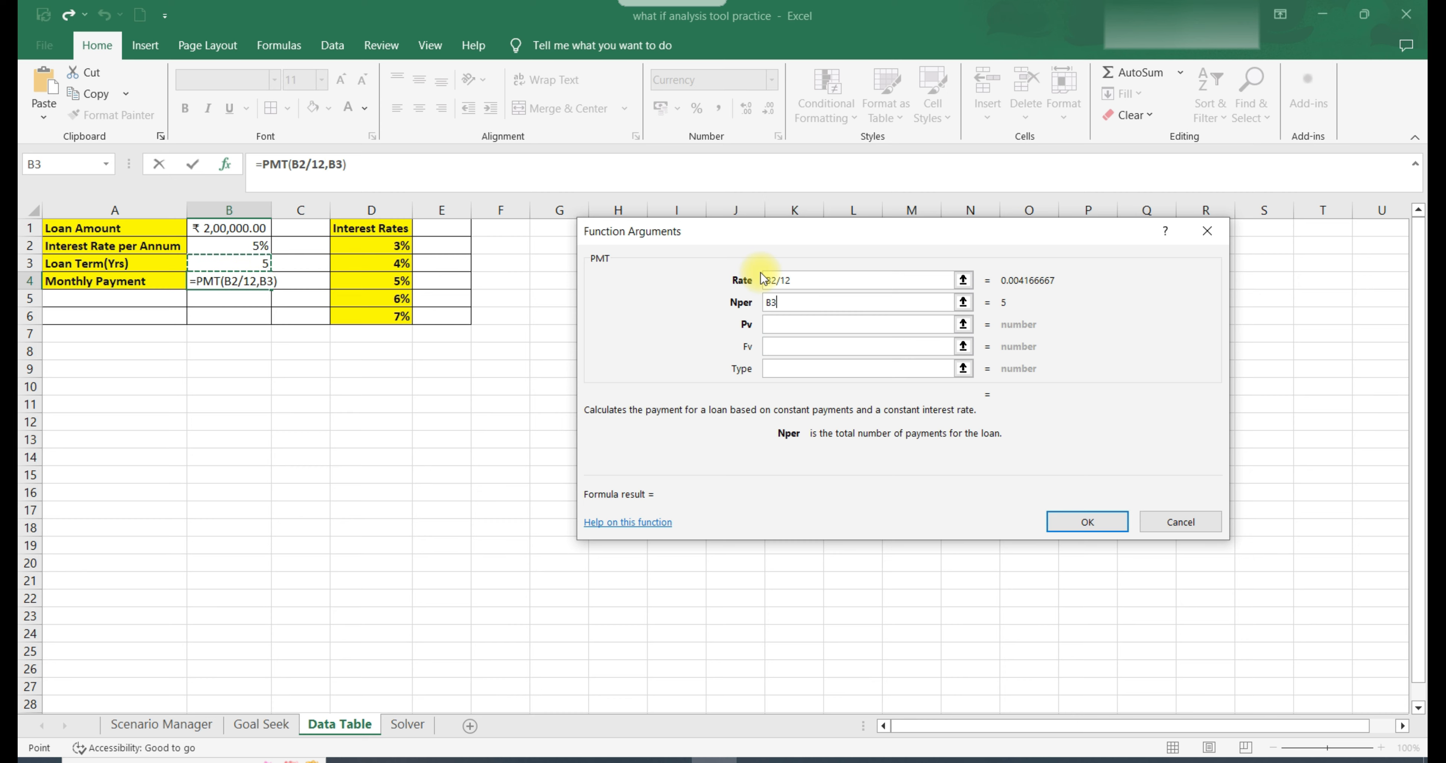
text(*12)
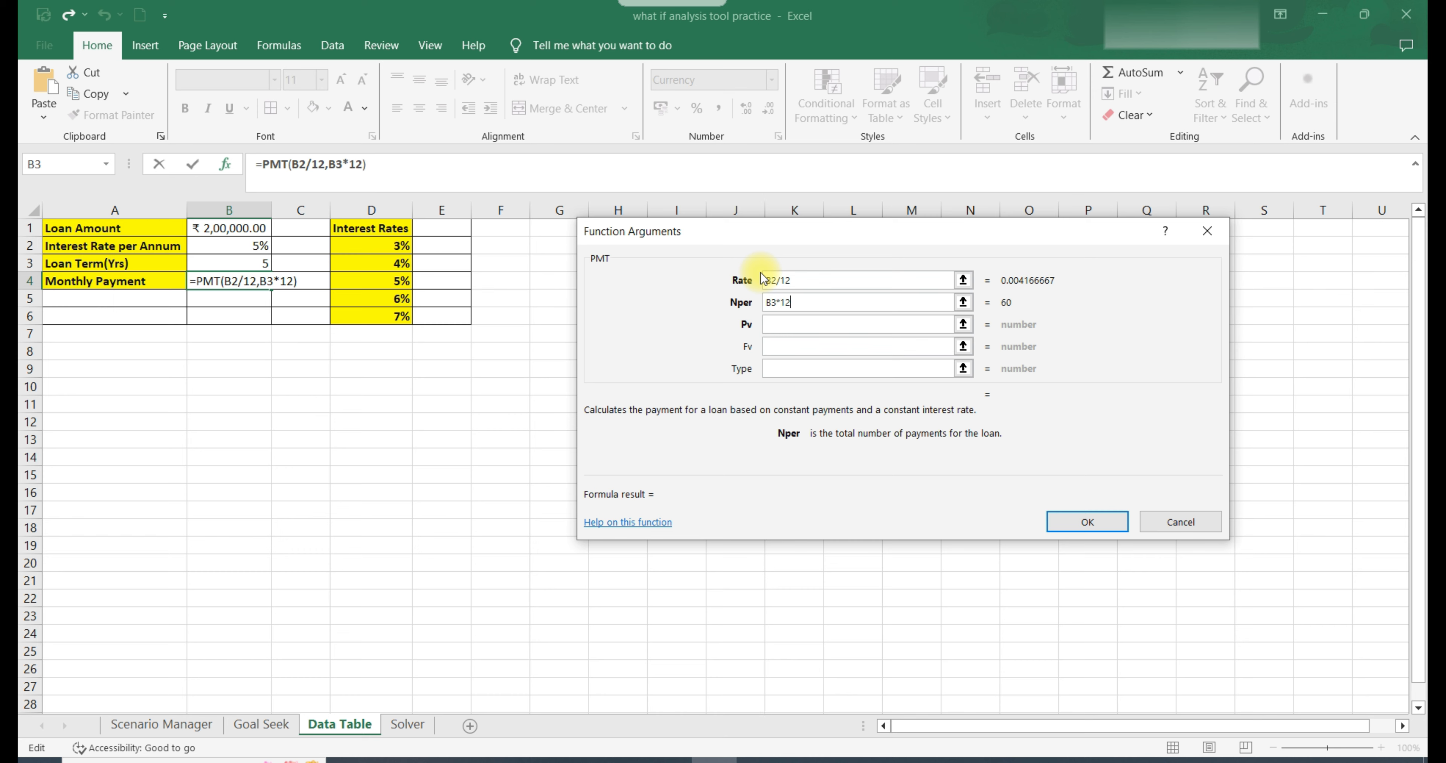
click(819, 325)
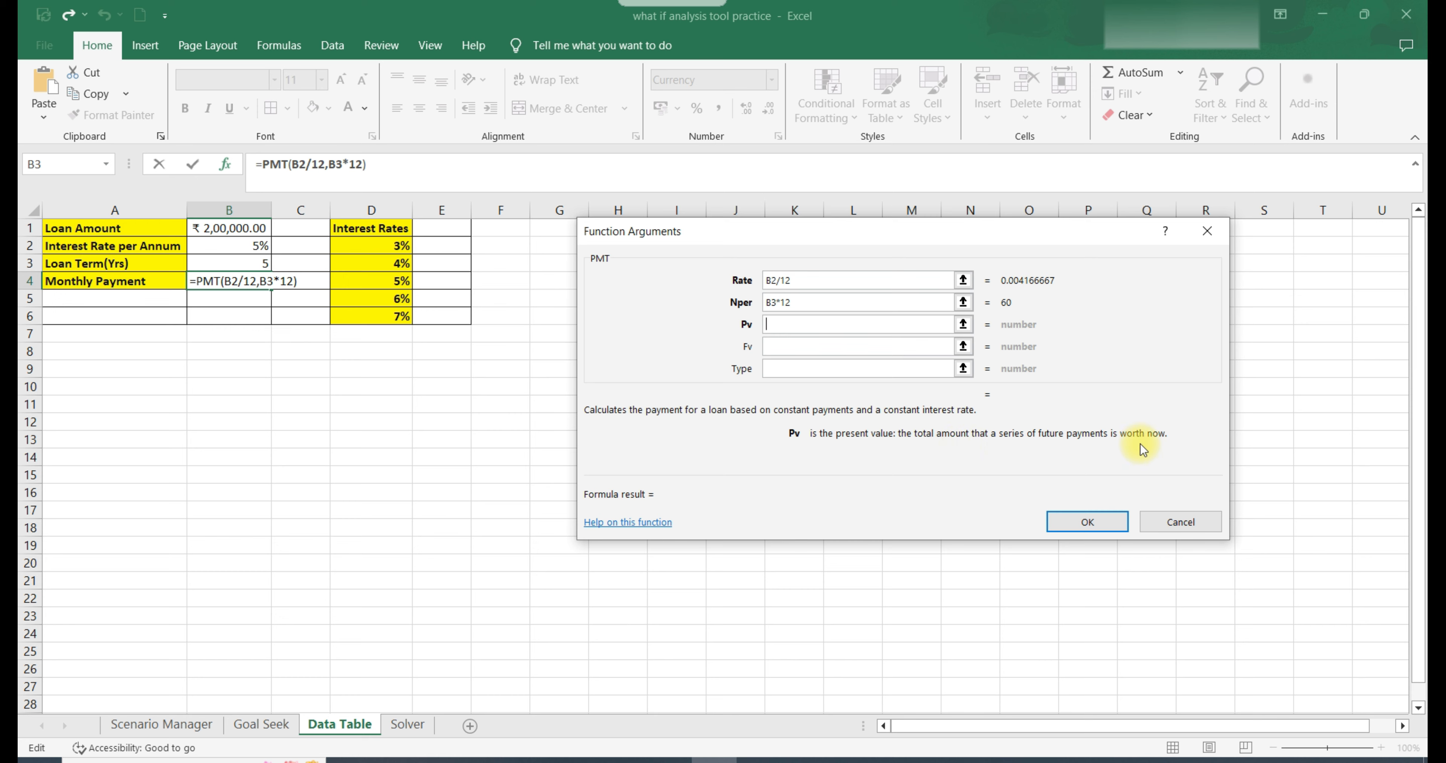
text(-)
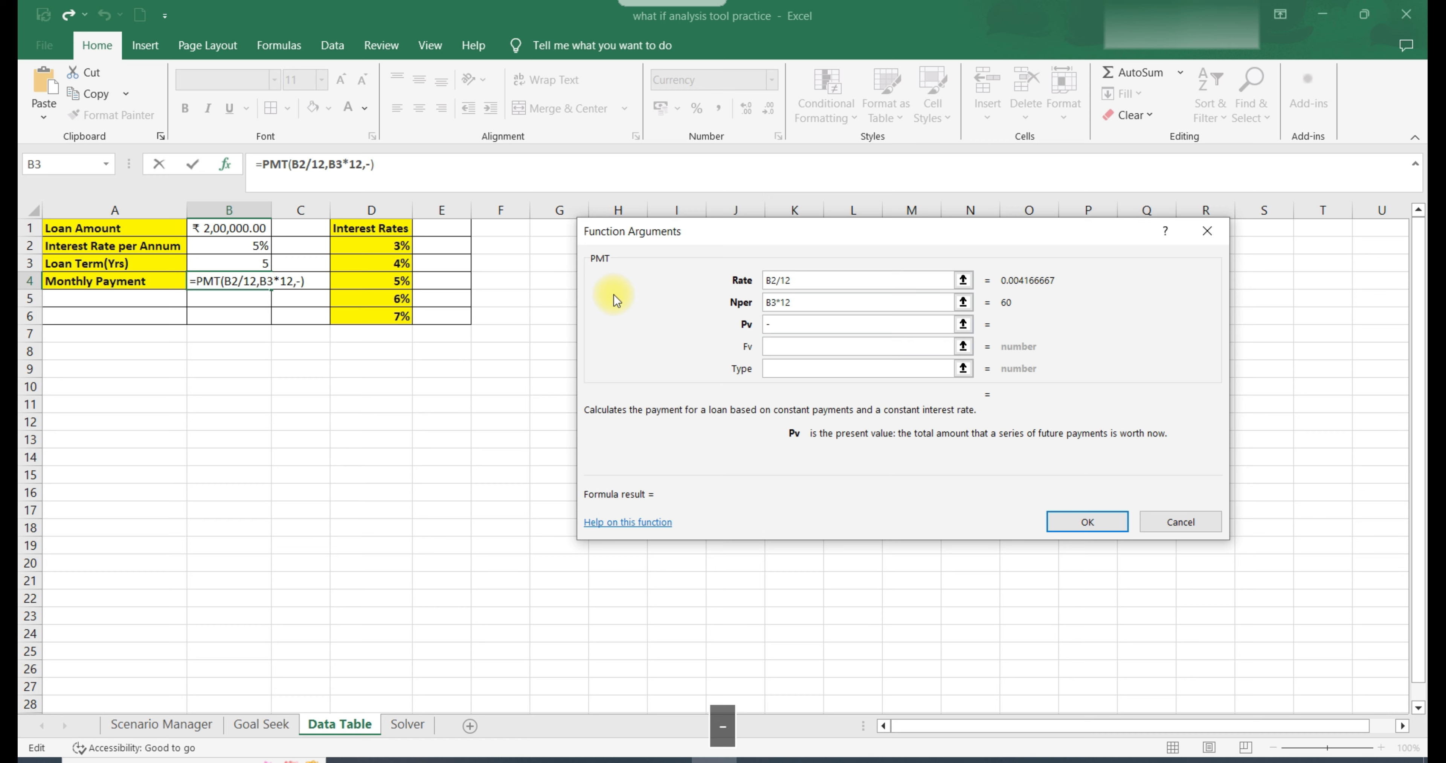
click(232, 233)
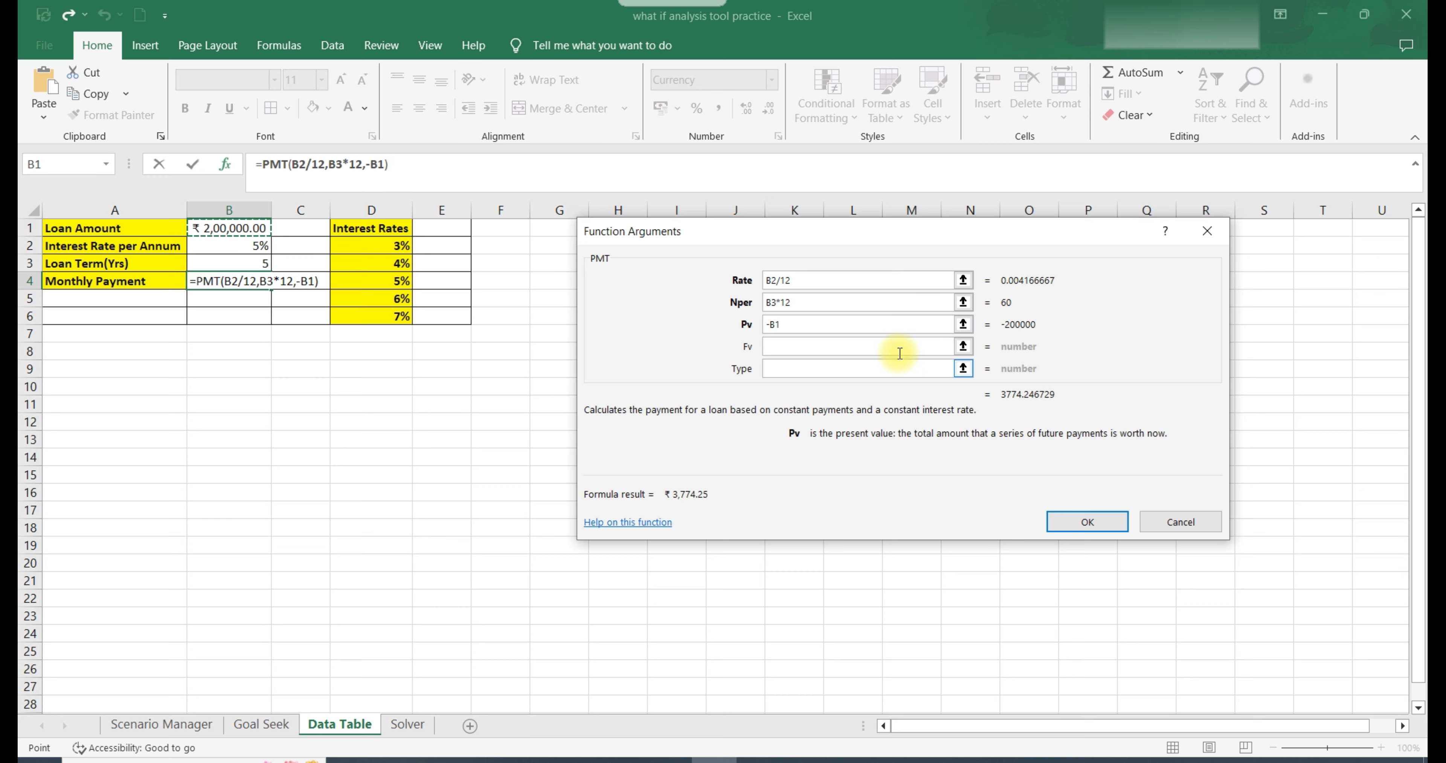
click(784, 328)
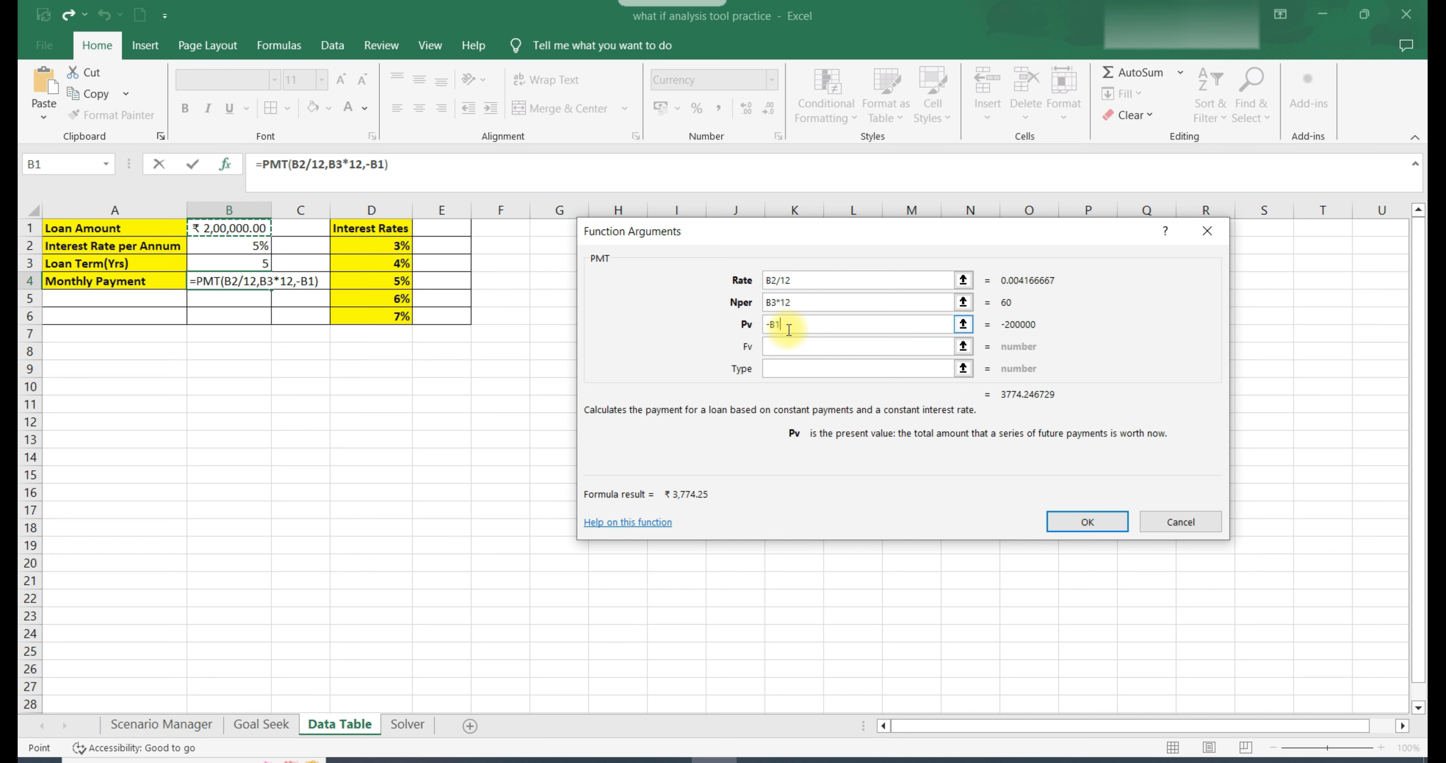
click(1069, 526)
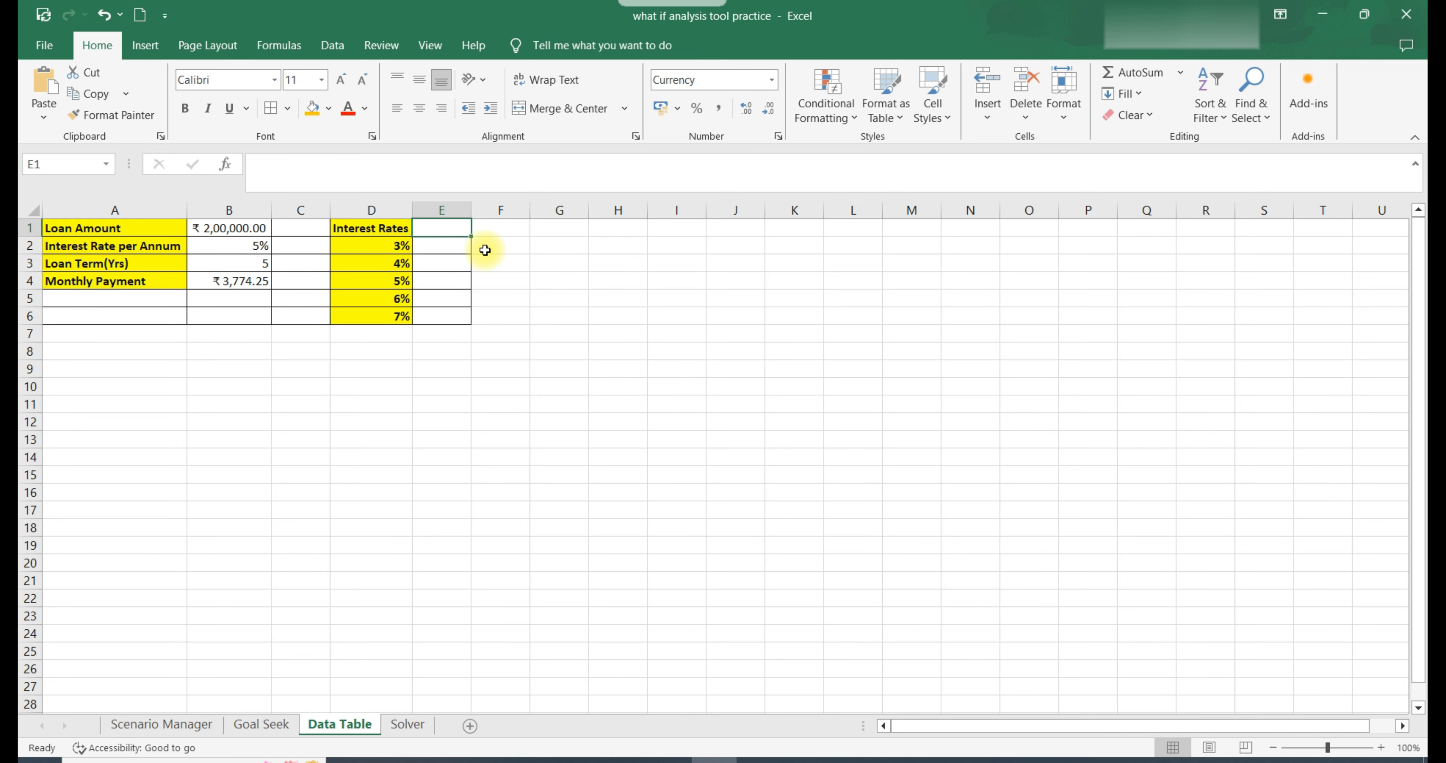
Step: Go through the interest rates listed in D2:D6 and select the empty cell E1 beside the Interest Rates heading
click(390, 246)
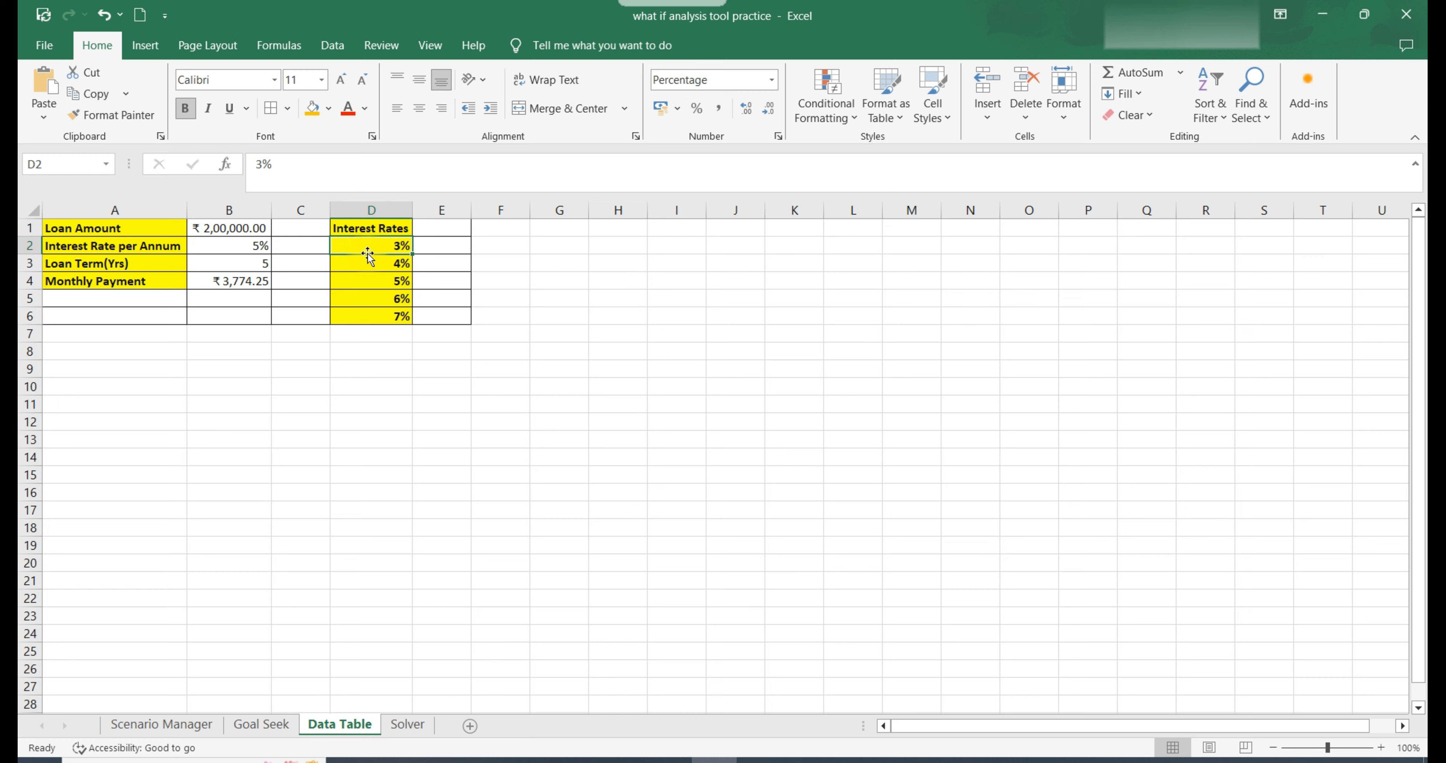
click(373, 264)
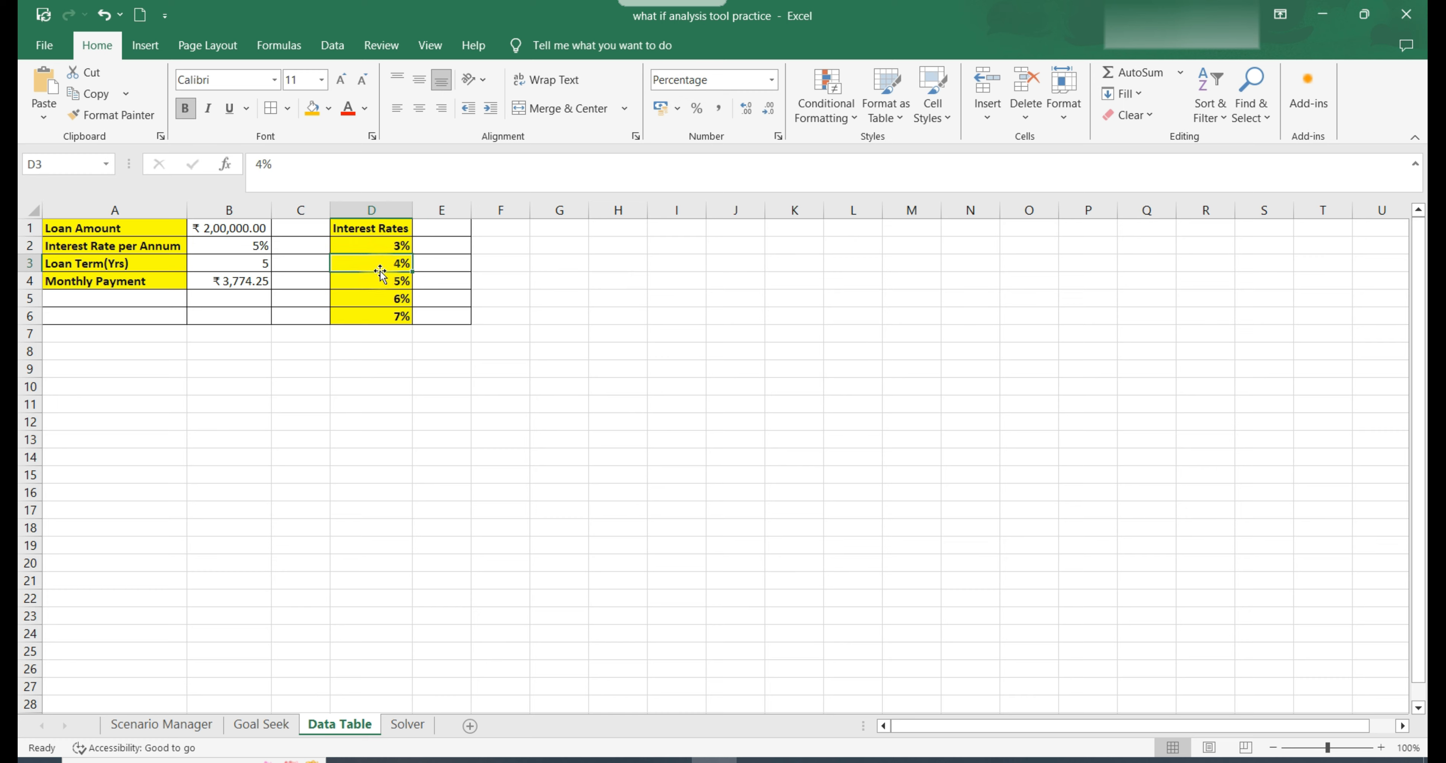
click(383, 279)
click(384, 297)
click(384, 316)
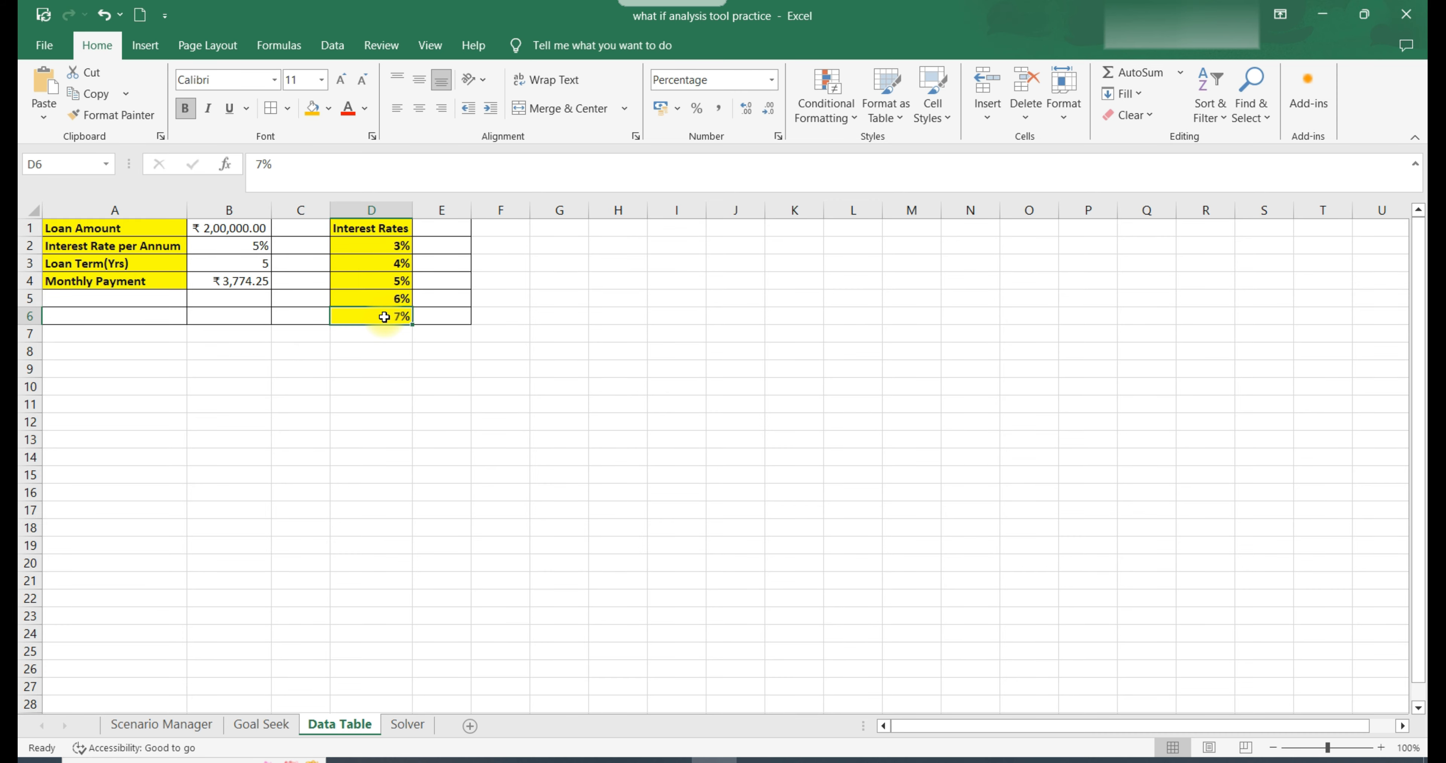
click(457, 230)
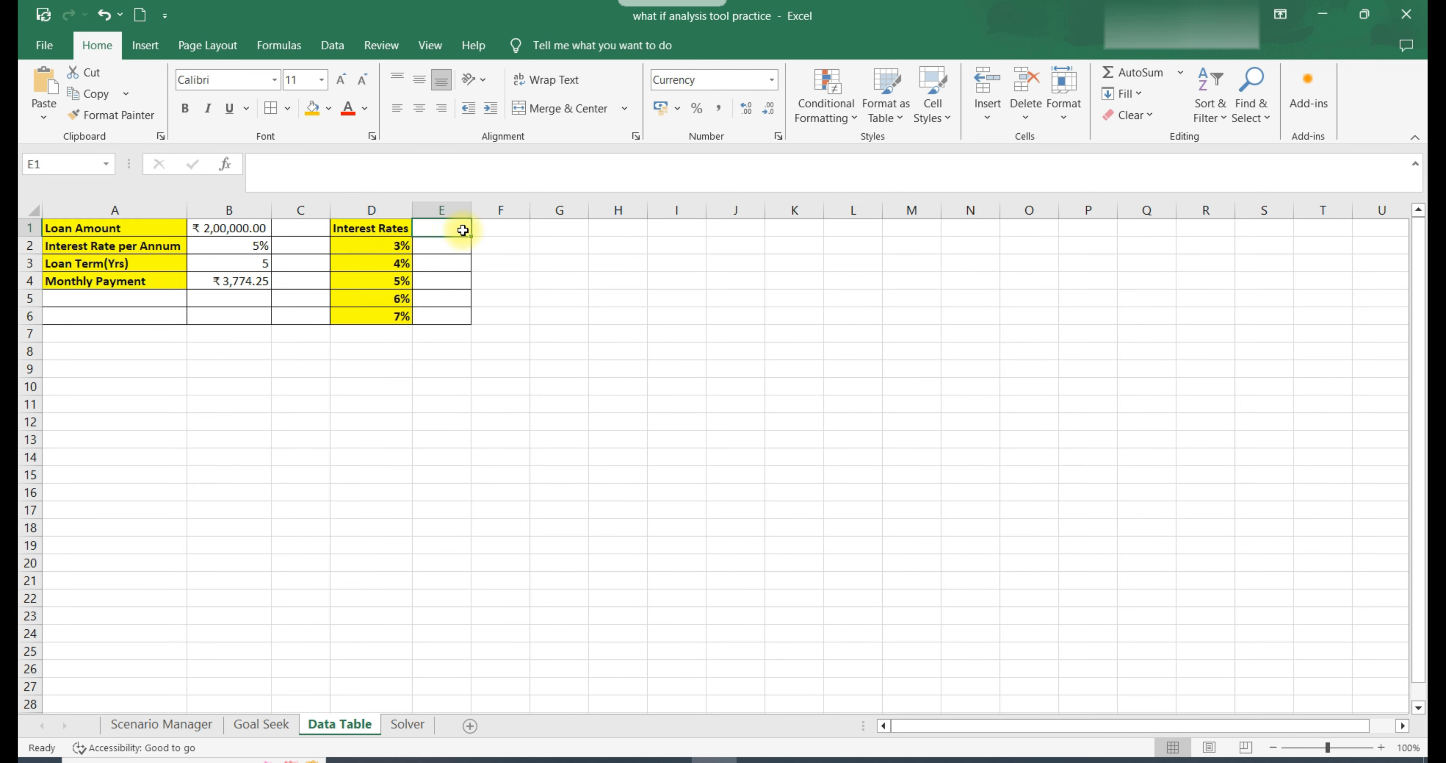
Step: Link cell E1 beside the Interest Rates heading to the Monthly Payment with =B4
text(=)
key(Left)
key(Left)
key(Left)
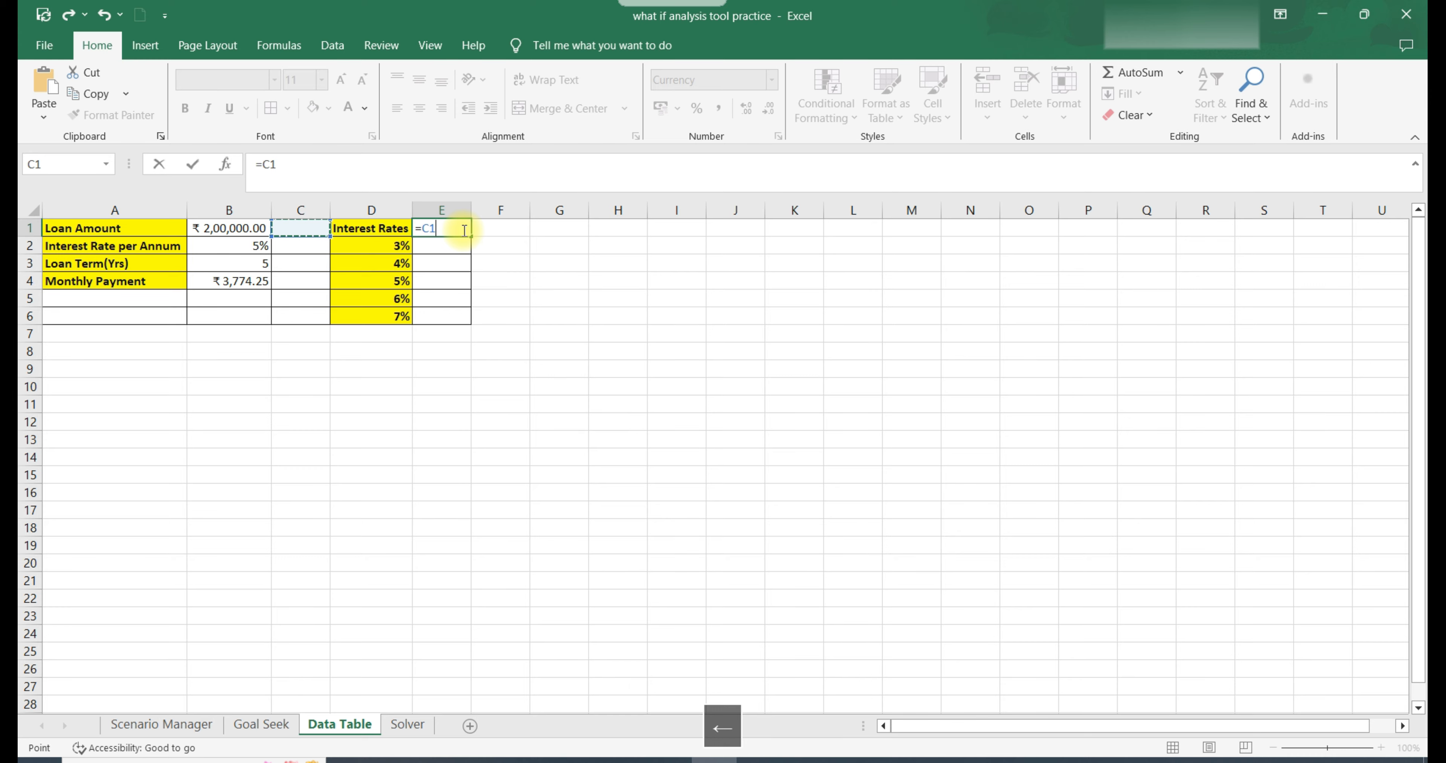
key(Down)
key(Down)
key(Down)
key(Return)
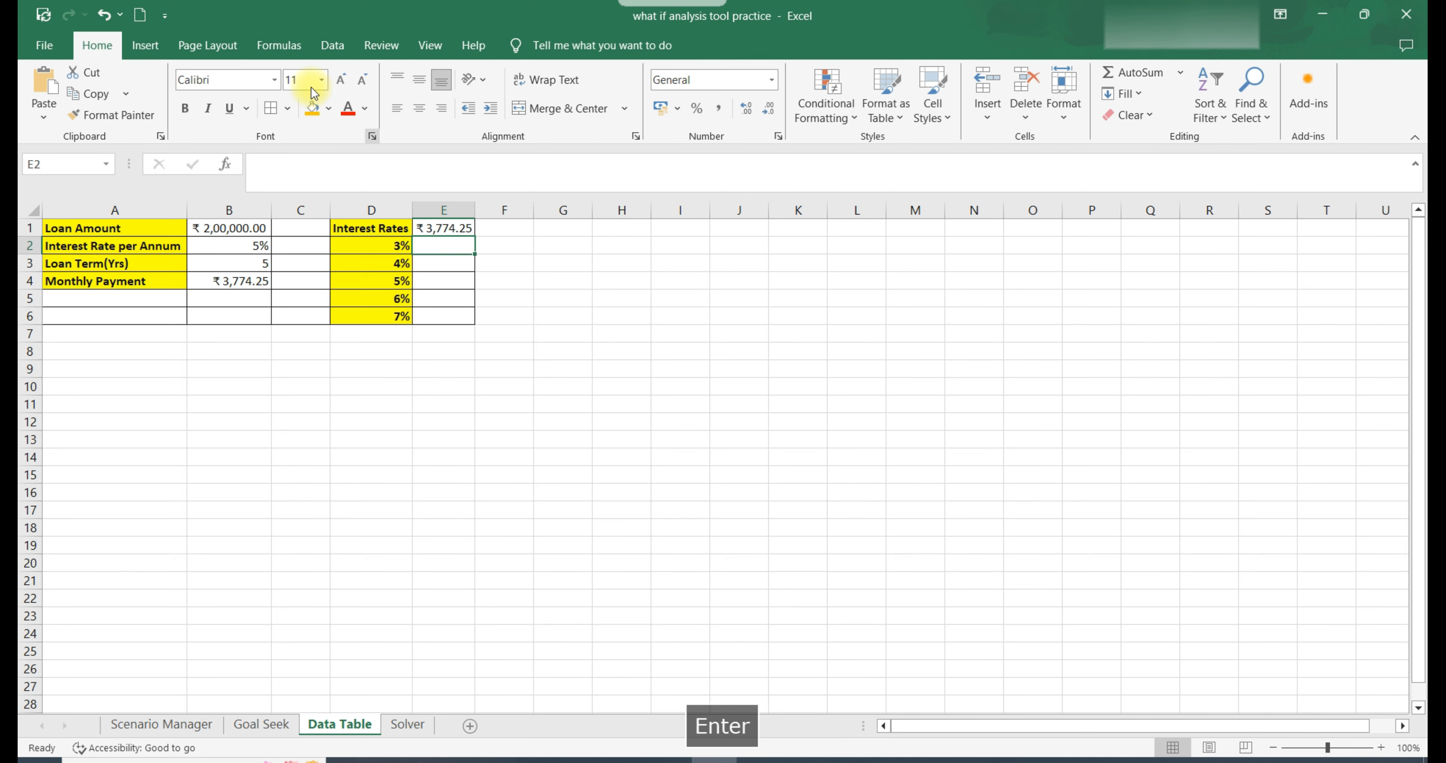
click(458, 227)
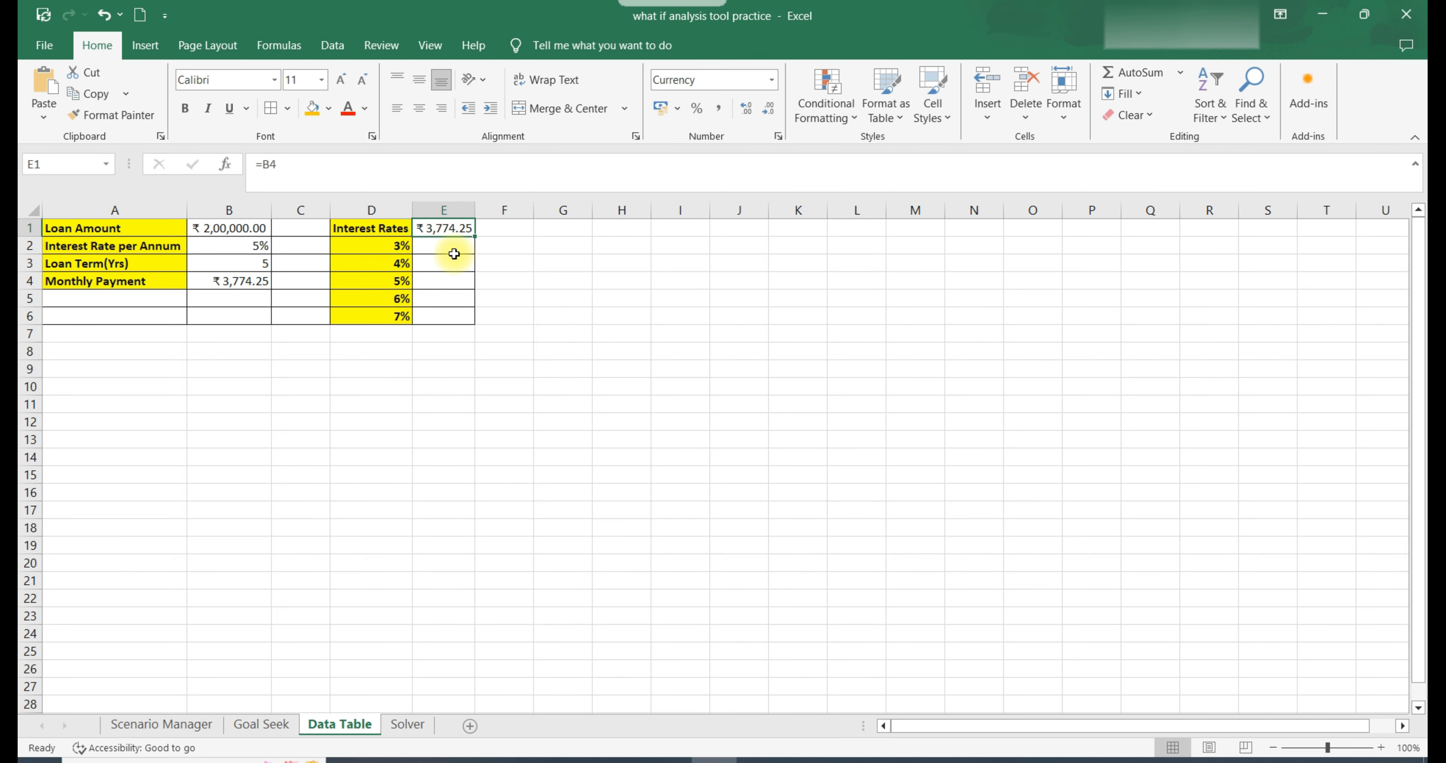
Step: Create a what-if data table over D1:E6 with B2 as the column input cell and no row input cell
click(400, 230)
drag(409, 252, 458, 316)
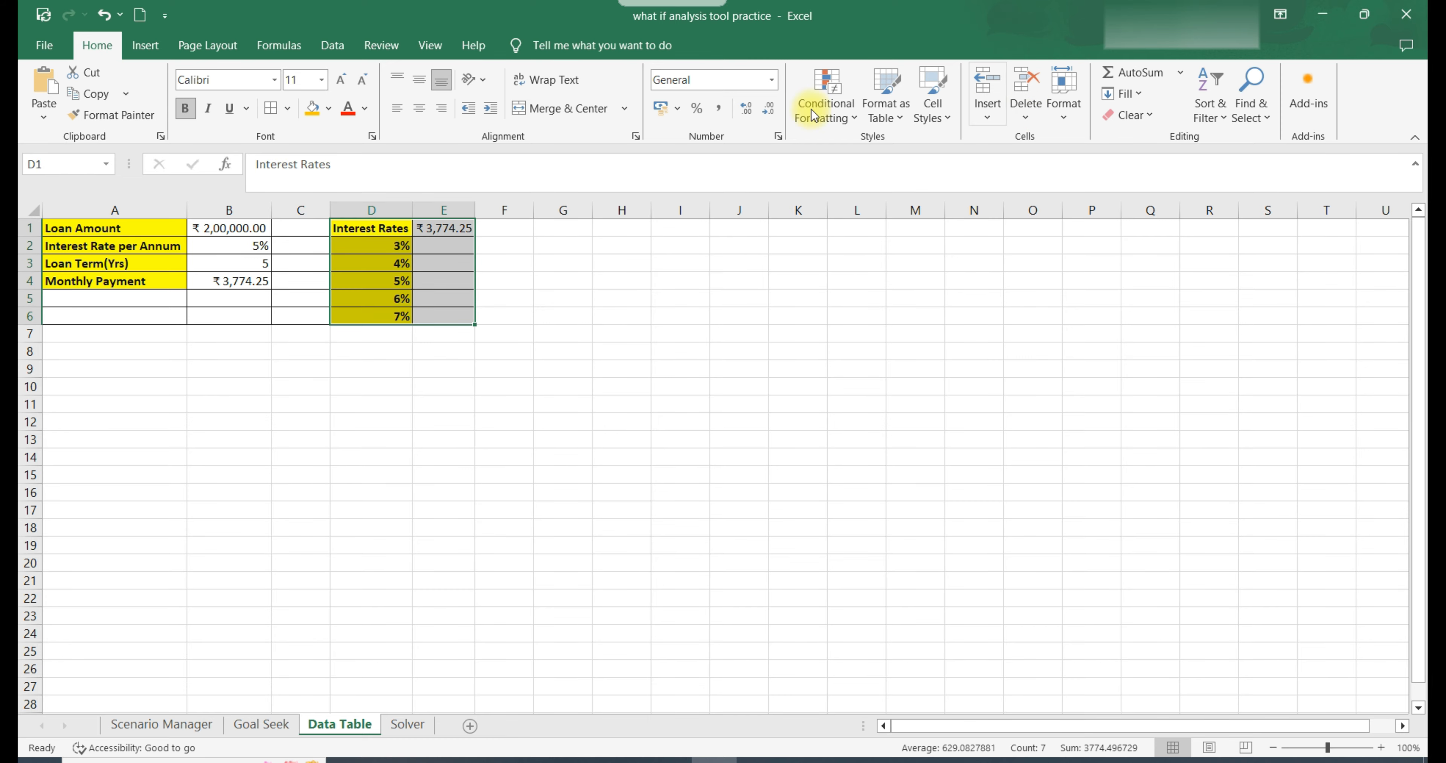
click(340, 55)
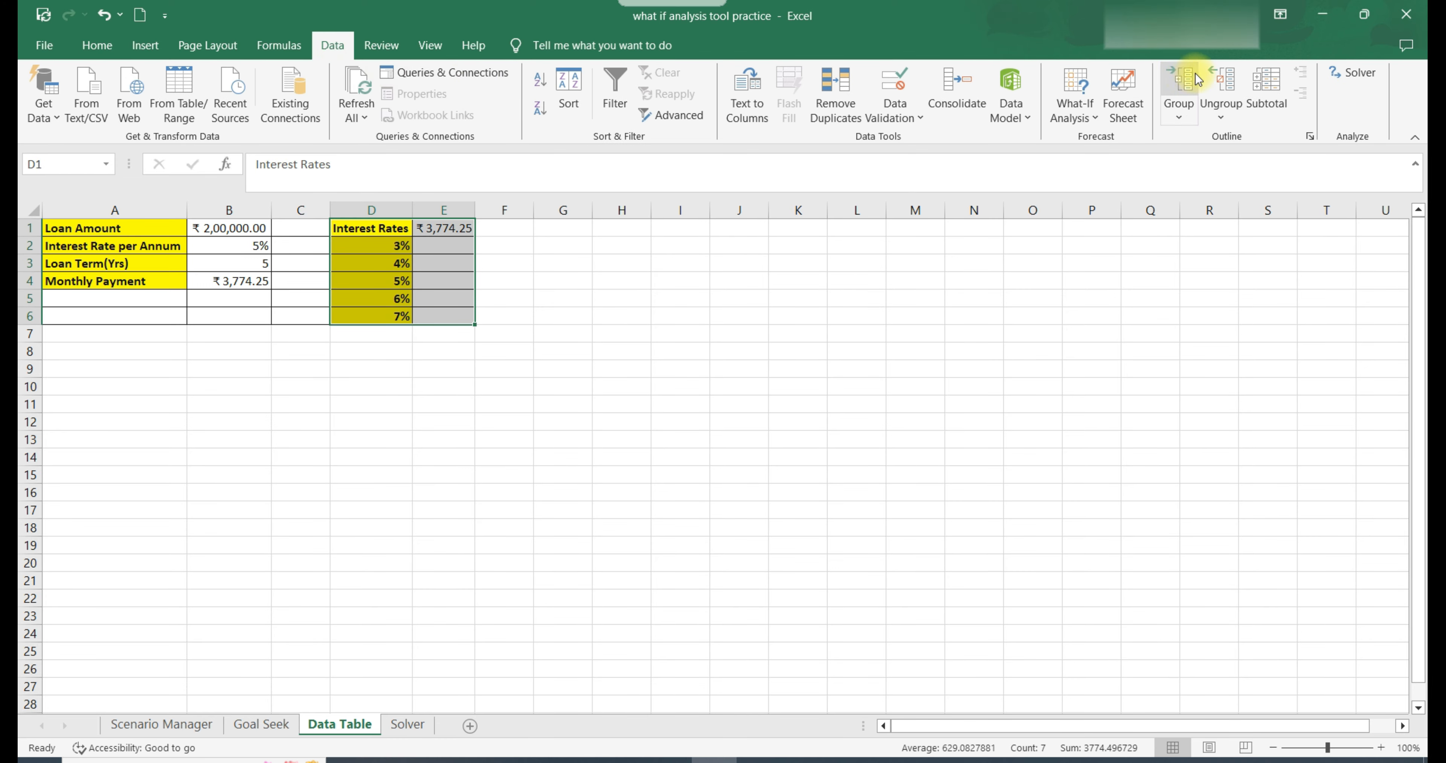
click(1081, 119)
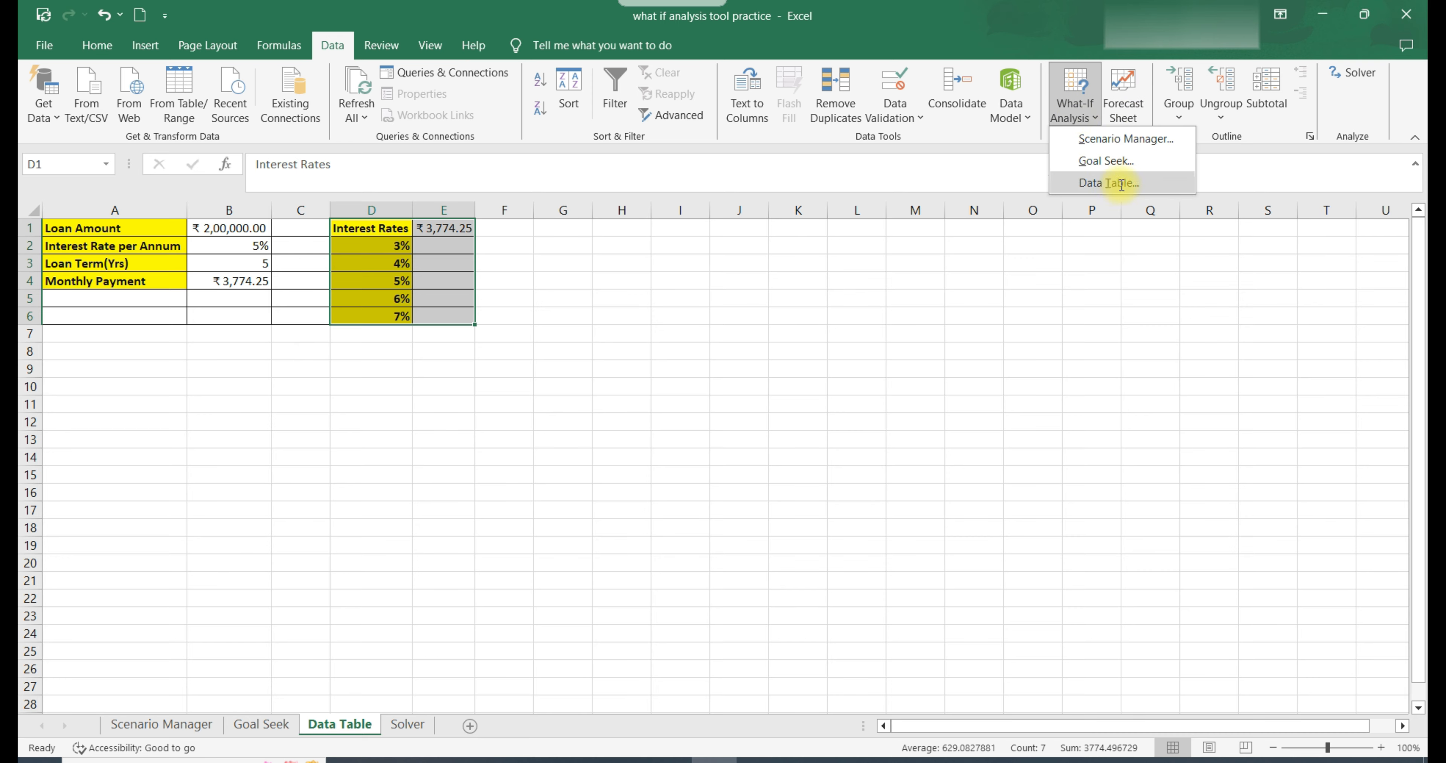
click(1120, 185)
drag(900, 334, 757, 222)
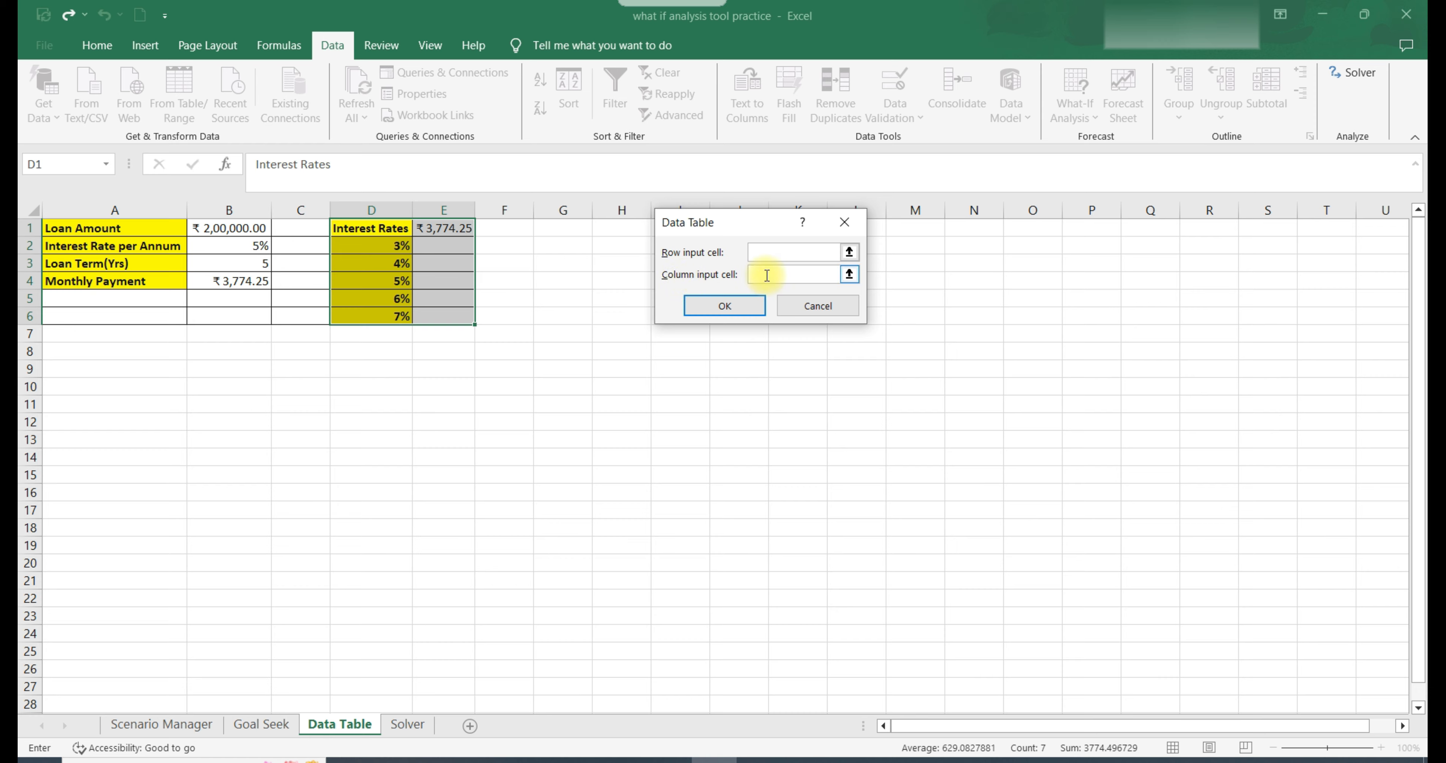
click(252, 248)
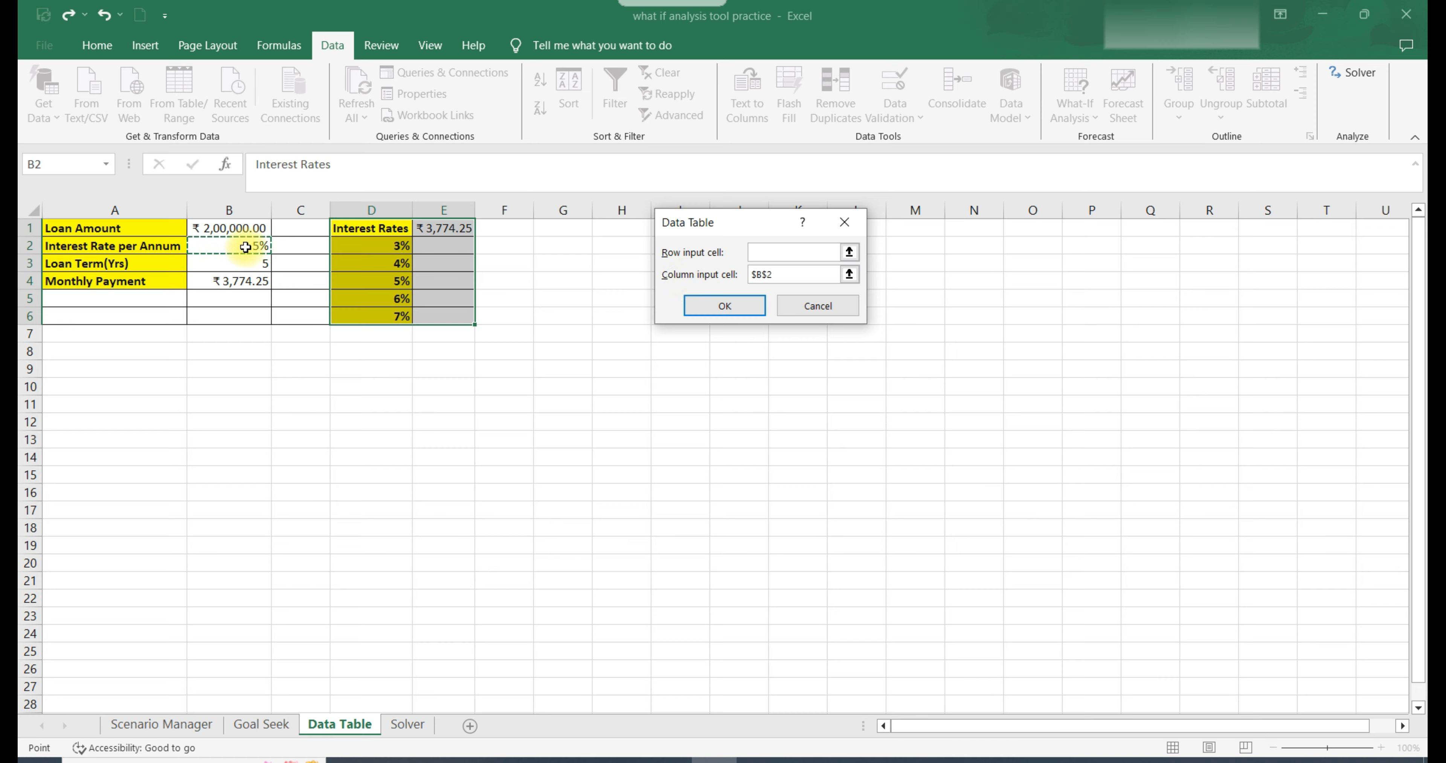
click(710, 310)
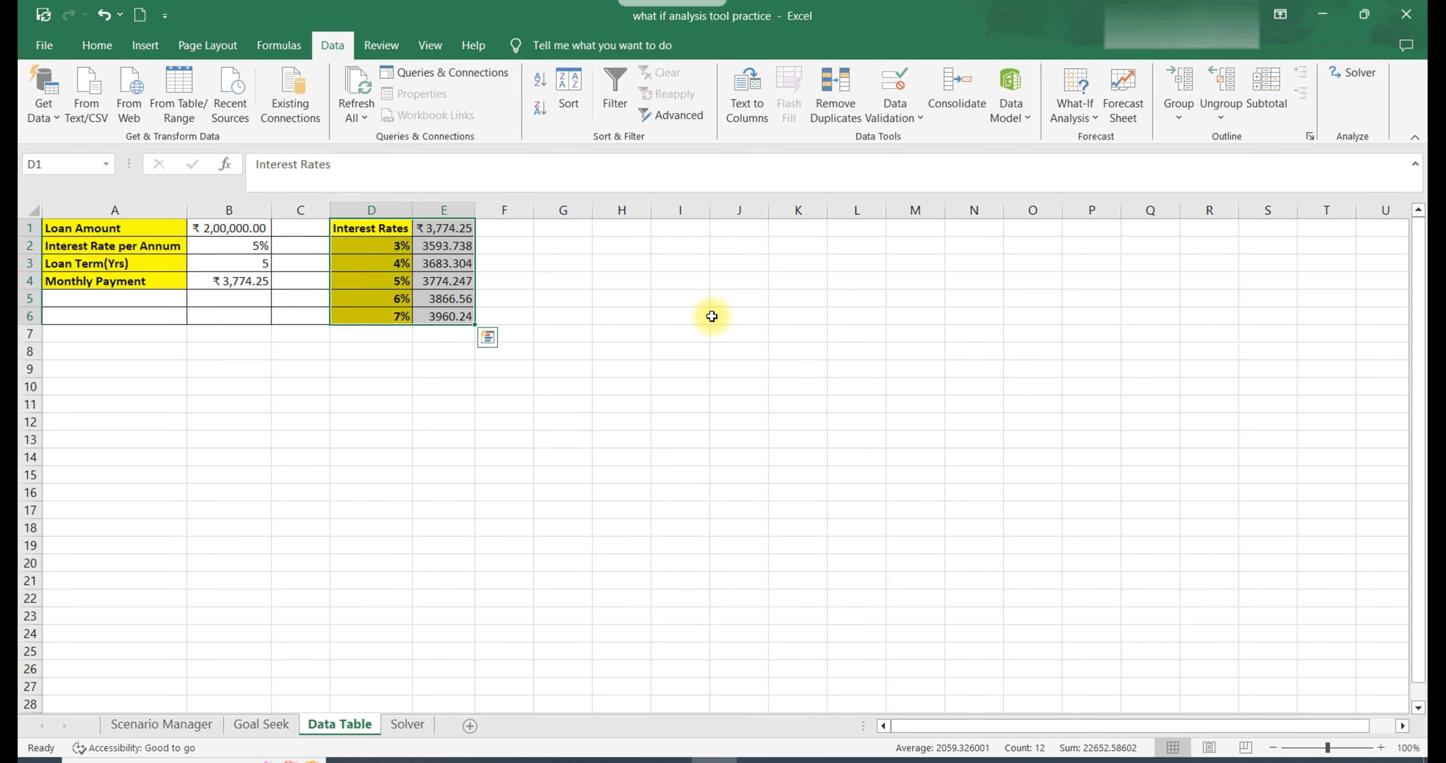
click(710, 311)
Step: Apply the rupee (₹) Accounting format to the calculated payments in E2:E6
drag(442, 247, 443, 316)
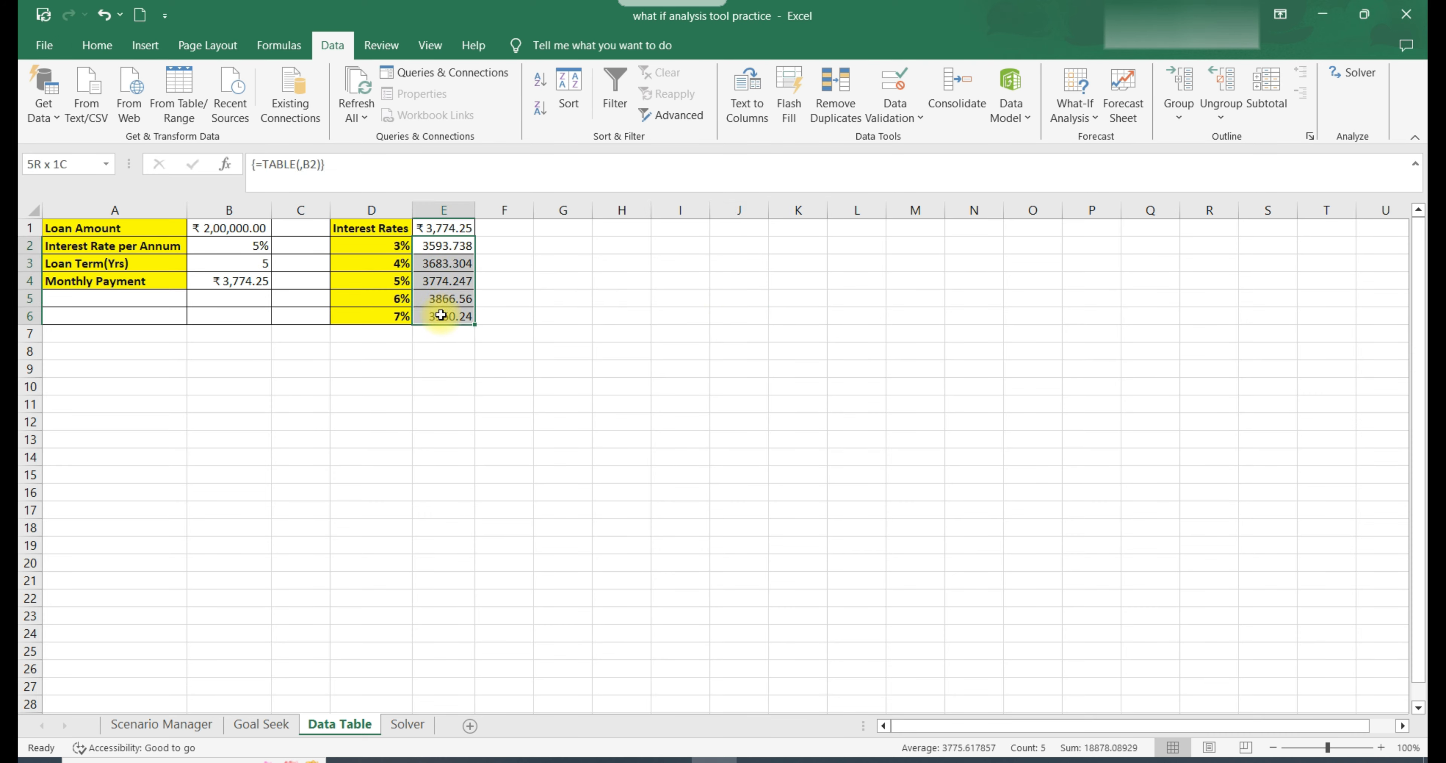
click(97, 45)
click(661, 108)
click(607, 335)
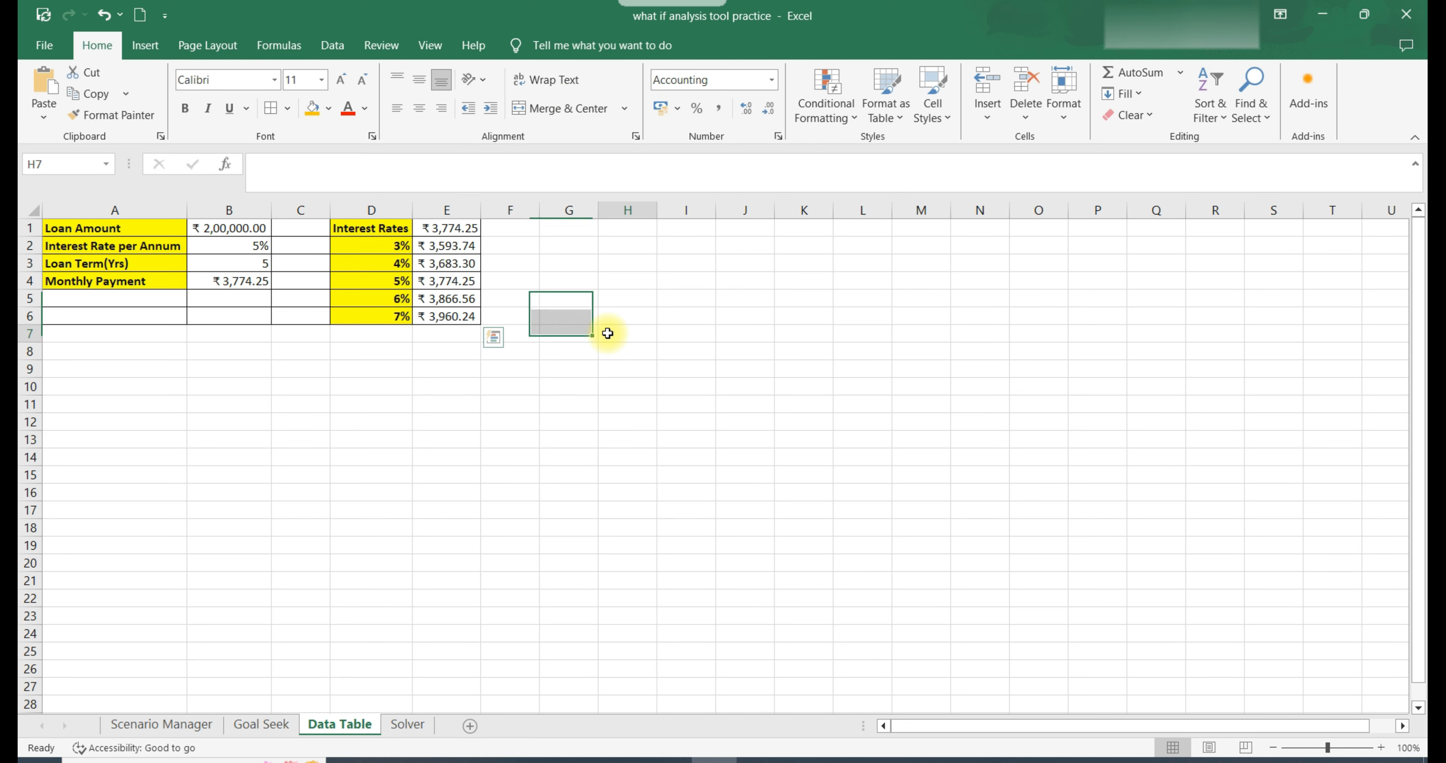
Step: Examine the monthly payments in column E against the interest rates and the loan inputs
click(446, 250)
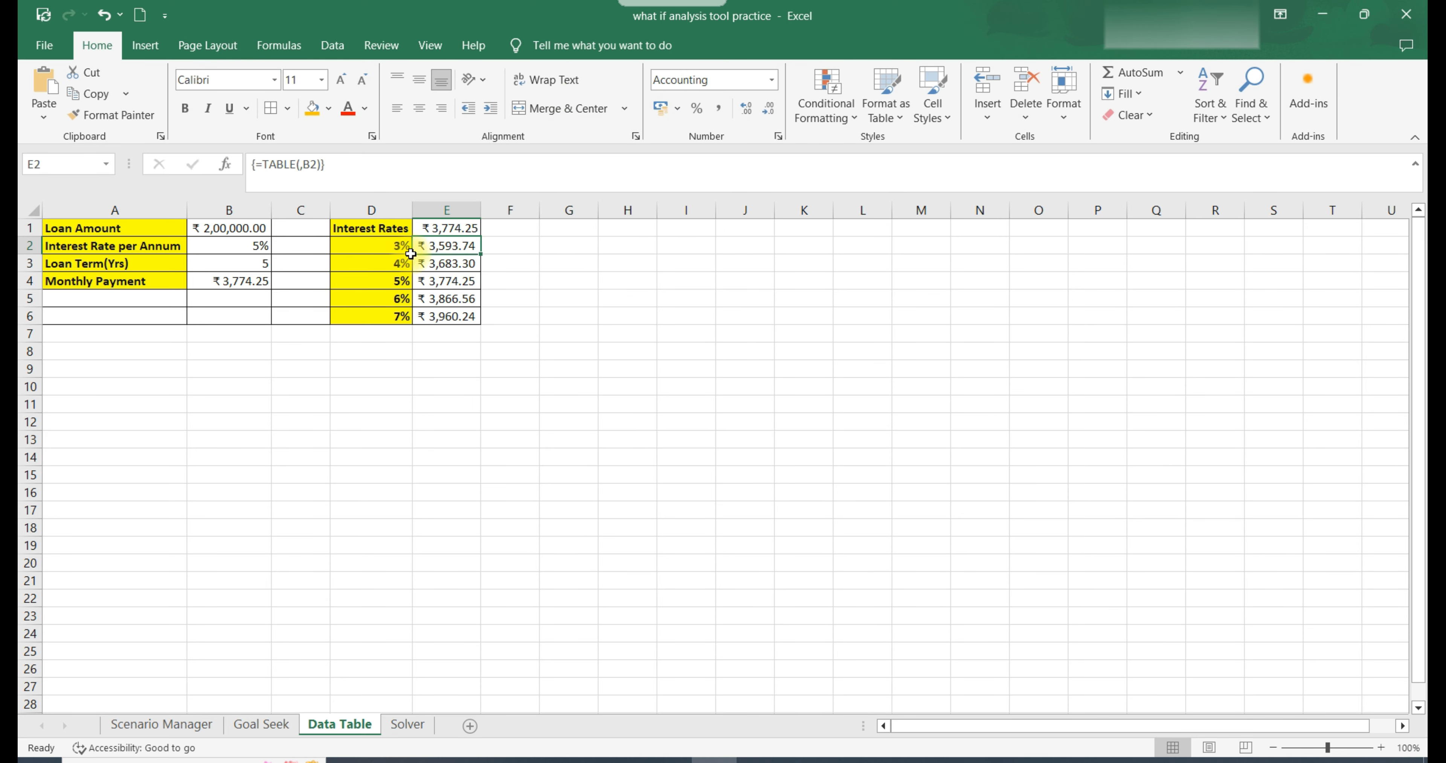
click(451, 264)
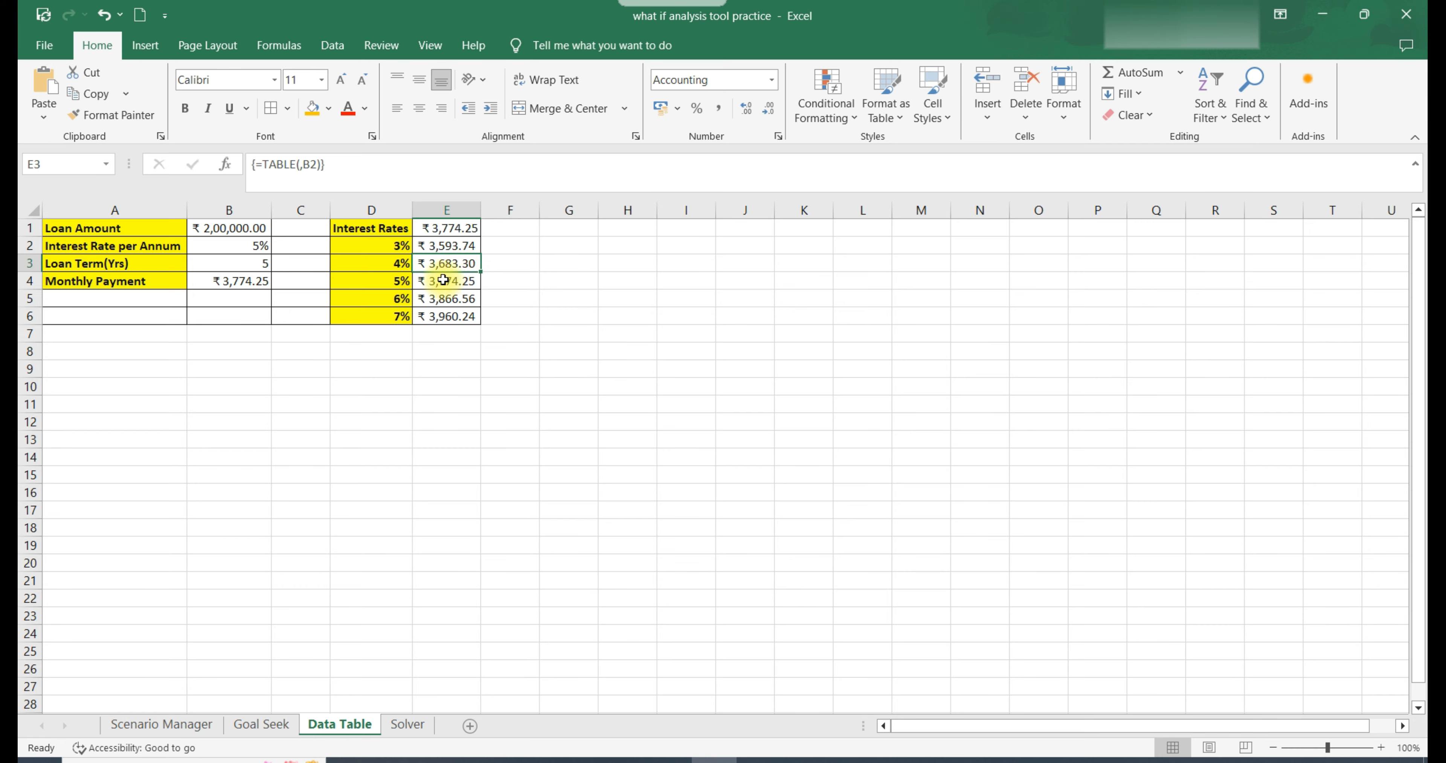
click(508, 298)
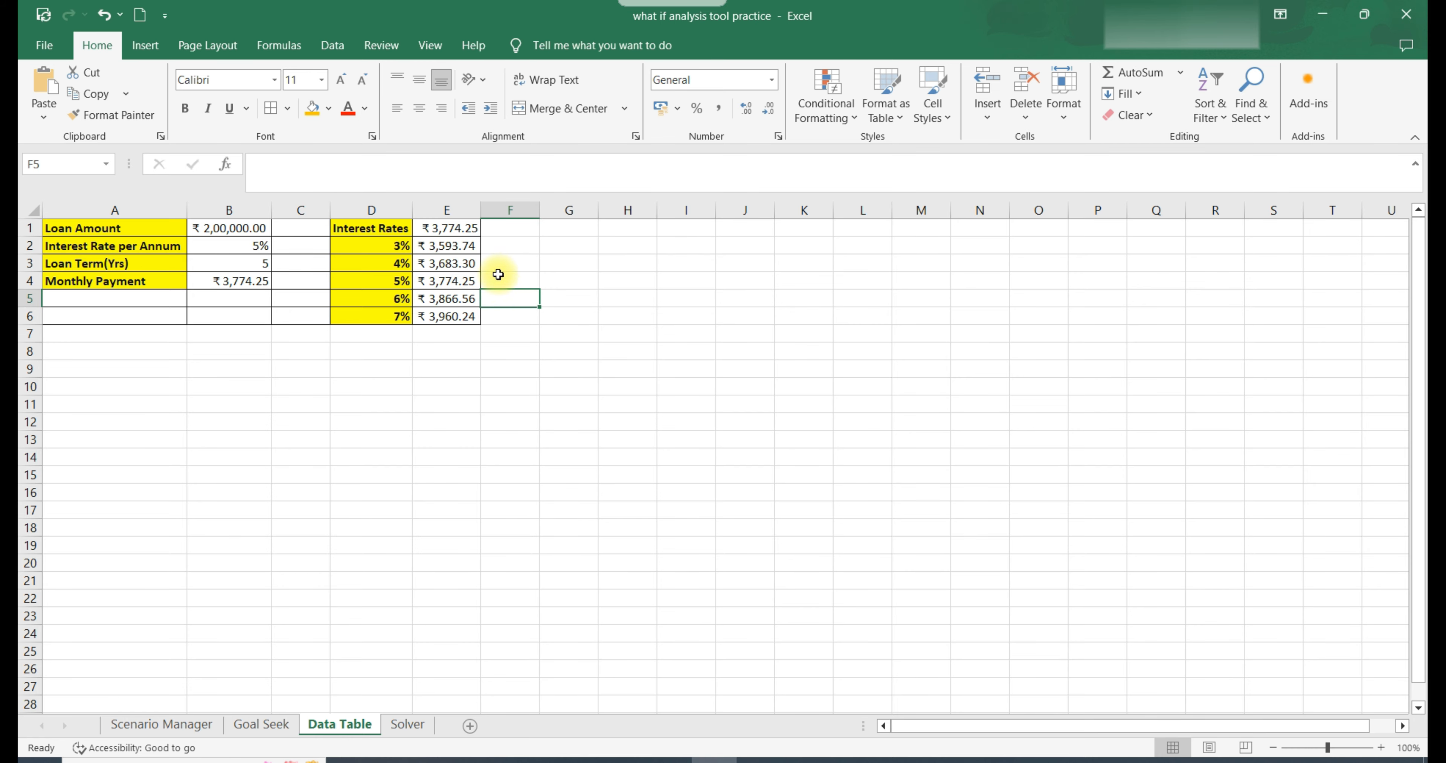
drag(115, 229, 449, 316)
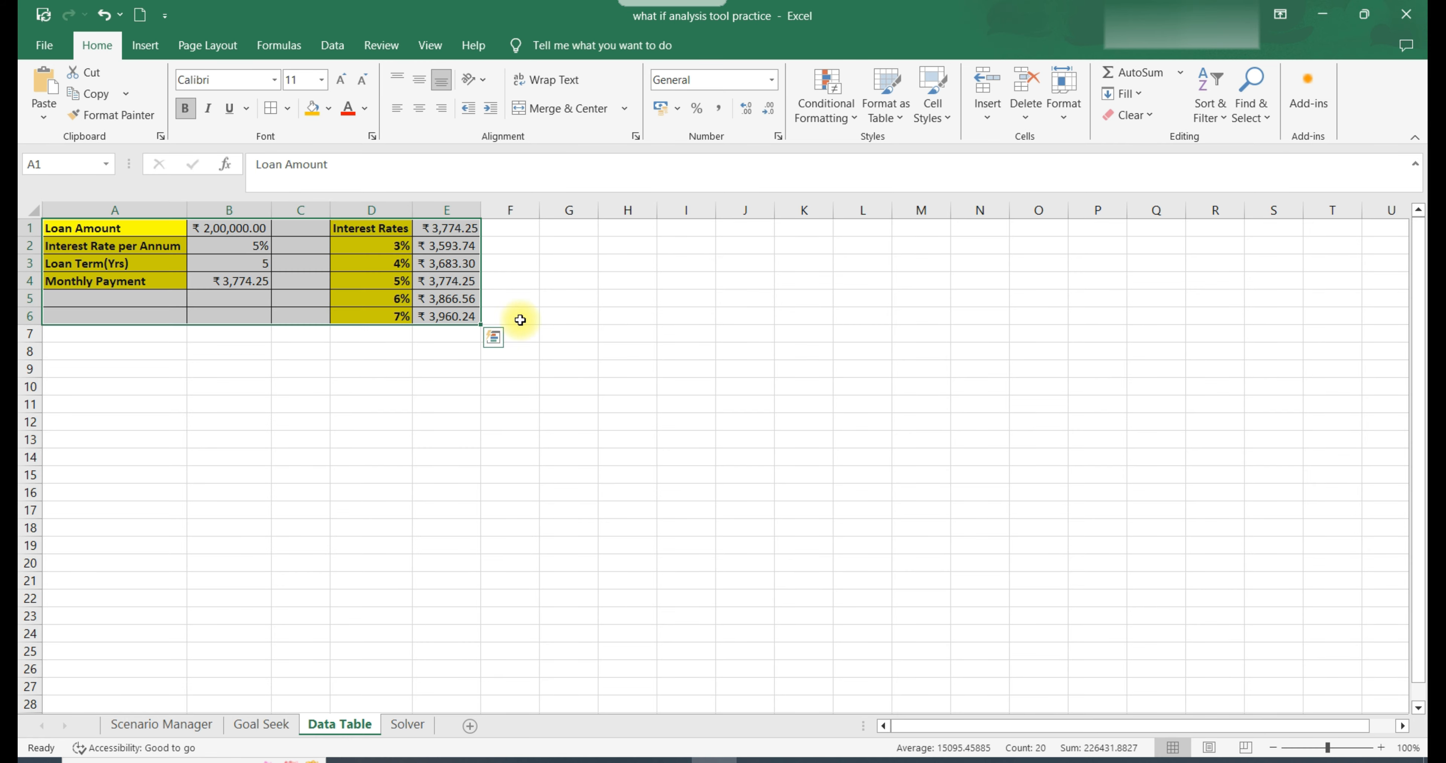
click(643, 300)
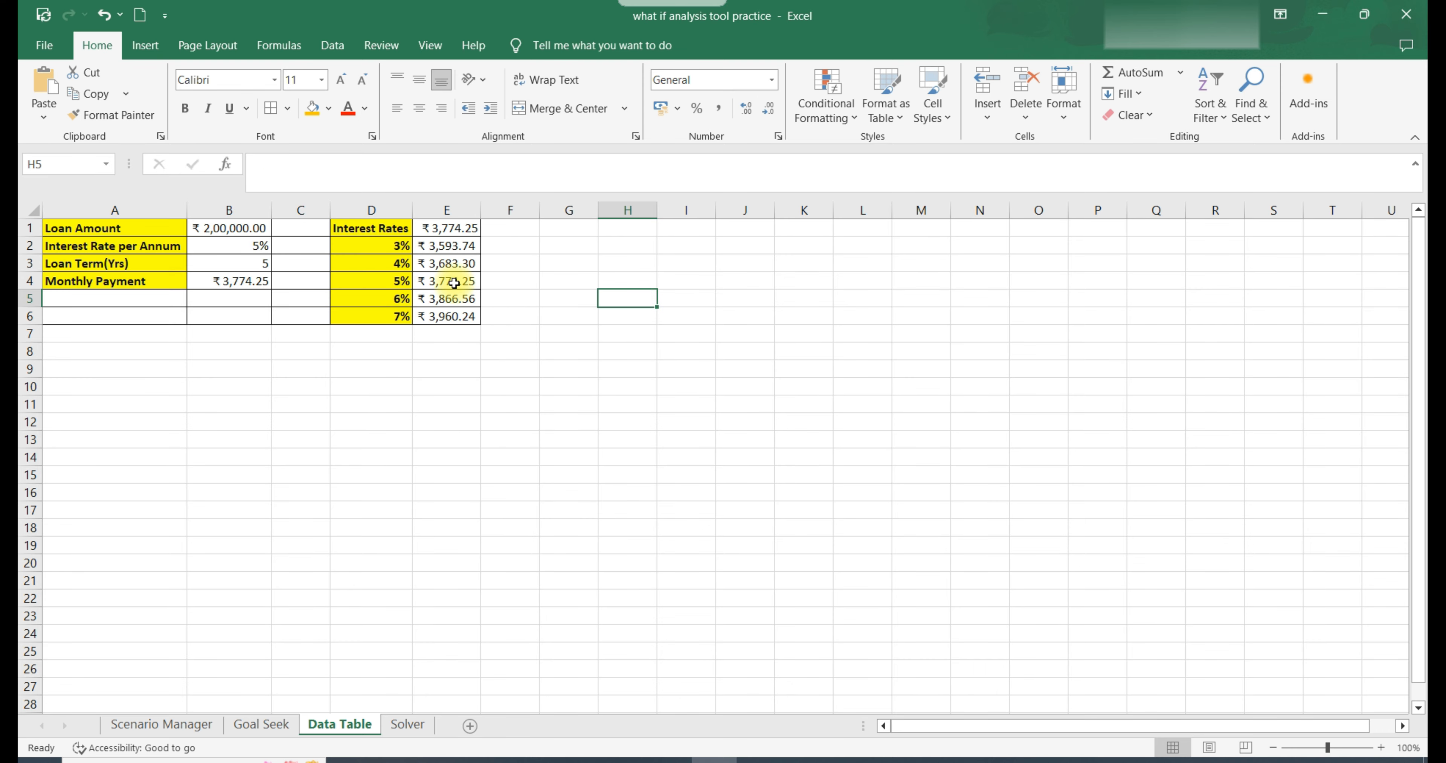
click(517, 279)
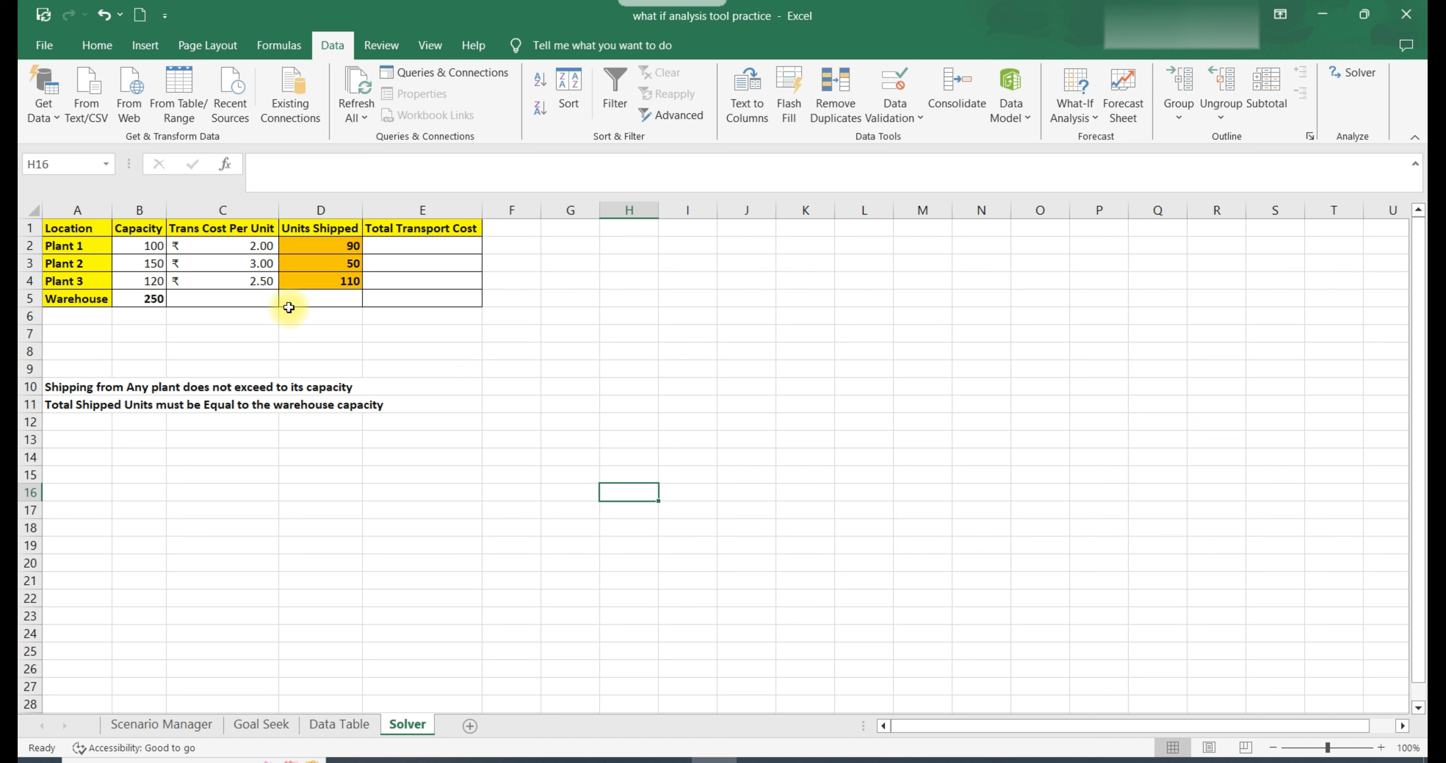
Step: Review the capacities of the three plants and the warehouse on the Solver sheet
click(84, 262)
click(98, 280)
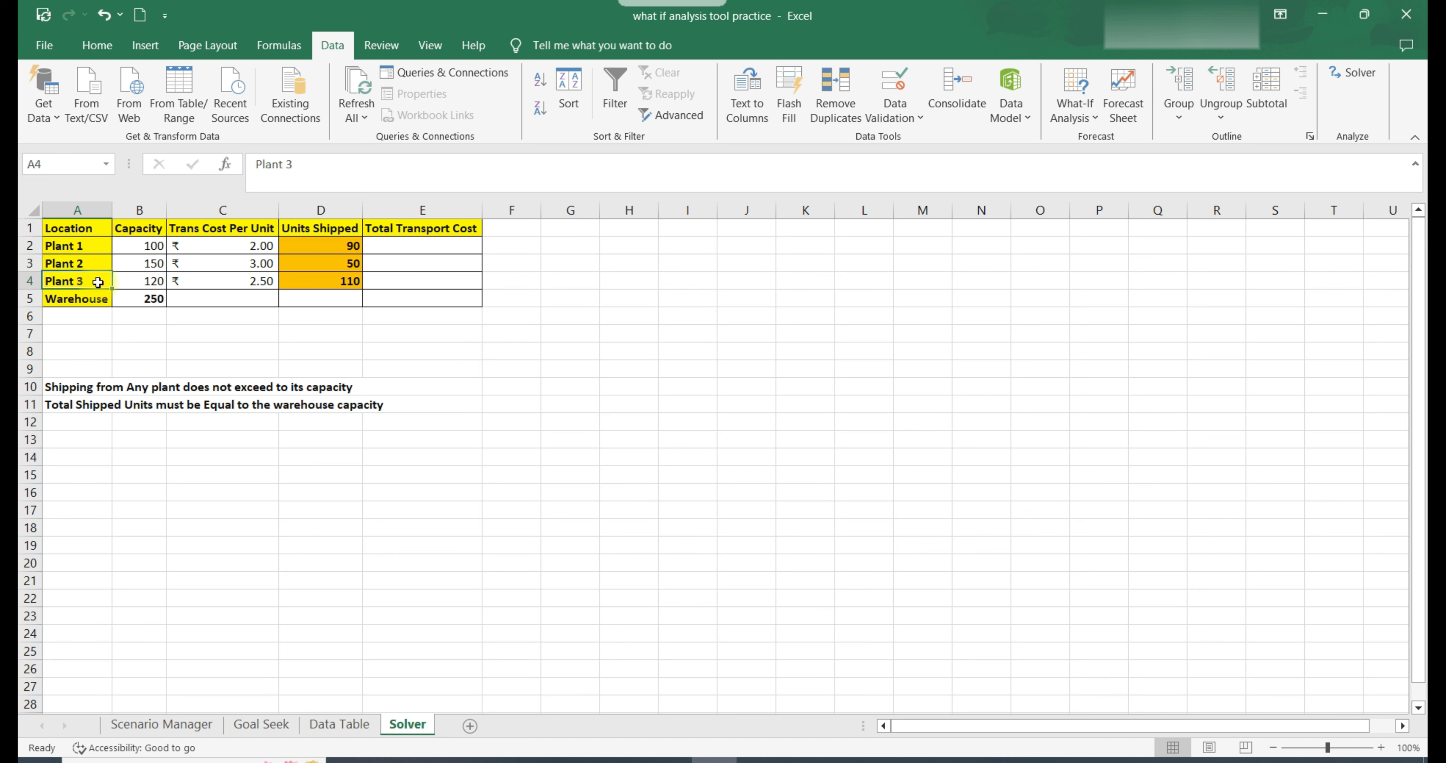
click(136, 248)
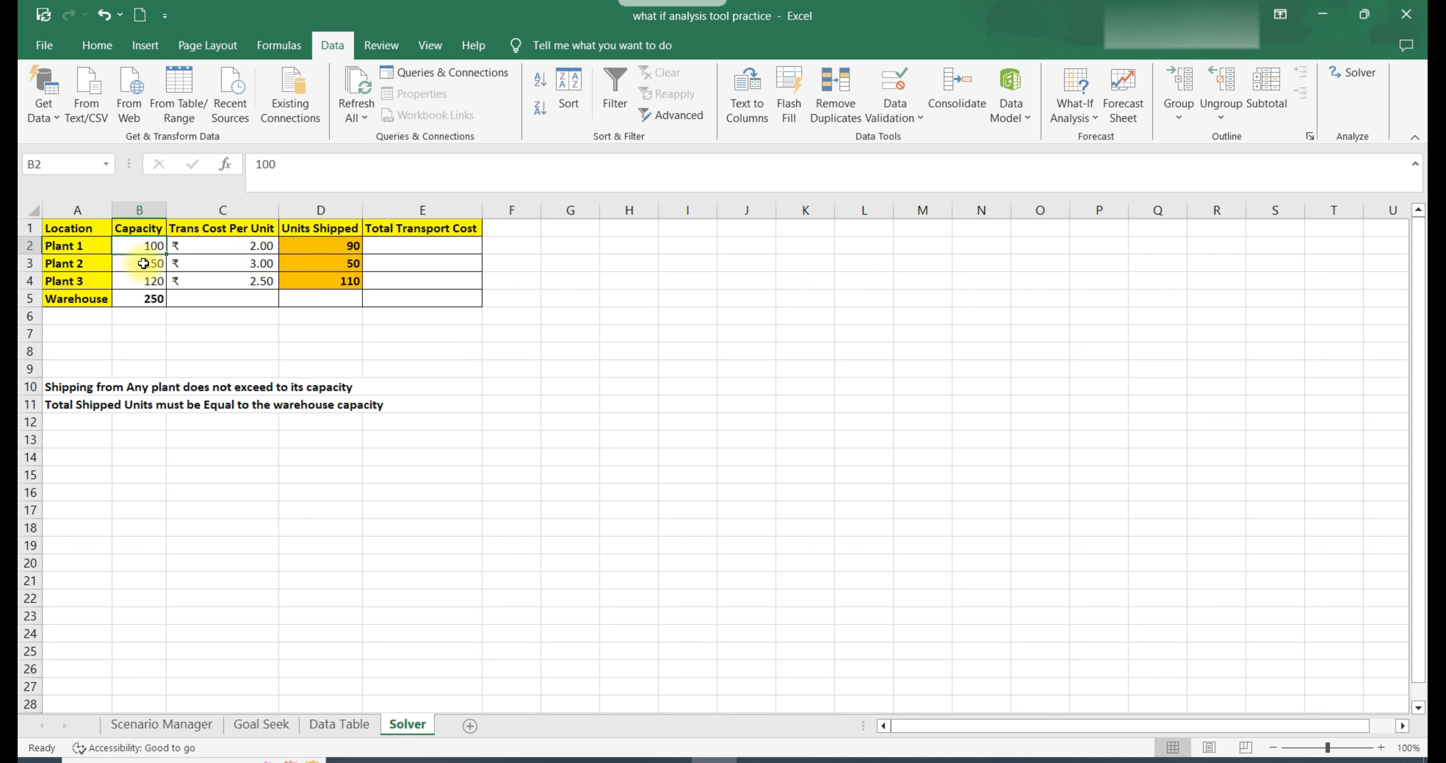
click(144, 263)
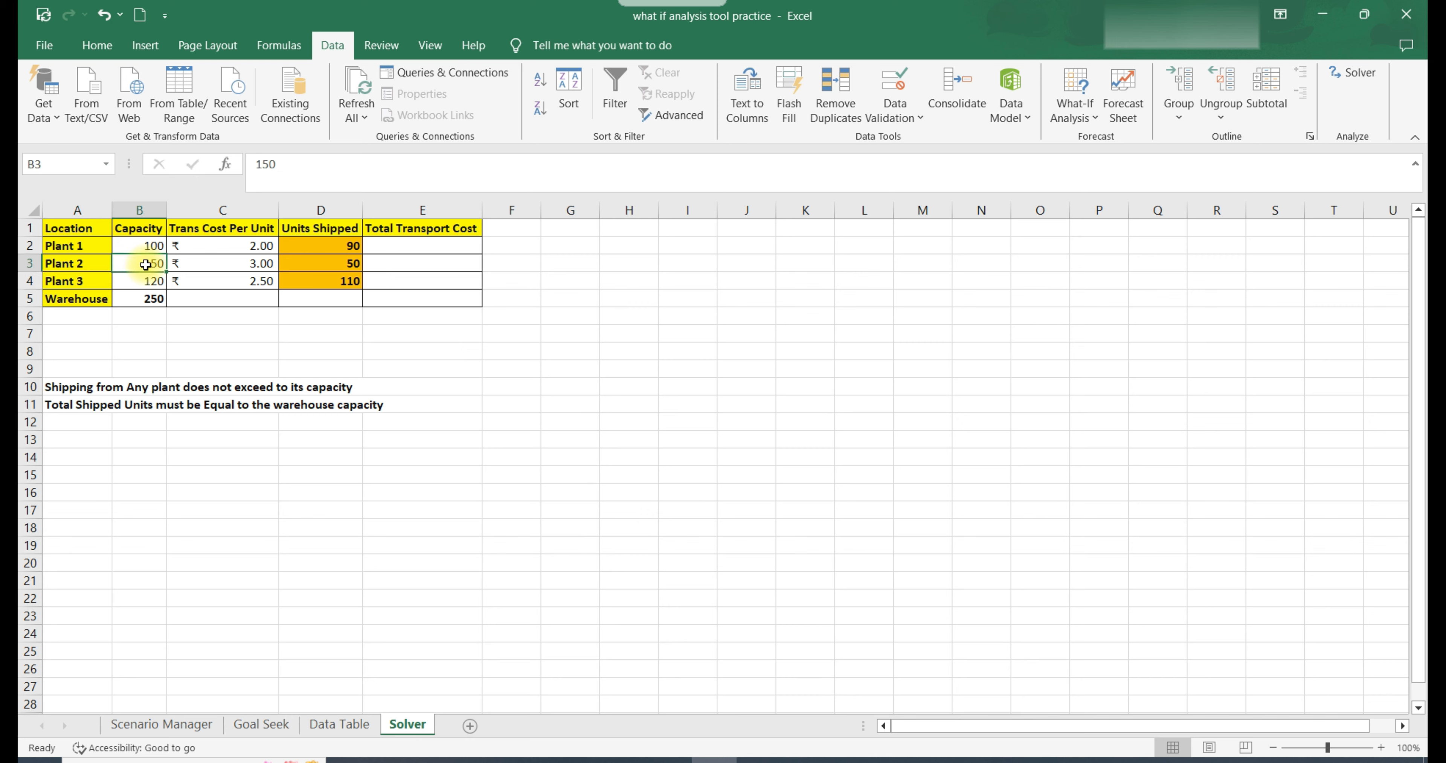
click(160, 279)
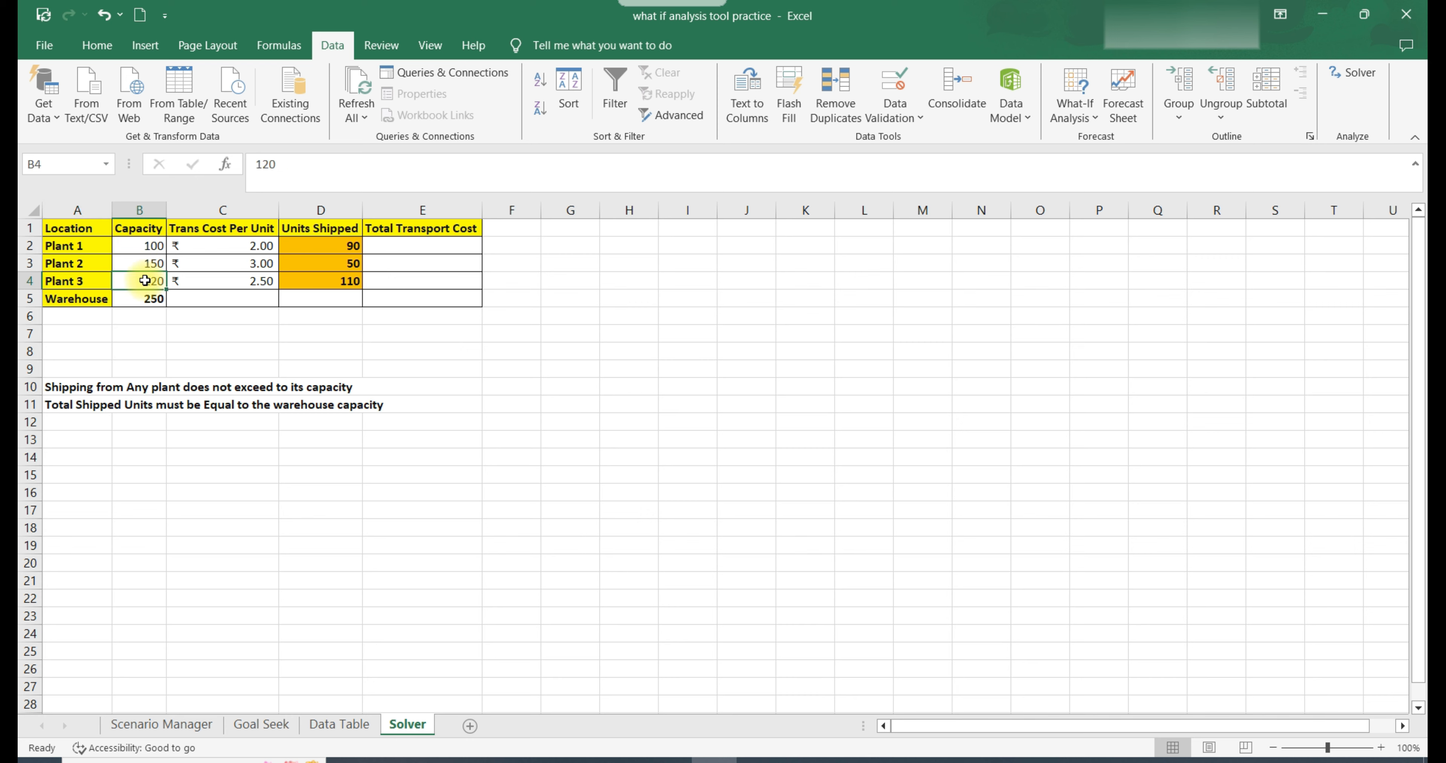
click(85, 300)
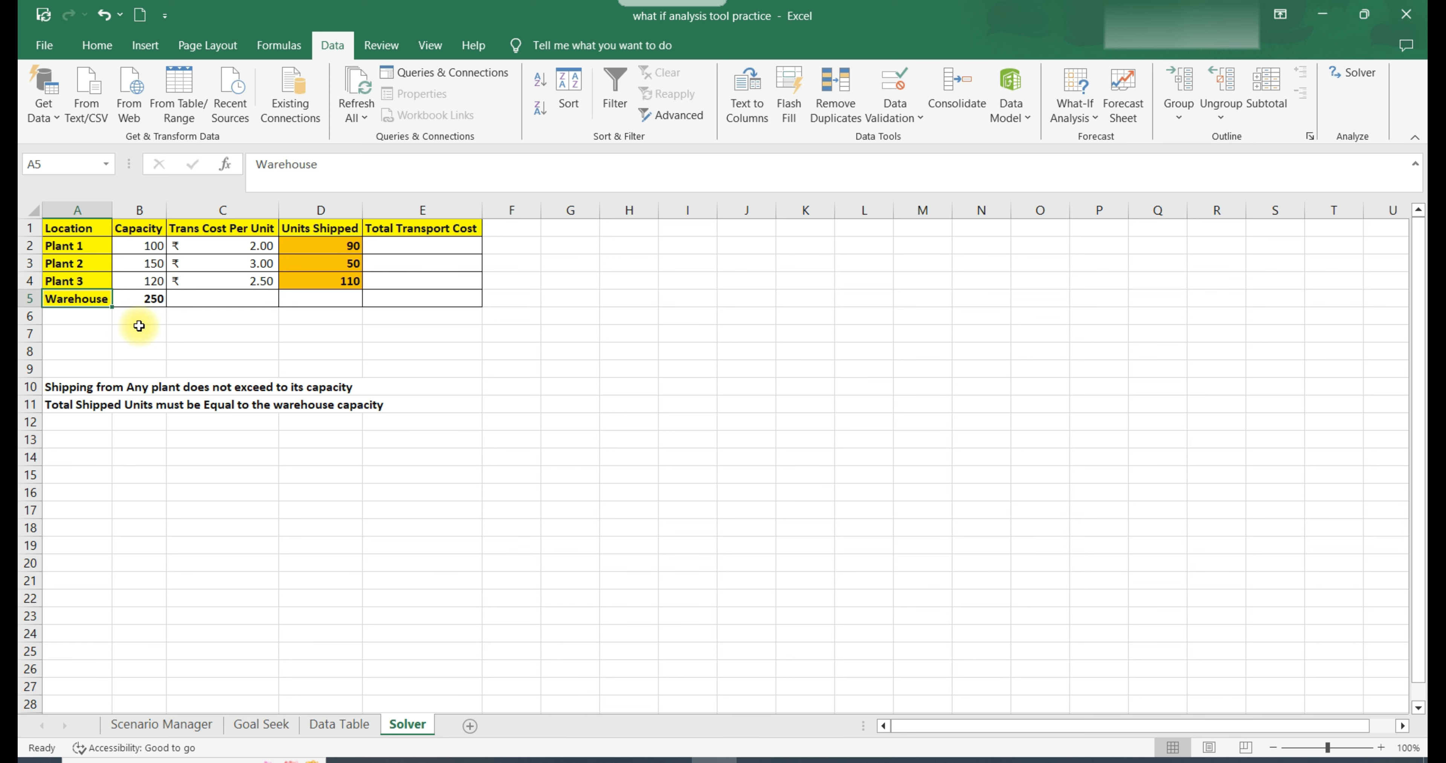
click(140, 297)
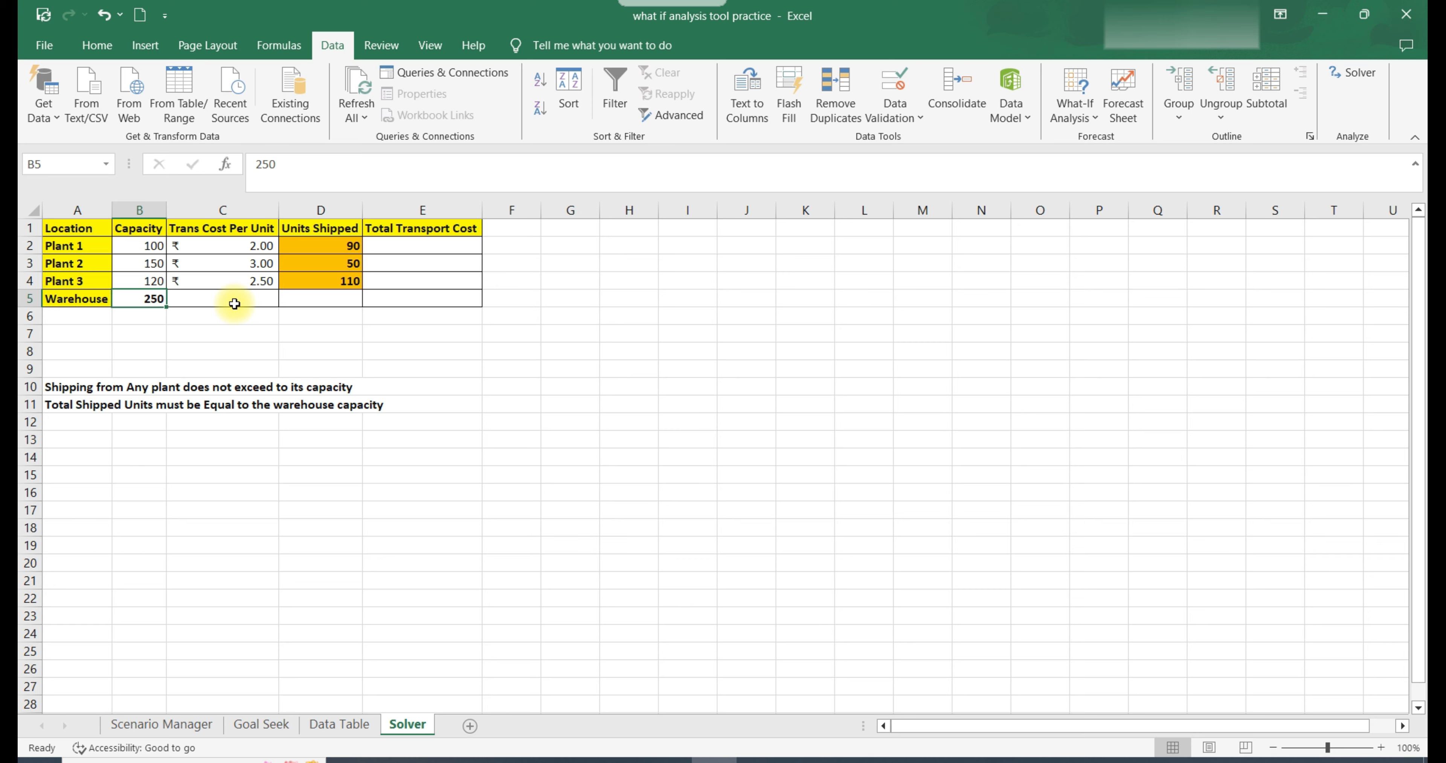
Step: Check the transport cost per unit for each plant in C2:C4
click(234, 304)
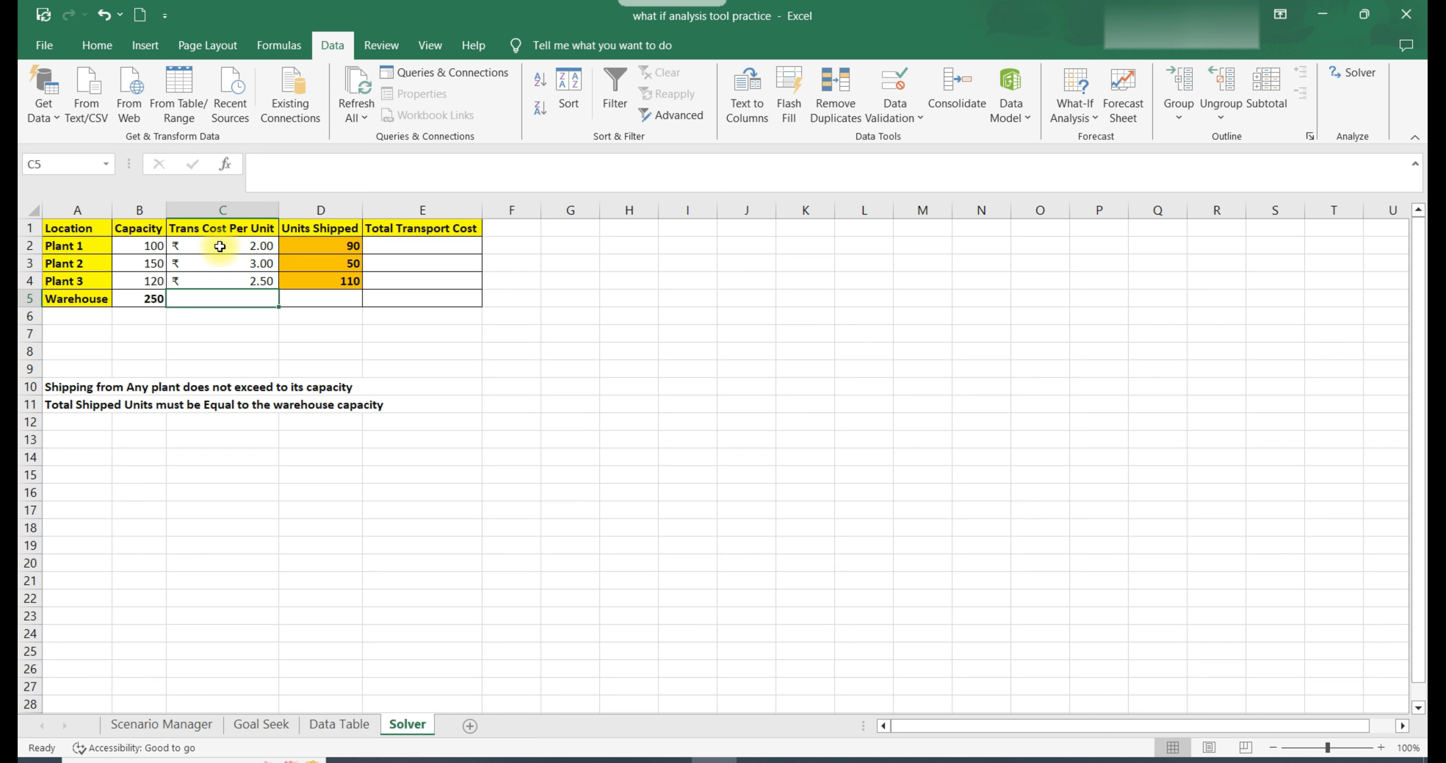
click(248, 246)
click(257, 264)
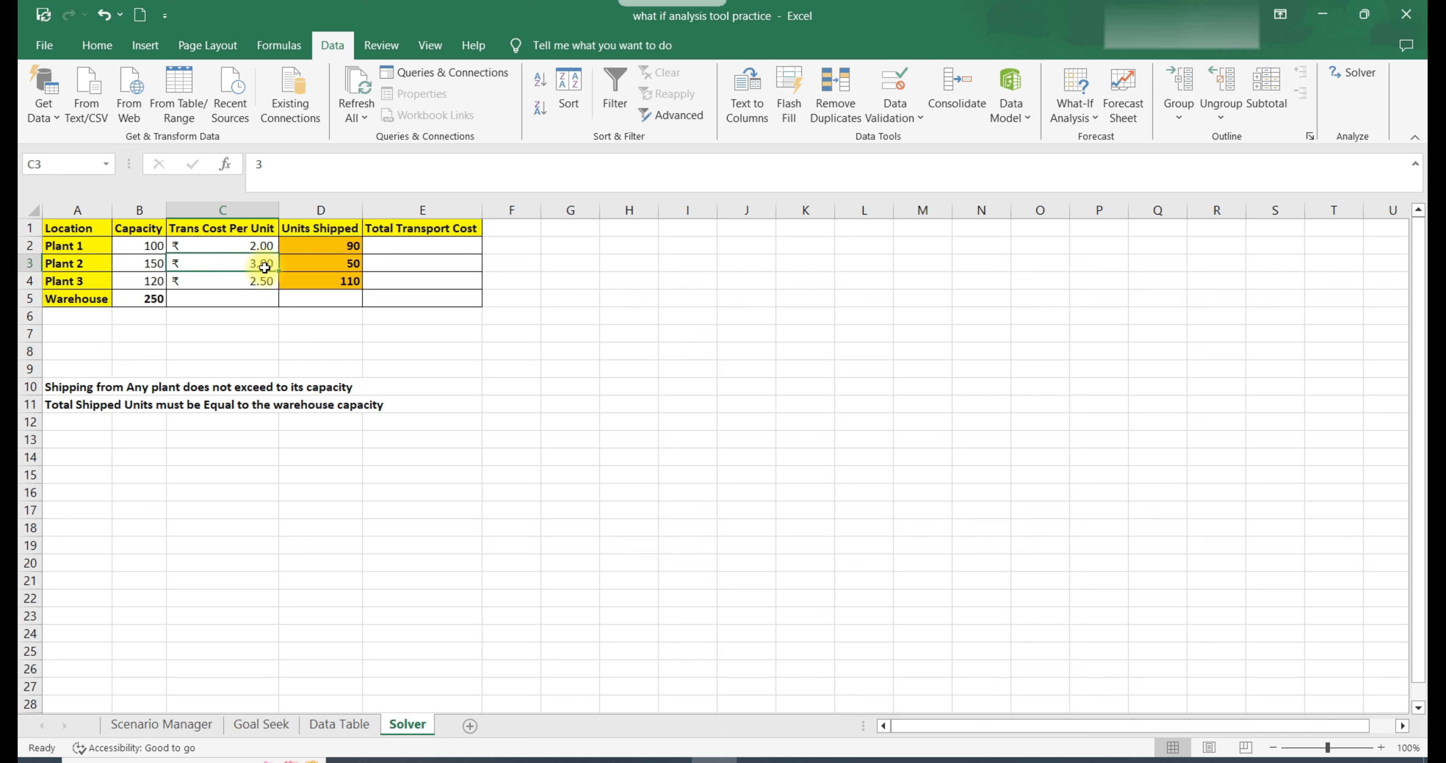
click(258, 283)
click(518, 390)
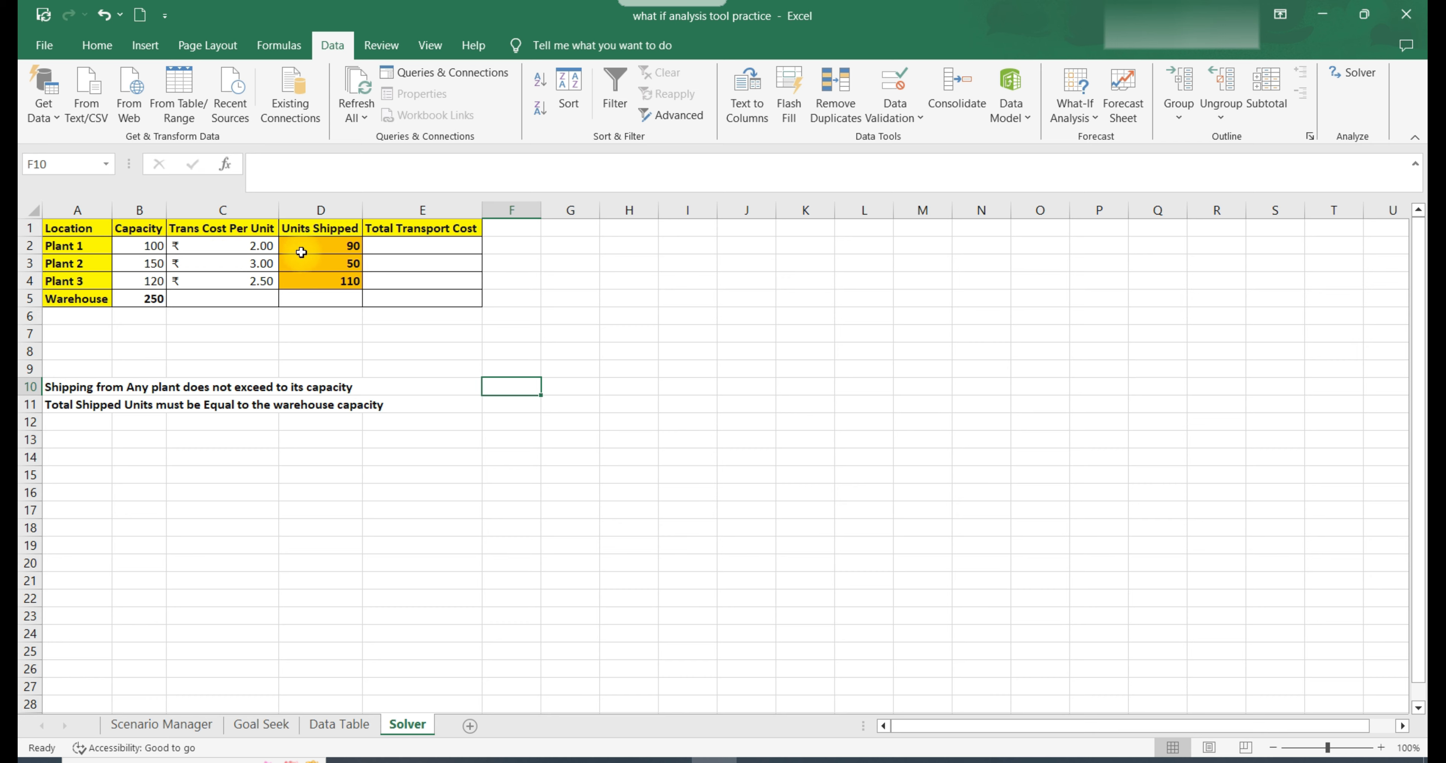
Step: Total the Units Shipped values D2:D4 in the Warehouse row at D5 with AutoSum
click(333, 245)
drag(333, 245, 348, 280)
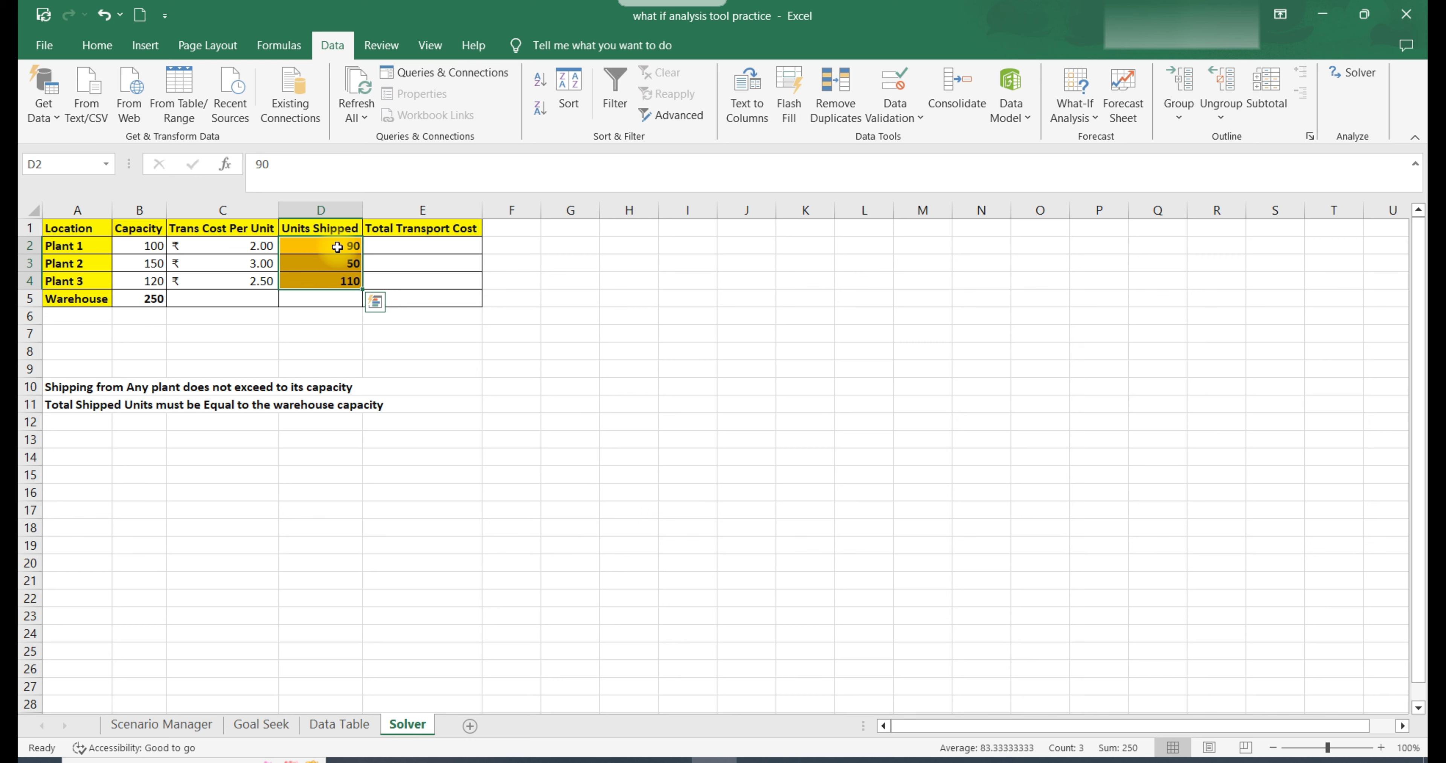
click(319, 306)
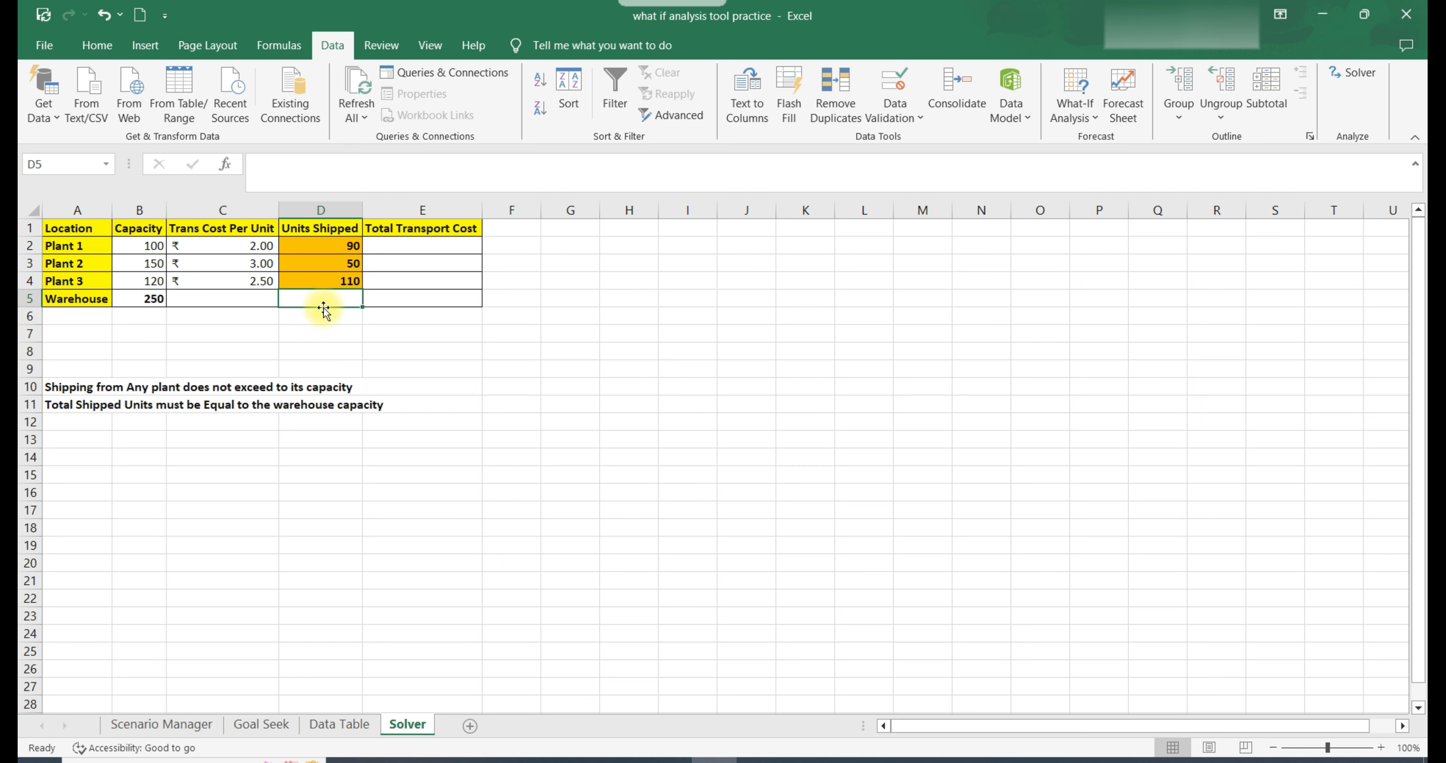
key(alt+equal)
key(Return)
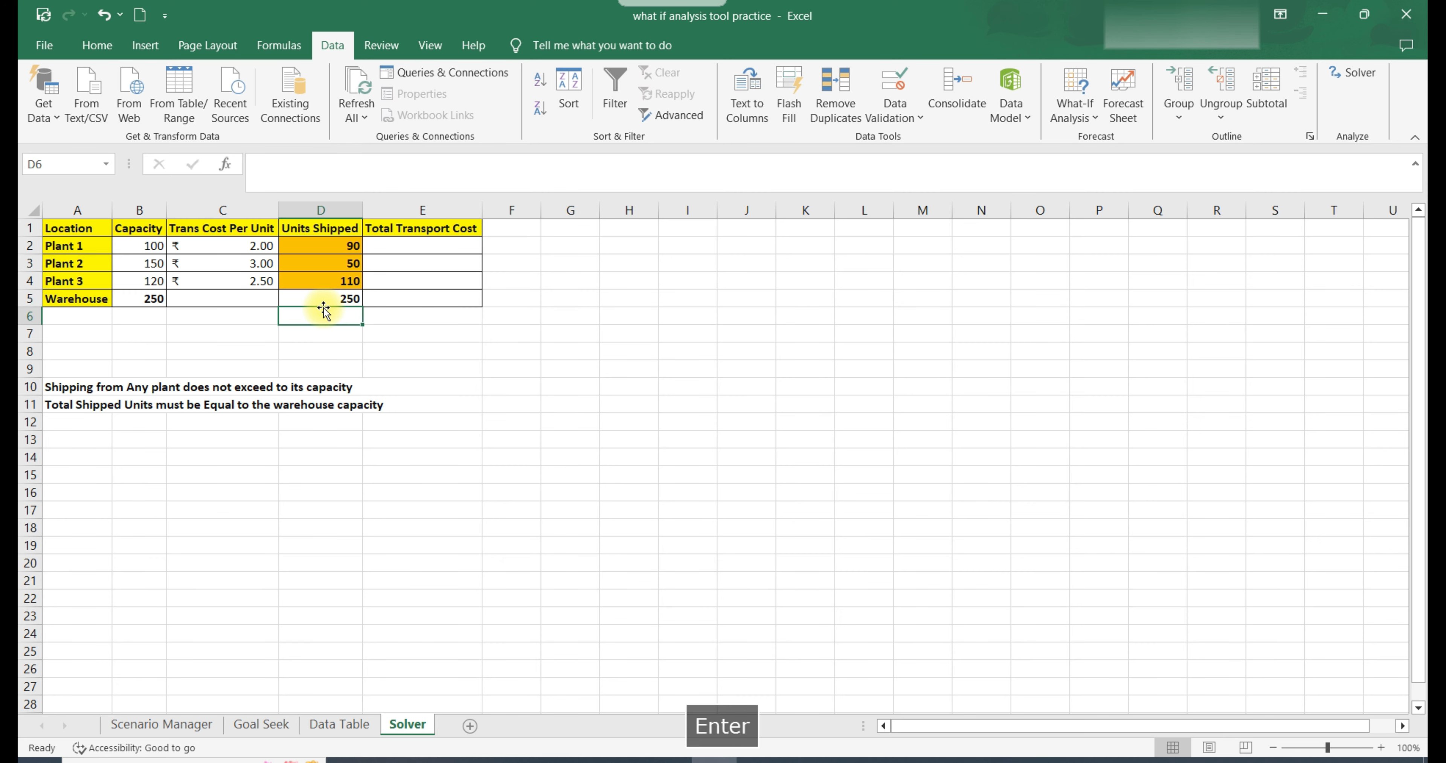
Step: Calculate the Total Transport Cost for Plant 1 in E2 with =C2*D2
click(454, 246)
text(=)
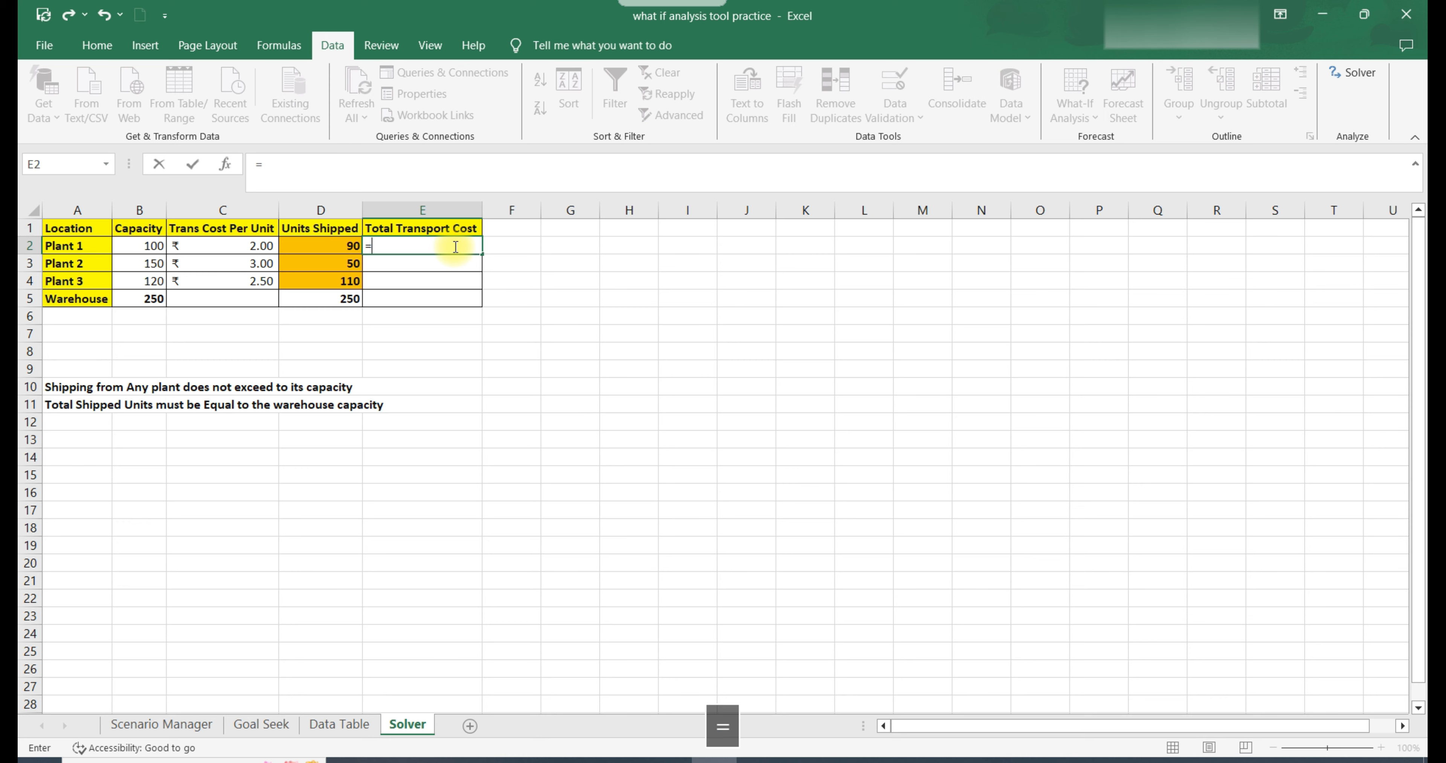
key(Left)
key(Left)
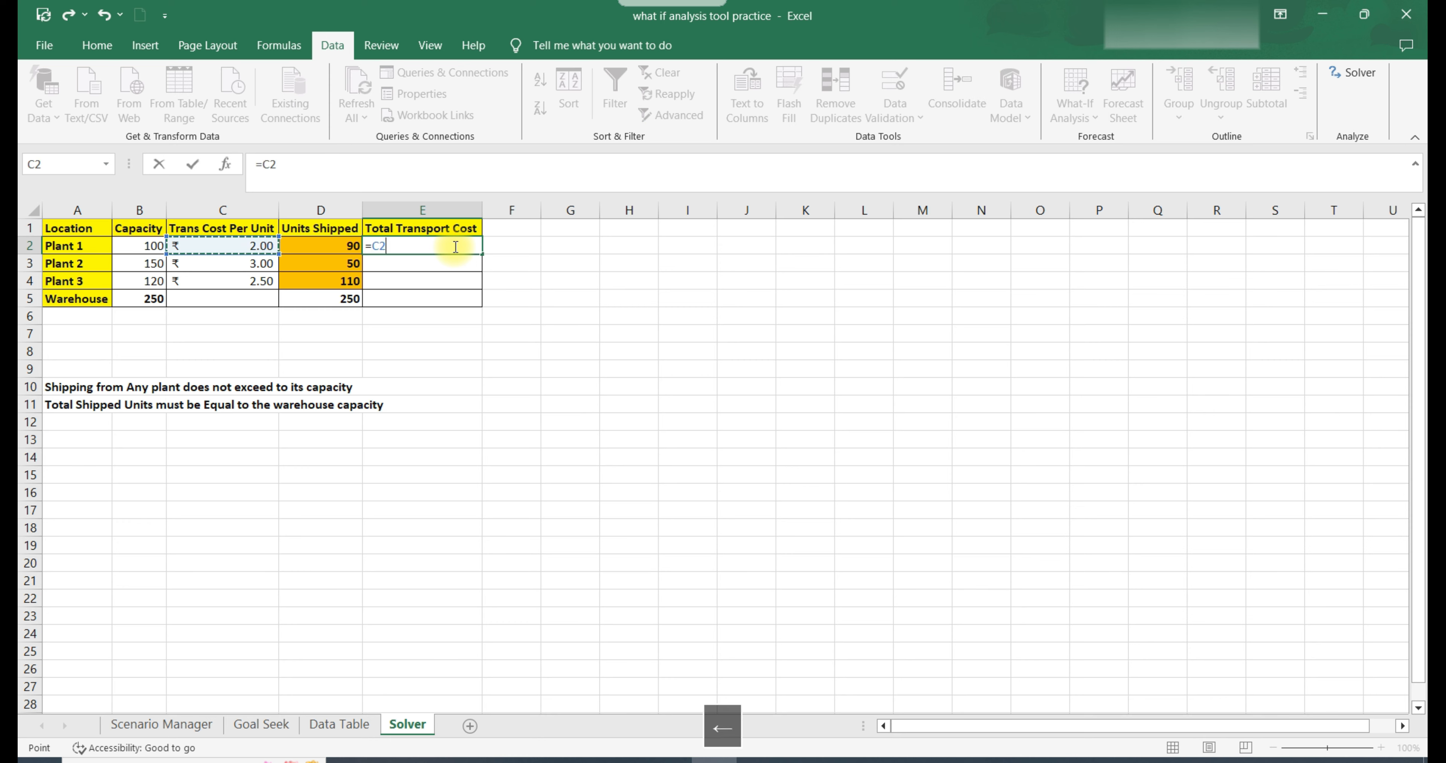
text(*)
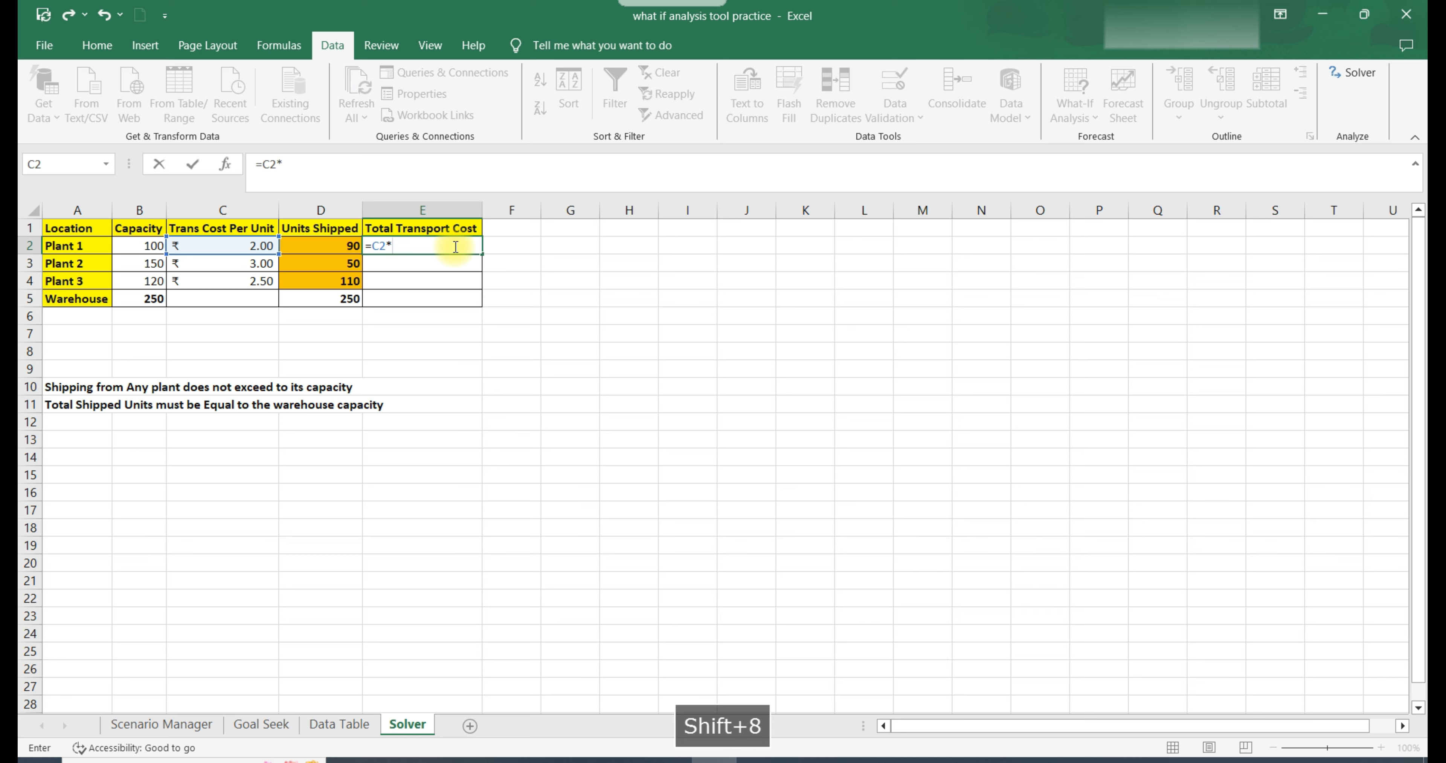
key(Left)
key(Return)
Step: Fill the transport cost formula from E2 down to E4 and total the column in E5 with AutoSum
key(ctrl+c)
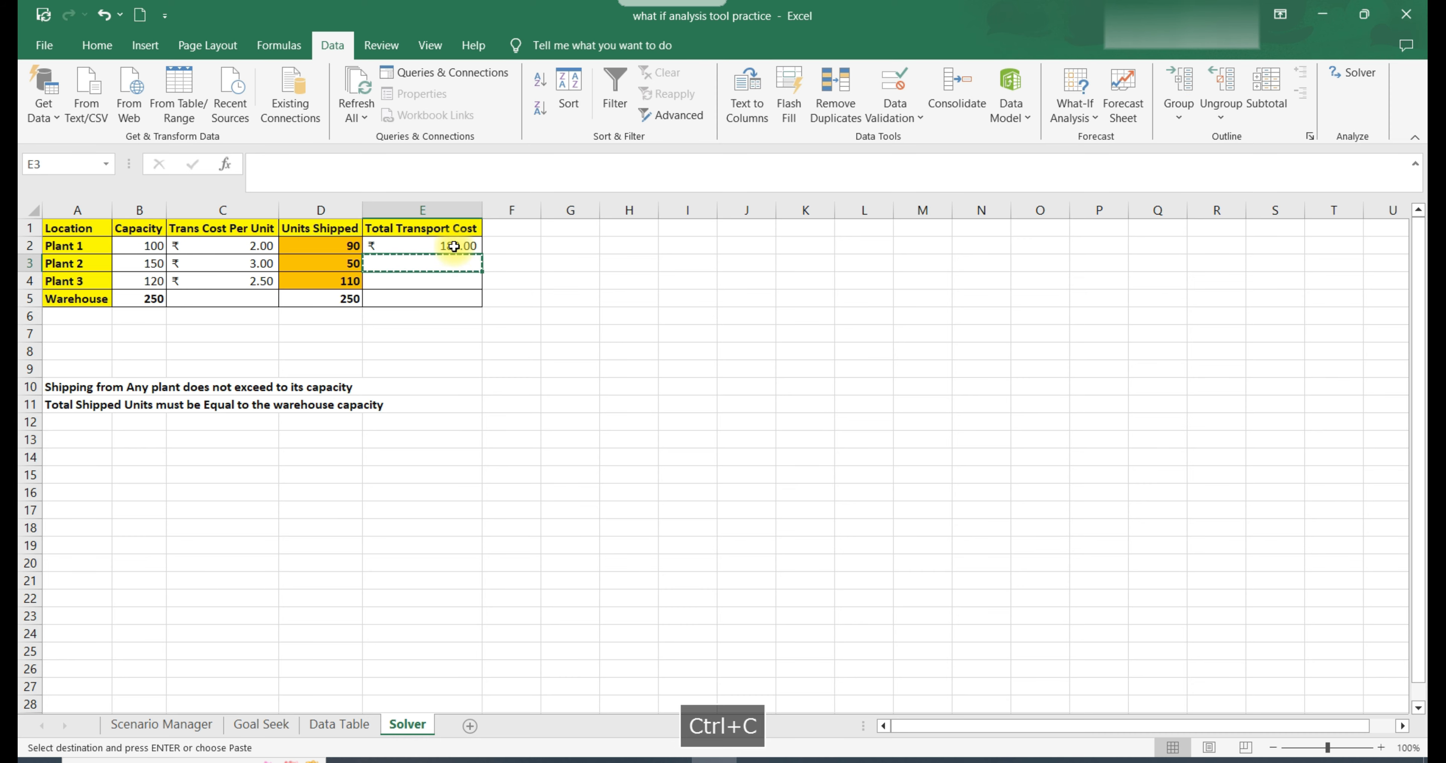
click(454, 245)
drag(482, 254, 489, 285)
click(448, 300)
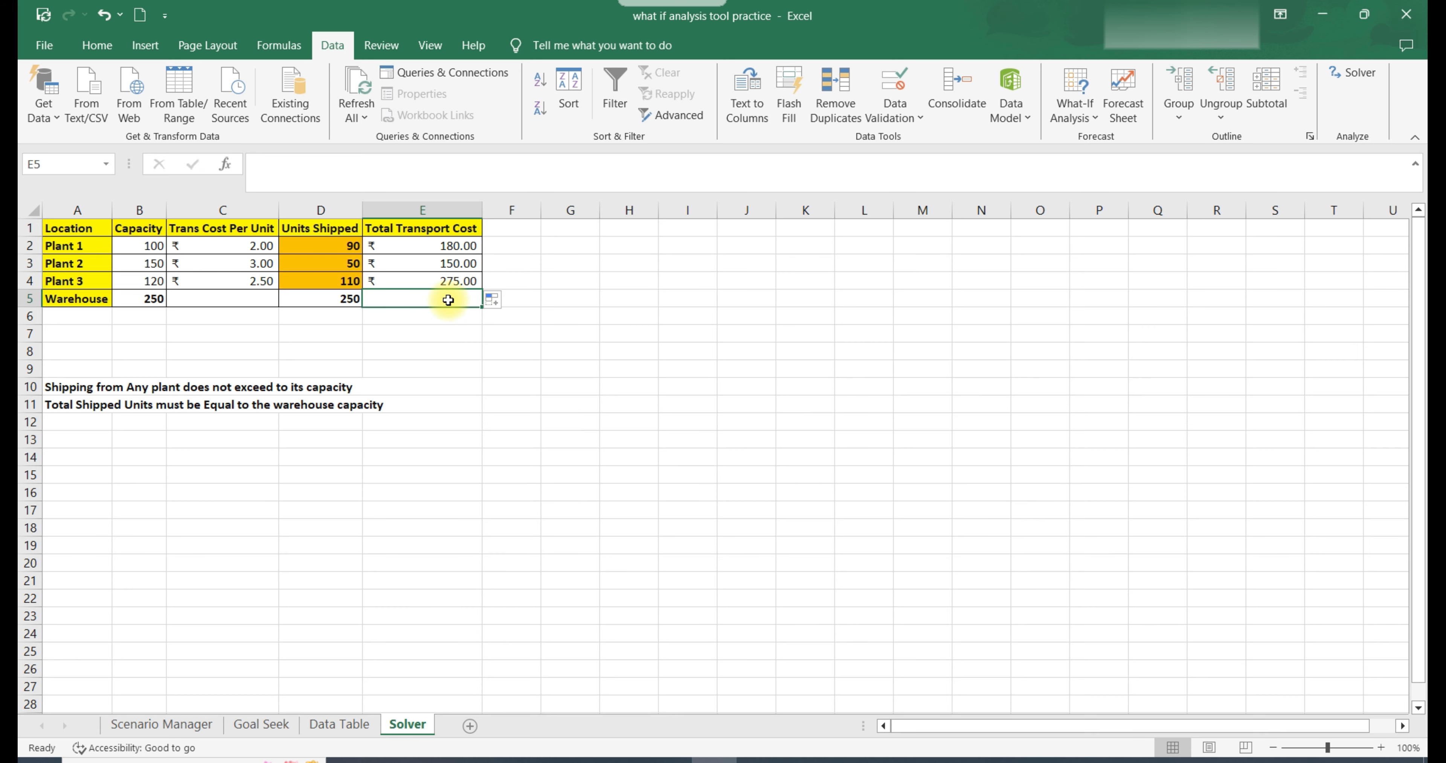
key(alt+equal)
key(Return)
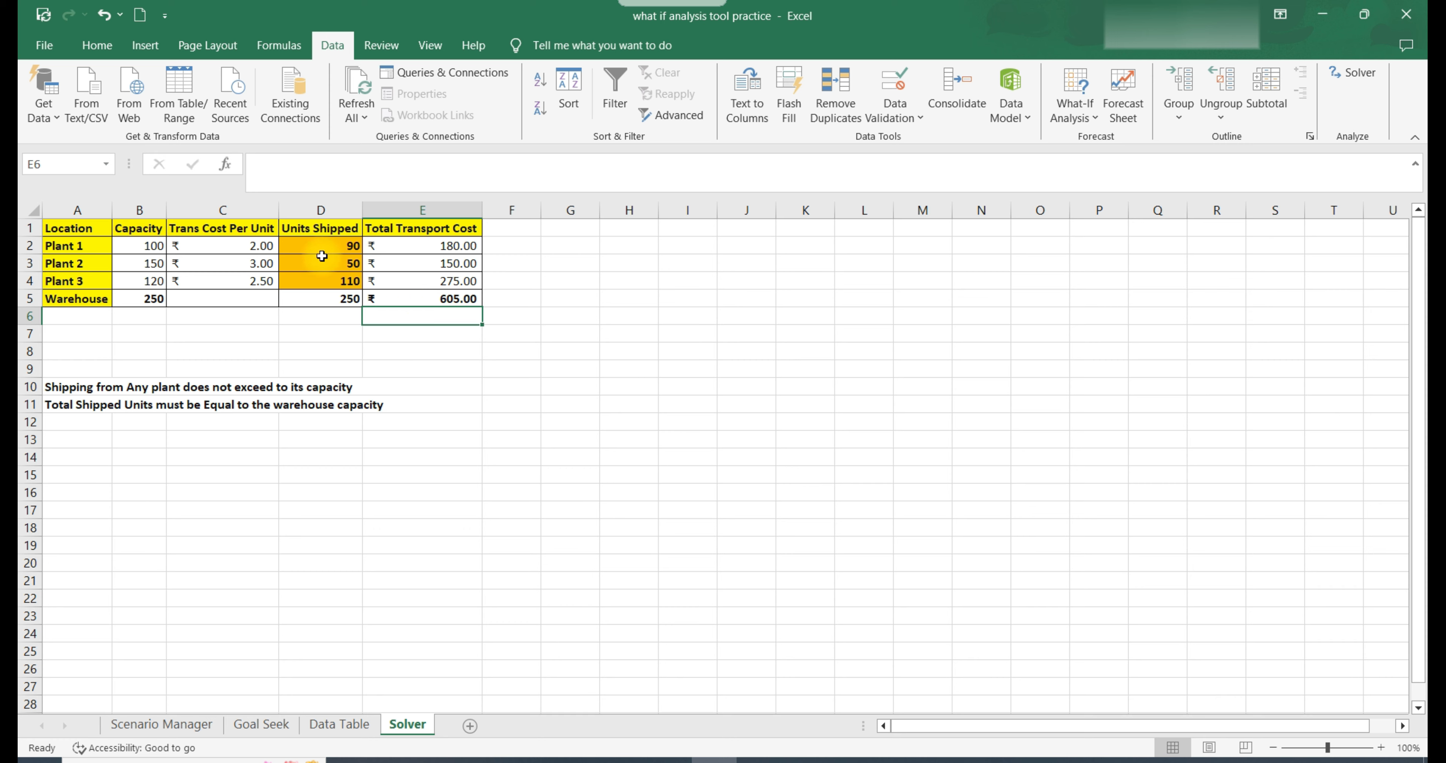
Step: Review the Units Shipped values in D2:D4 against the capacities in B2 and B5 and the two shipping conditions in A10:A11
click(332, 261)
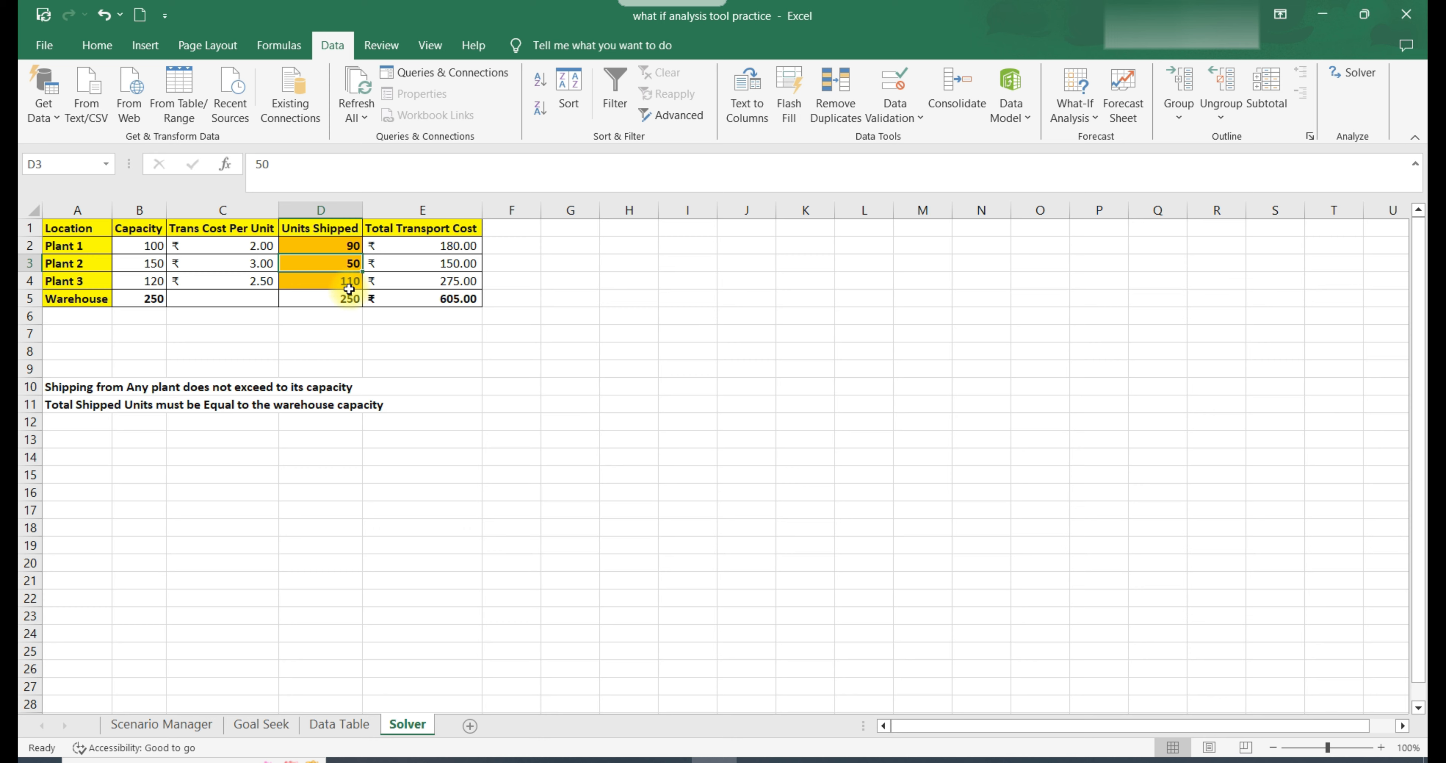
click(336, 286)
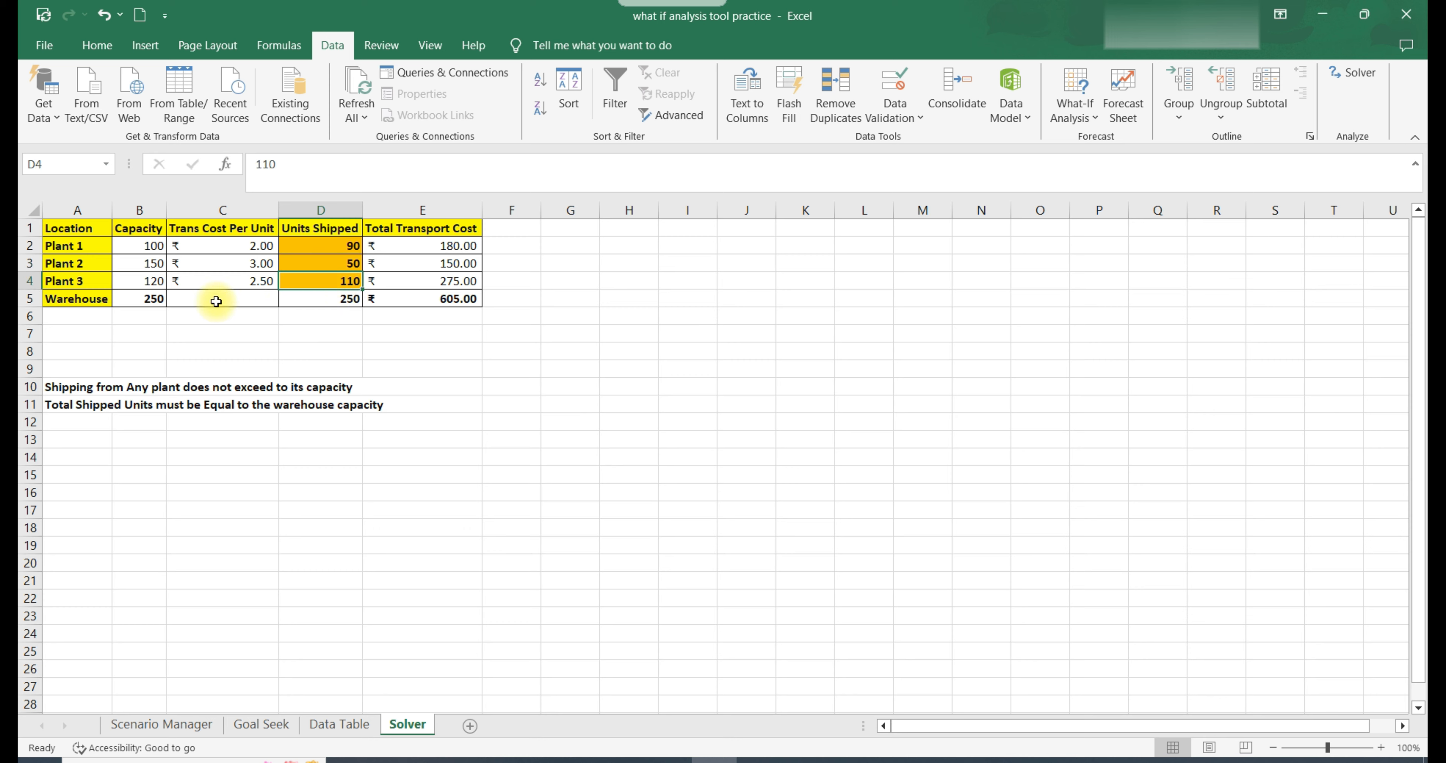
drag(79, 386, 89, 403)
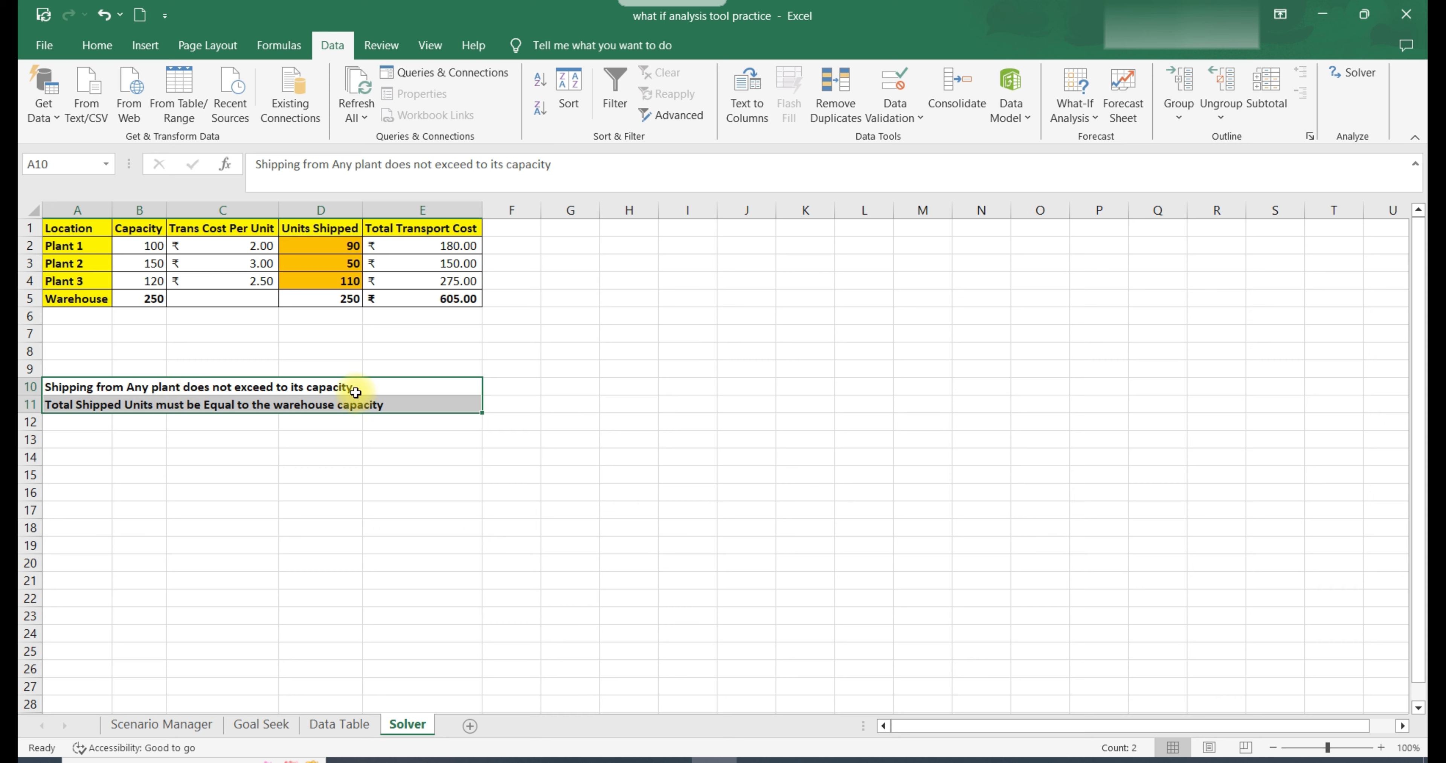
click(216, 313)
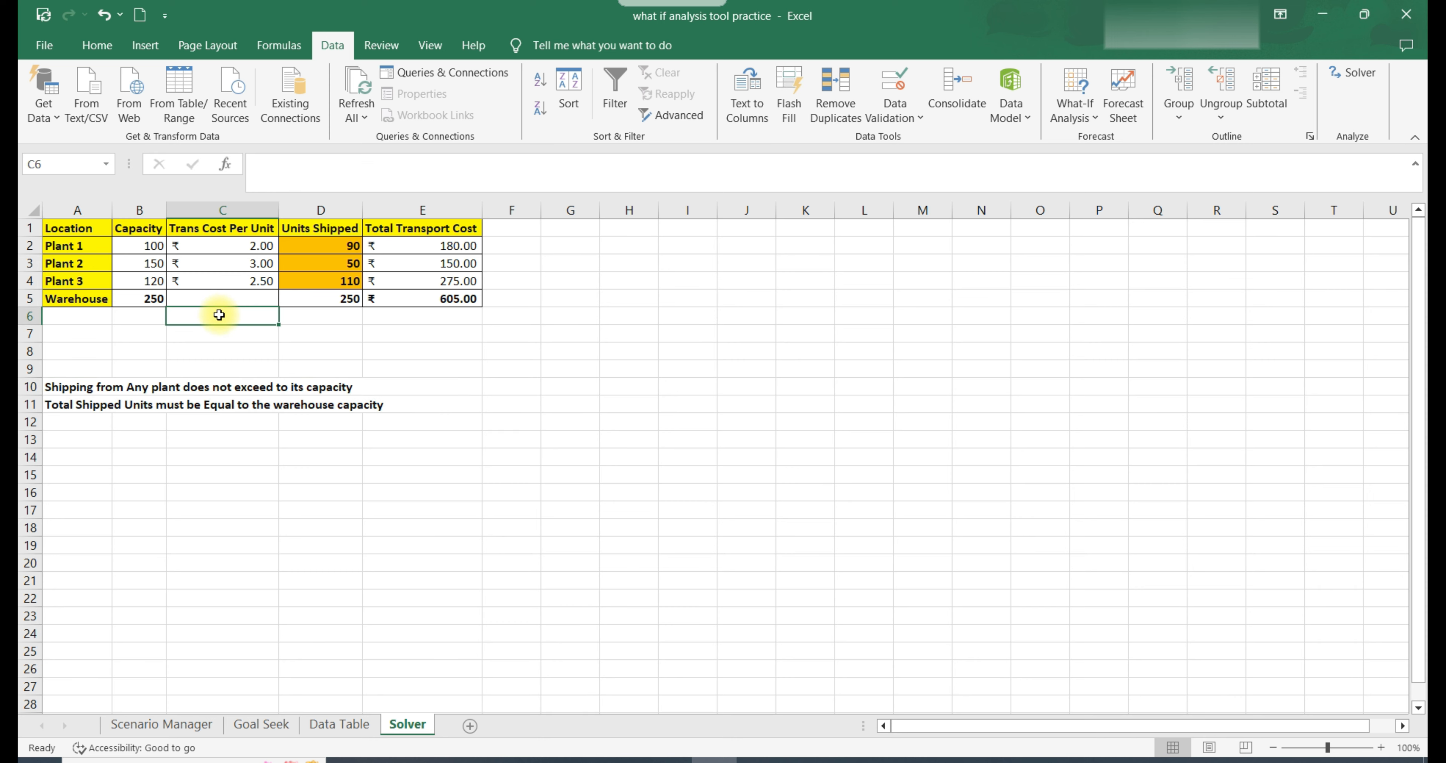
click(137, 246)
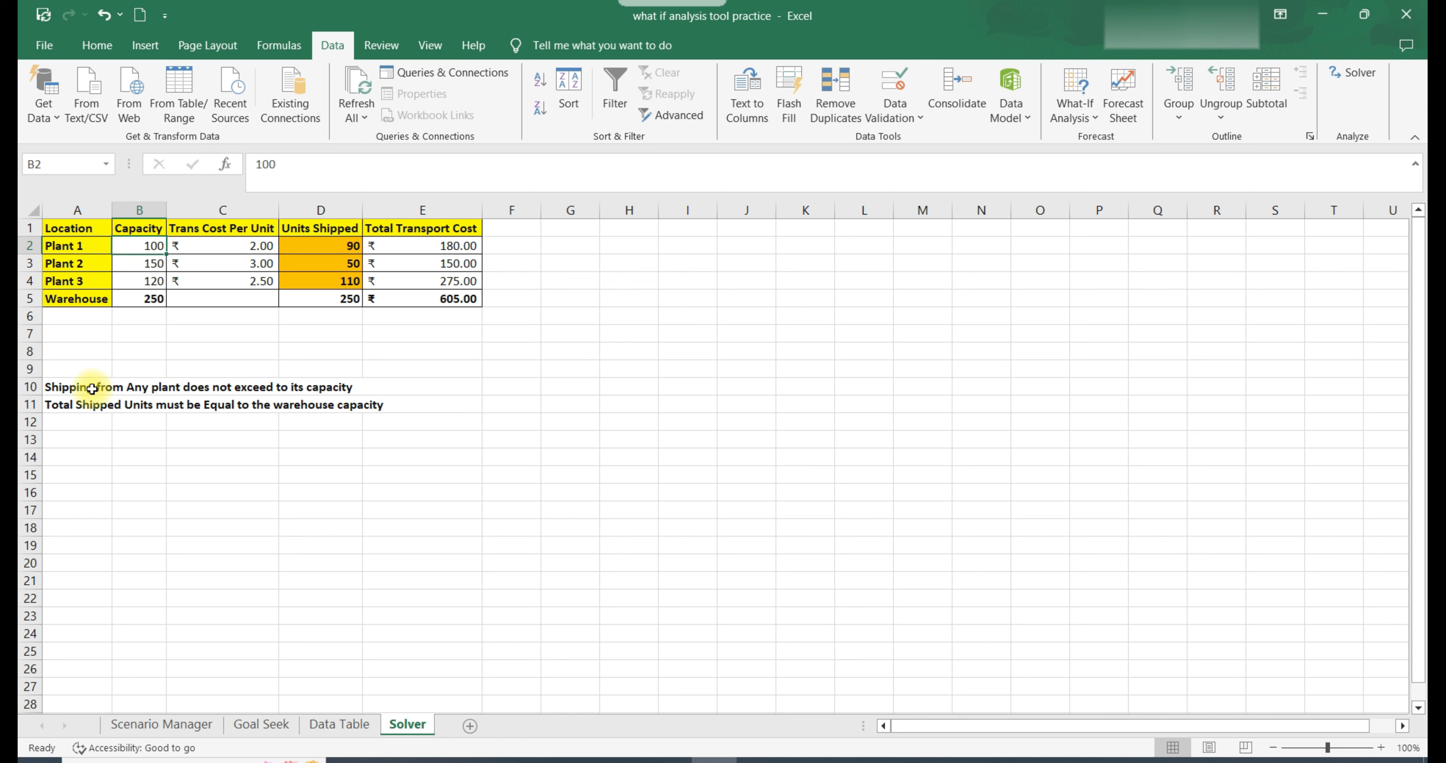
click(71, 404)
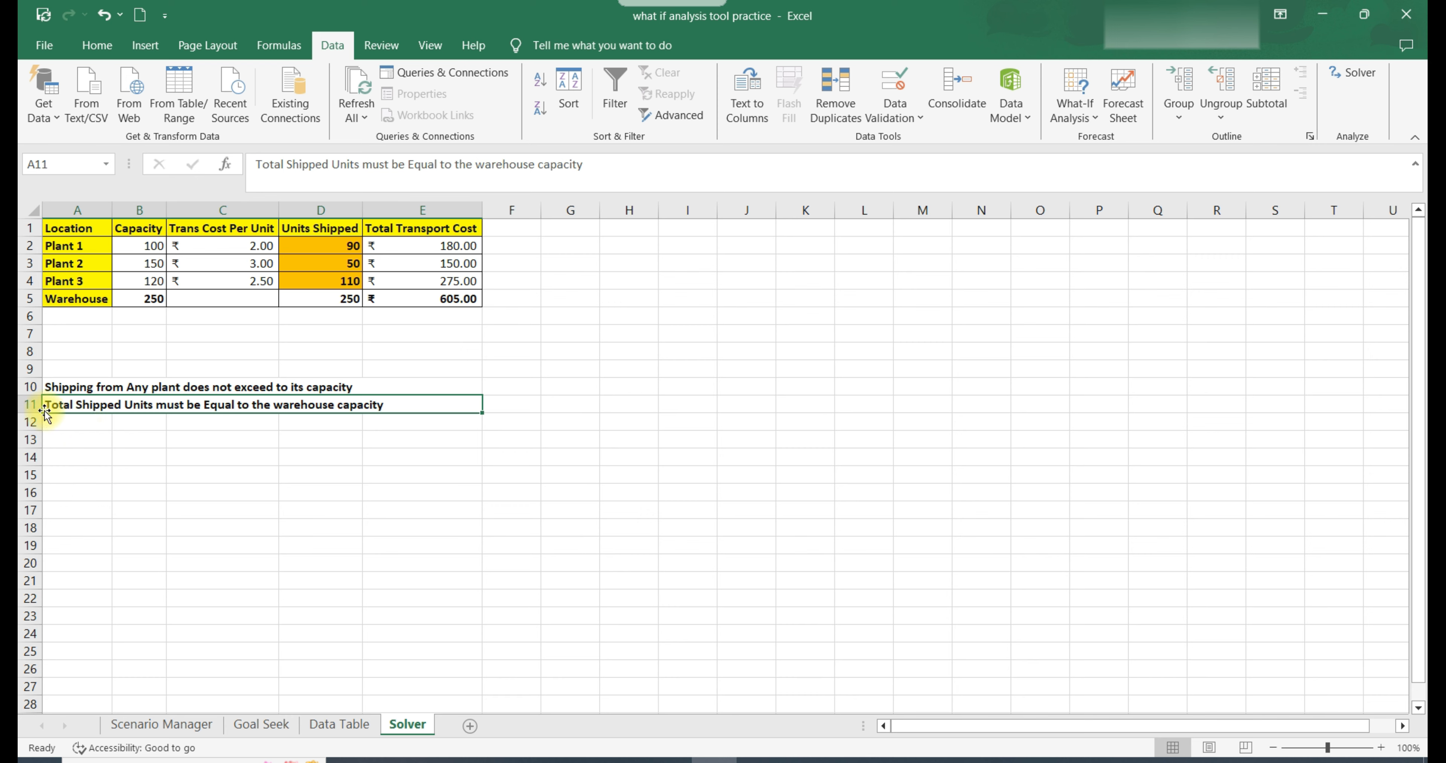
click(137, 299)
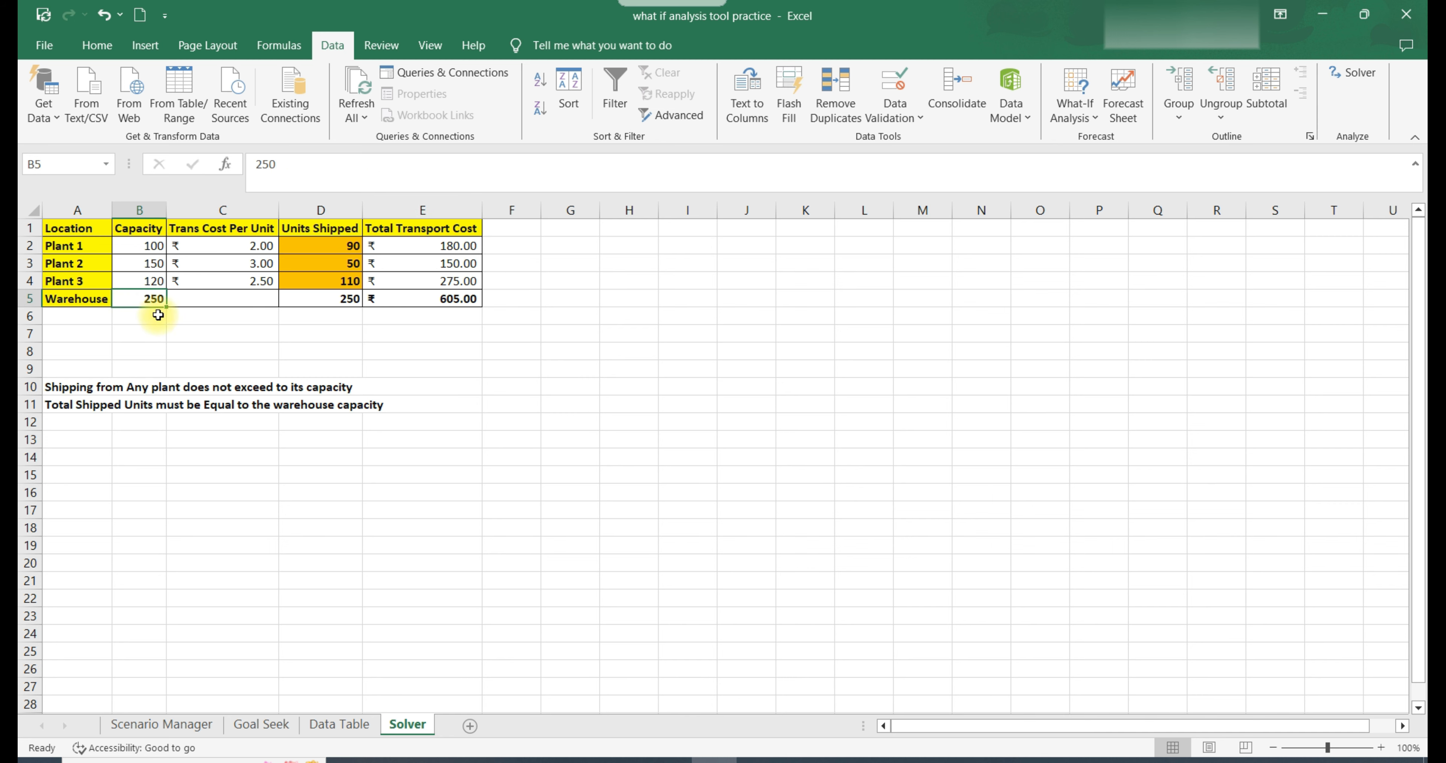
click(335, 297)
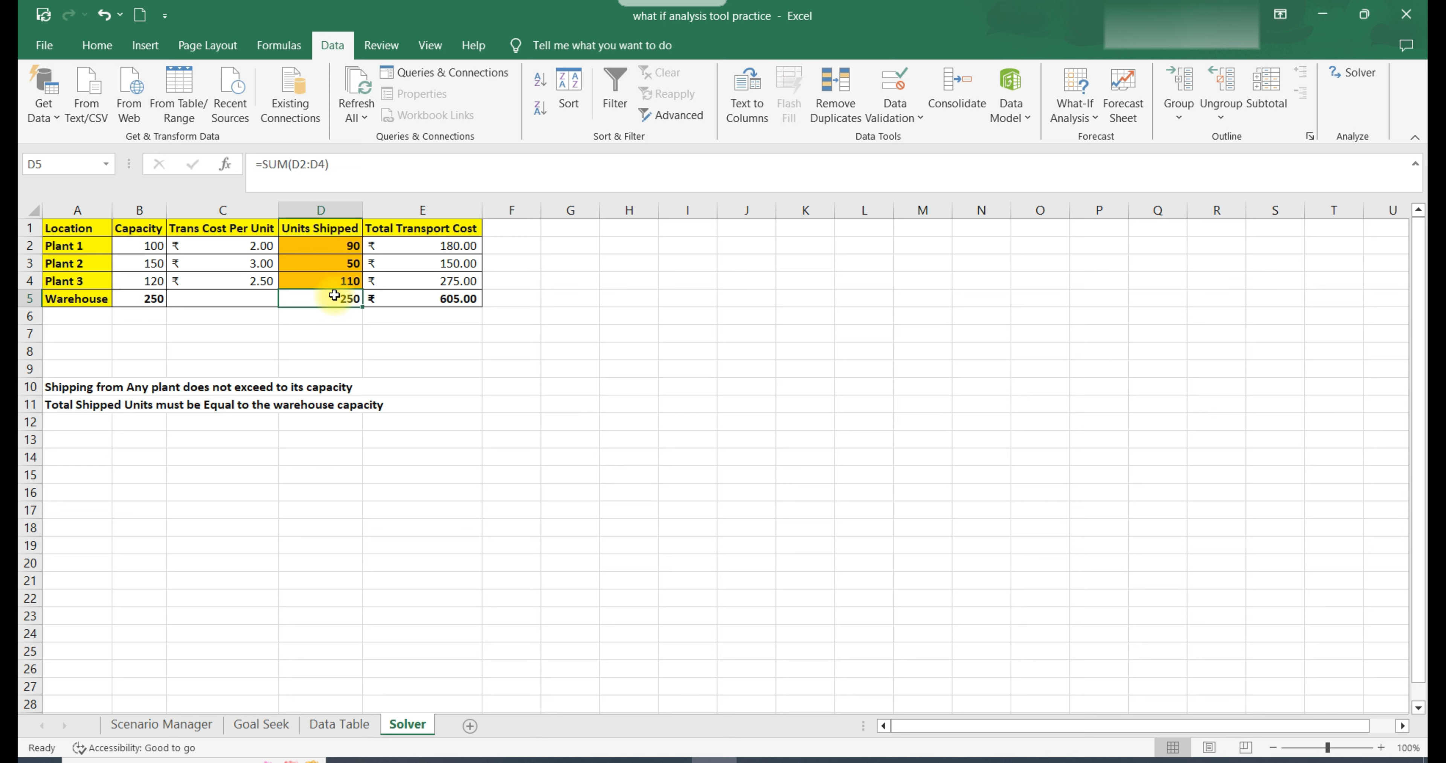
click(449, 365)
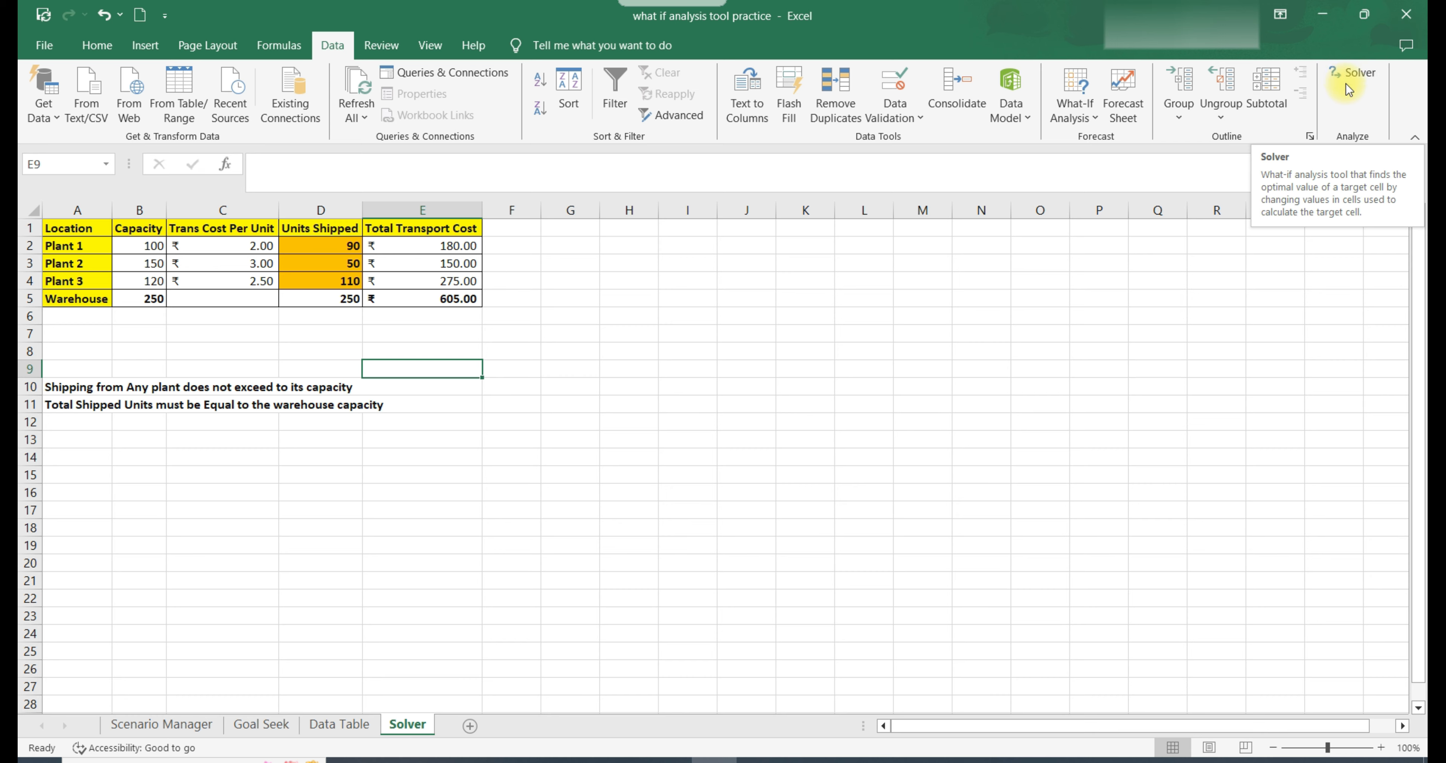
Step: Search the commands for "solver", inspect the Solver Add-in entry in the list of available add-ins, and close the list
click(583, 49)
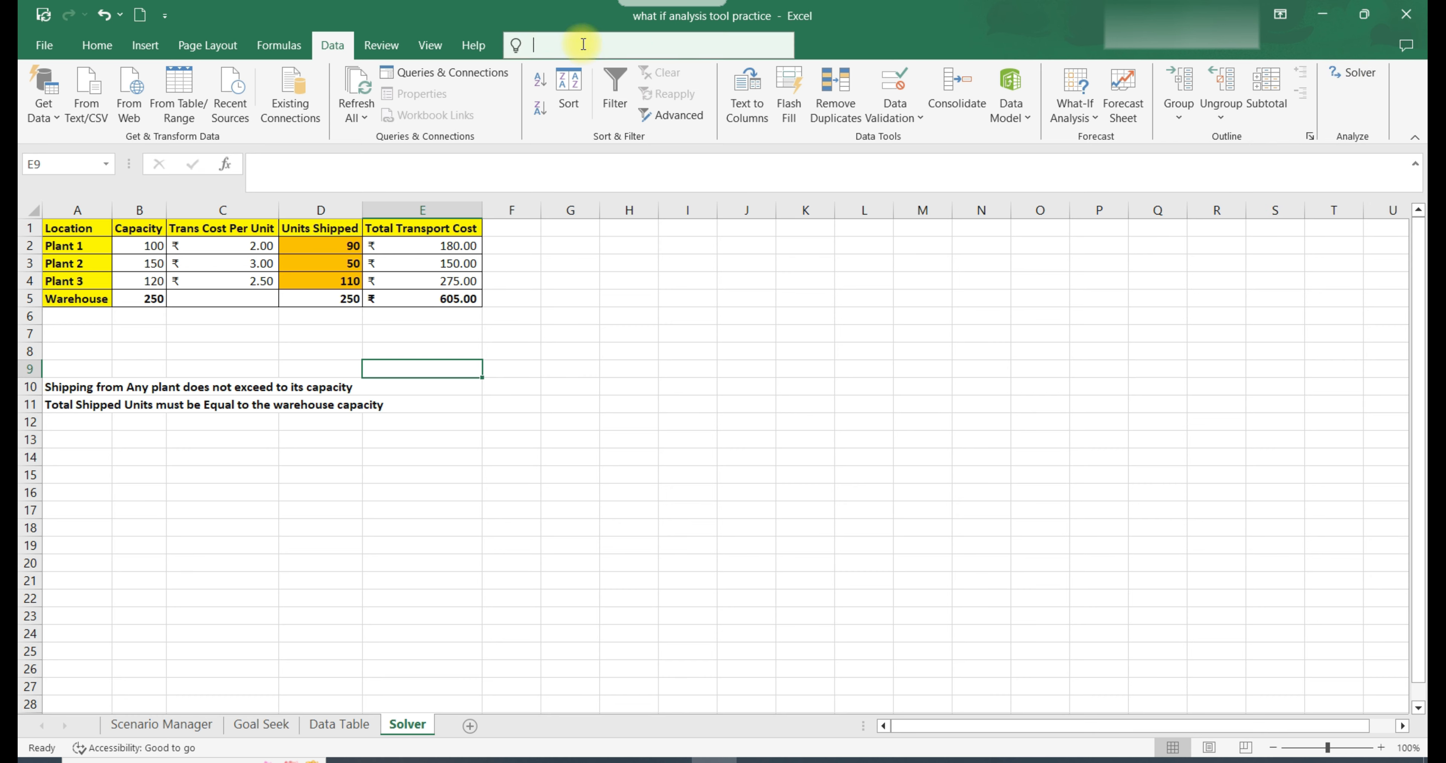
text(solver)
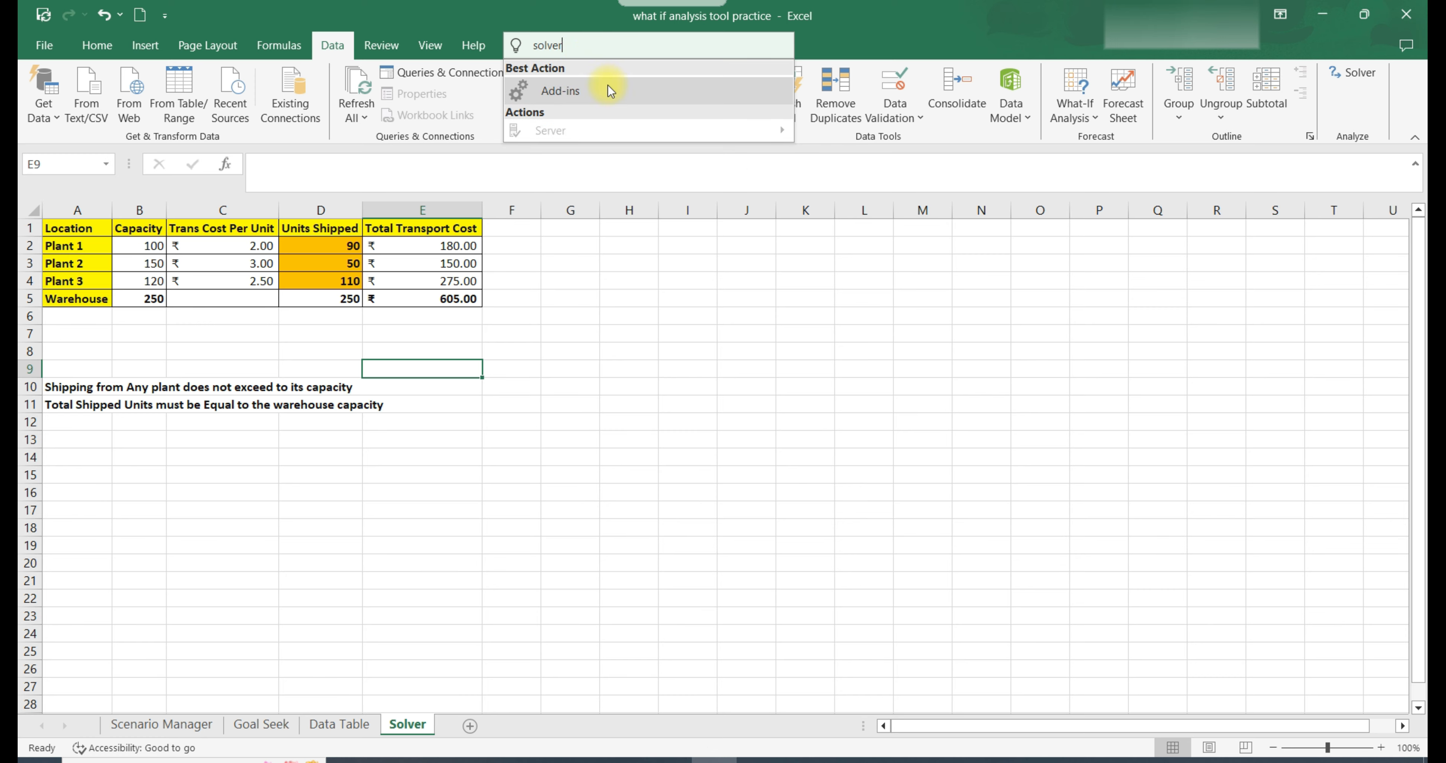
click(606, 90)
click(685, 215)
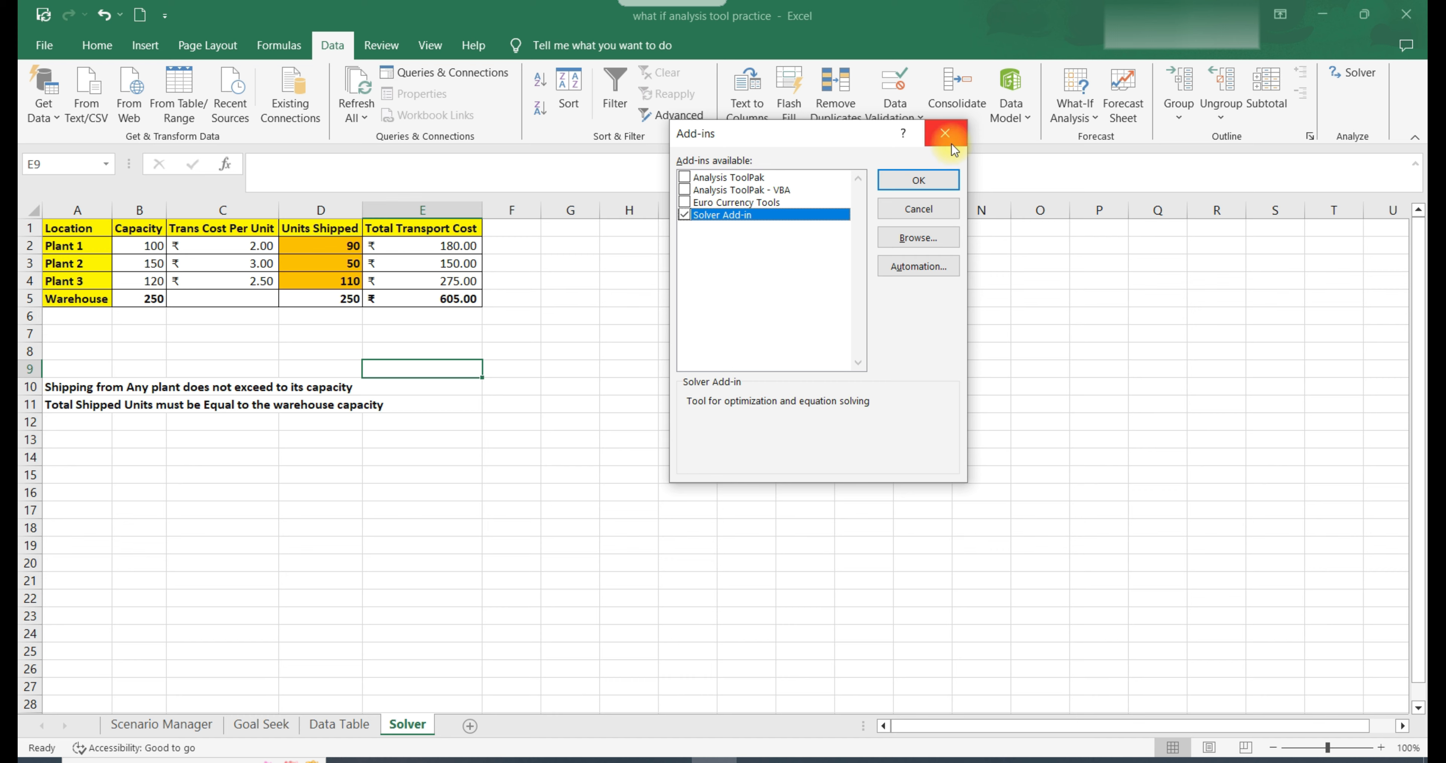
click(945, 132)
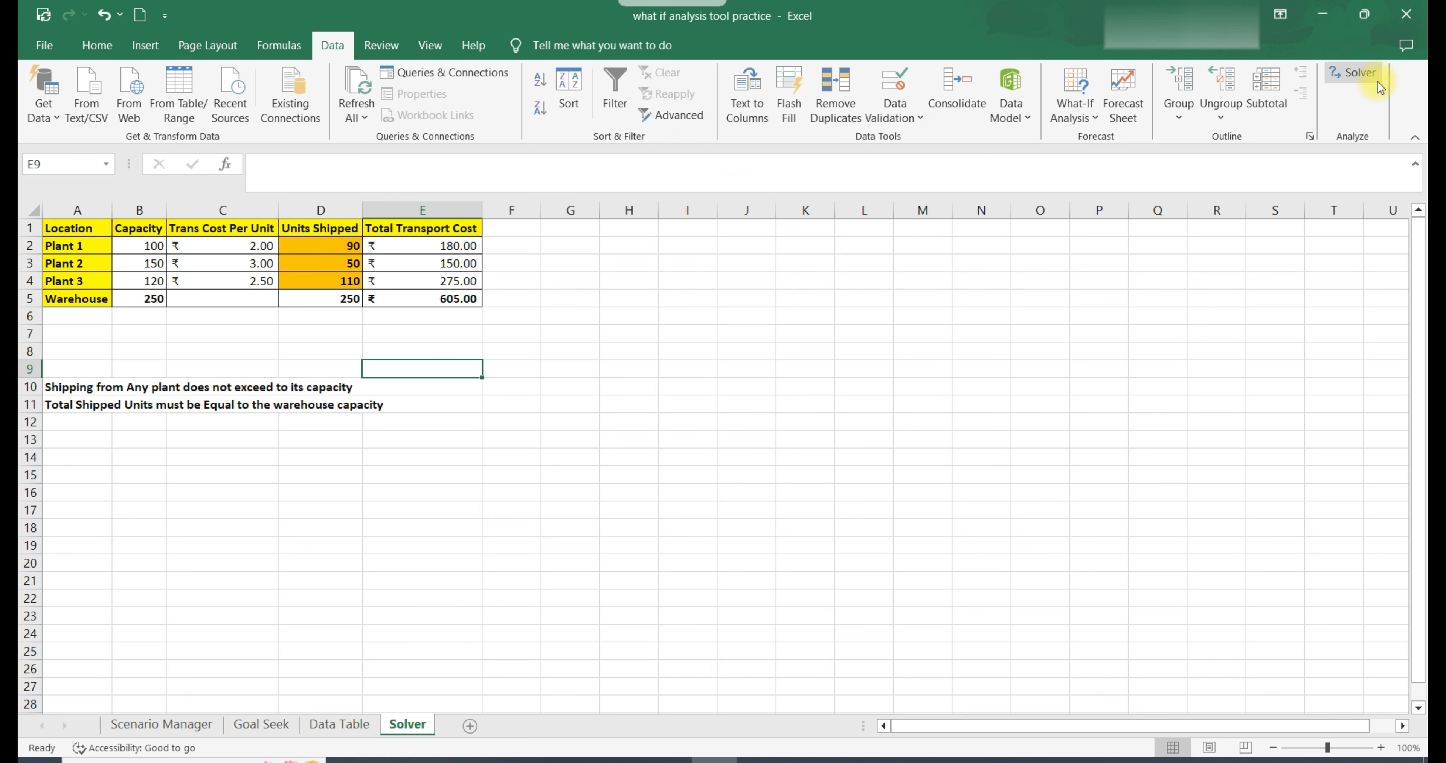
Step: Set up Solver to minimize the total transport cost in E5 by changing the Units Shipped cells D2:D4
click(1354, 79)
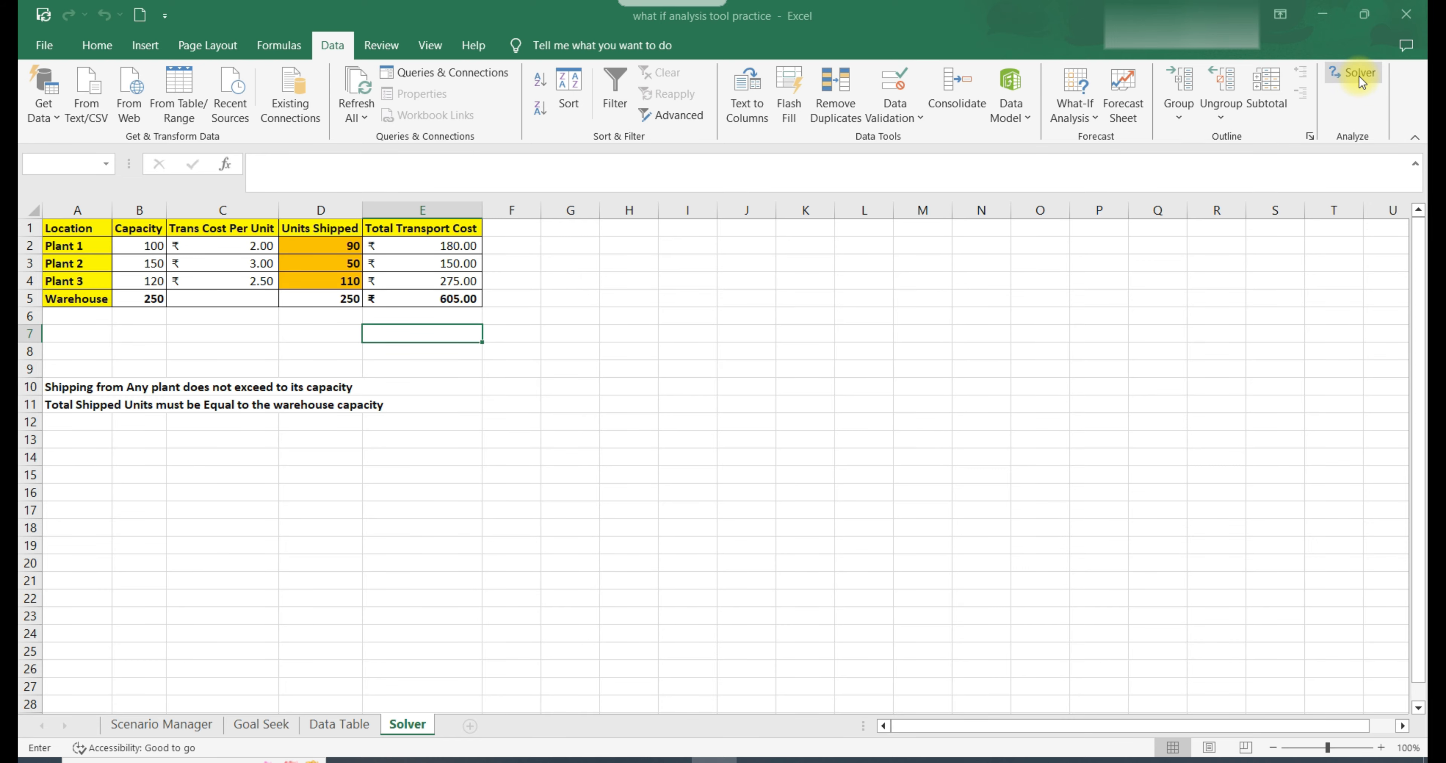
drag(770, 236, 778, 121)
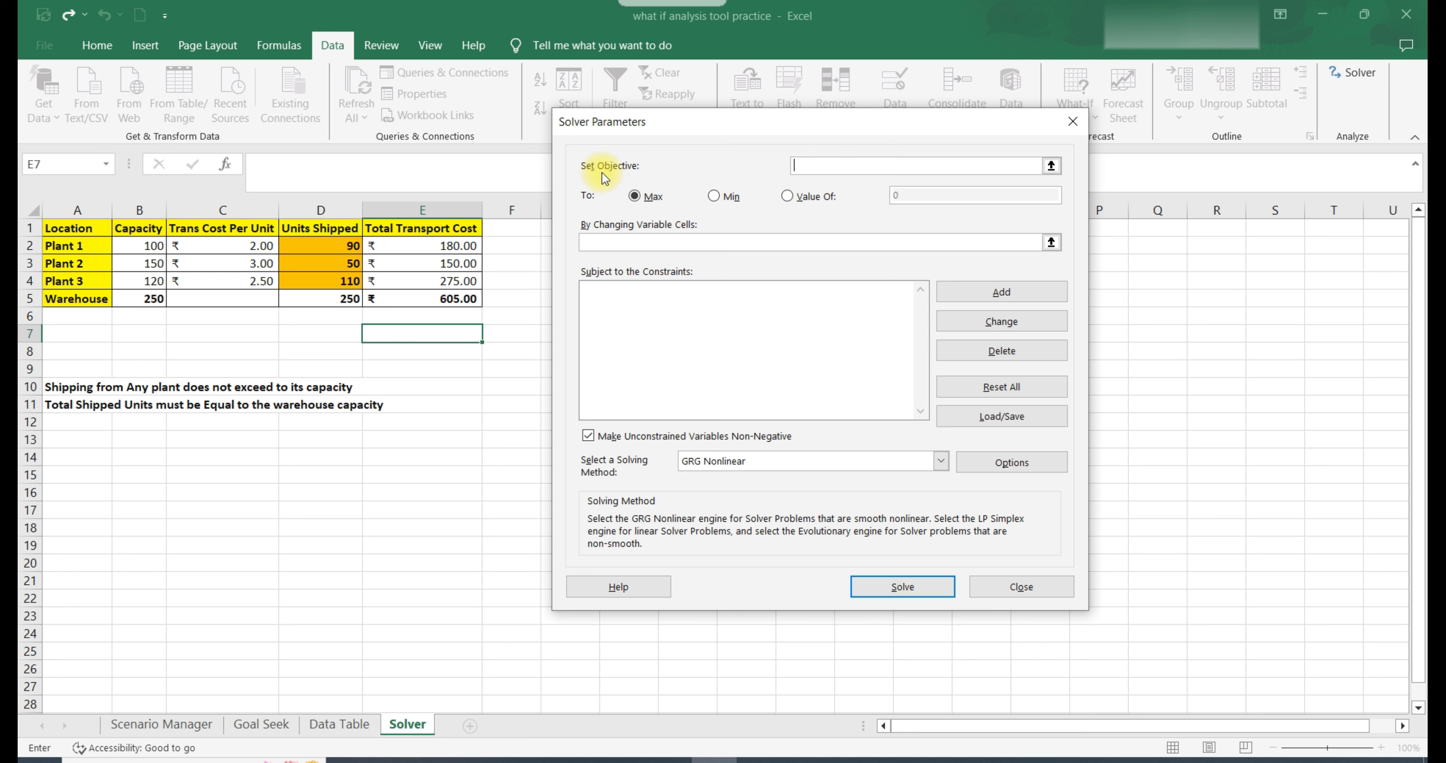
click(426, 304)
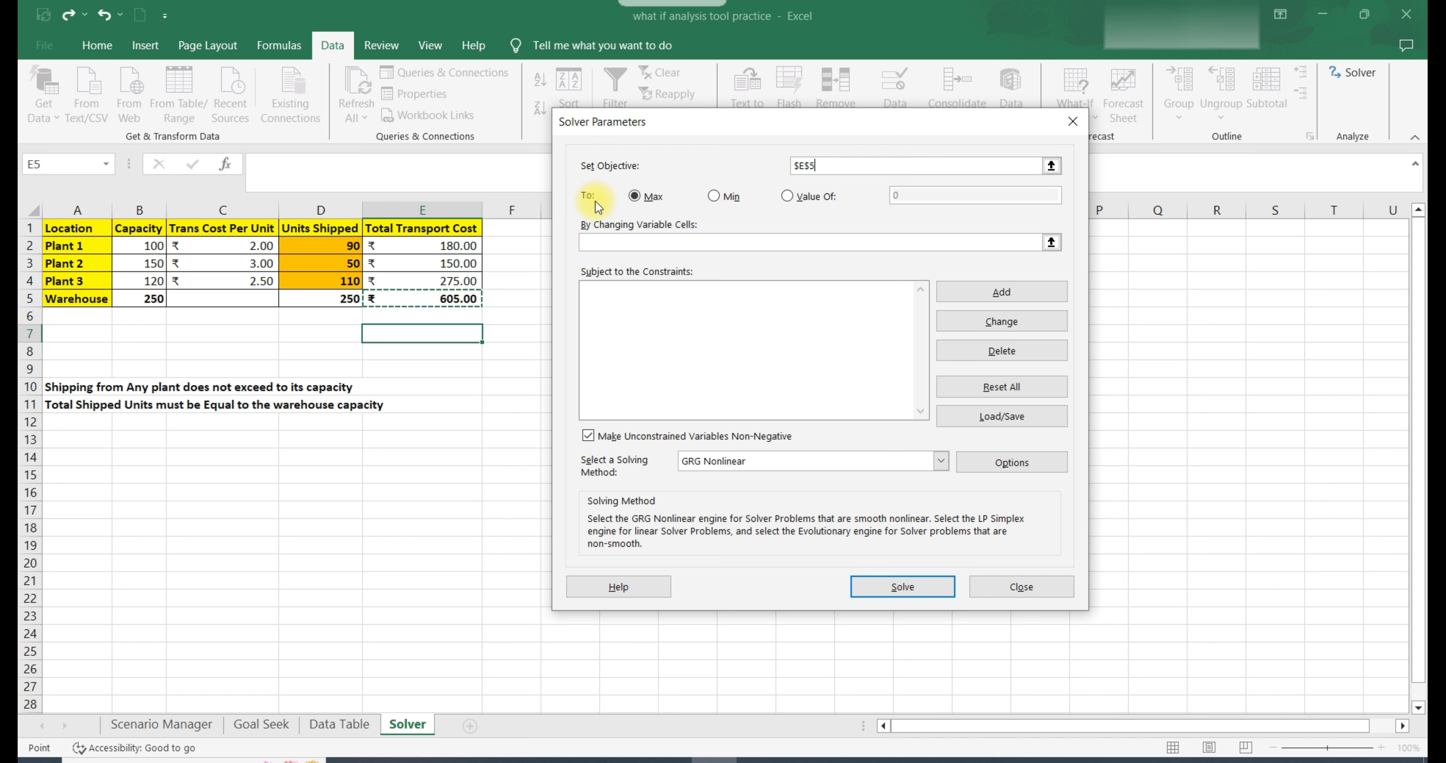
click(713, 196)
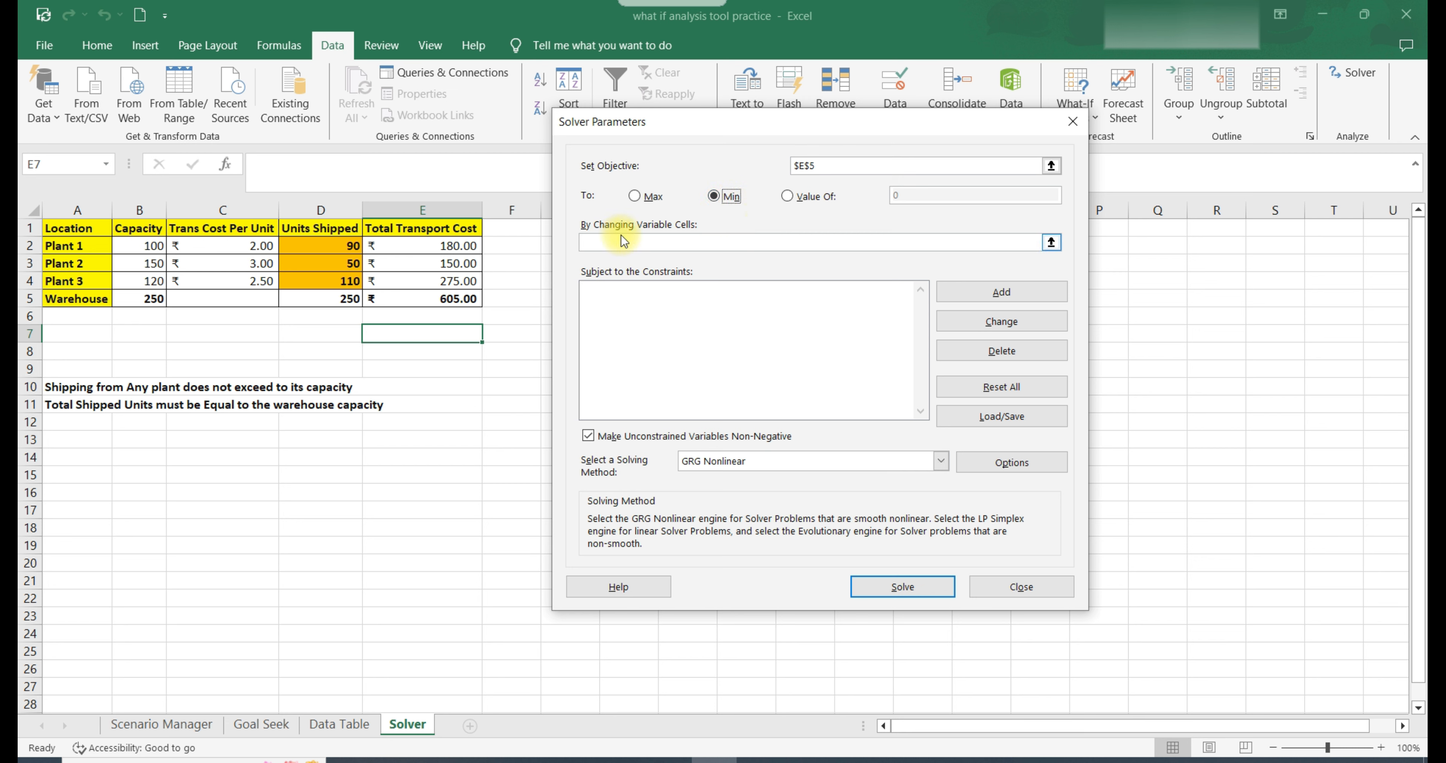
click(717, 246)
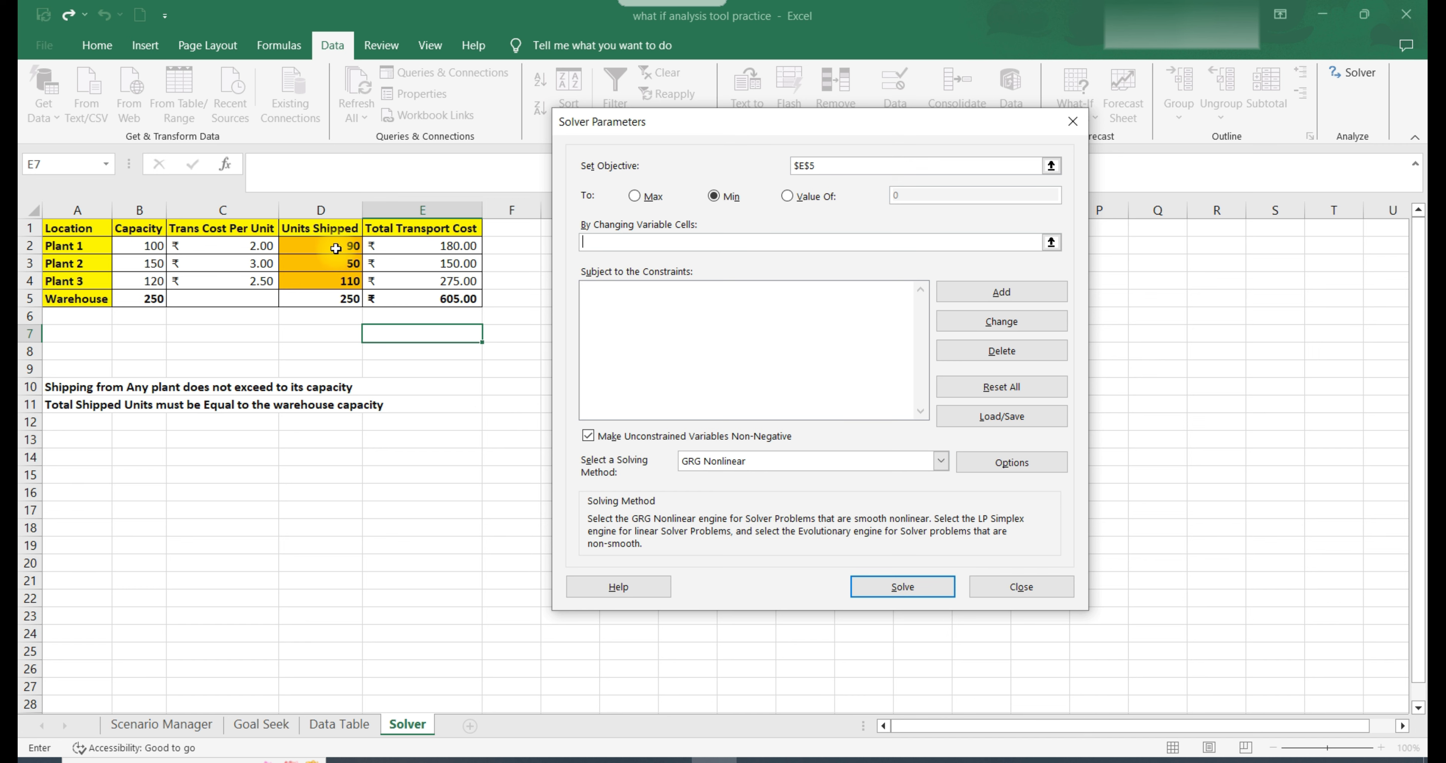
drag(336, 248, 339, 279)
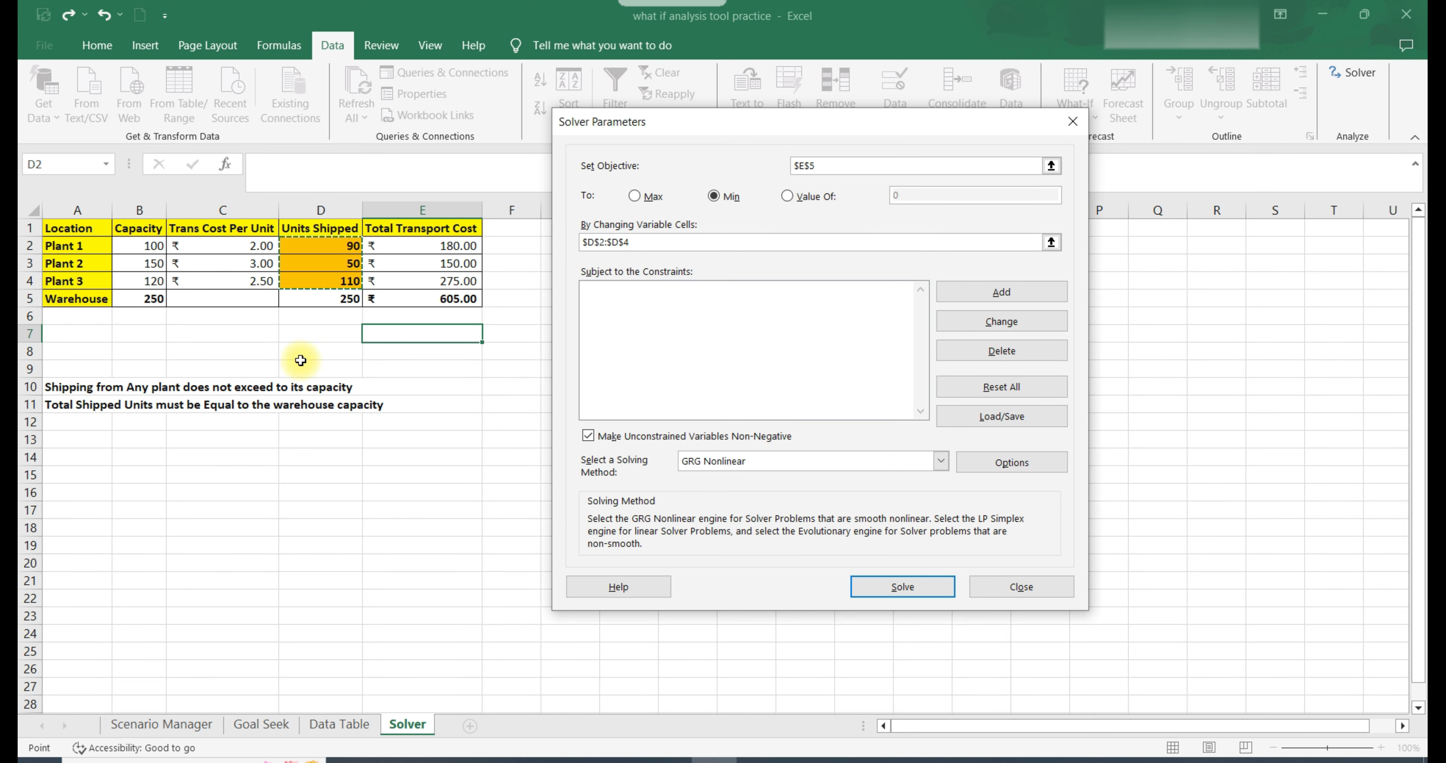
Step: Add a Solver constraint keeping Plant 1's units shipped within its capacity, $D$2 <= $B$2
click(1021, 293)
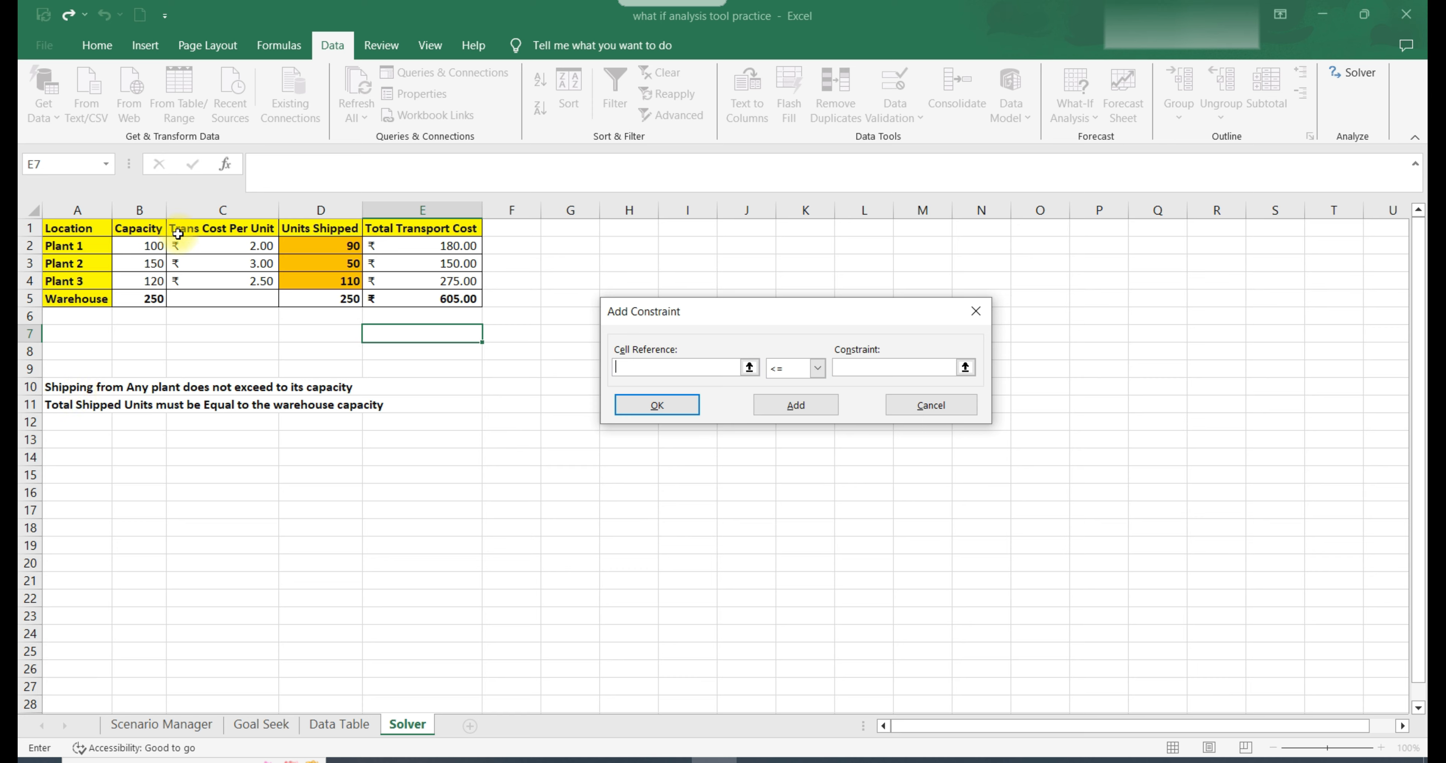
click(323, 245)
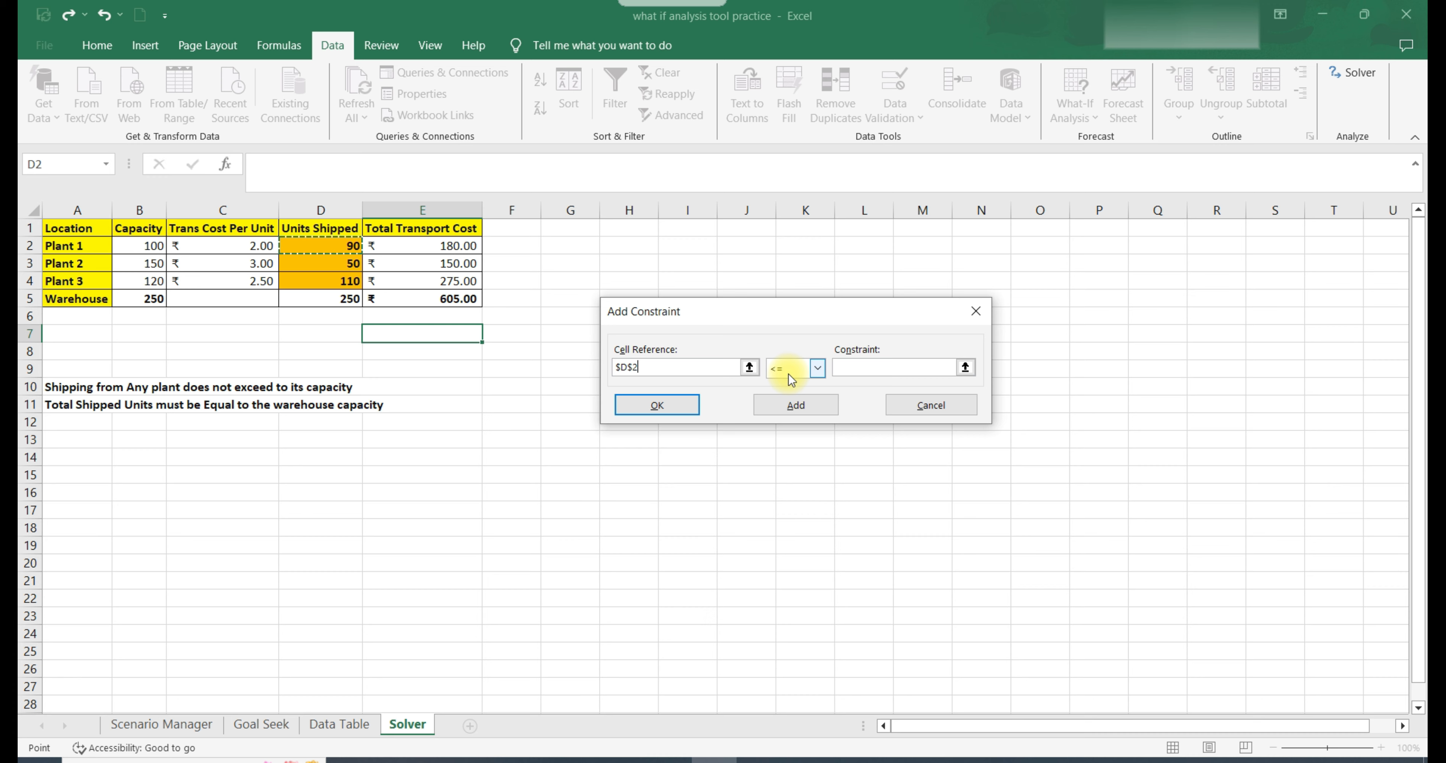
click(838, 368)
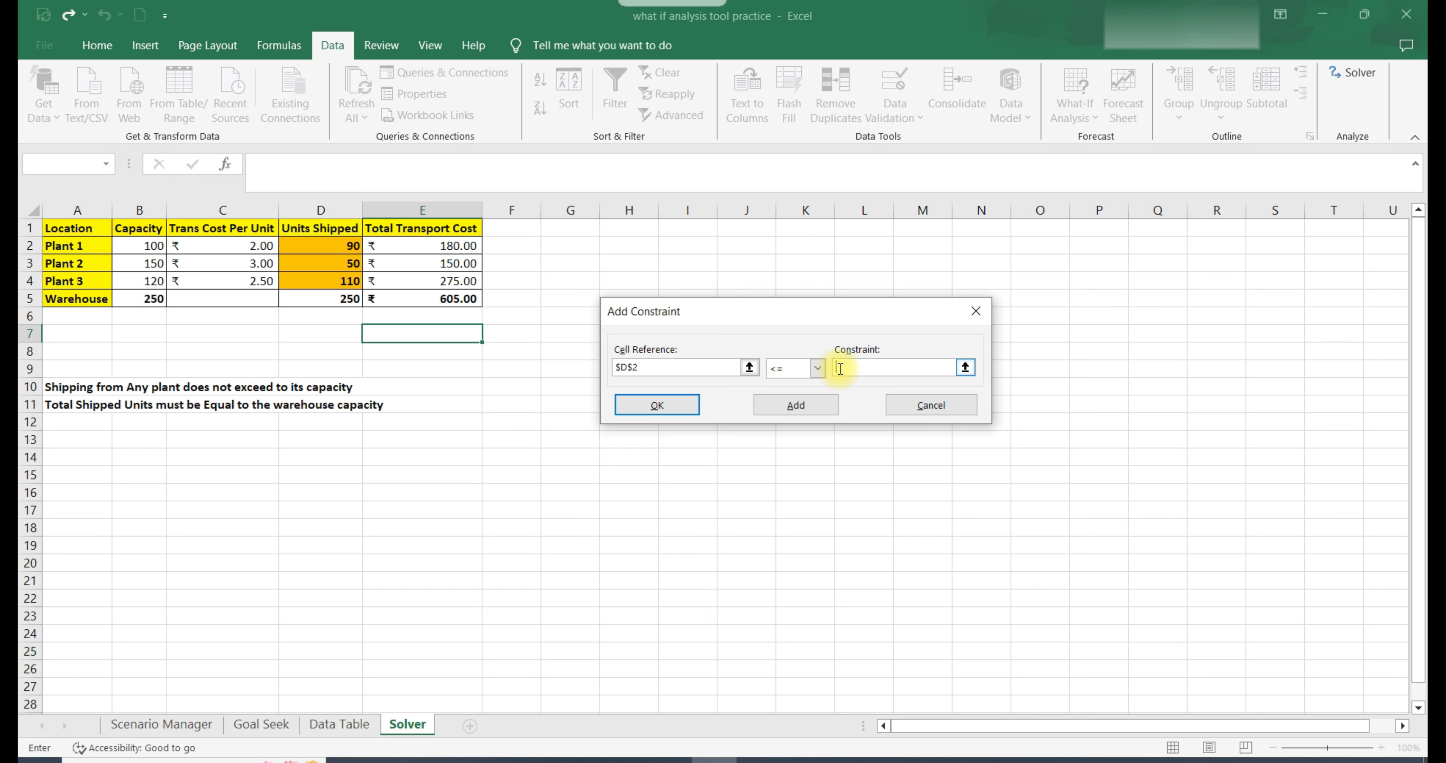
click(140, 247)
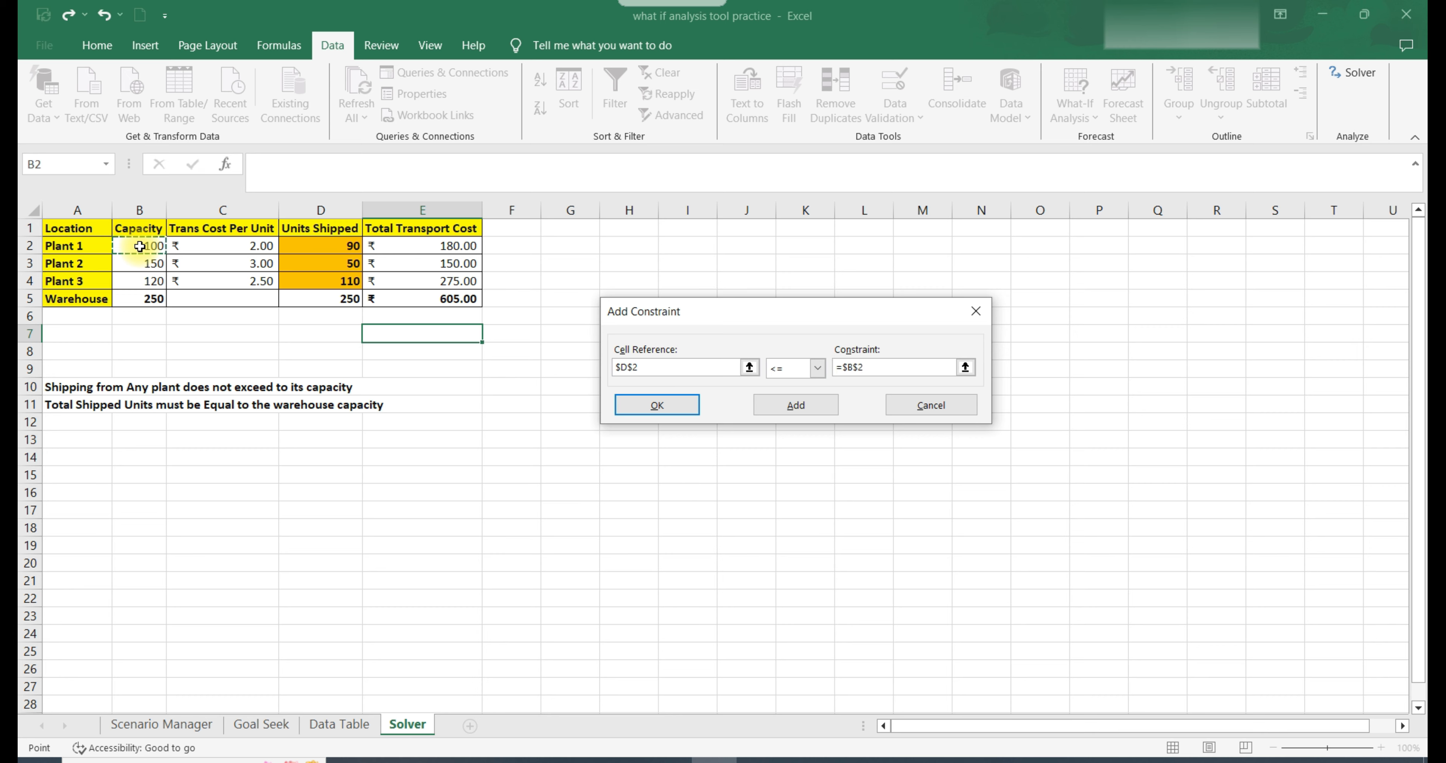
click(783, 413)
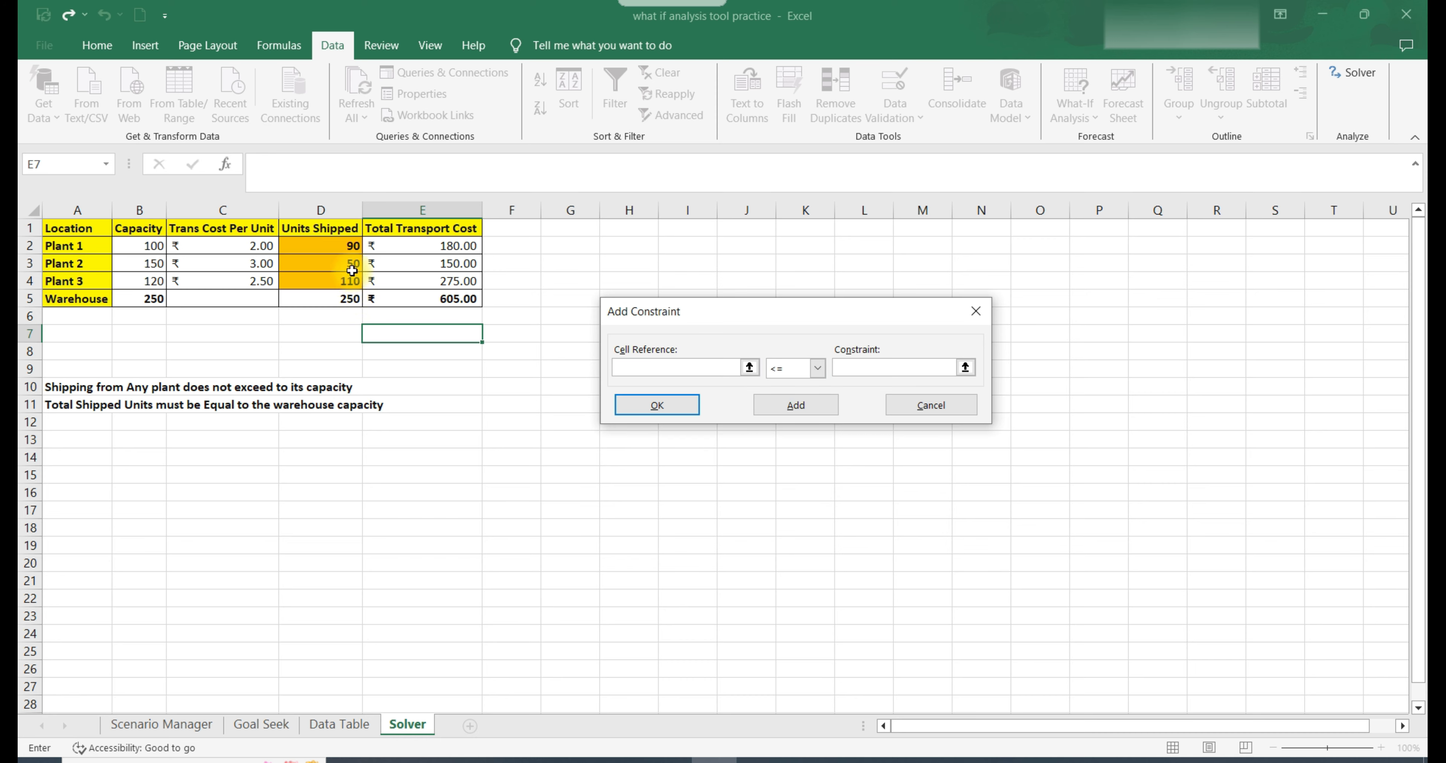
Step: Add a constraint keeping Plant 2's units shipped within its capacity, $D$3 <= $B$3
click(342, 263)
click(876, 367)
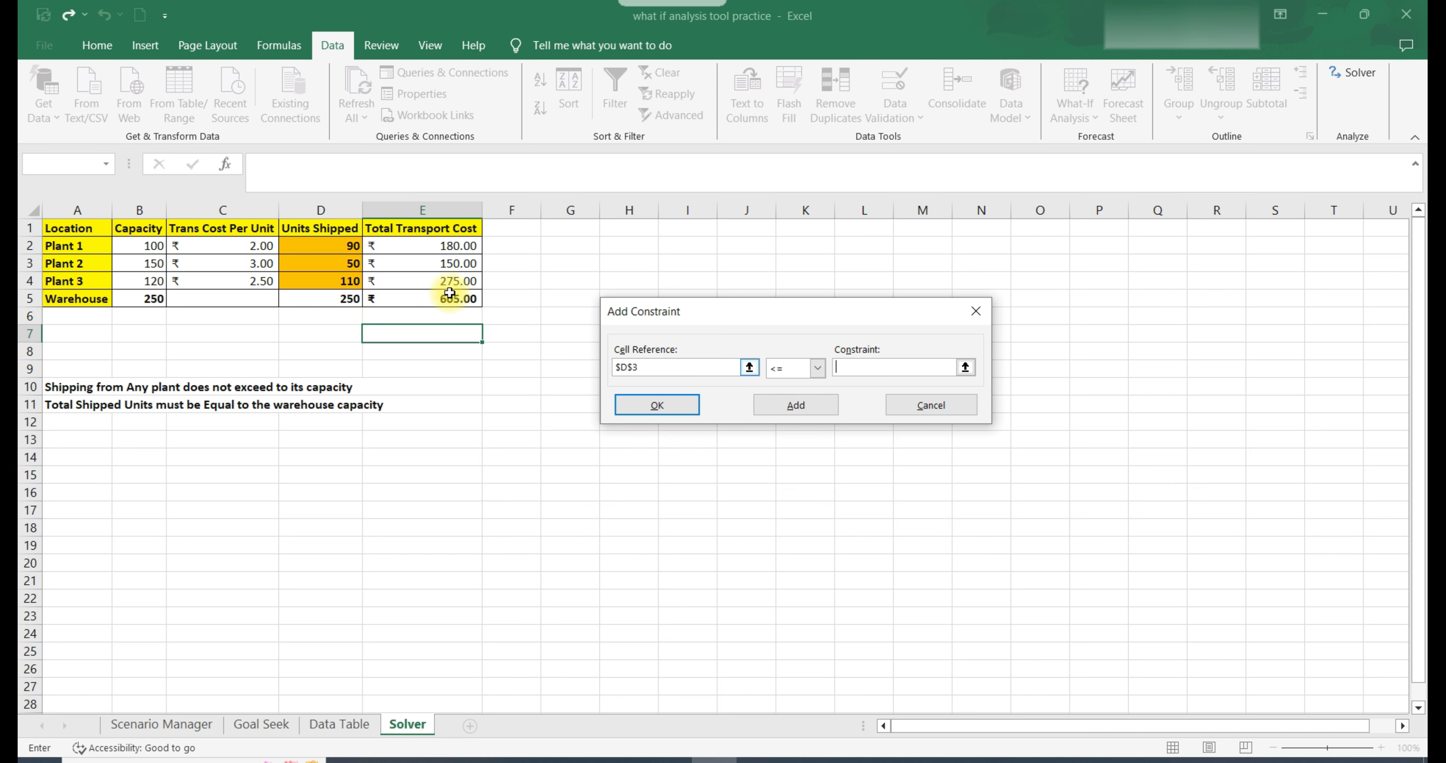
click(151, 263)
click(792, 405)
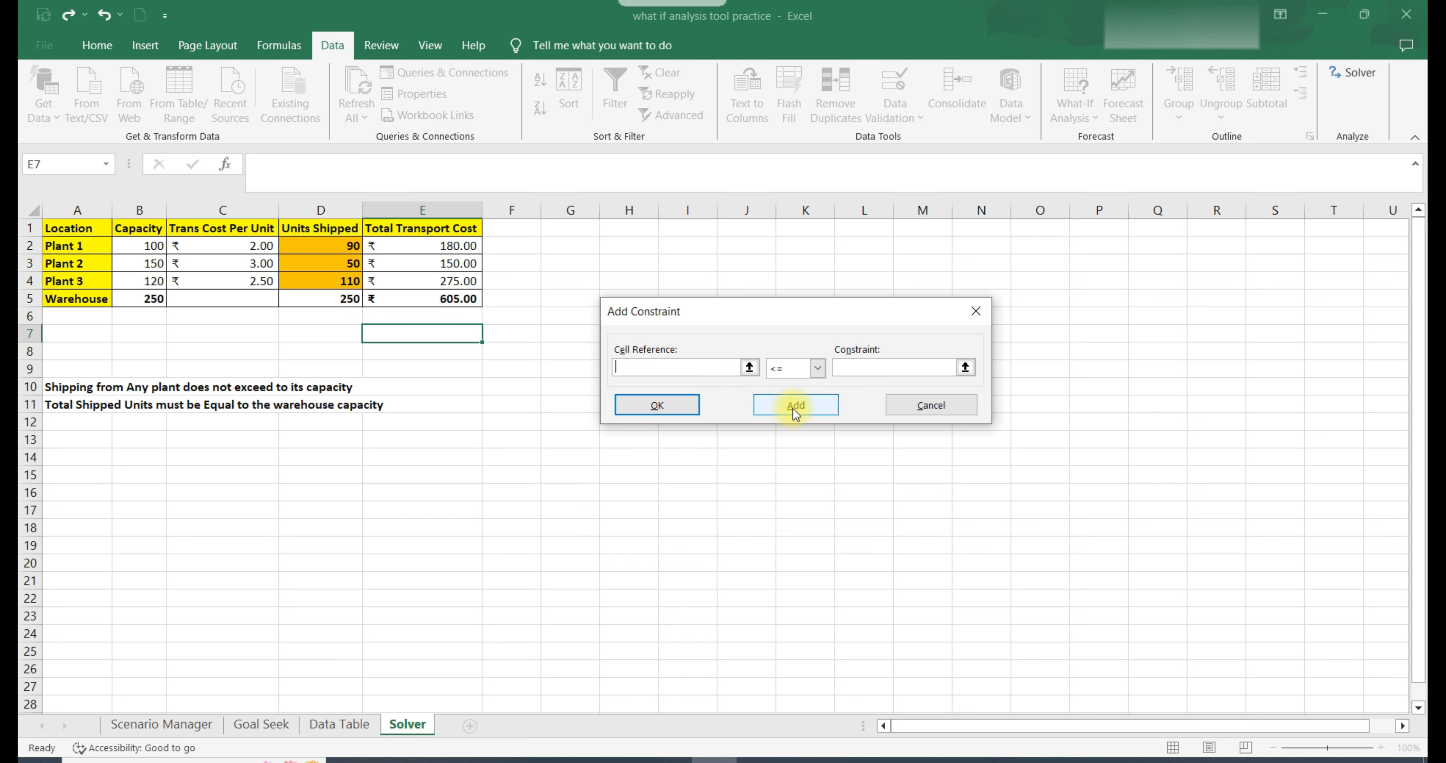
Step: Add a constraint keeping Plant 3's units shipped within its capacity, $D$4 <= $B$4
click(342, 281)
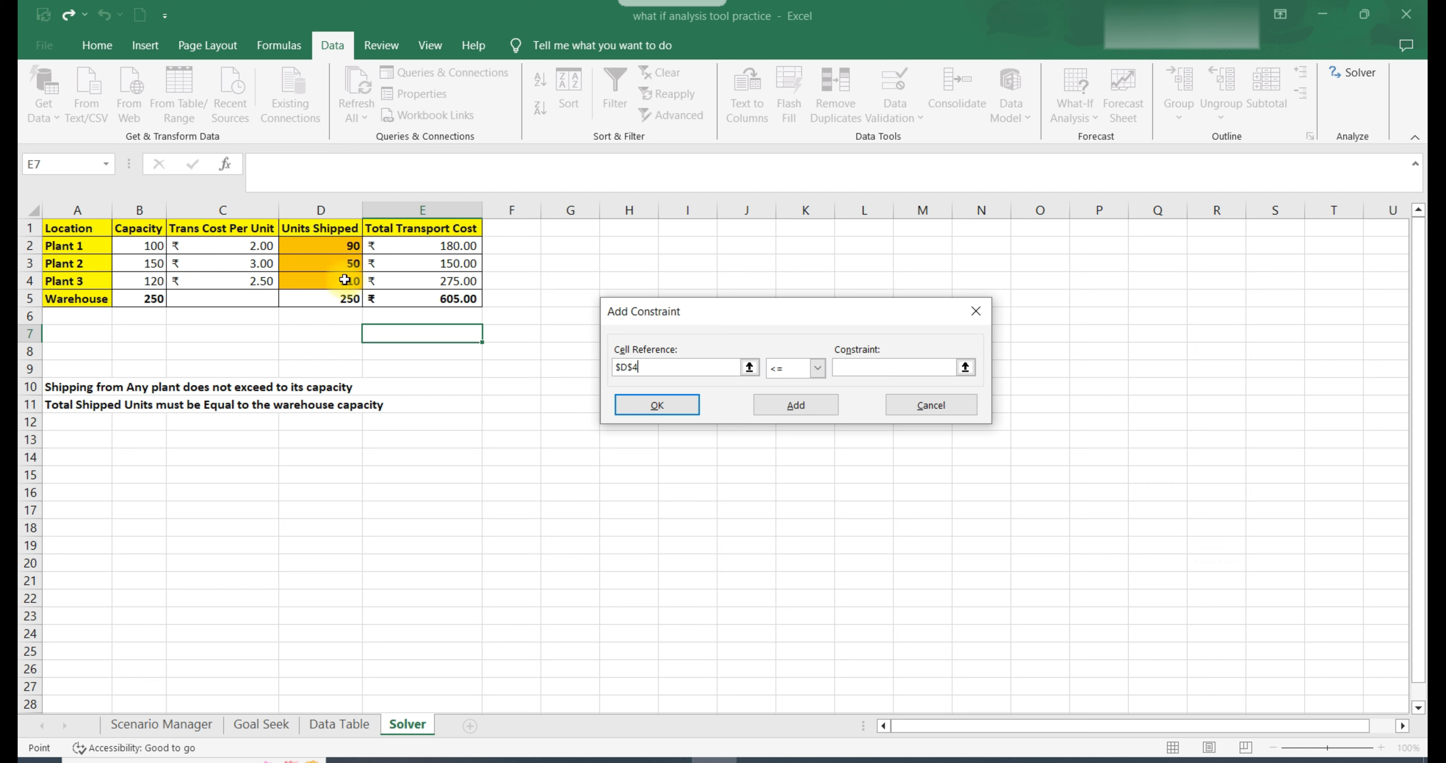
click(893, 369)
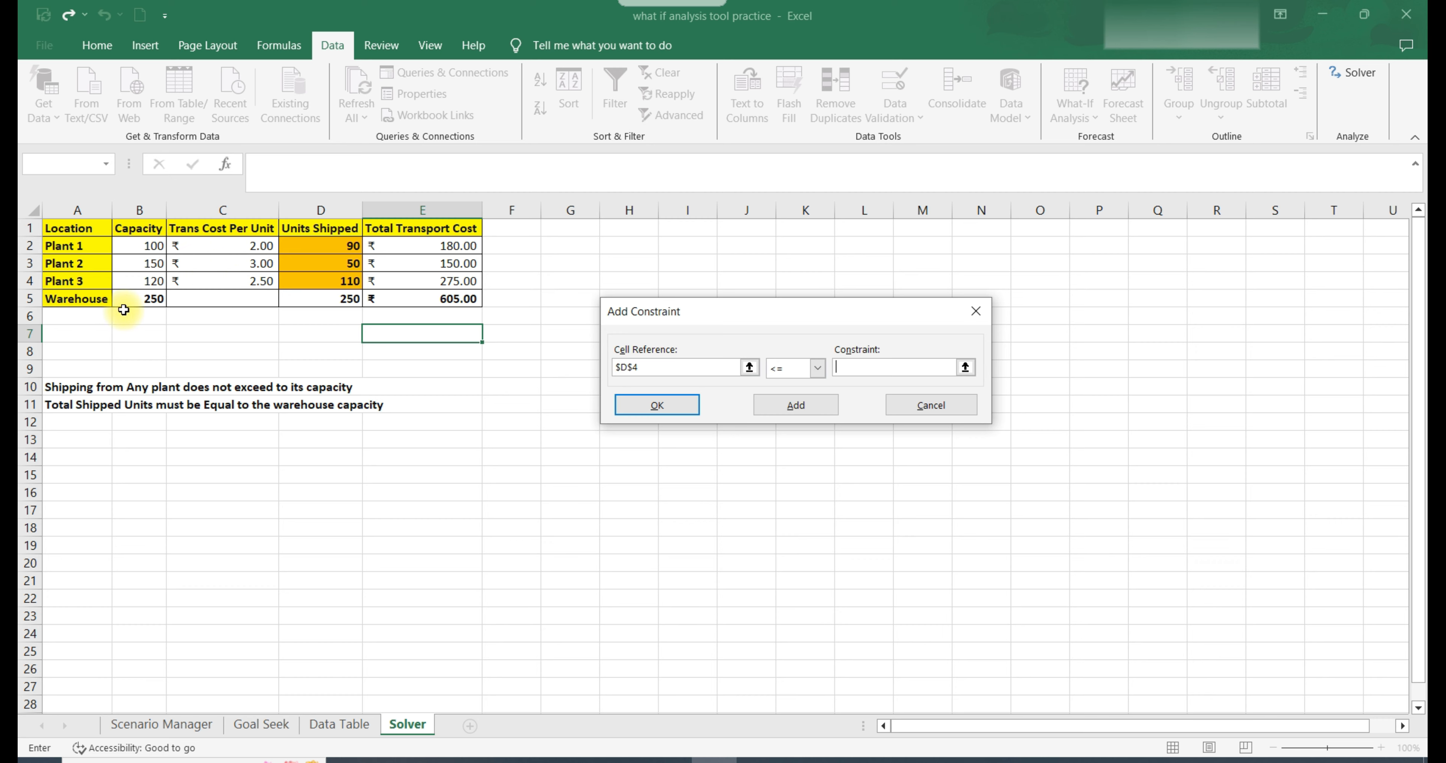
click(135, 281)
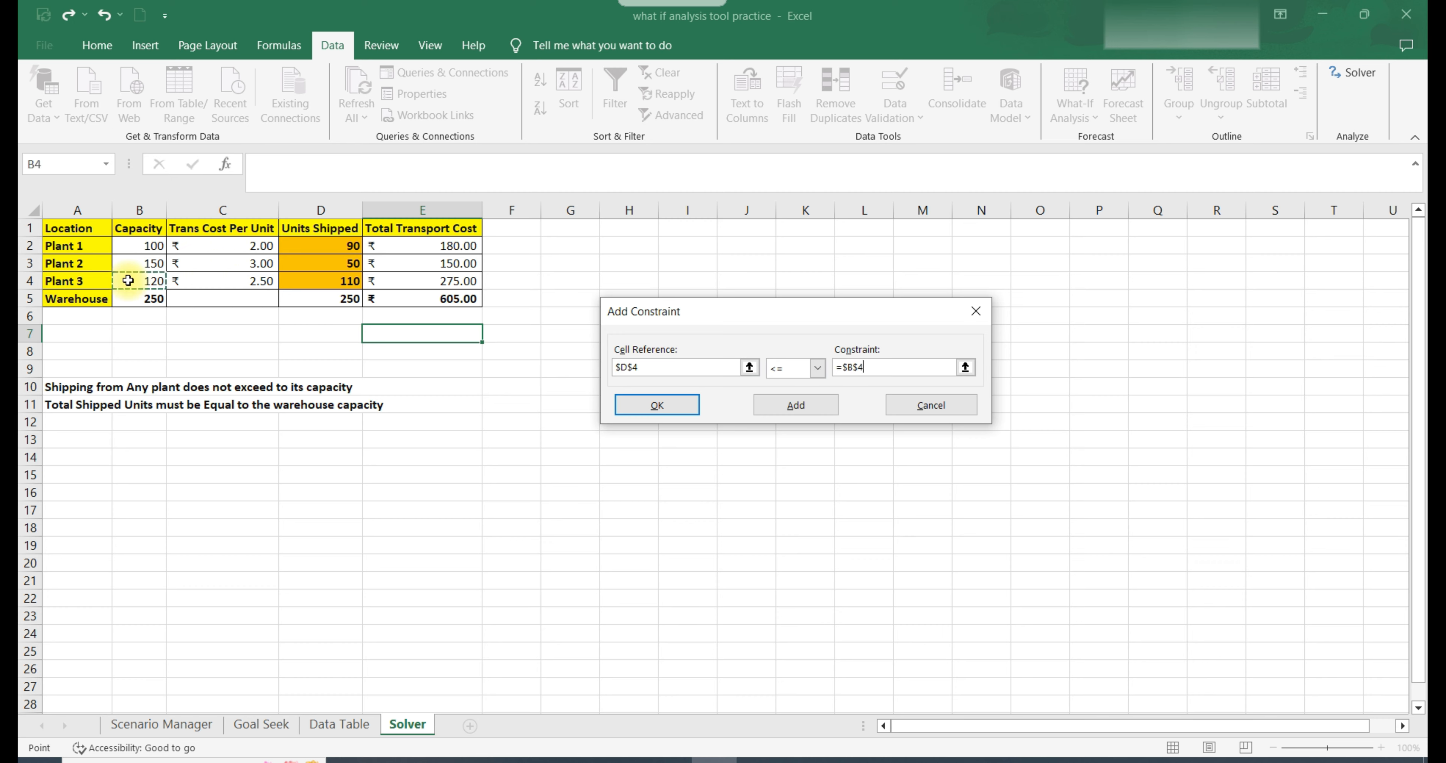
click(797, 409)
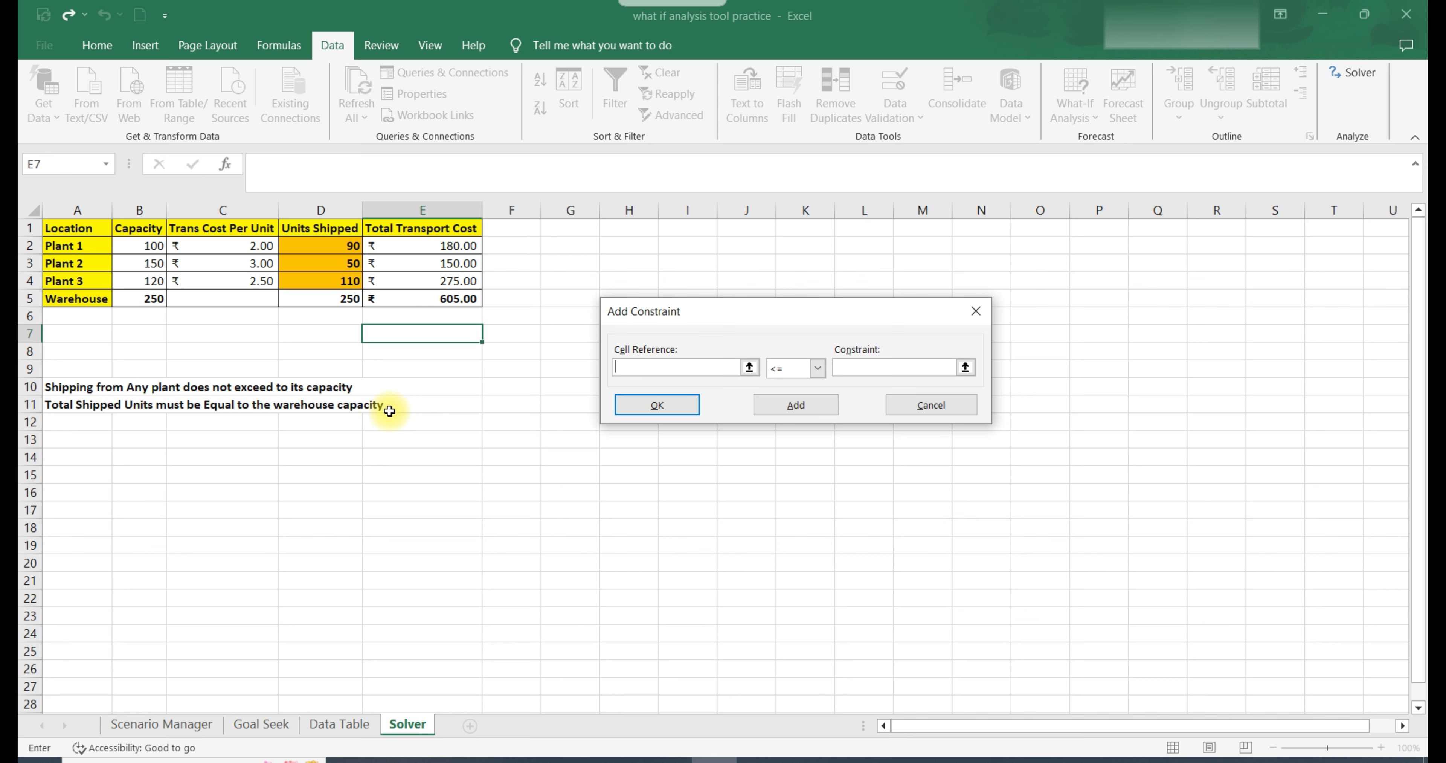
Step: Add the final constraint making the warehouse capacity equal the total units shipped, $B$5 = $D$5, and return to the Solver parameters
click(138, 301)
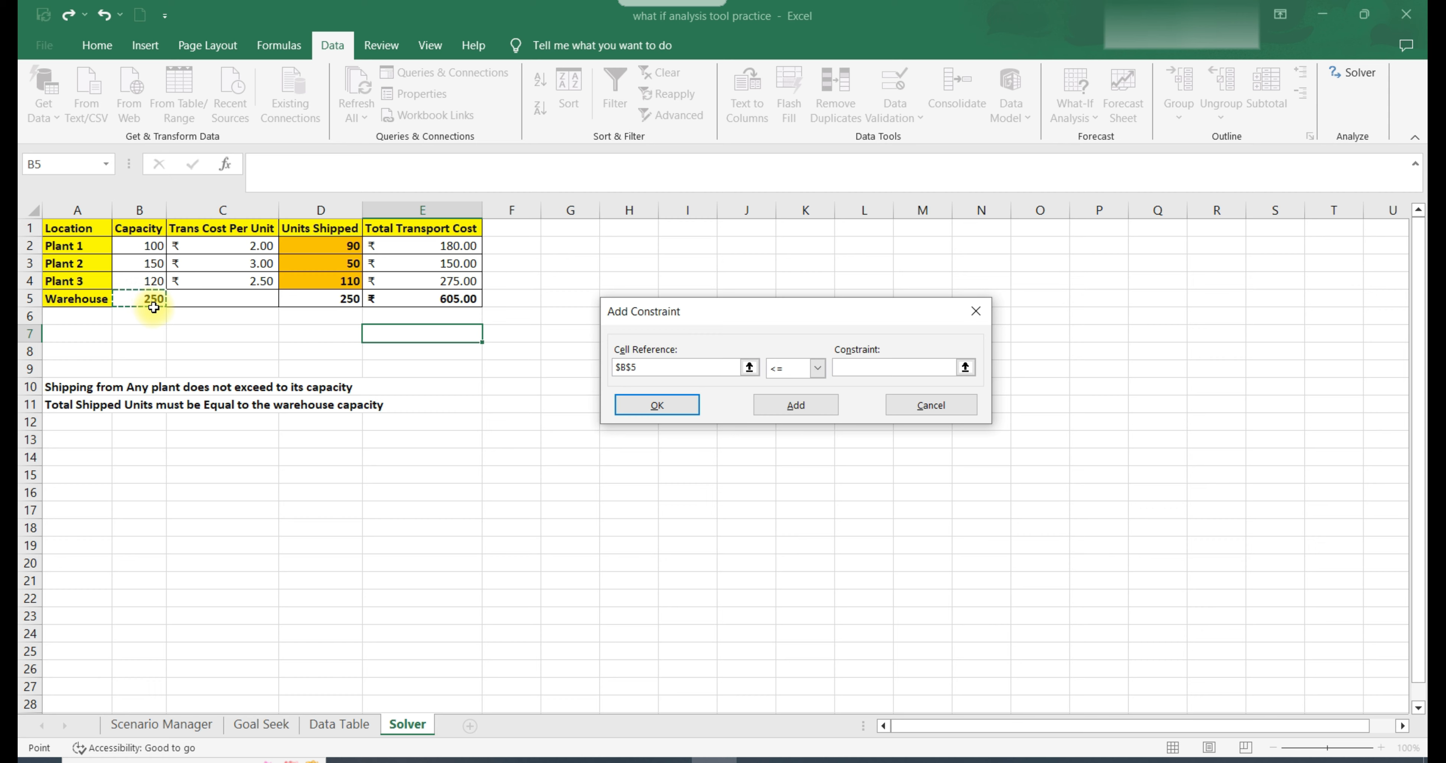
click(817, 368)
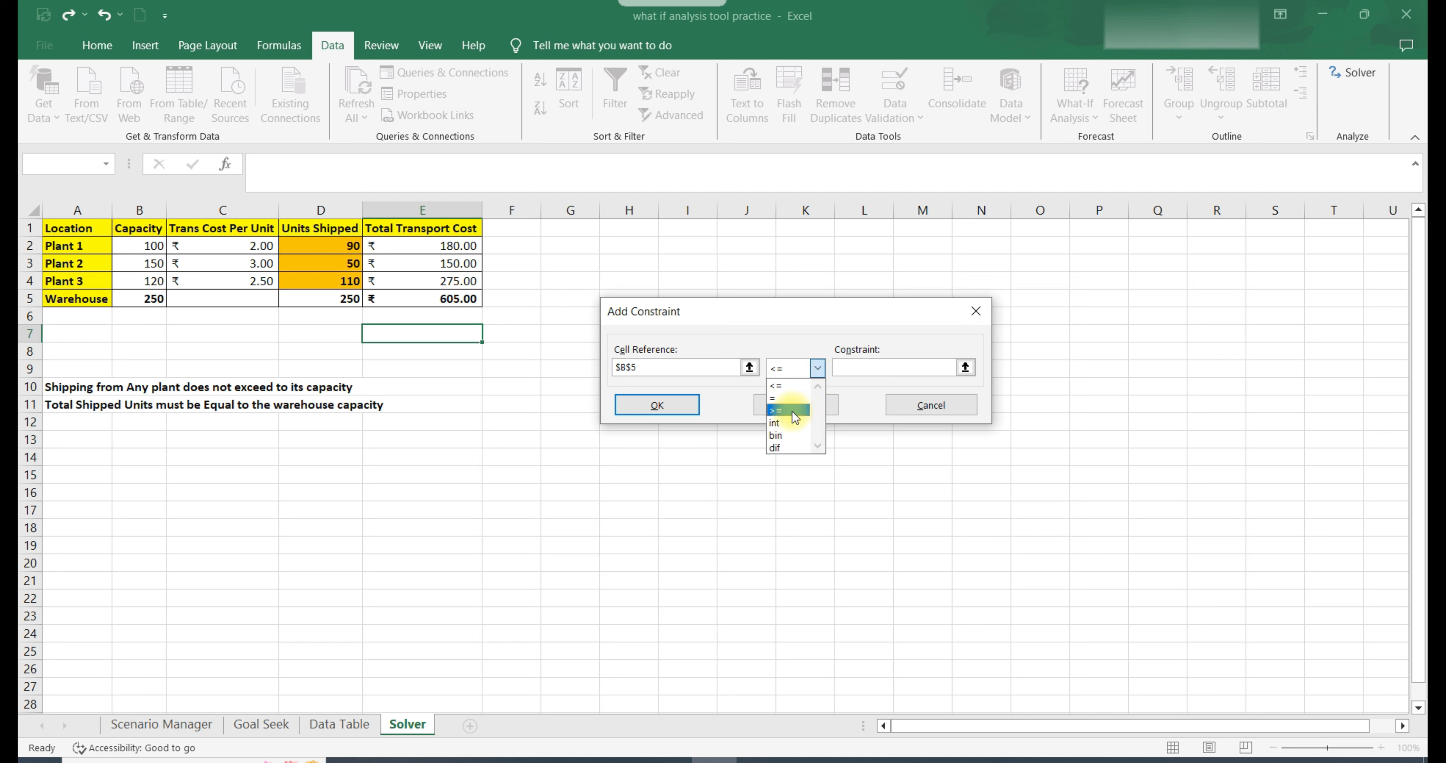
click(785, 398)
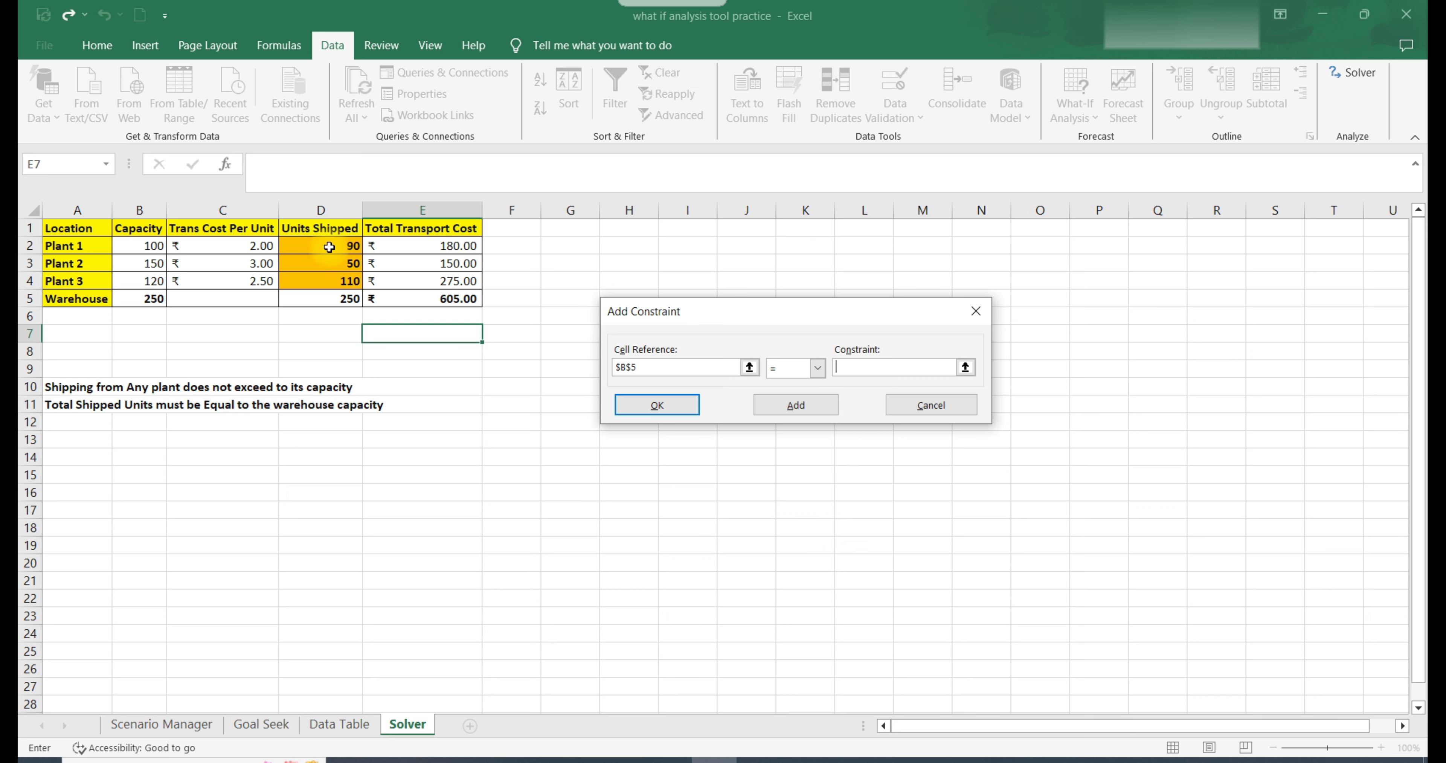
click(336, 298)
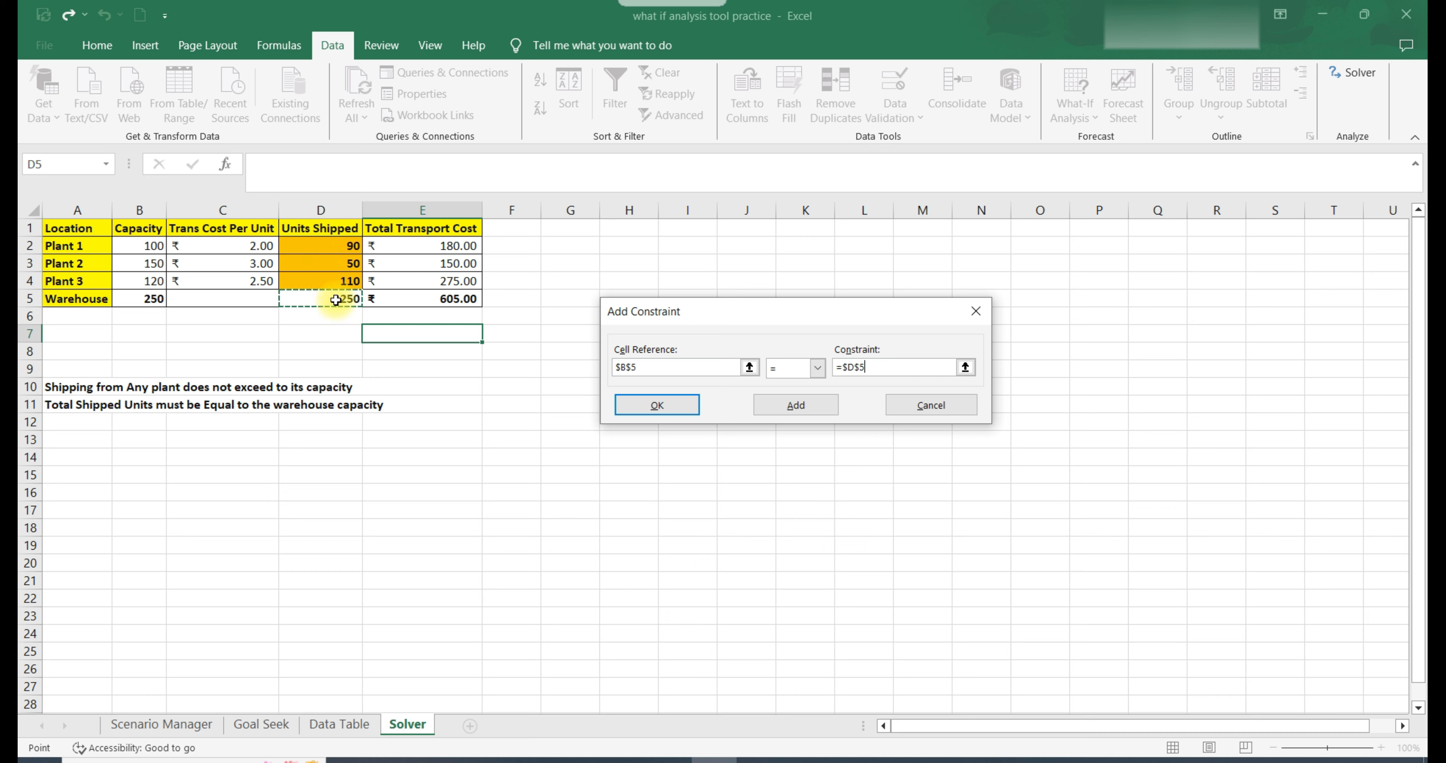
click(666, 412)
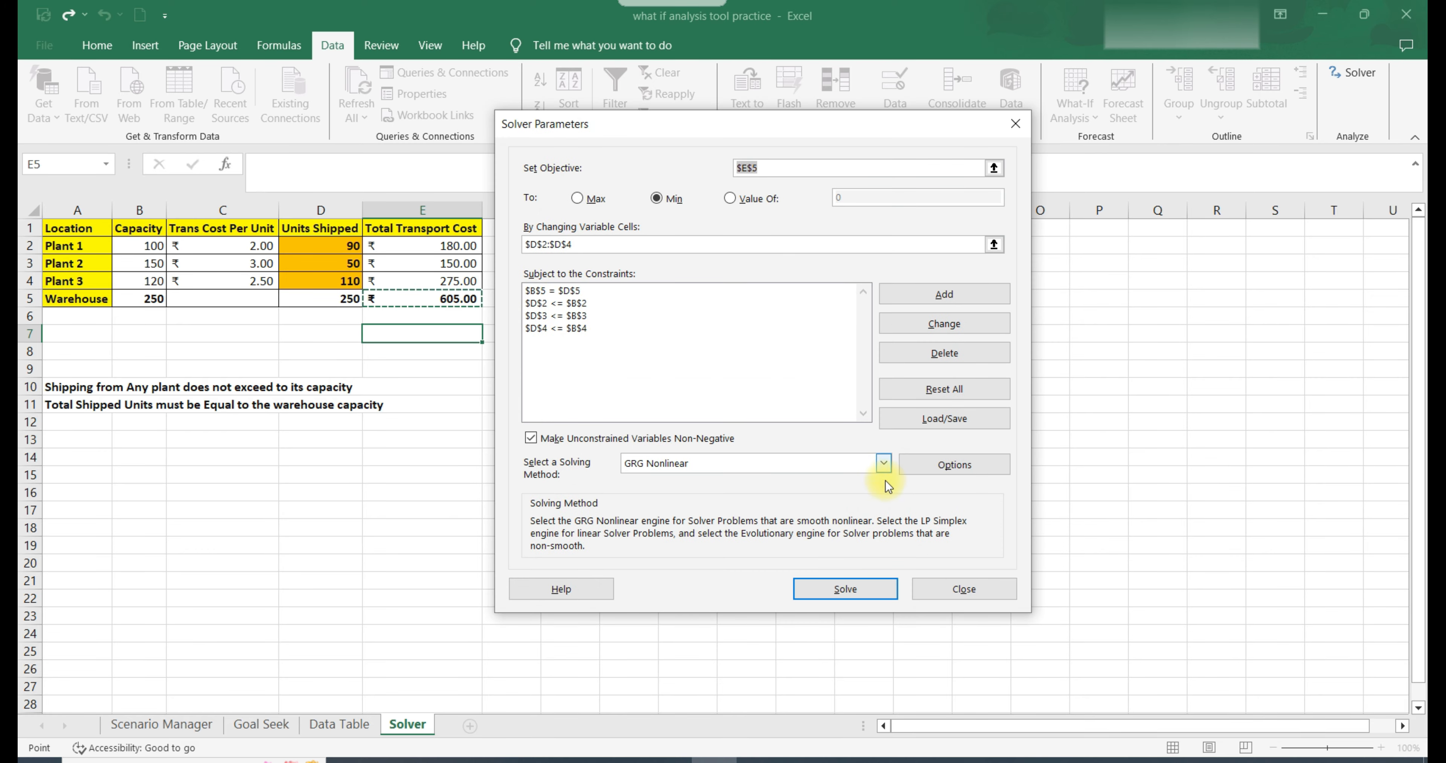
Step: Solve the transport cost model with the GRG Nonlinear method and keep the Solver solution in the worksheet
click(870, 591)
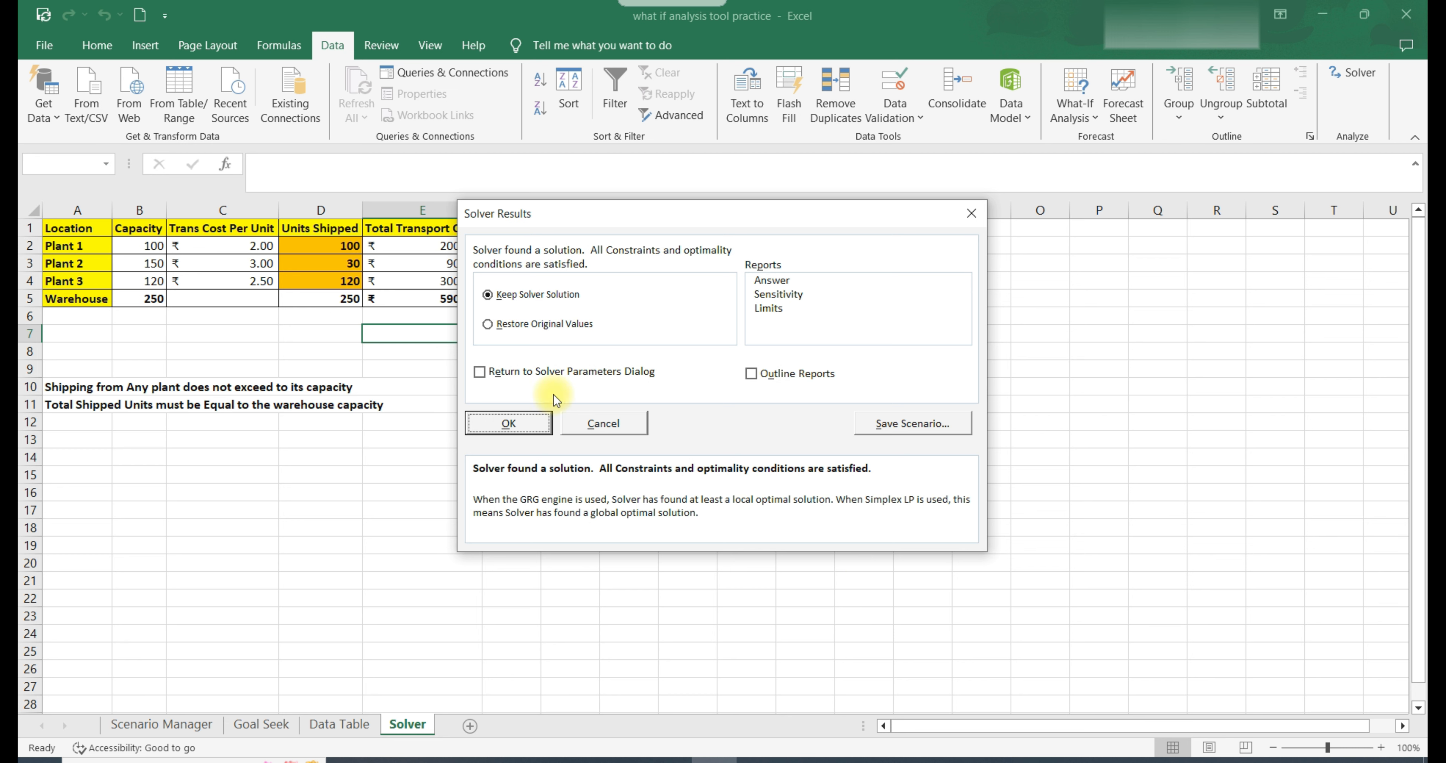
click(506, 421)
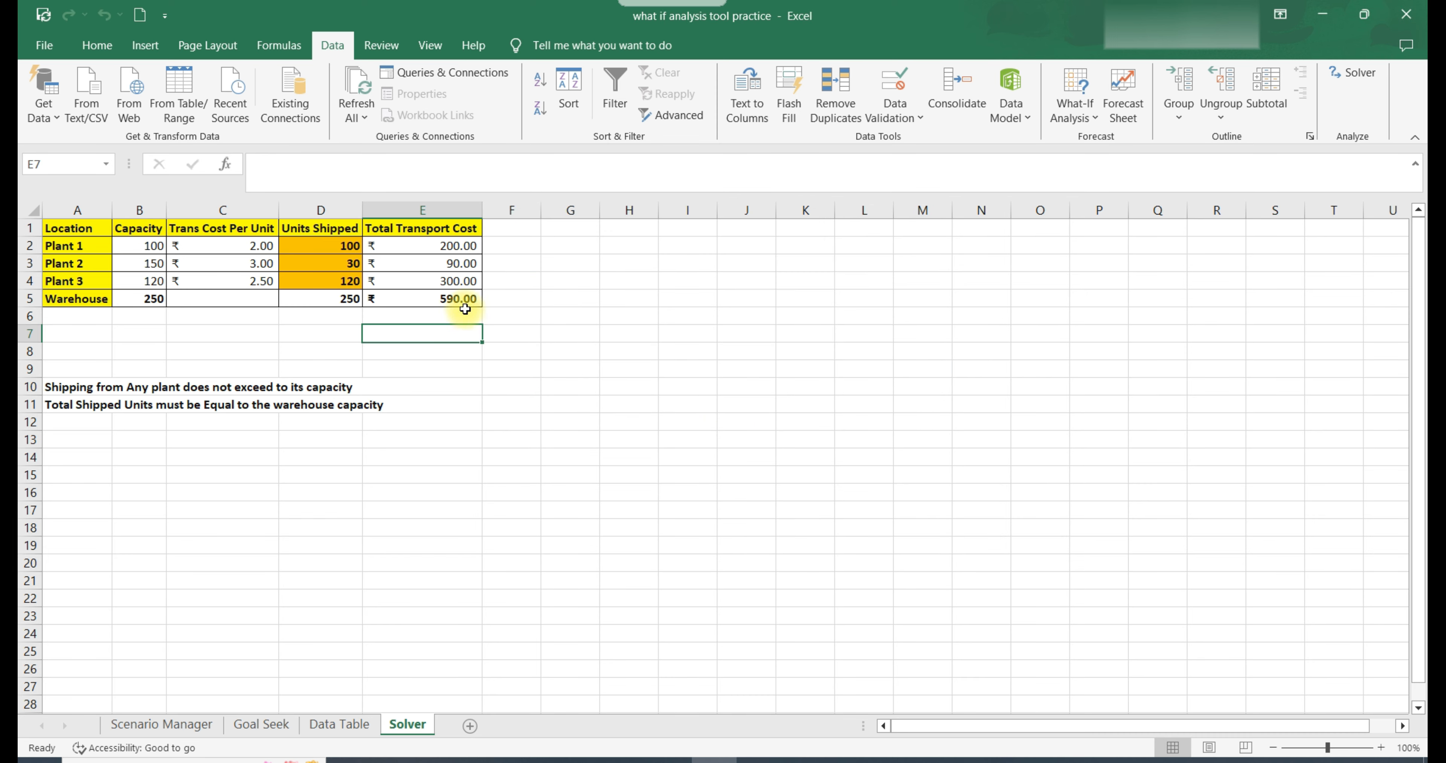
Step: Examine the optimized units shipped for Plants 1 to 3, one by one and as the range D2:D4
click(308, 247)
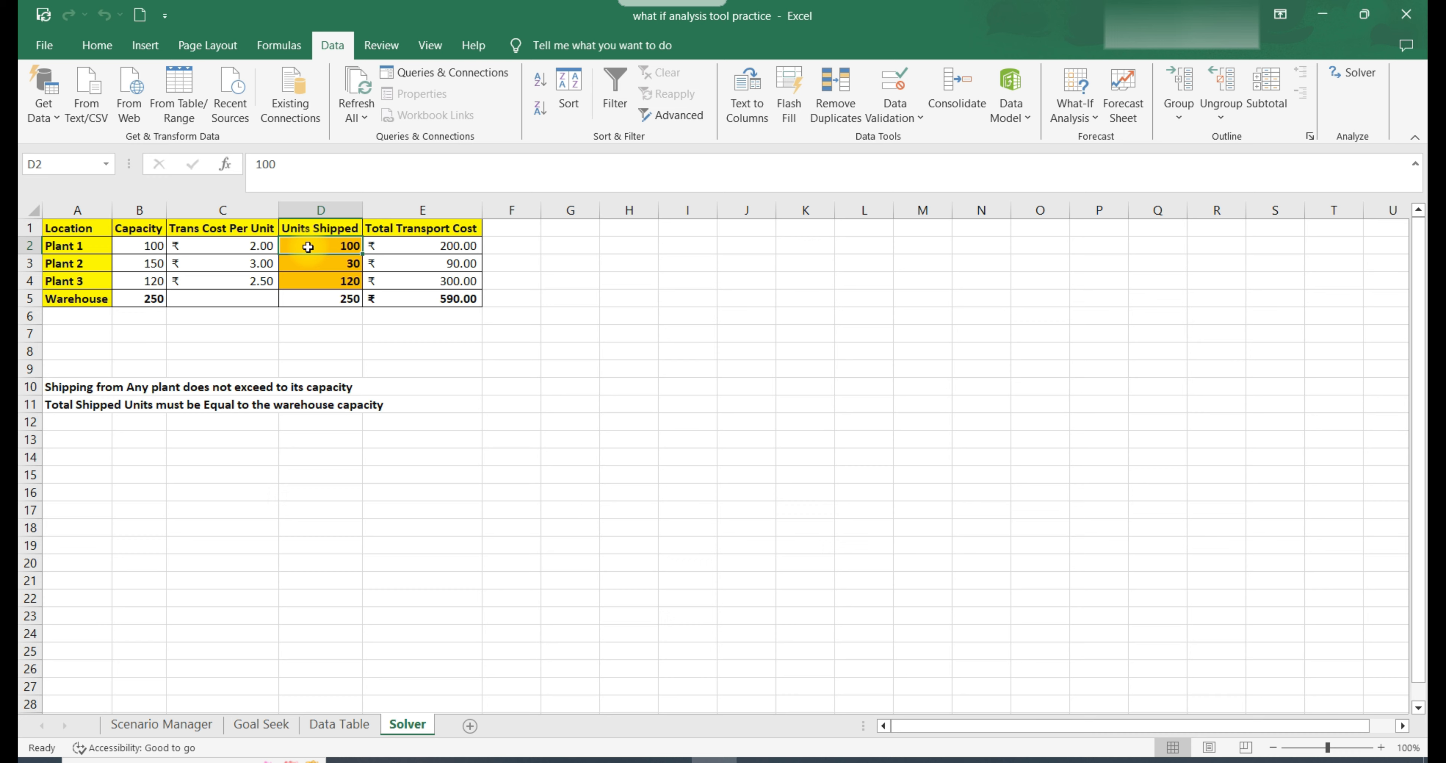
click(323, 265)
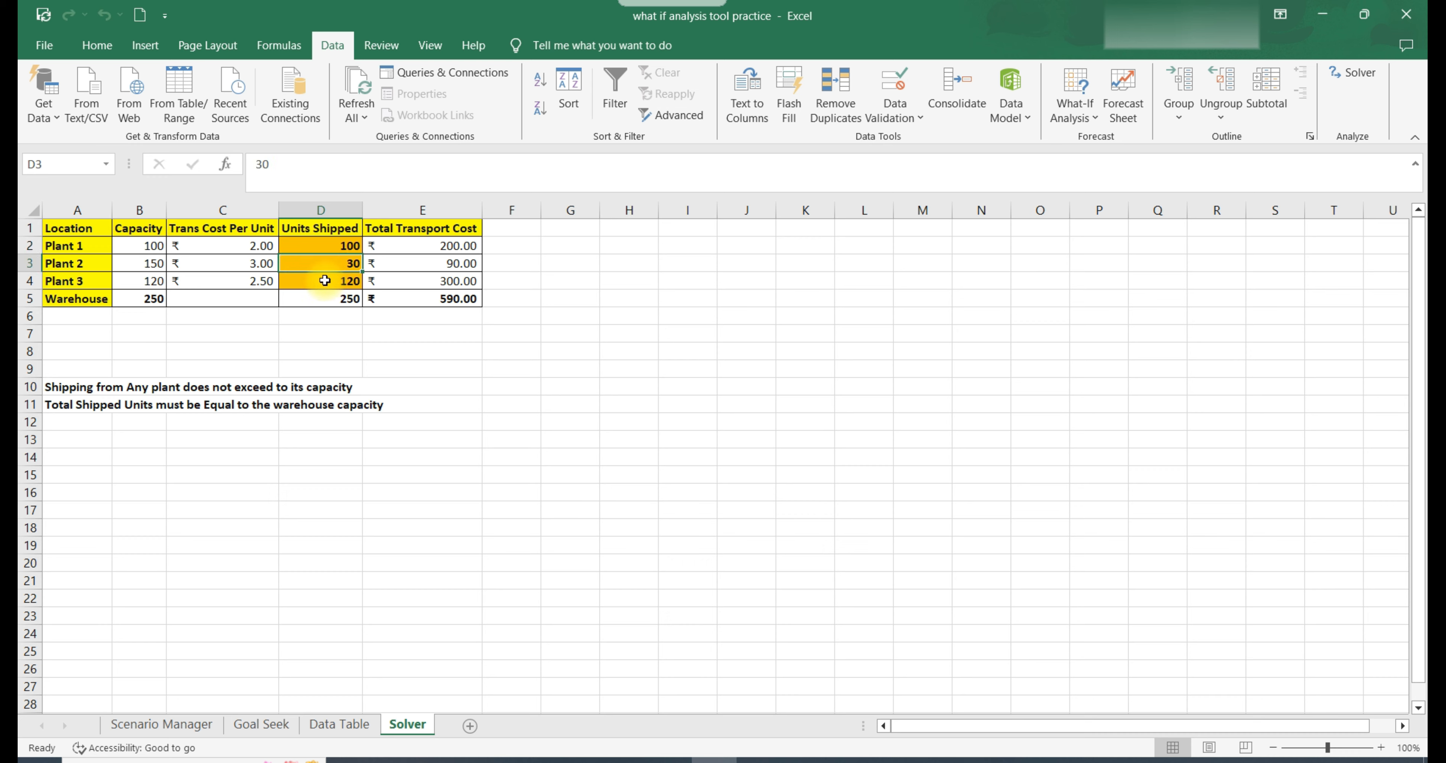
click(332, 281)
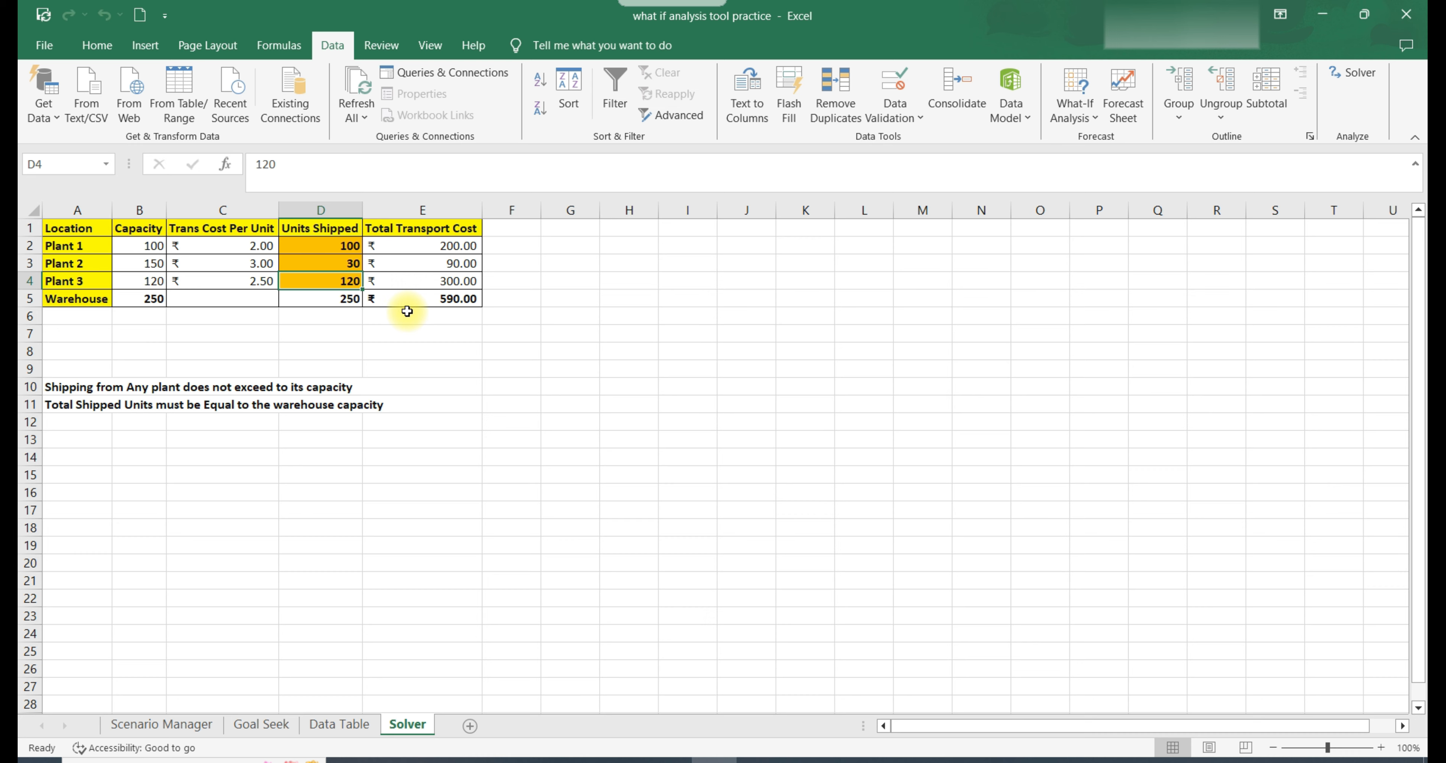
drag(345, 247, 366, 286)
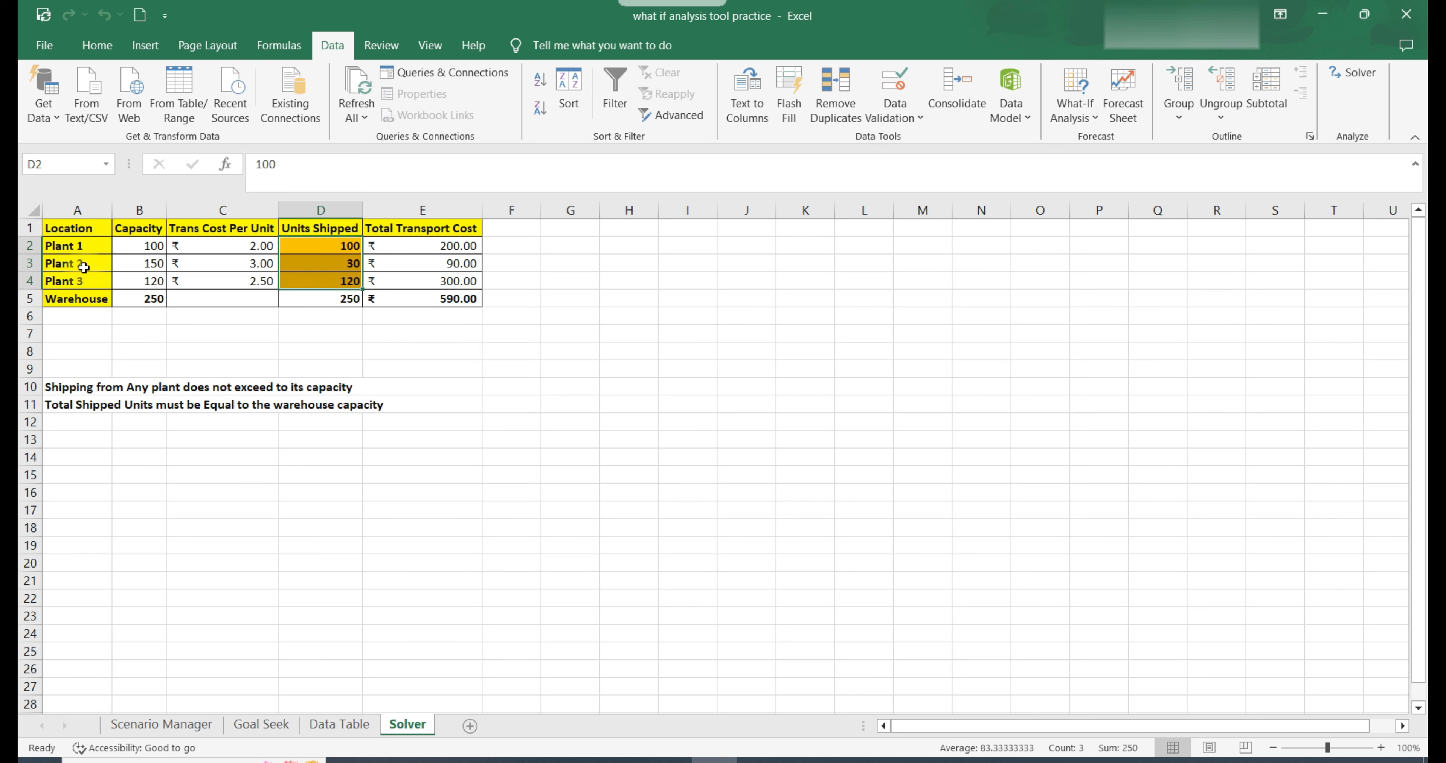
click(288, 363)
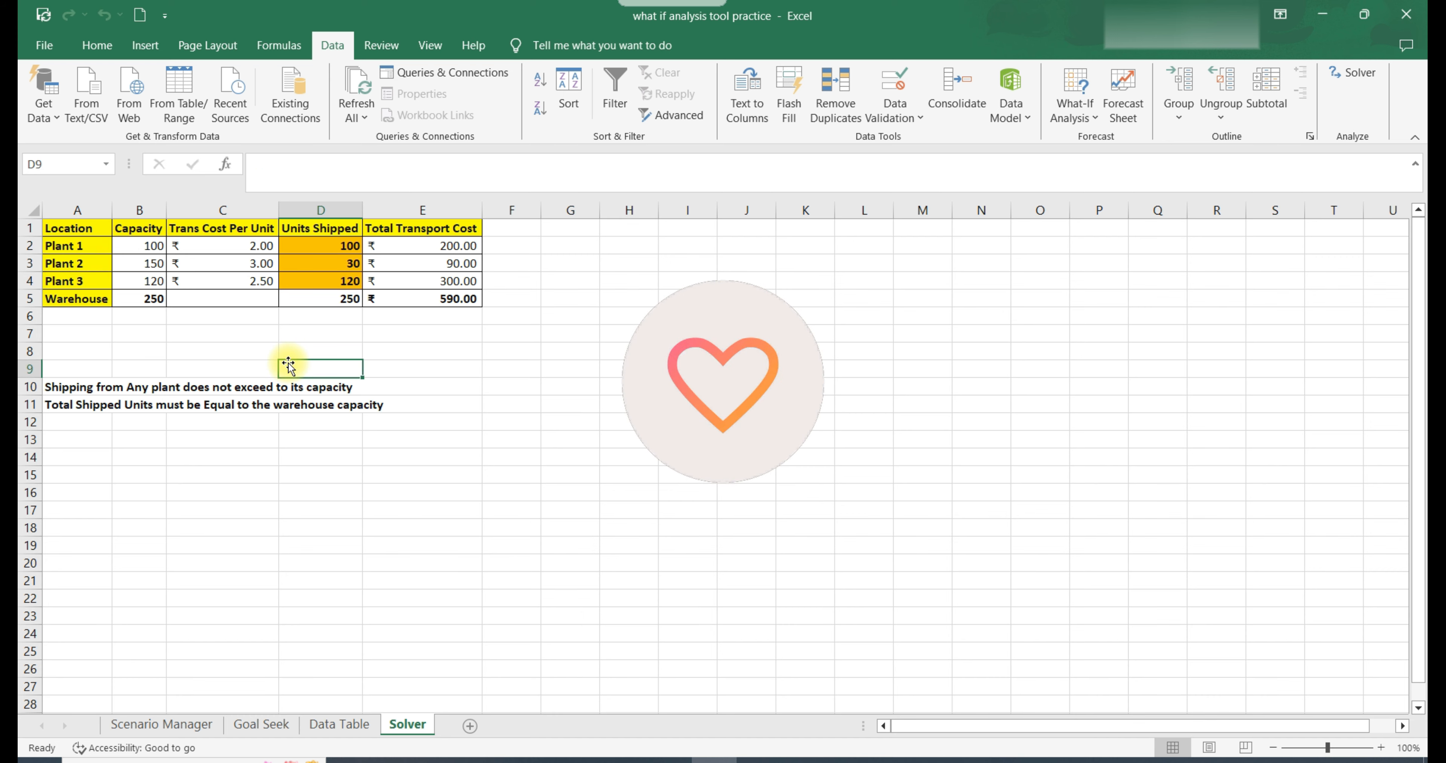